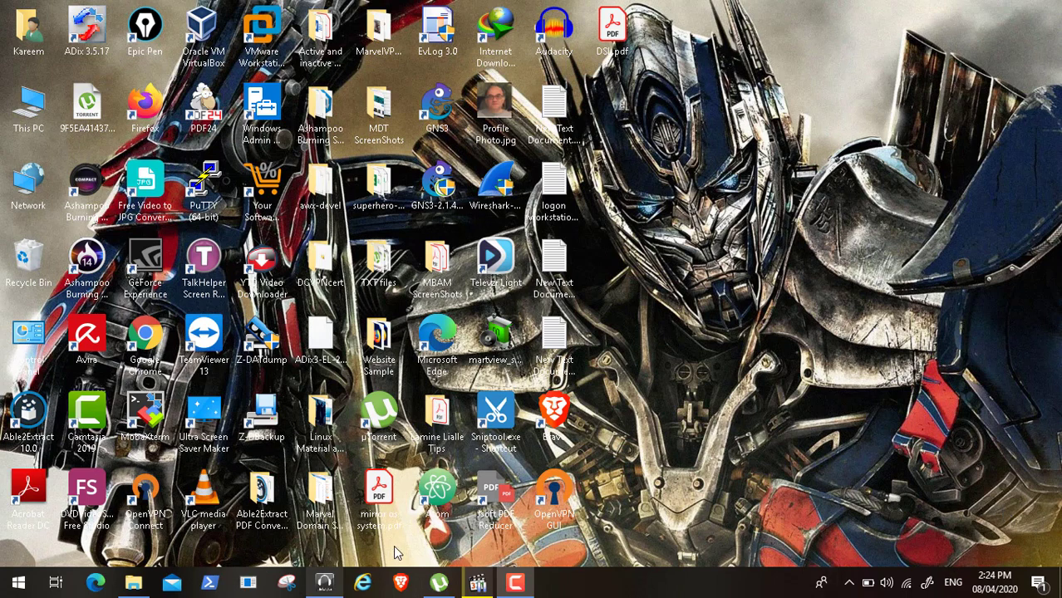
- In Brave, search Google for 'intrusion detection', fixing the typos along the way
{"action": "left_click", "coordinate": [400, 583]}
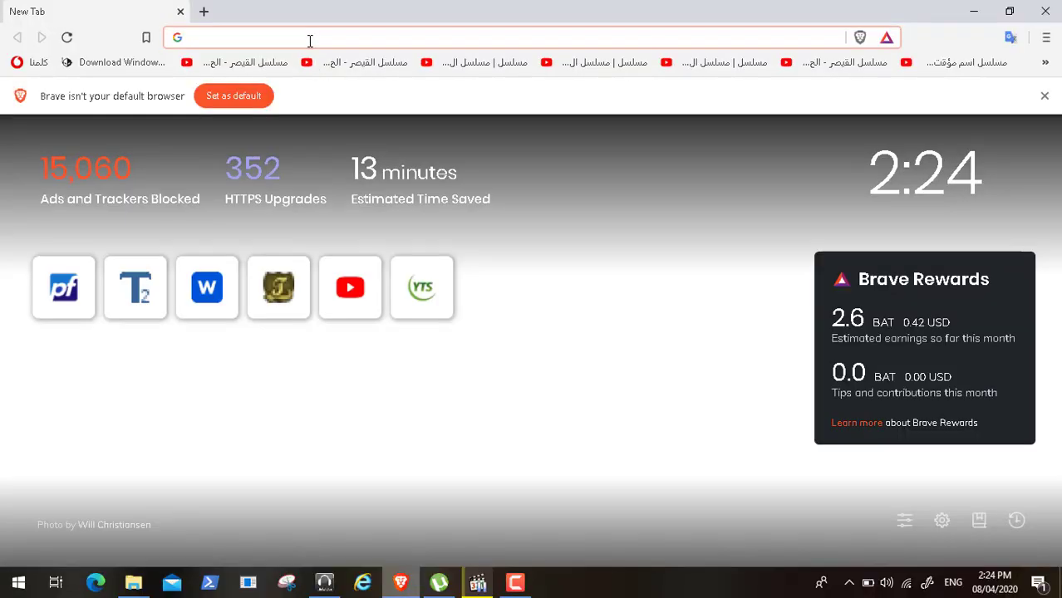
{"action": "type", "text": "in"}
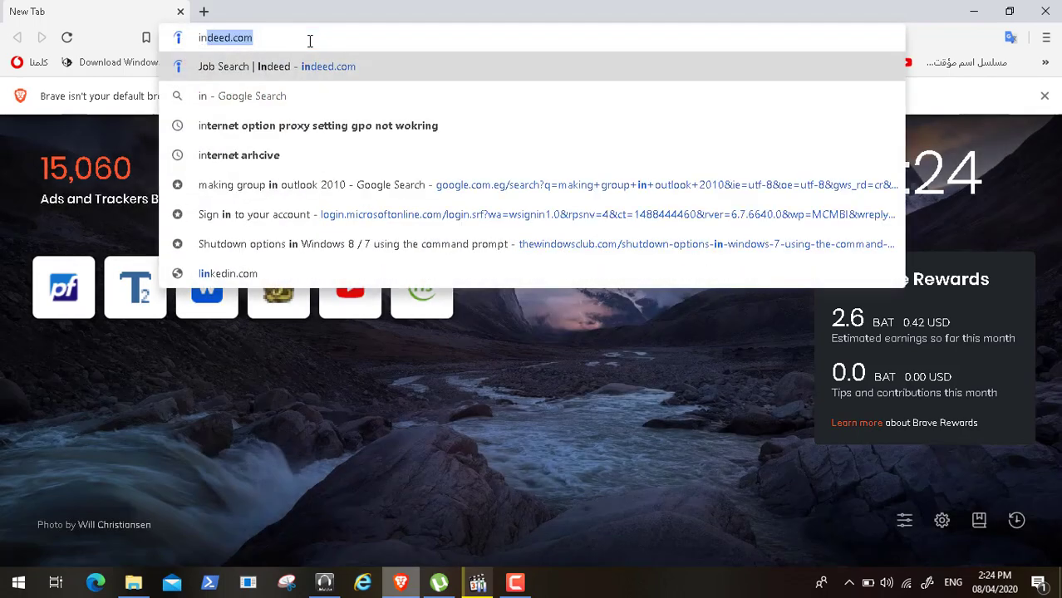
{"action": "type", "text": "tur"}
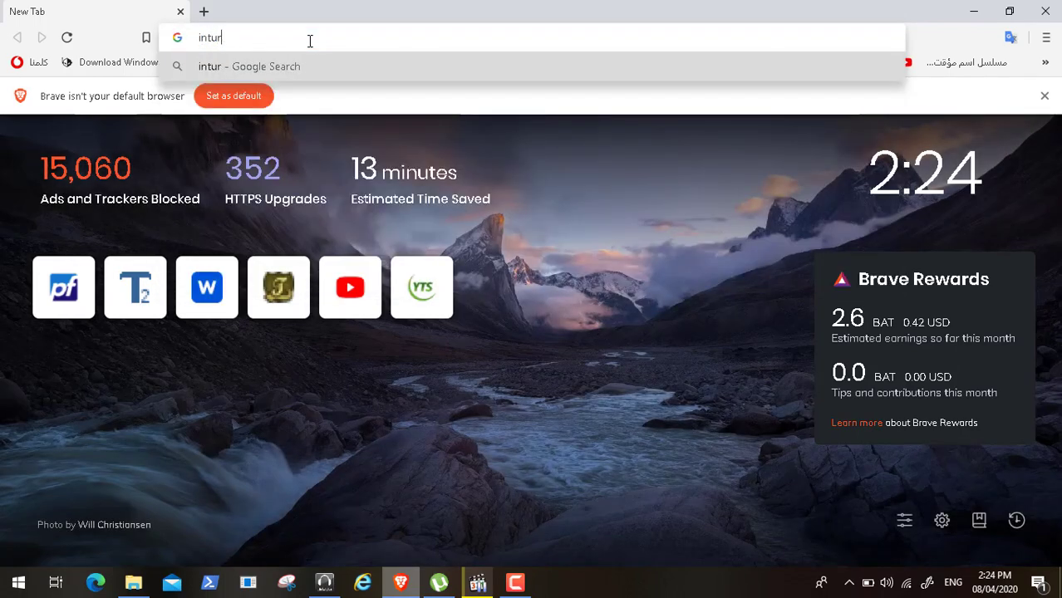
{"action": "key", "text": "BackSpace"}
{"action": "key", "text": "BackSpace"}
{"action": "type", "text": "ru"}
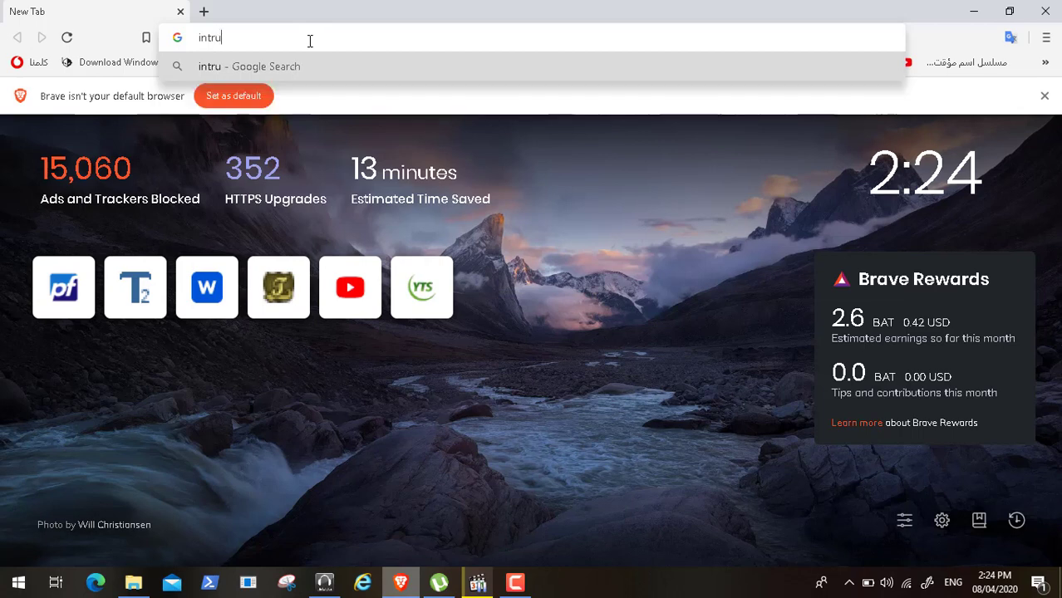
{"action": "type", "text": "sion "}
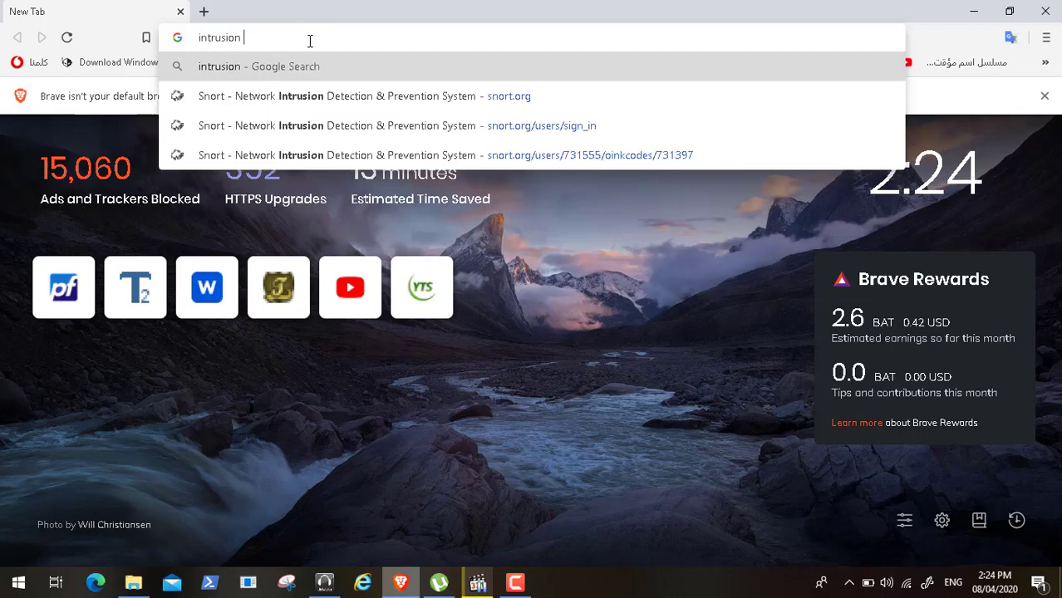
{"action": "type", "text": "decte"}
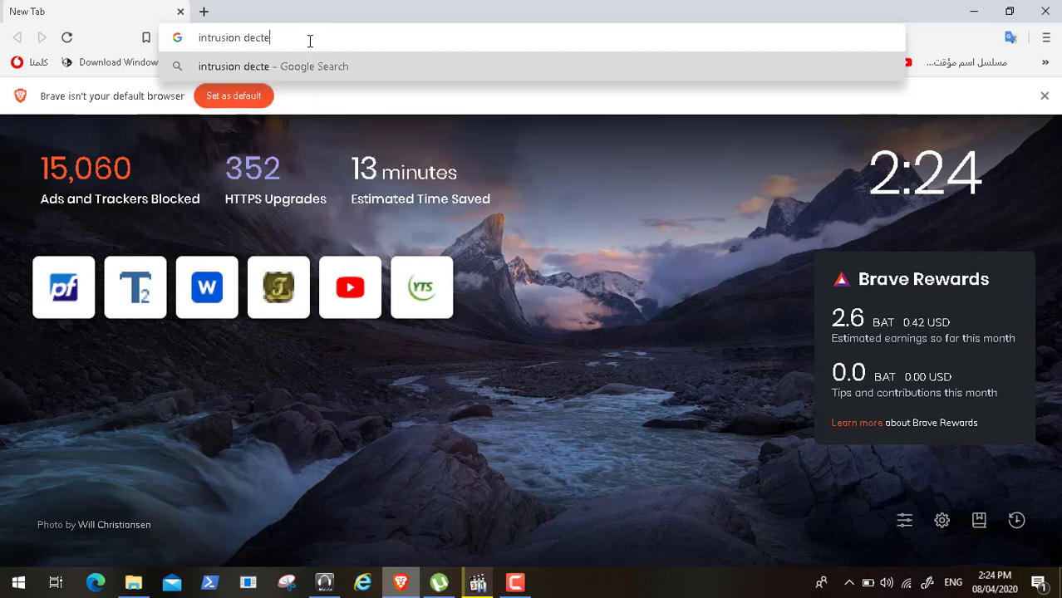
{"action": "key", "text": "BackSpace"}
{"action": "key", "text": "BackSpace"}
{"action": "key", "text": "BackSpace"}
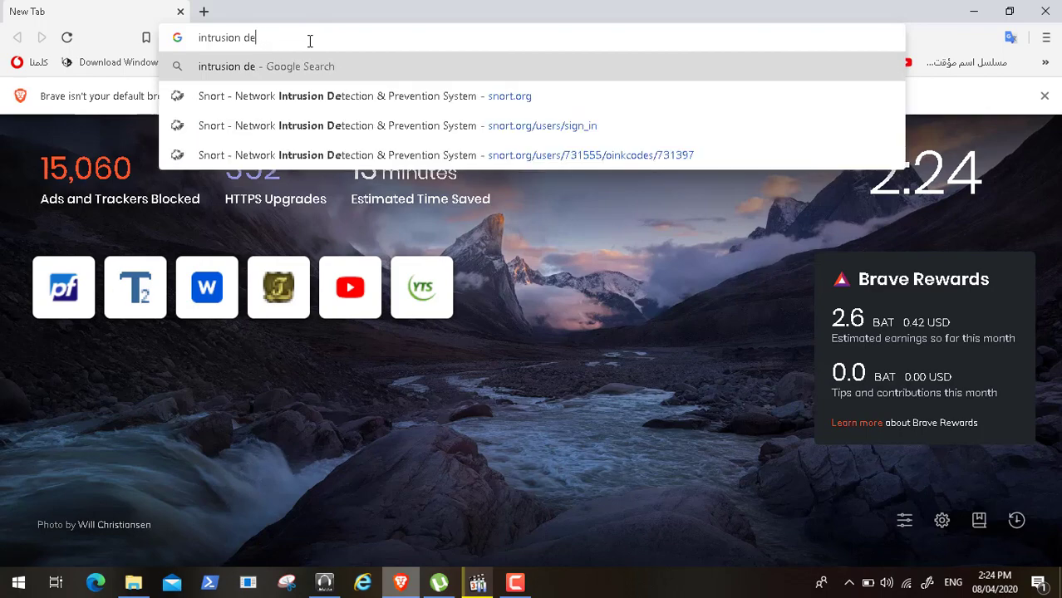
{"action": "type", "text": "tecti"}
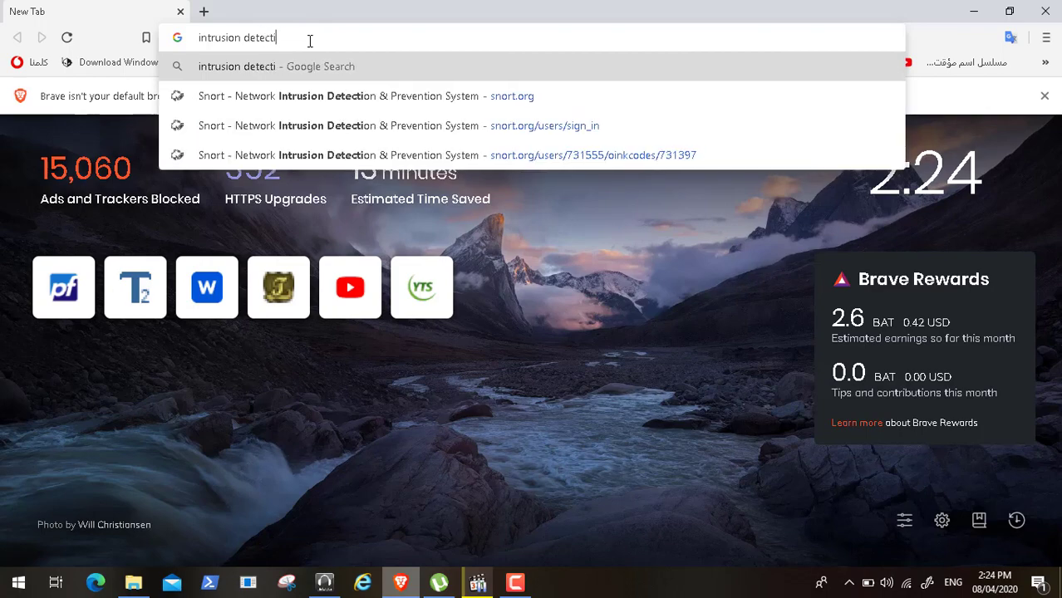
{"action": "type", "text": "on"}
{"action": "key", "text": "Return"}
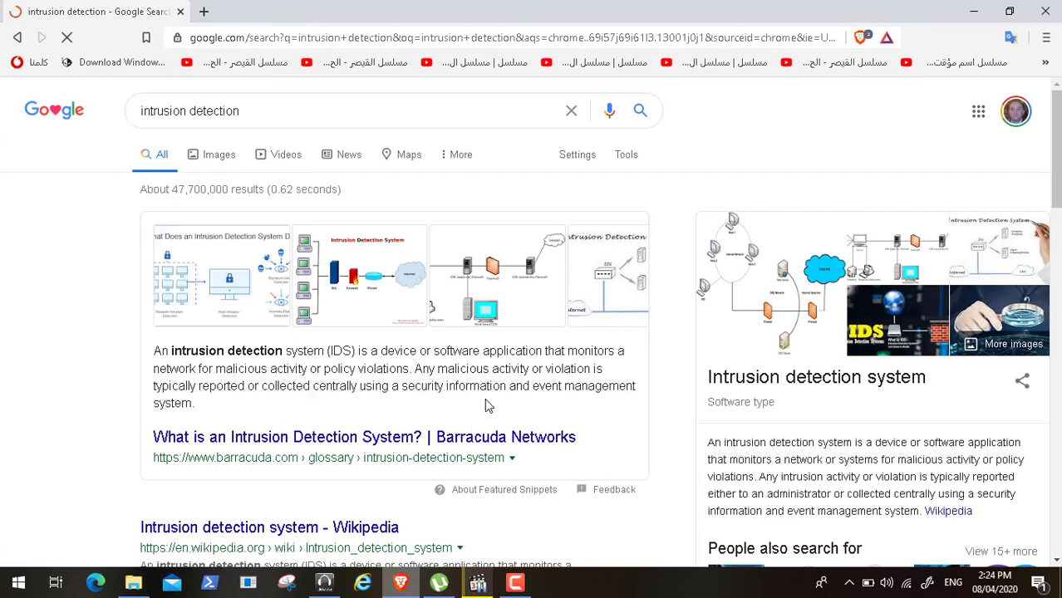
- Open Barracuda's 'What is a Intrusion Detection System?' result and scroll through it
{"action": "left_click", "coordinate": [314, 438]}
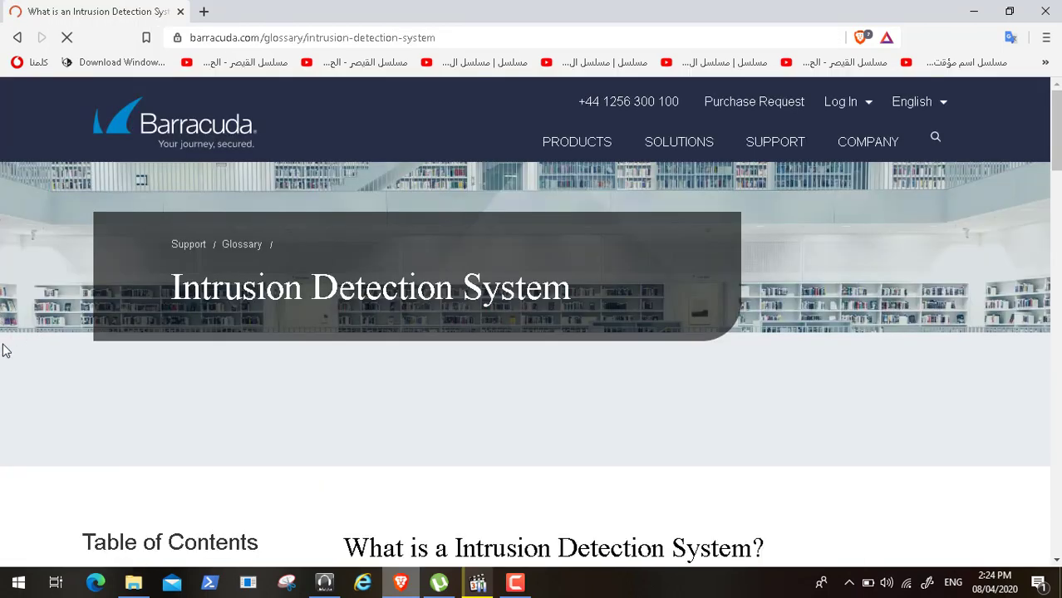
{"action": "scroll", "coordinate": [3, 348], "scroll_direction": "down", "scroll_amount": 3}
{"action": "scroll", "coordinate": [4, 348], "scroll_direction": "down", "scroll_amount": 1}
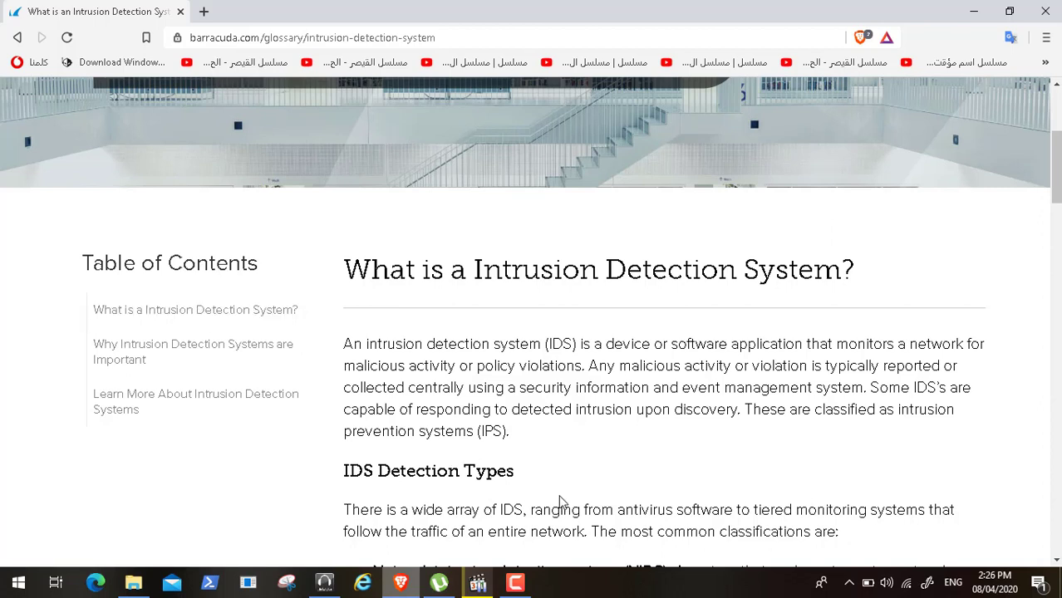
- Close the ProtonMail notification and keep reading the article using the scrollbar arrows
{"action": "left_click", "coordinate": [972, 534]}
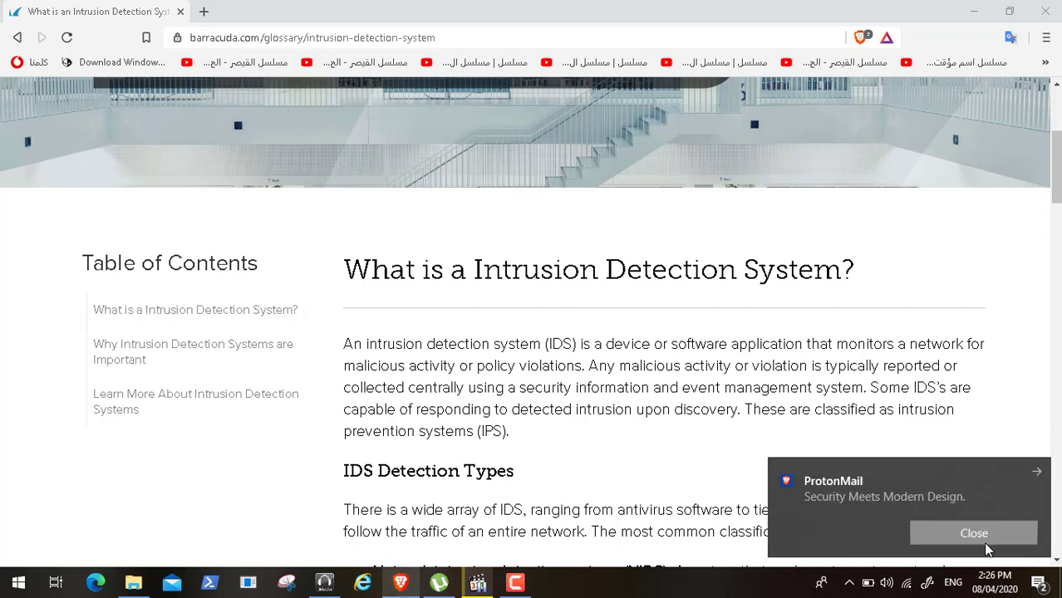
{"action": "left_click", "coordinate": [1055, 561]}
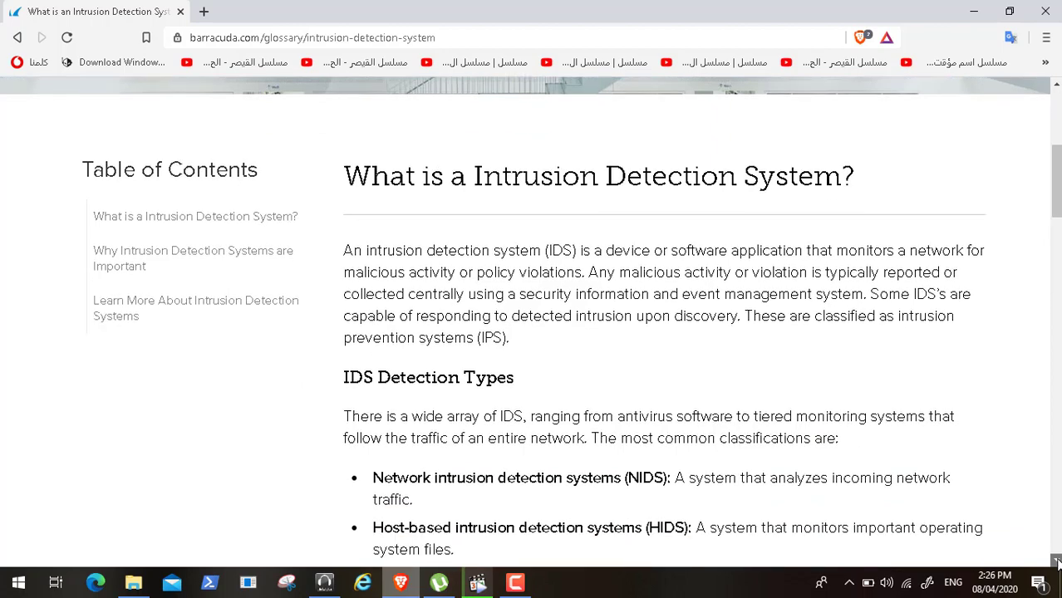
{"action": "left_click", "coordinate": [1056, 563]}
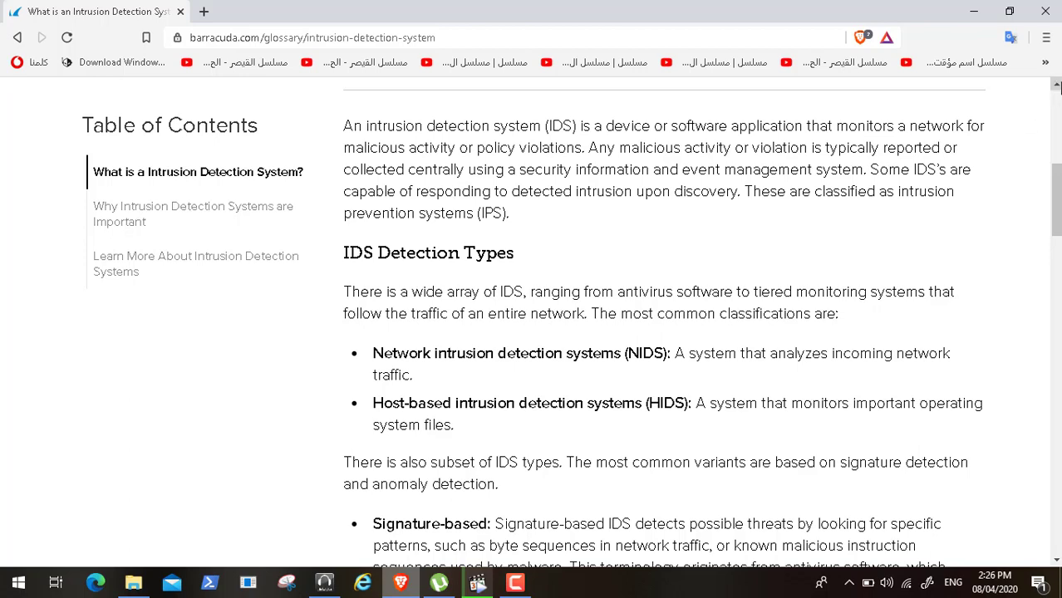
{"action": "left_click", "coordinate": [1055, 85]}
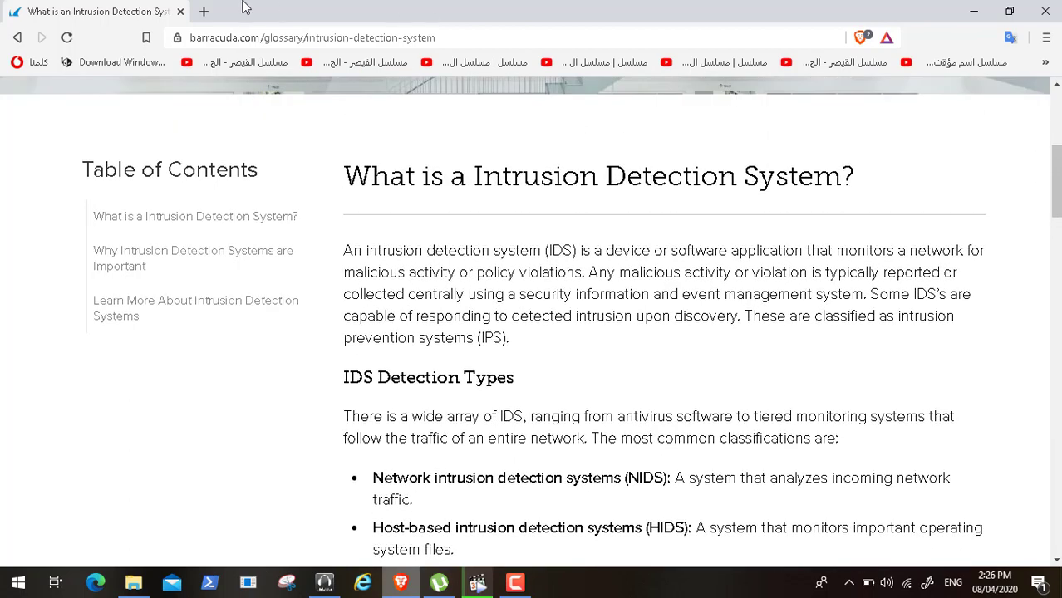
- Search Google for 'snort' in a new tab
{"action": "left_click", "coordinate": [204, 11]}
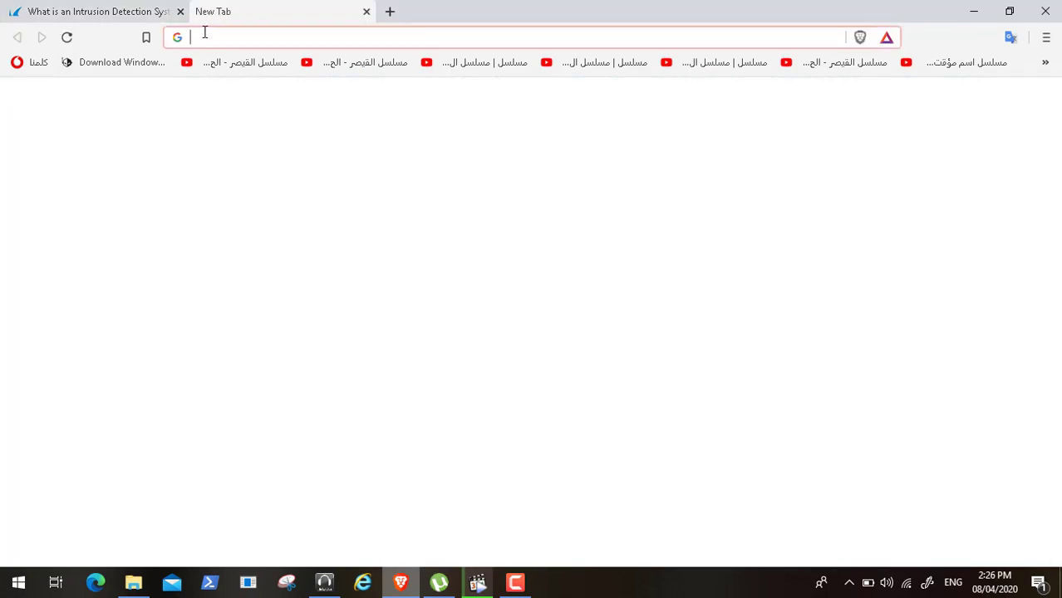
{"action": "type", "text": "s"}
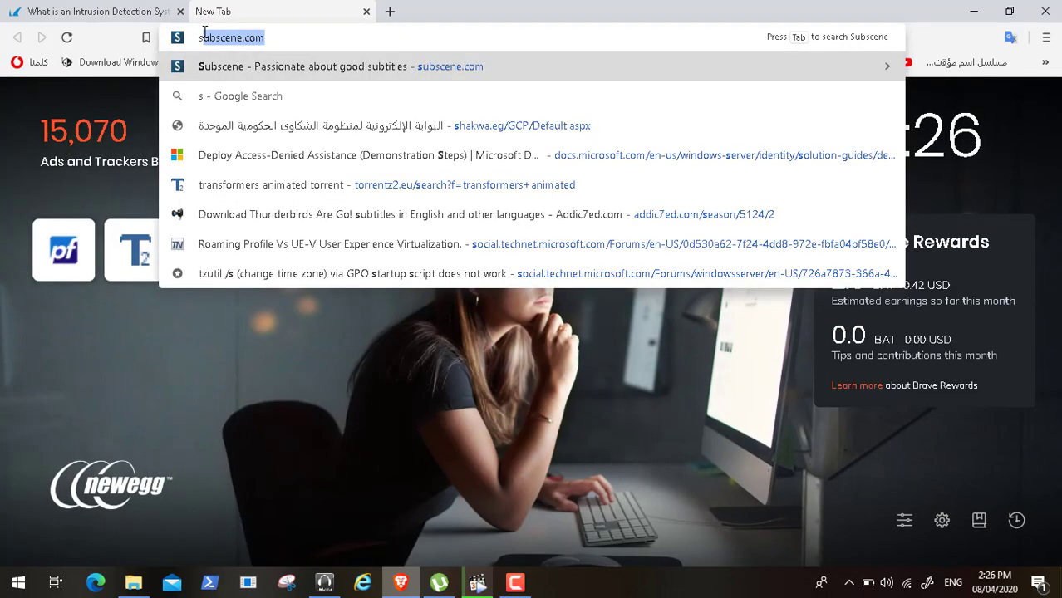
{"action": "type", "text": "nort"}
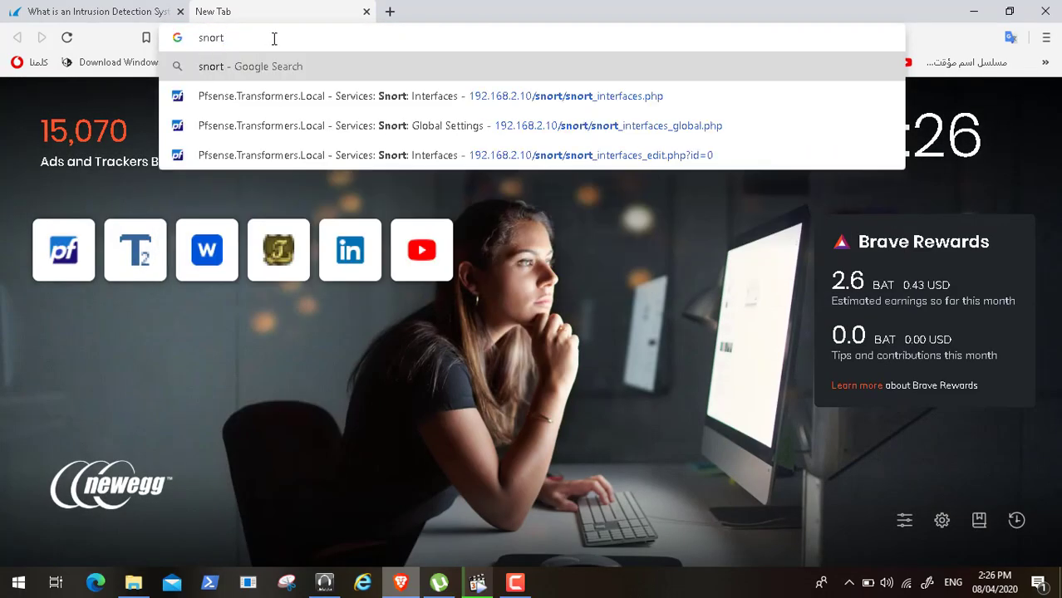
{"action": "key", "text": "Return"}
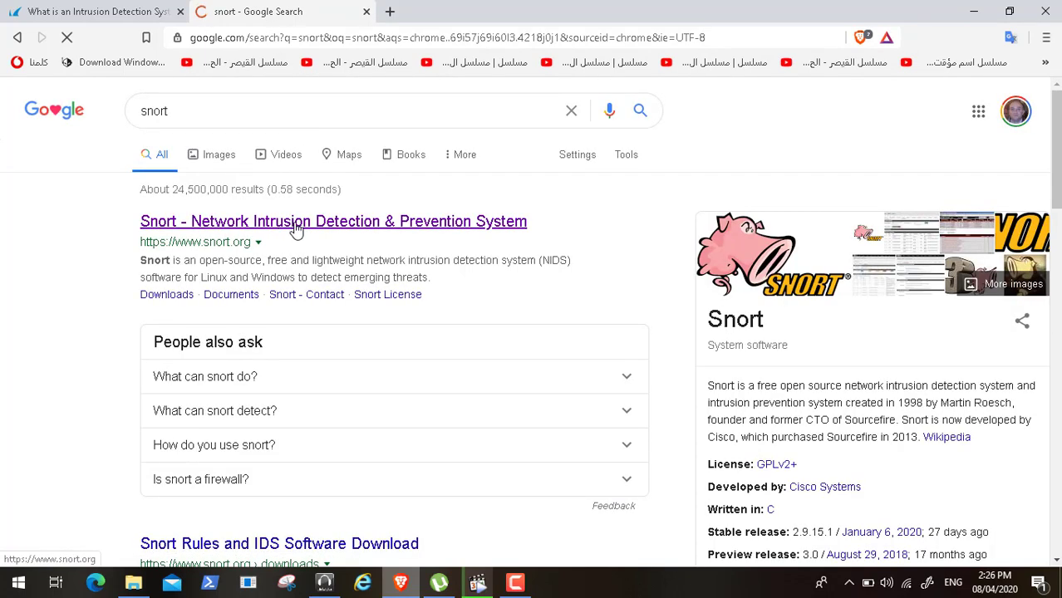
- Look at snort.org, return to the results, and open the Snort (software) Wikipedia article
{"action": "left_click", "coordinate": [307, 223]}
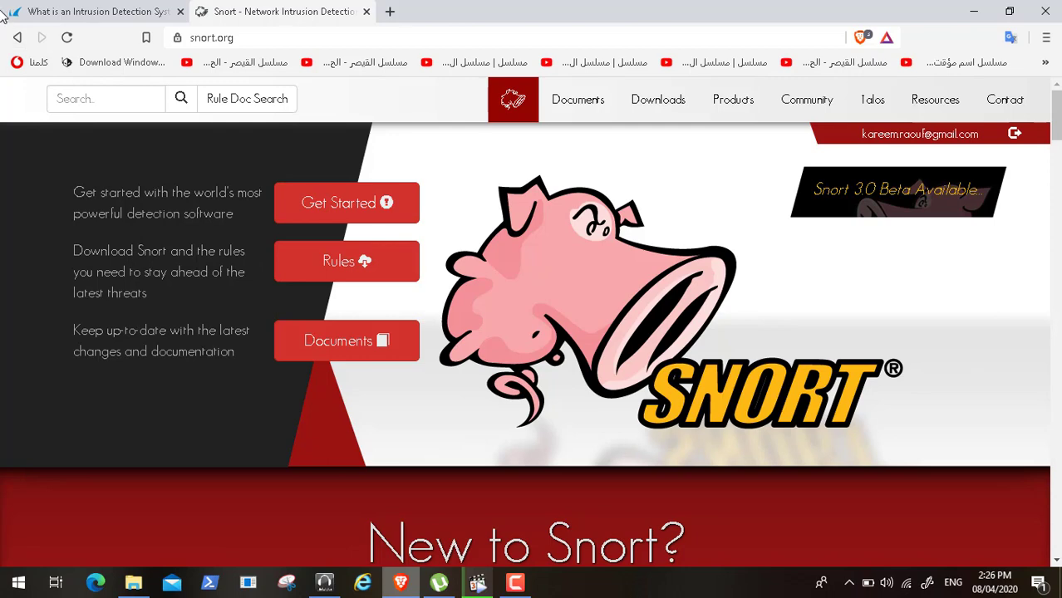
{"action": "left_click", "coordinate": [17, 37]}
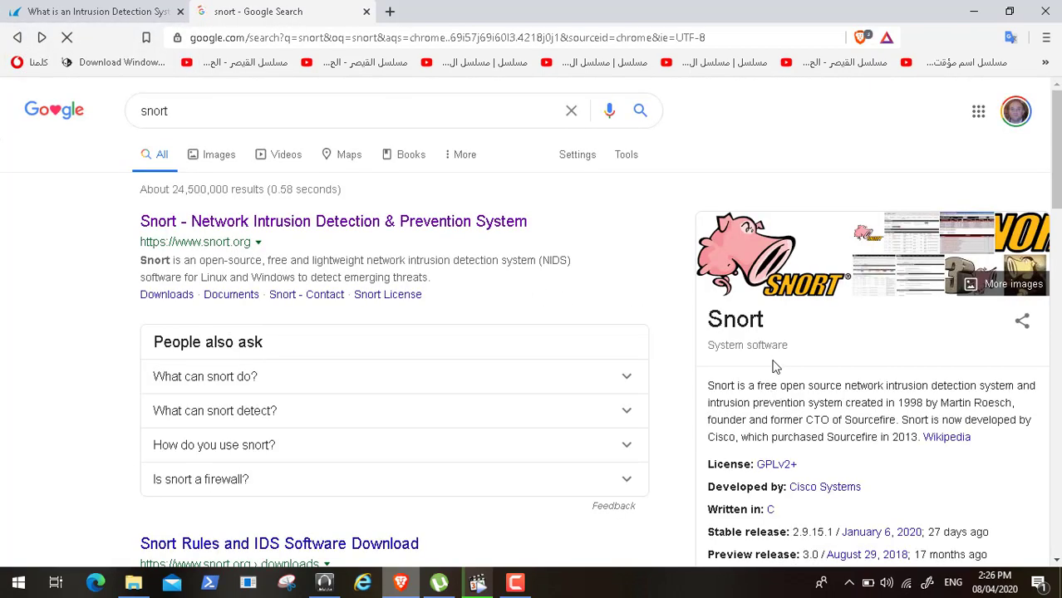
{"action": "left_click", "coordinate": [947, 439]}
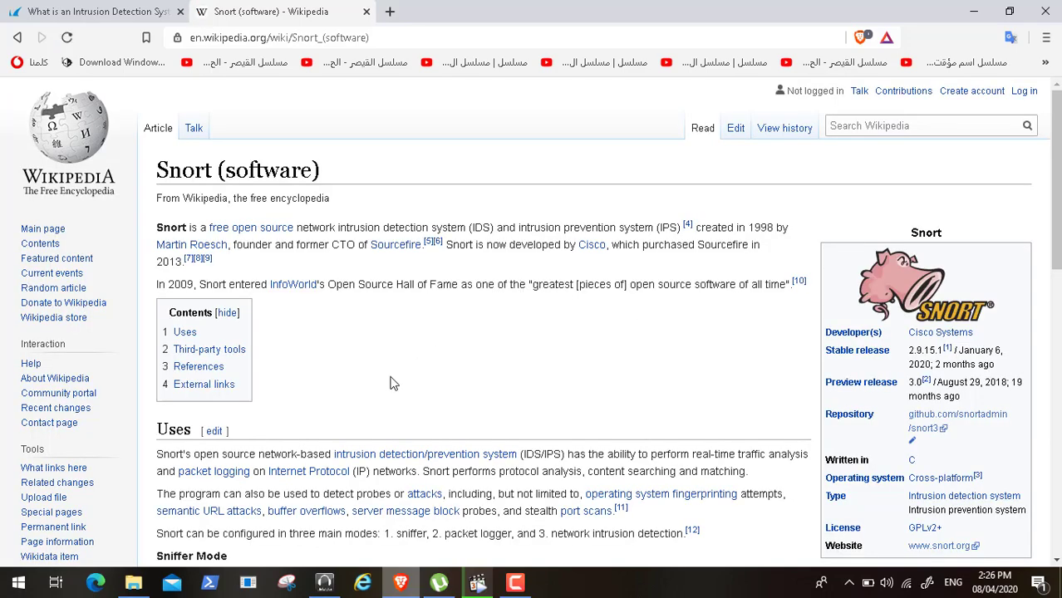
- Scroll down to the Snort article's Uses section, then minimize Brave
{"action": "scroll", "coordinate": [394, 383], "scroll_direction": "down", "scroll_amount": 3}
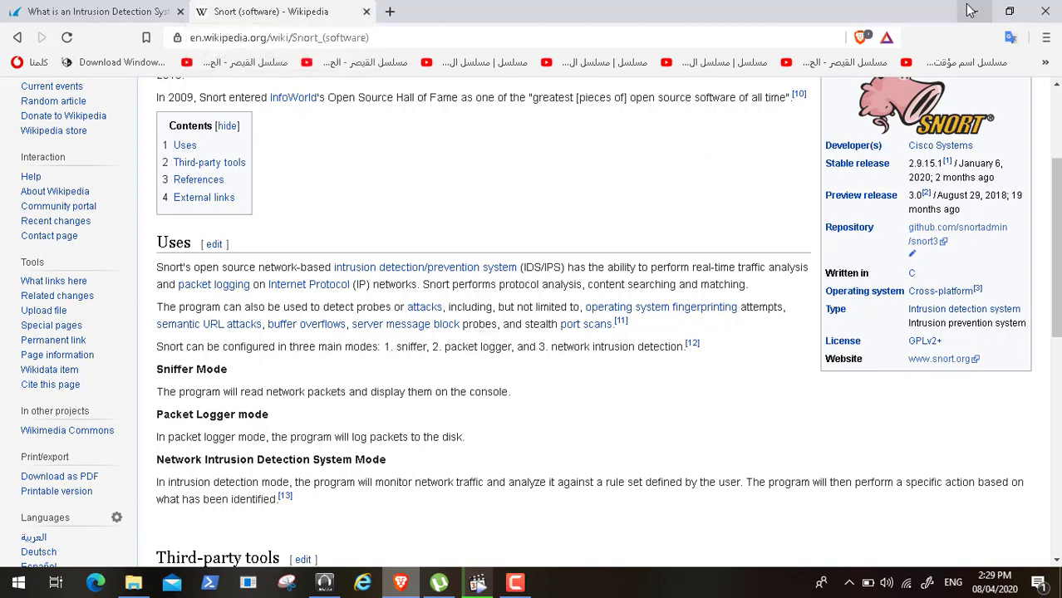
{"action": "left_click", "coordinate": [974, 12]}
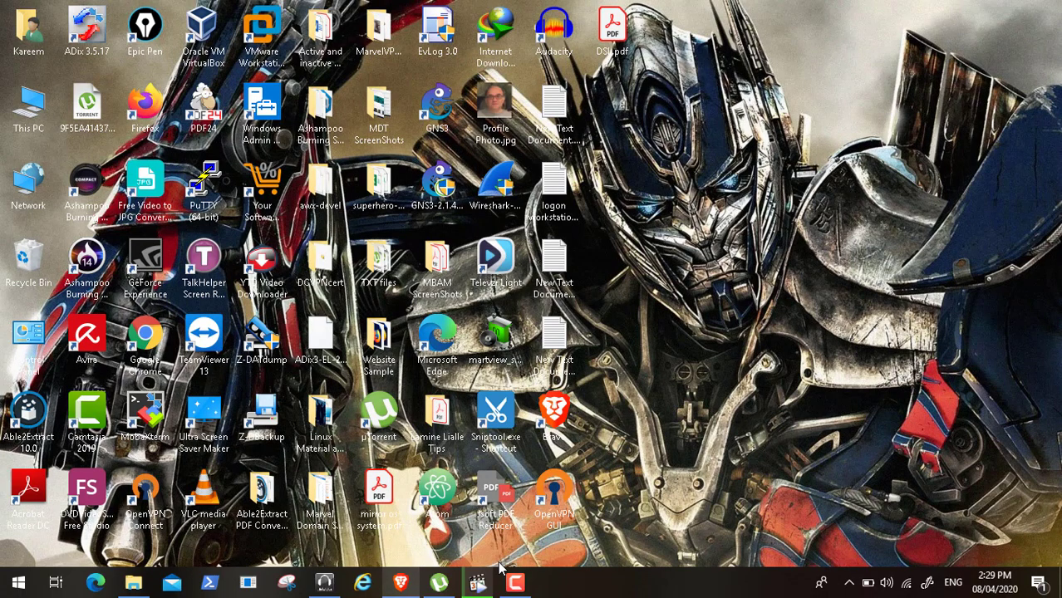
- Seek the MPC-HC video back to 00:12 where pfSense boots and play it full screen
{"action": "left_click", "coordinate": [479, 584]}
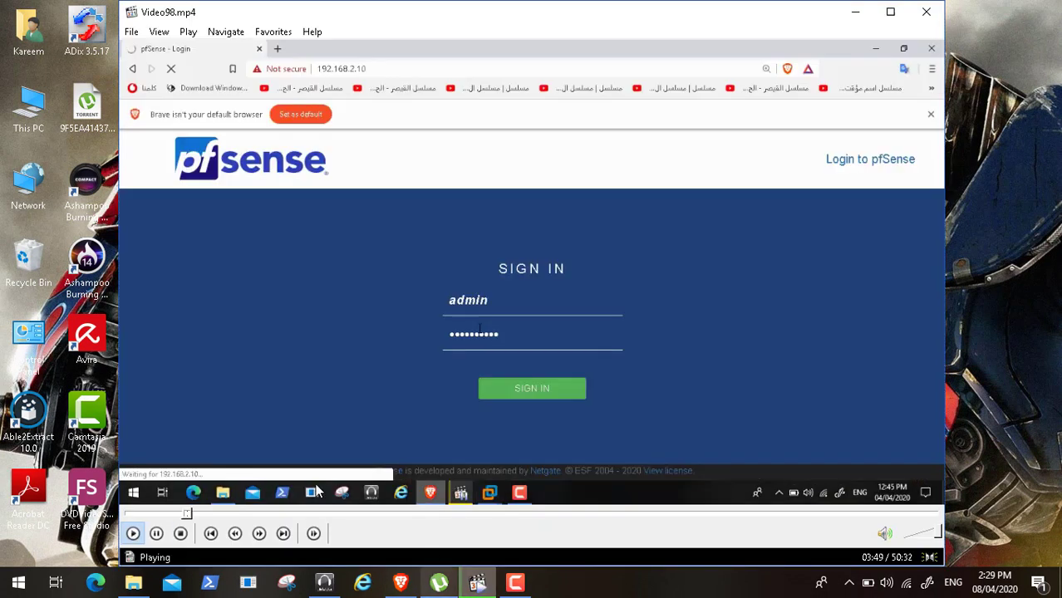
{"action": "left_click", "coordinate": [130, 514]}
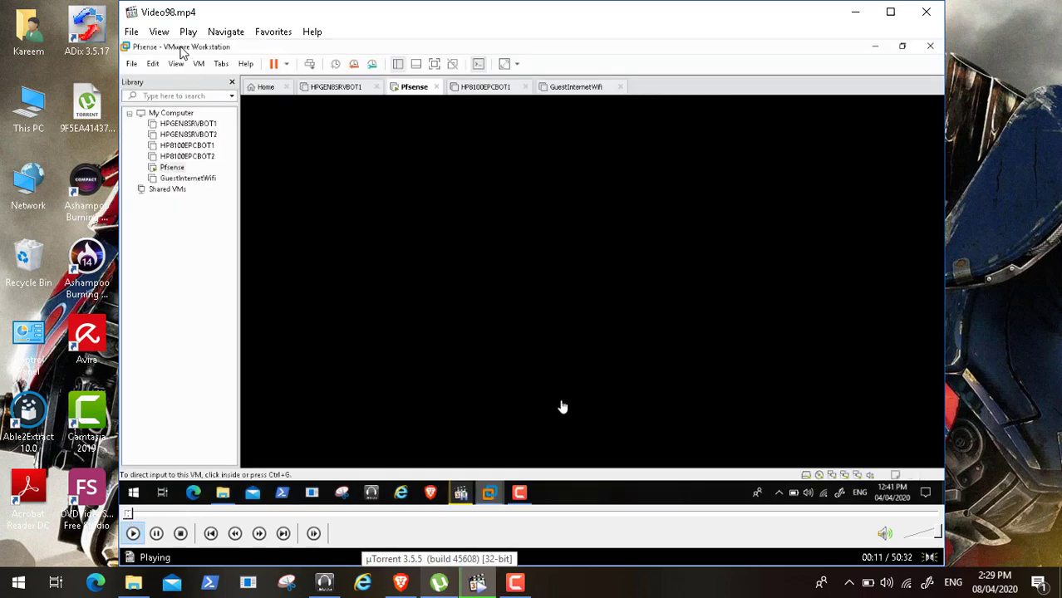
{"action": "left_click", "coordinate": [158, 34]}
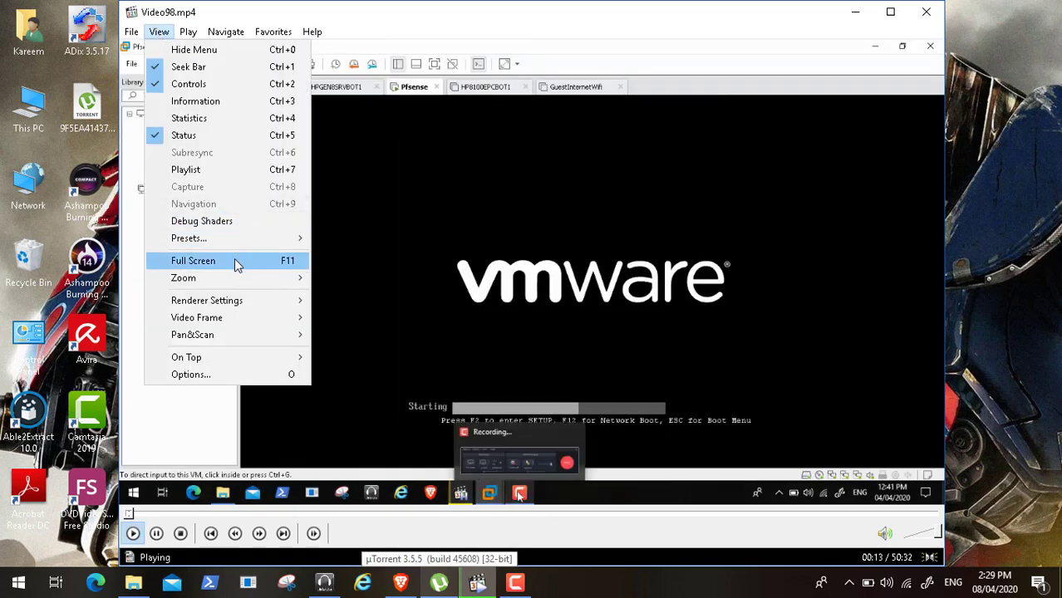
{"action": "left_click", "coordinate": [236, 259]}
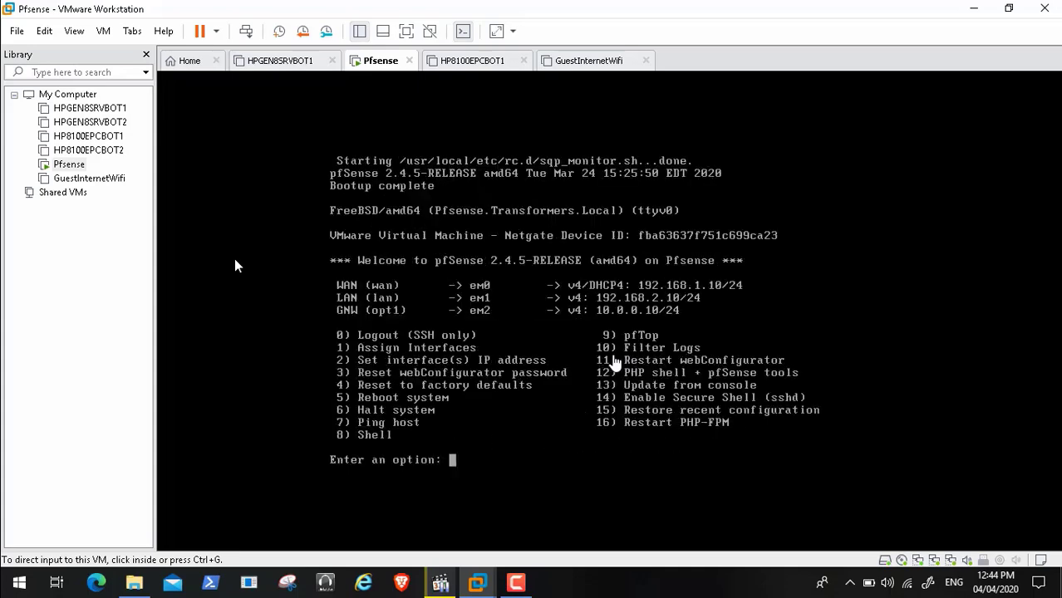
{"action": "left_click", "coordinate": [402, 584]}
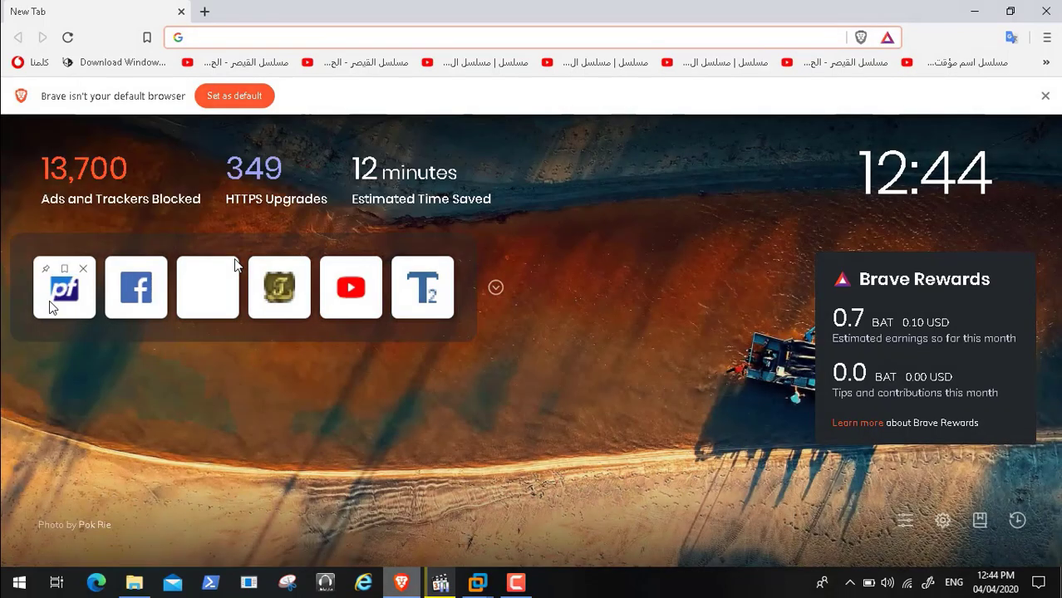
- Log in to the pfSense webConfigurator at 192.168.2.10 as admin with the account password
{"action": "left_click", "coordinate": [63, 307]}
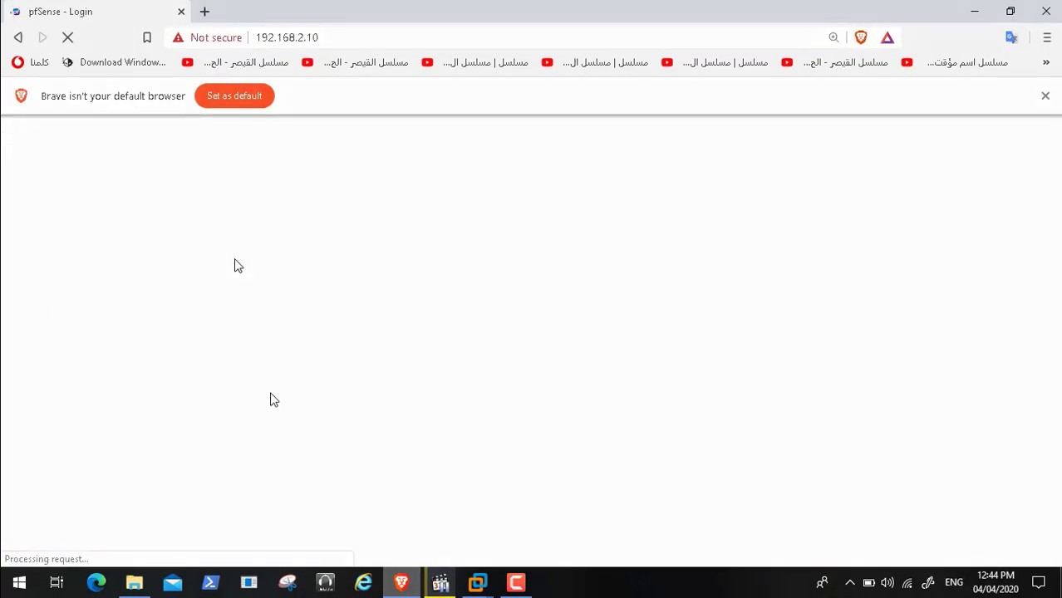
{"action": "type", "text": "admin"}
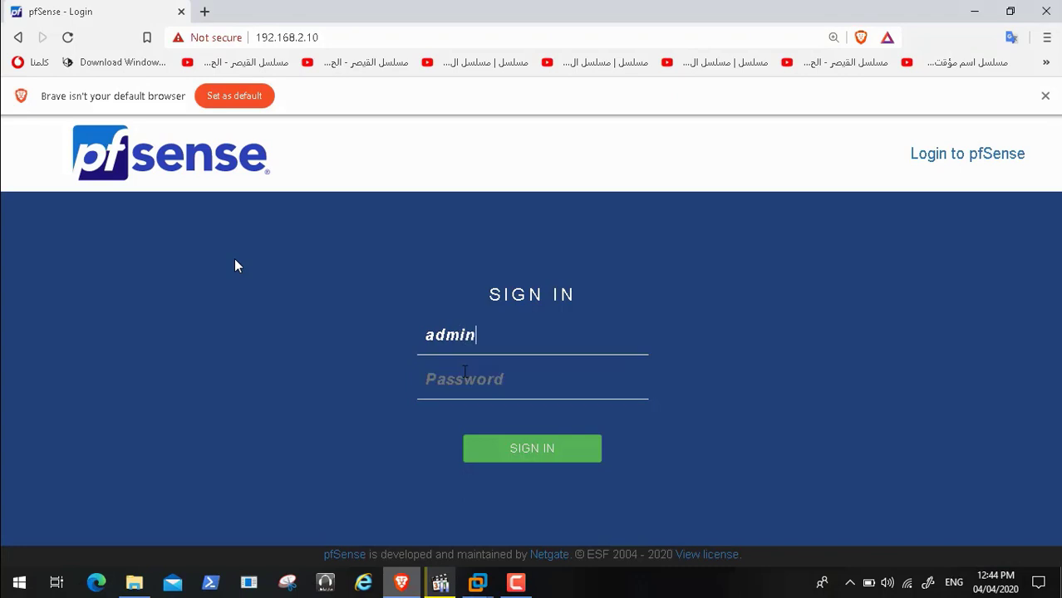
{"action": "key", "text": "Tab"}
{"action": "key", "text": "Return"}
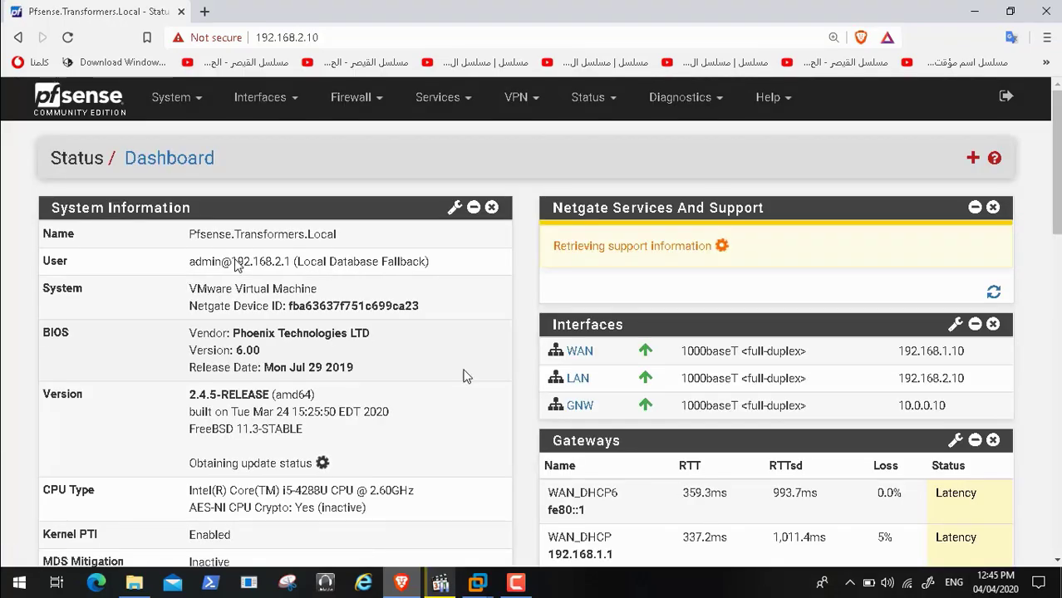
- Go to Services > Captive Portal, dismissing the ProtonMail notification
{"action": "left_click", "coordinate": [470, 106]}
{"action": "left_click", "coordinate": [958, 538]}
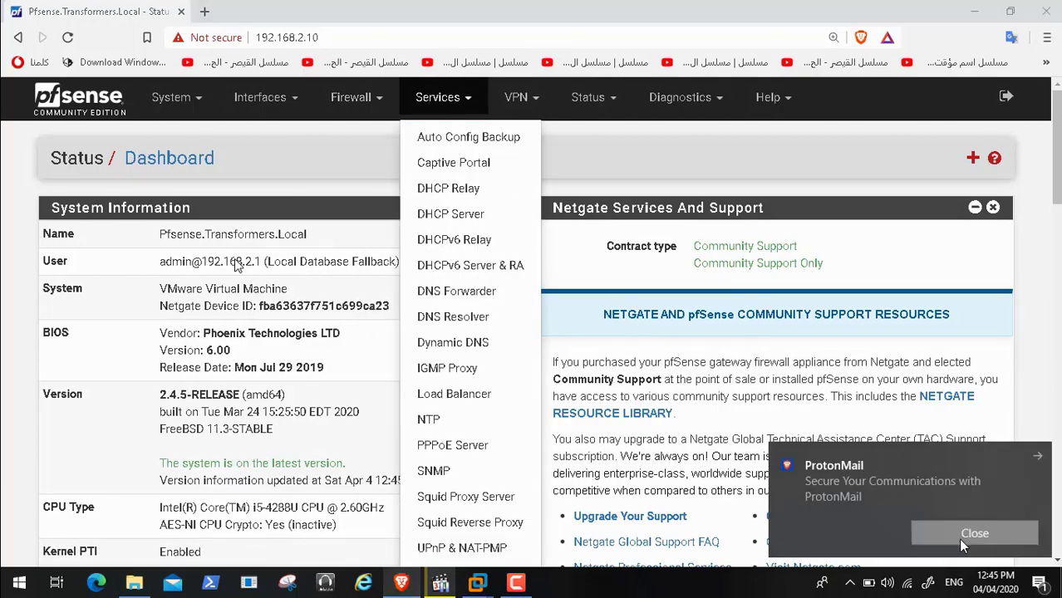
{"action": "left_click", "coordinate": [462, 163]}
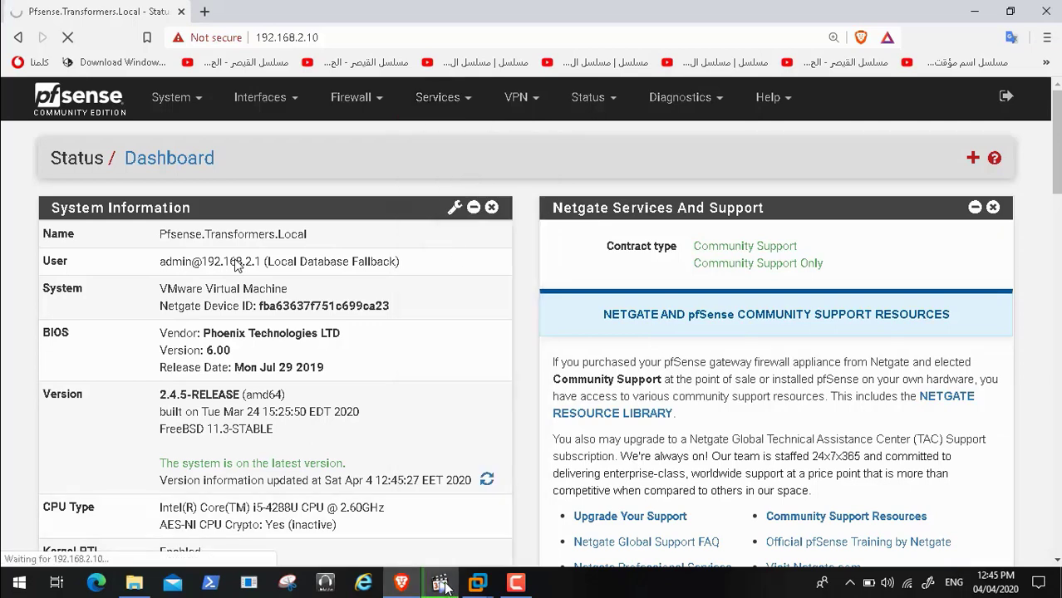
- Pause the Snort tutorial video and minimize its player window
{"action": "left_click", "coordinate": [439, 583]}
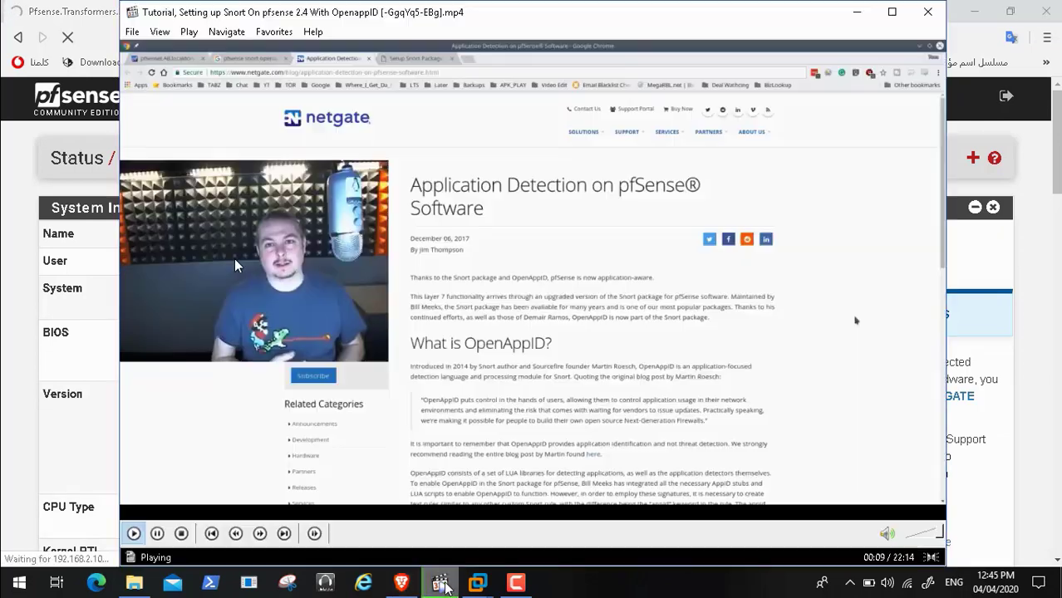
{"action": "left_click", "coordinate": [157, 534]}
{"action": "left_click", "coordinate": [851, 16]}
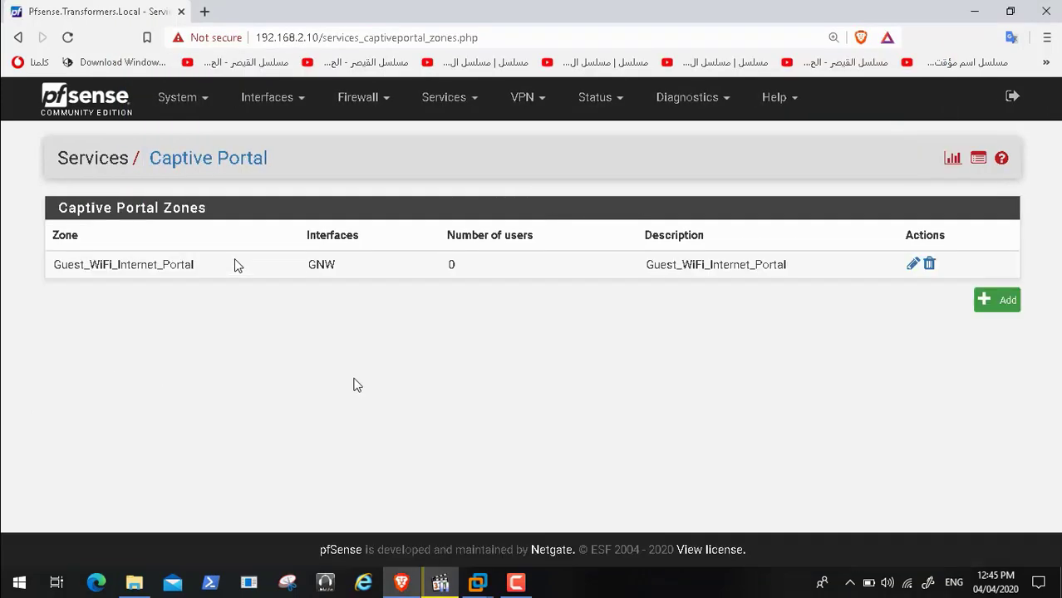
{"action": "left_click", "coordinate": [912, 265]}
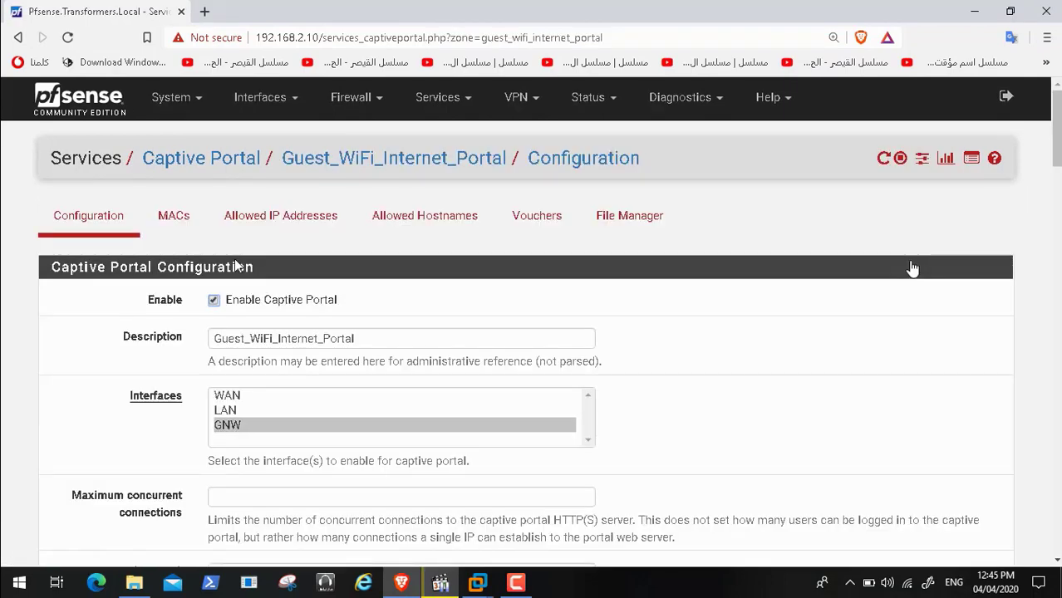
{"action": "scroll", "coordinate": [237, 264], "scroll_direction": "down", "scroll_amount": 3}
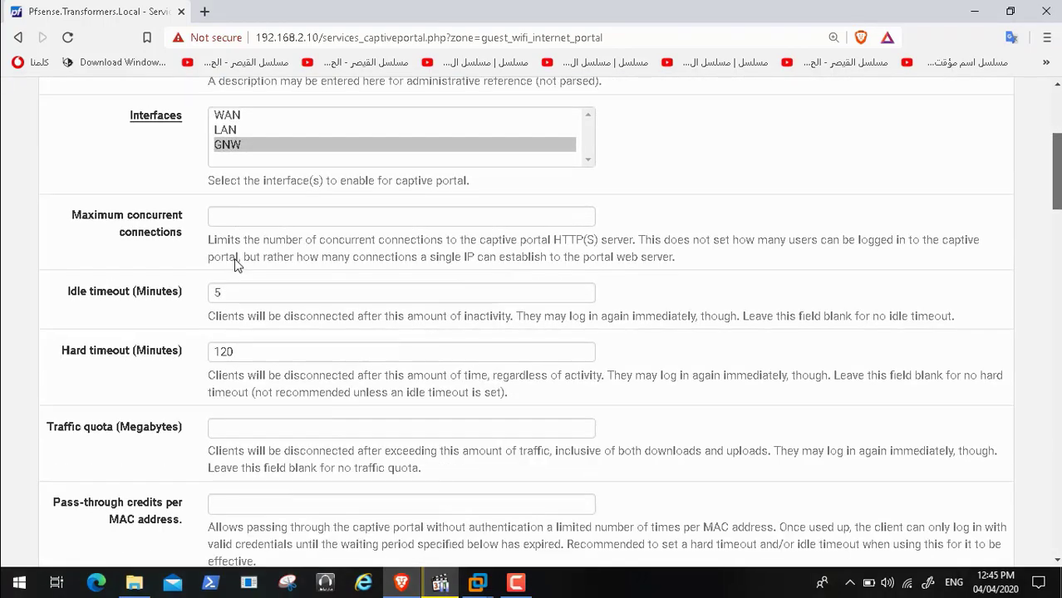
{"action": "scroll", "coordinate": [235, 264], "scroll_direction": "down", "scroll_amount": 6}
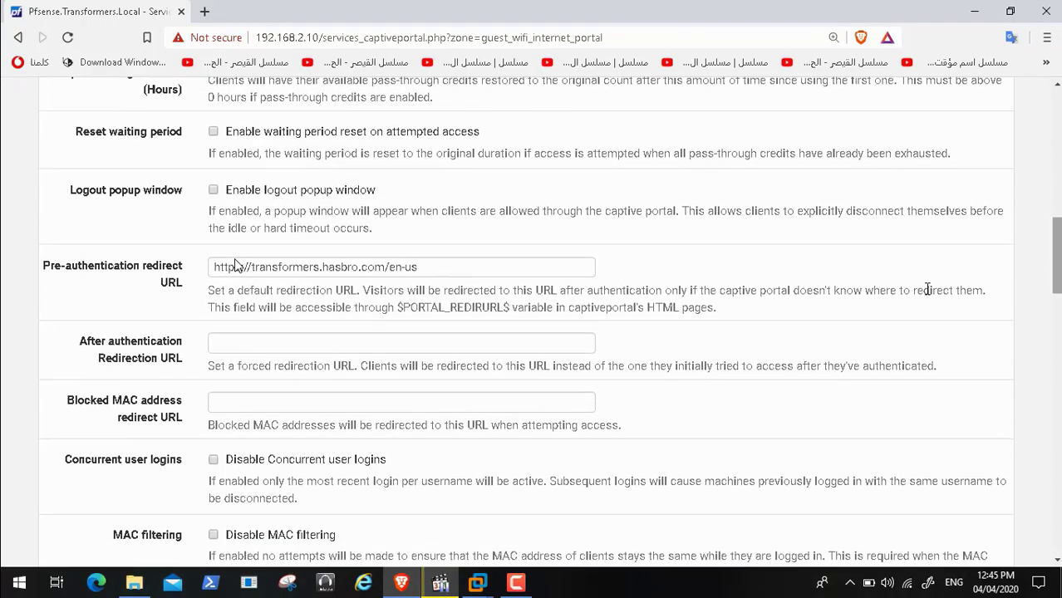
{"action": "left_click_drag", "start_coordinate": [418, 266], "coordinate": [203, 269]}
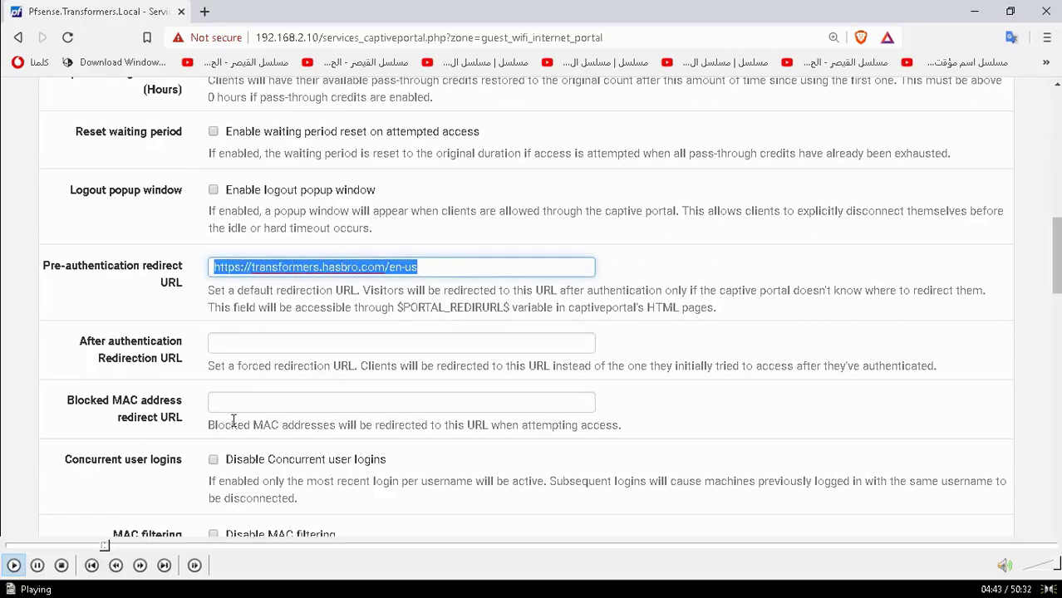
{"action": "left_click", "coordinate": [254, 349]}
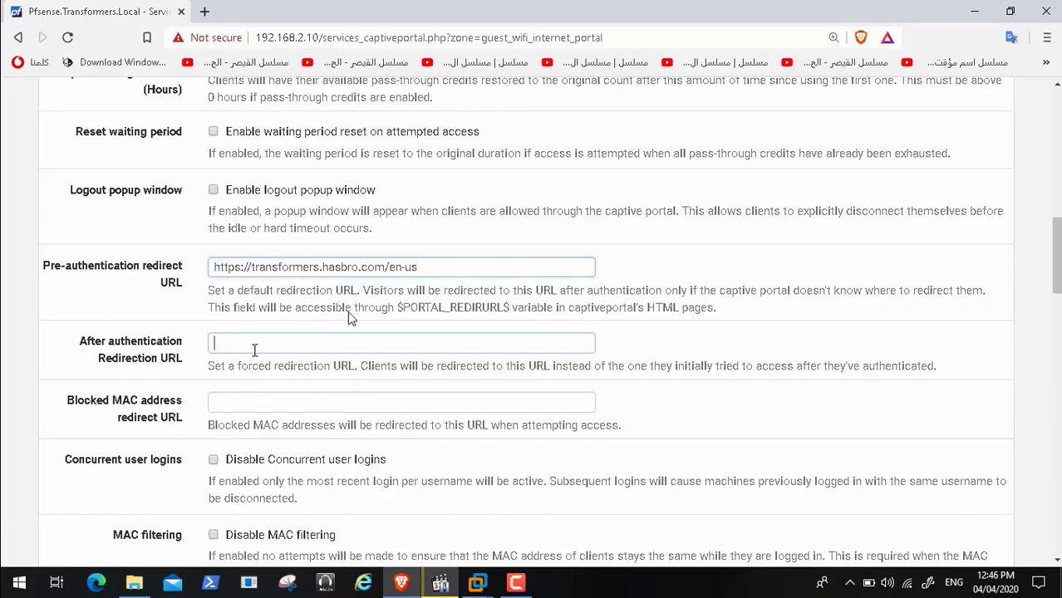
{"action": "mouse_move", "coordinate": [13, 586]}
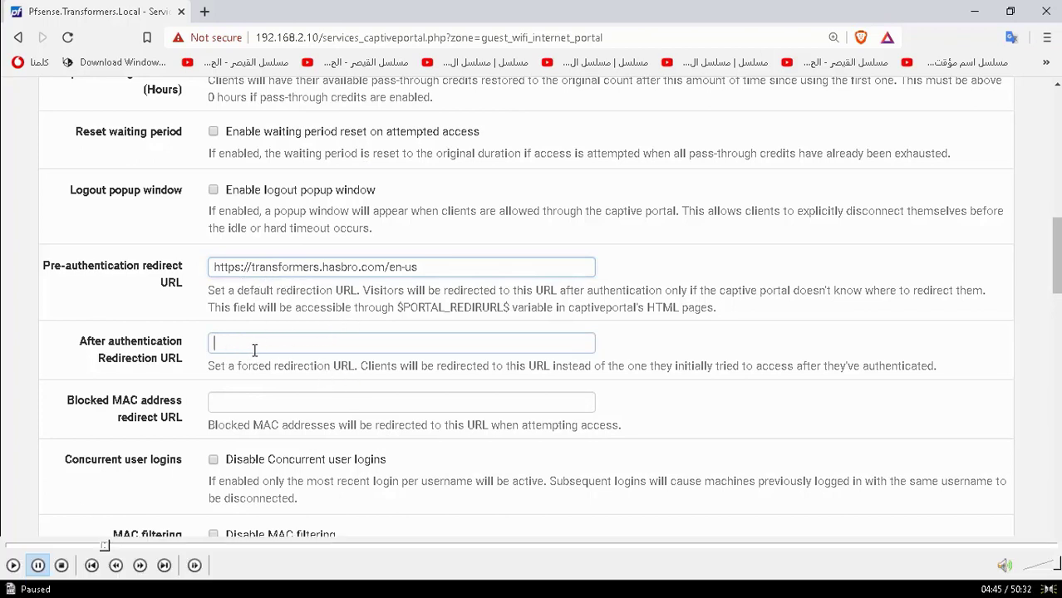
{"action": "left_click", "coordinate": [13, 566]}
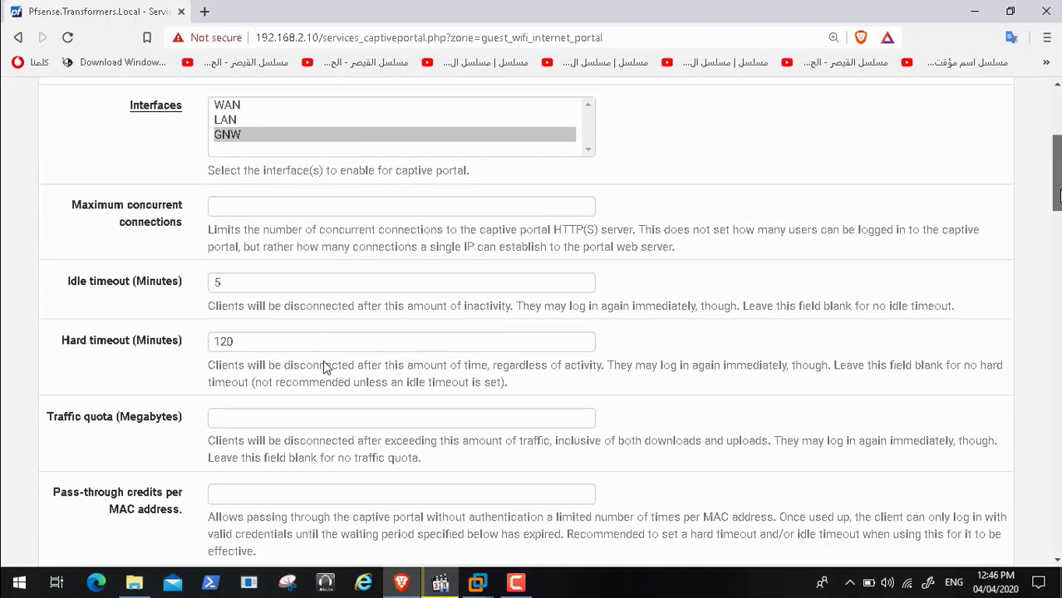
{"action": "scroll", "coordinate": [324, 367], "scroll_direction": "down", "scroll_amount": 2}
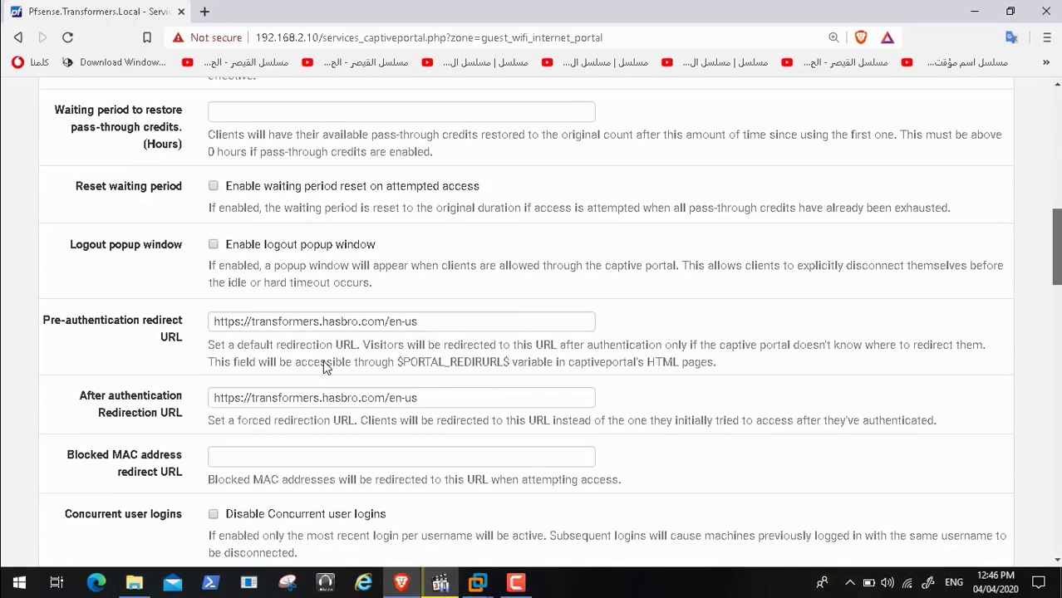
{"action": "scroll", "coordinate": [324, 367], "scroll_direction": "up", "scroll_amount": 10}
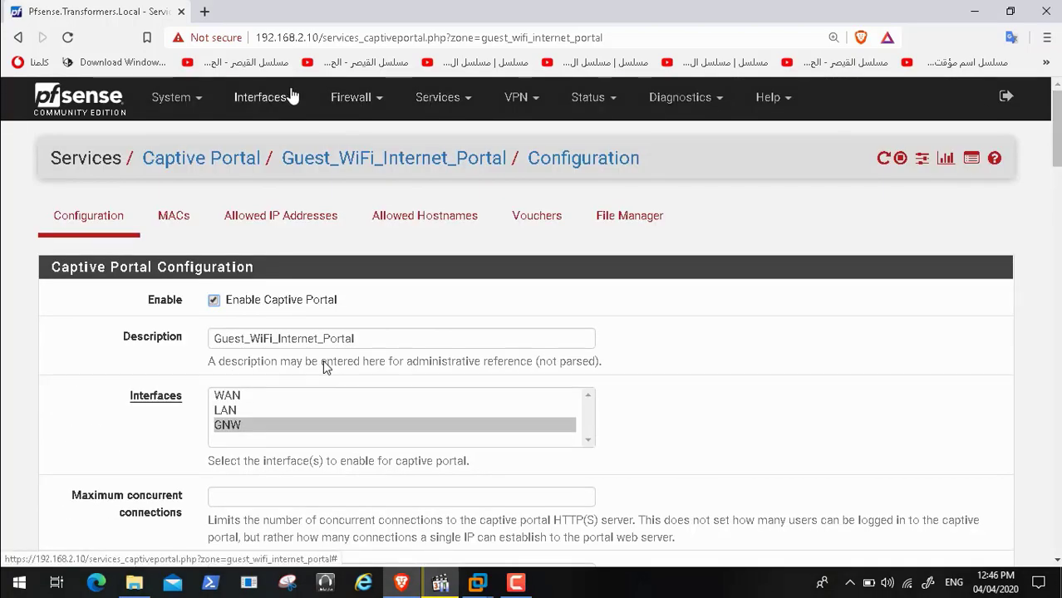
- View the certificates list under System > Cert. Manager, then bring the tutorial video back
{"action": "left_click", "coordinate": [191, 100]}
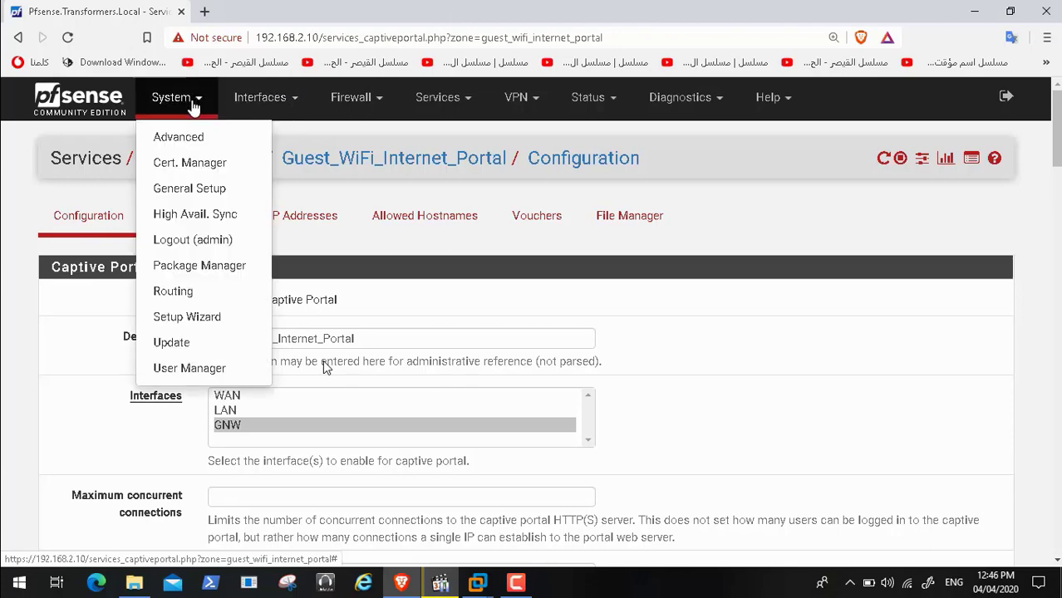
{"action": "left_click", "coordinate": [206, 164]}
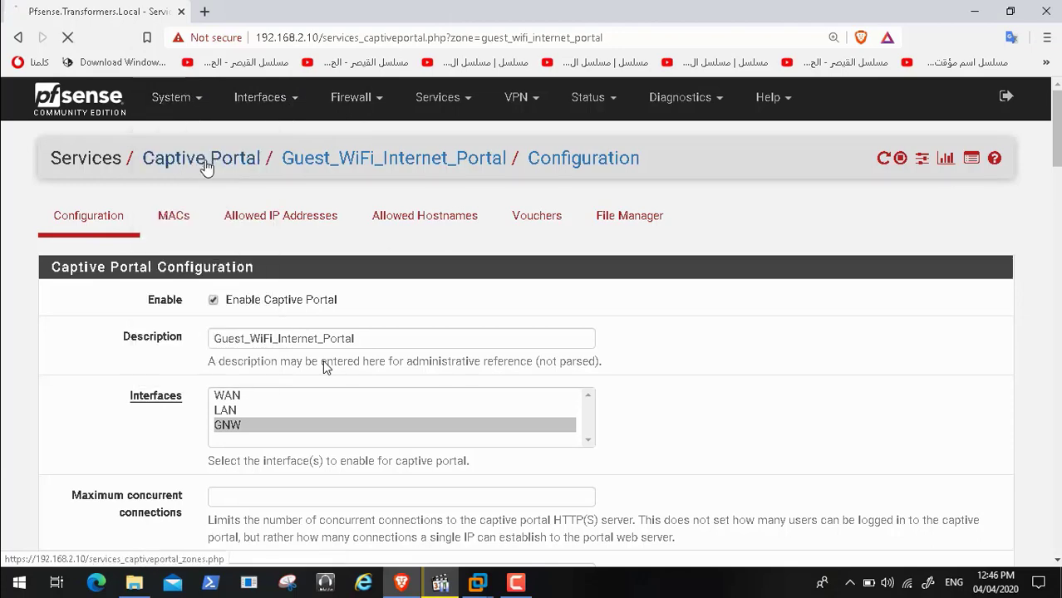
{"action": "left_click", "coordinate": [154, 226]}
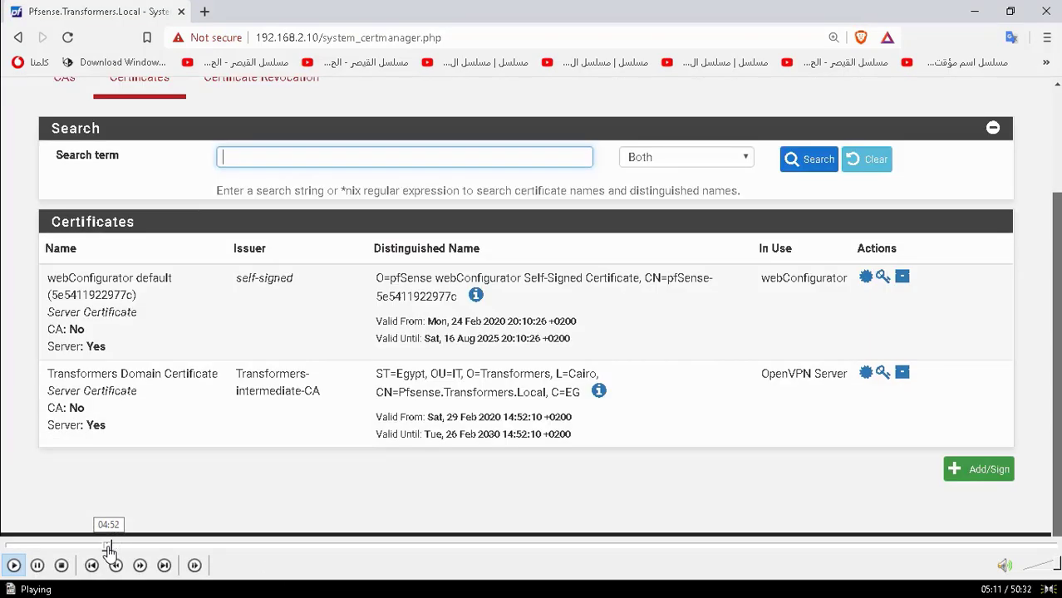
{"action": "left_click", "coordinate": [103, 547]}
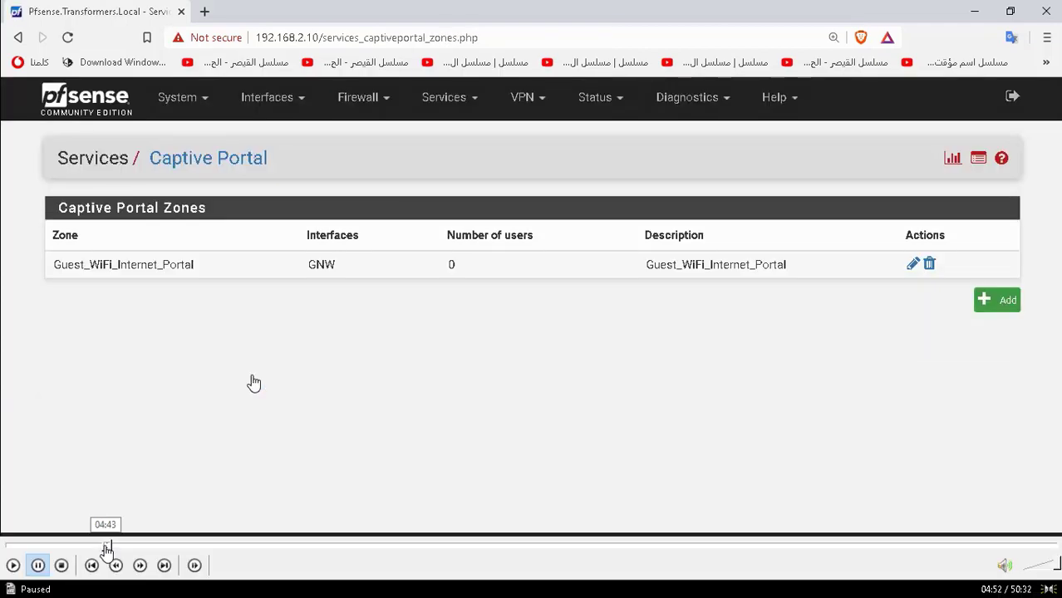
- Resume the tutorial video briefly, then pause it again
{"action": "left_click", "coordinate": [106, 546]}
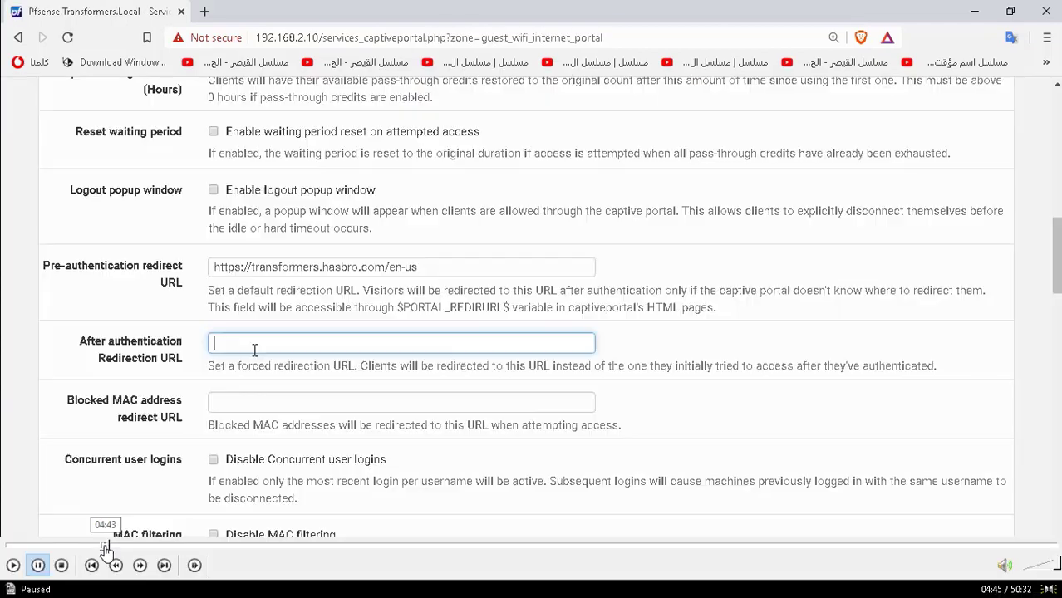
{"action": "left_click", "coordinate": [12, 565]}
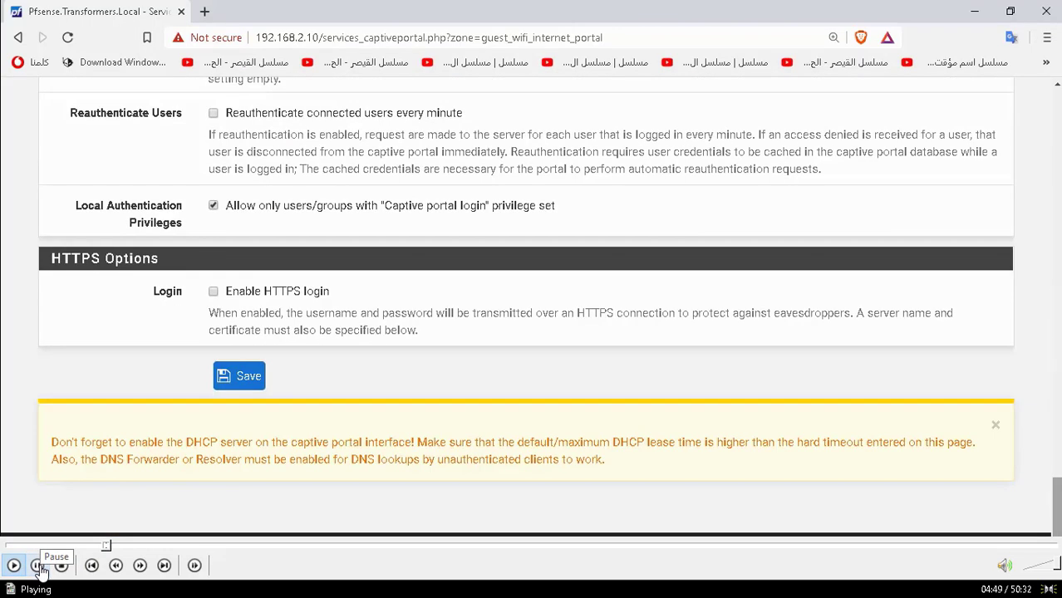
{"action": "left_click", "coordinate": [38, 565]}
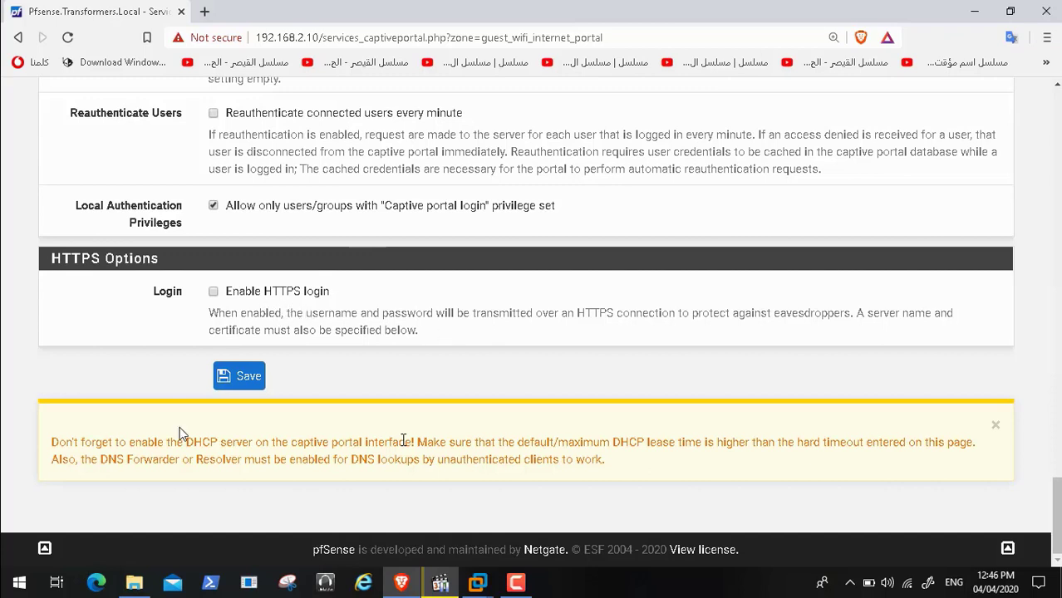
- Resume the tutorial video and save the captive portal zone settings with HTTPS login off
{"action": "mouse_move", "coordinate": [46, 539]}
{"action": "left_click", "coordinate": [12, 565]}
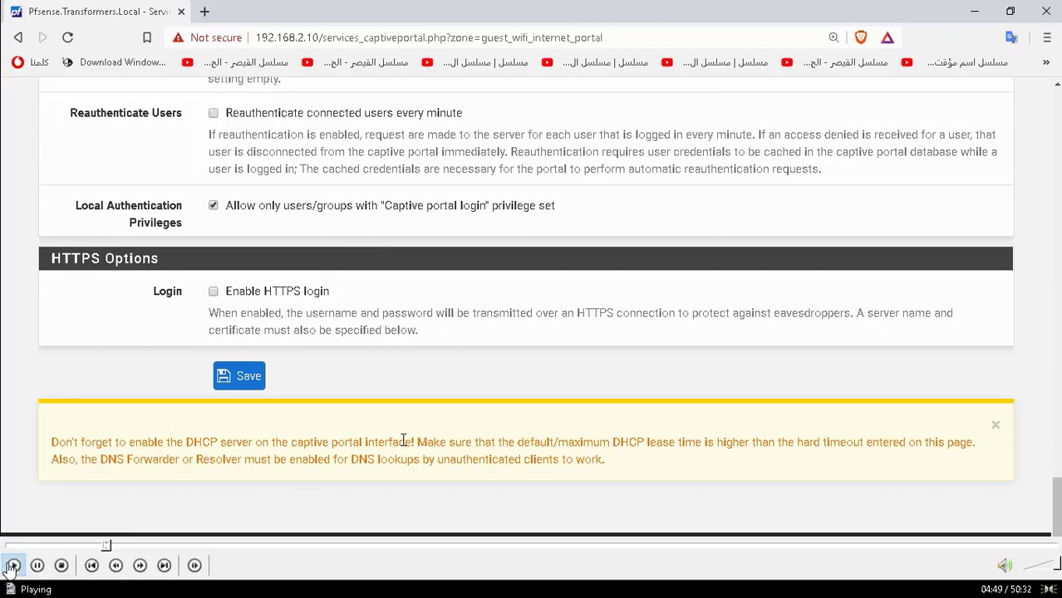
{"action": "left_click", "coordinate": [252, 378]}
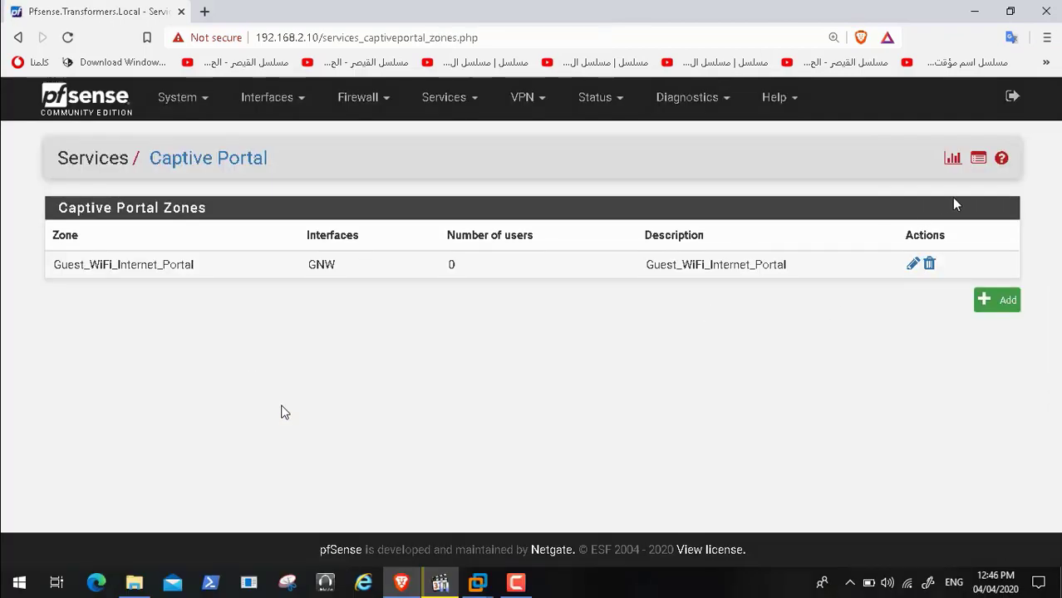
- Reopen the Guest_WiFi_Internet_Portal zone for editing and return to the top of its page
{"action": "left_click", "coordinate": [914, 264]}
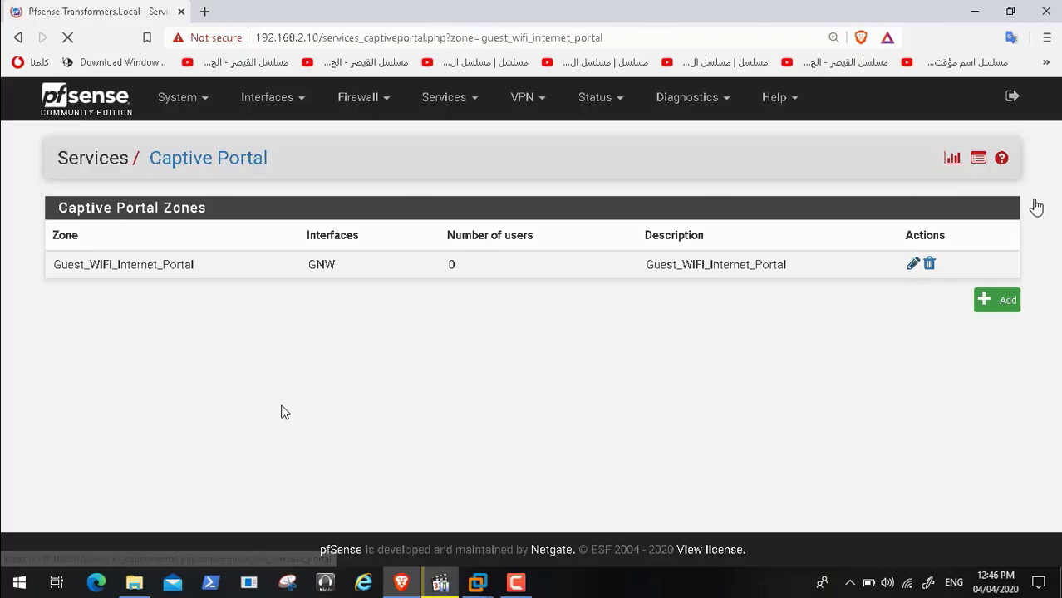
{"action": "scroll", "coordinate": [280, 410], "scroll_direction": "down", "scroll_amount": 8}
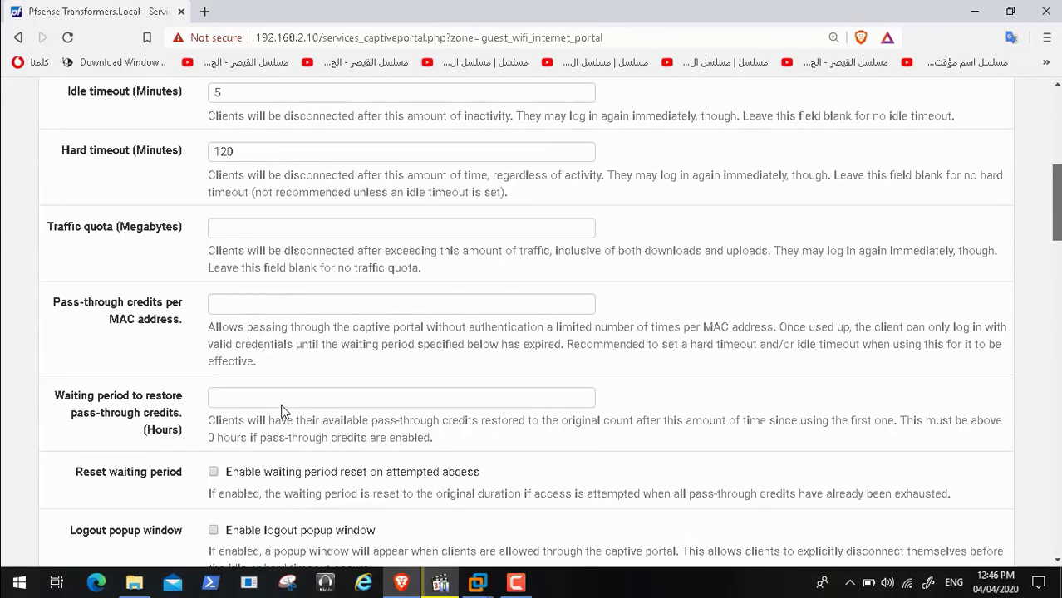
{"action": "scroll", "coordinate": [281, 411], "scroll_direction": "down", "scroll_amount": 2}
{"action": "scroll", "coordinate": [281, 410], "scroll_direction": "up", "scroll_amount": 10}
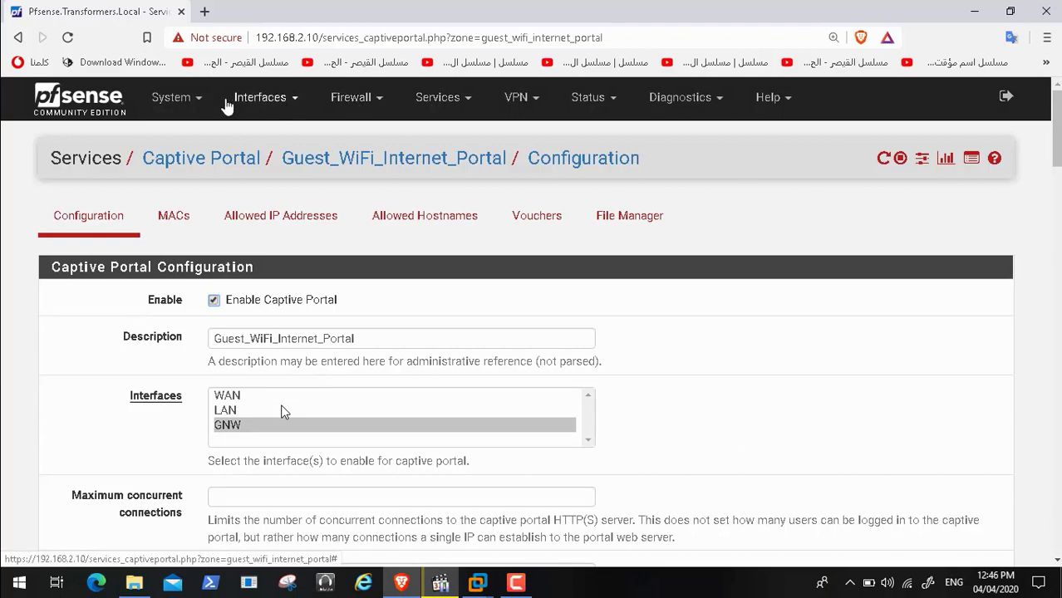
- Go to System > Cert. Manager and show the Certificates list
{"action": "left_click", "coordinate": [189, 99]}
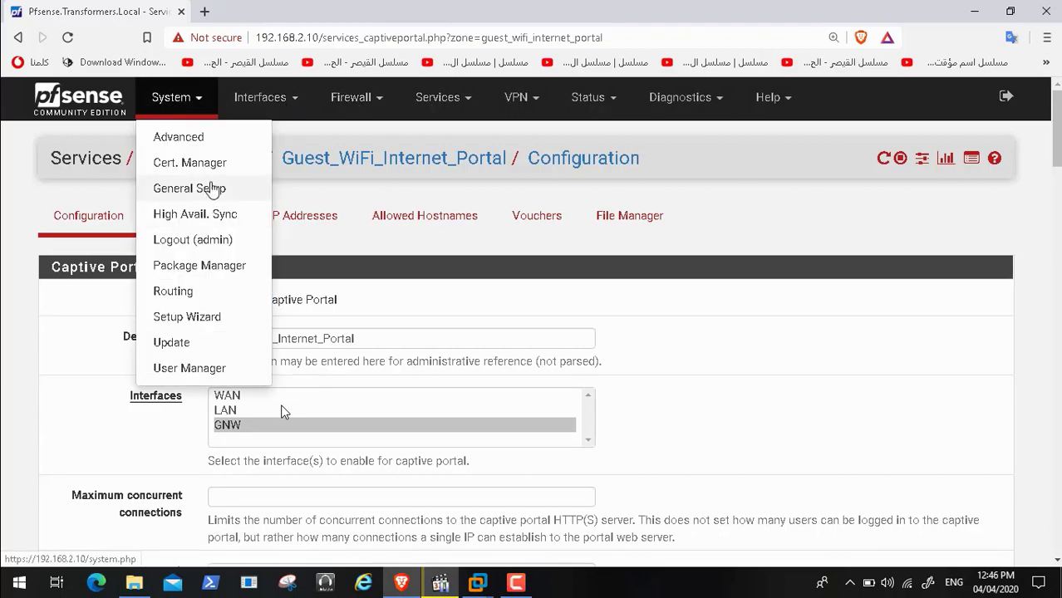
{"action": "left_click", "coordinate": [201, 164]}
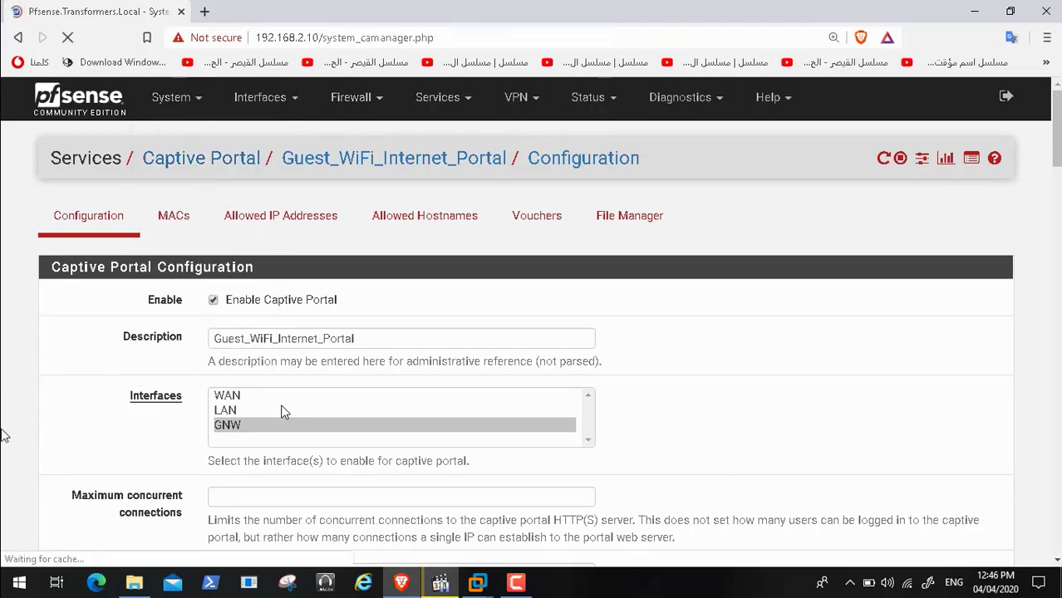
{"action": "left_click", "coordinate": [139, 216]}
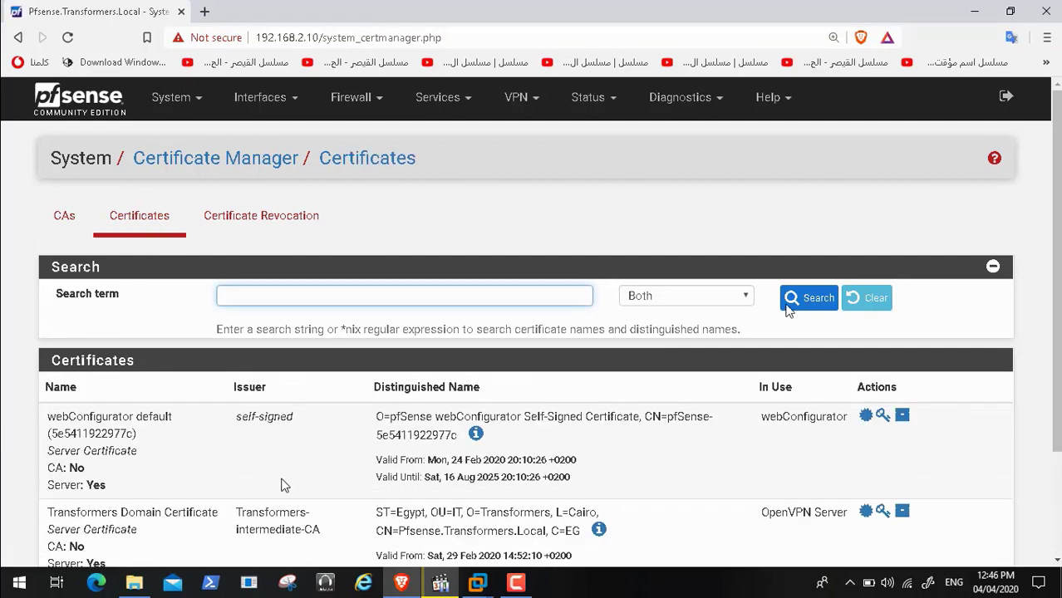
{"action": "mouse_move", "coordinate": [104, 575]}
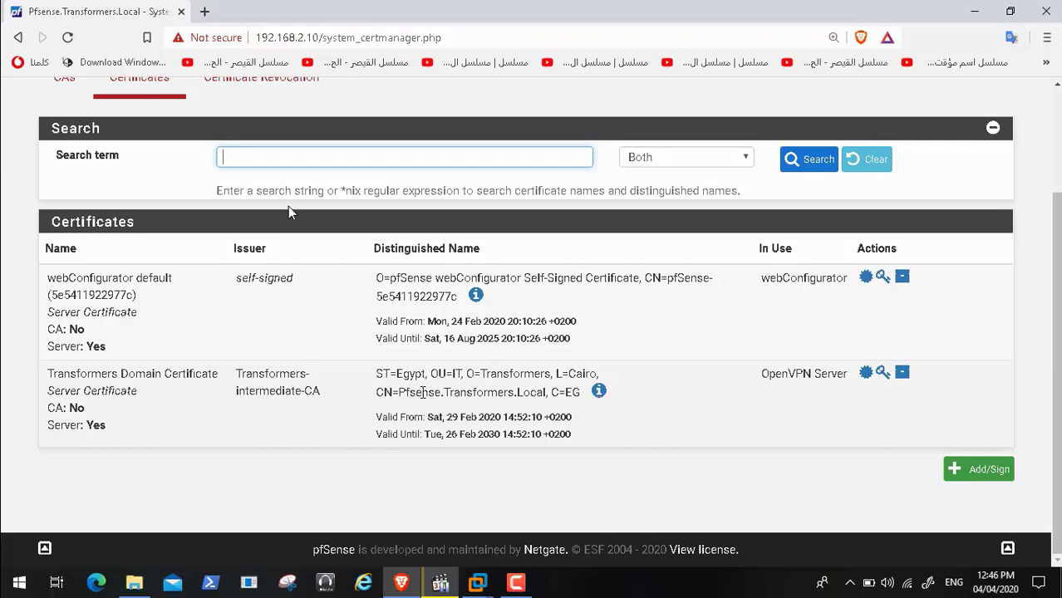
- Copy the common name Pfsense.Transformers.Local from the Transformers Domain Certificate entry
{"action": "left_click_drag", "start_coordinate": [400, 392], "coordinate": [545, 396]}
{"action": "right_click", "coordinate": [517, 394]}
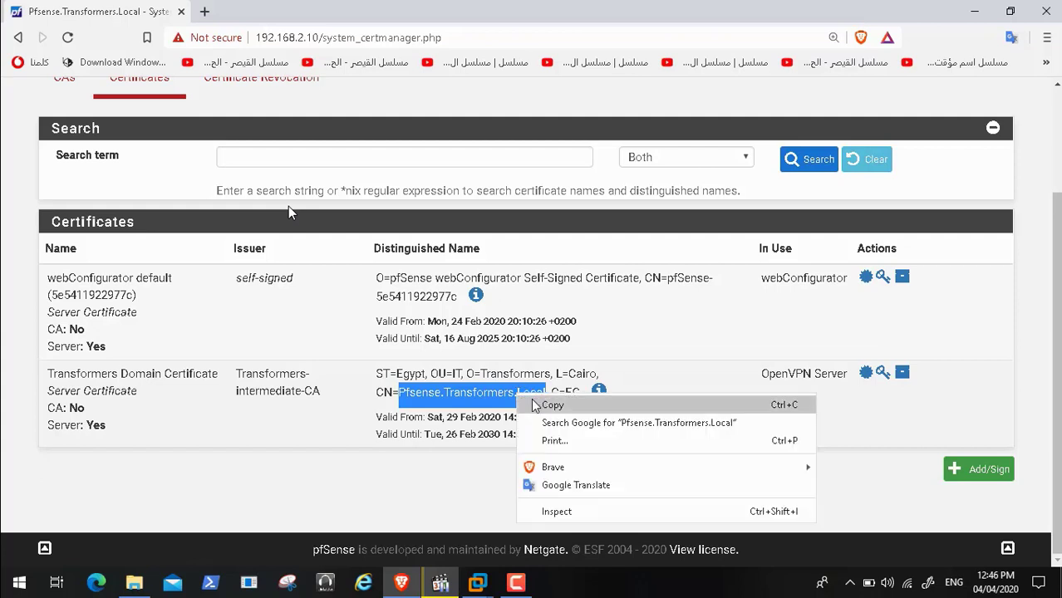
{"action": "left_click", "coordinate": [534, 406]}
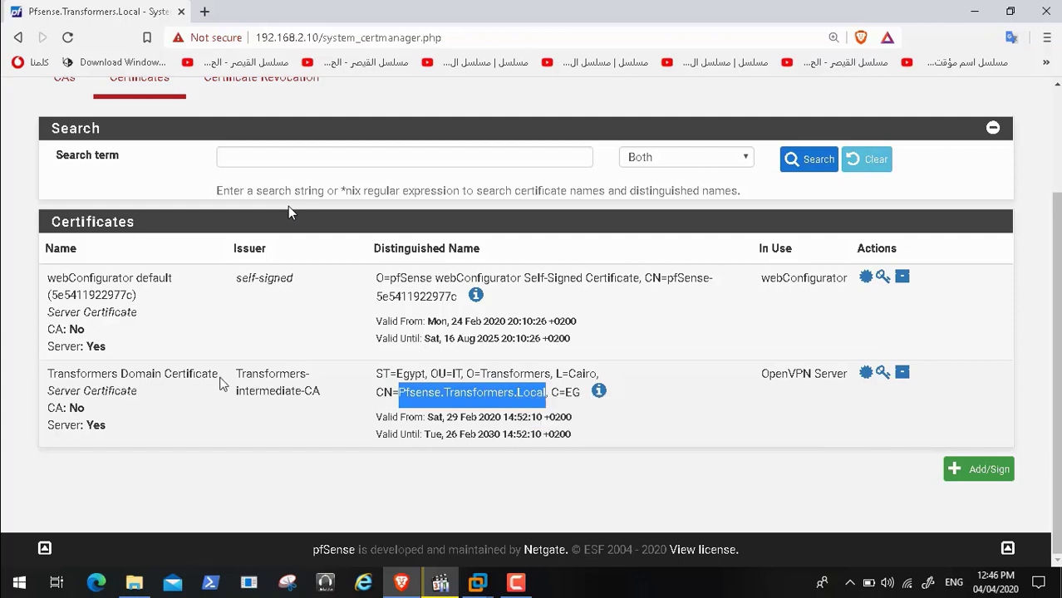
{"action": "left_click", "coordinate": [1057, 116]}
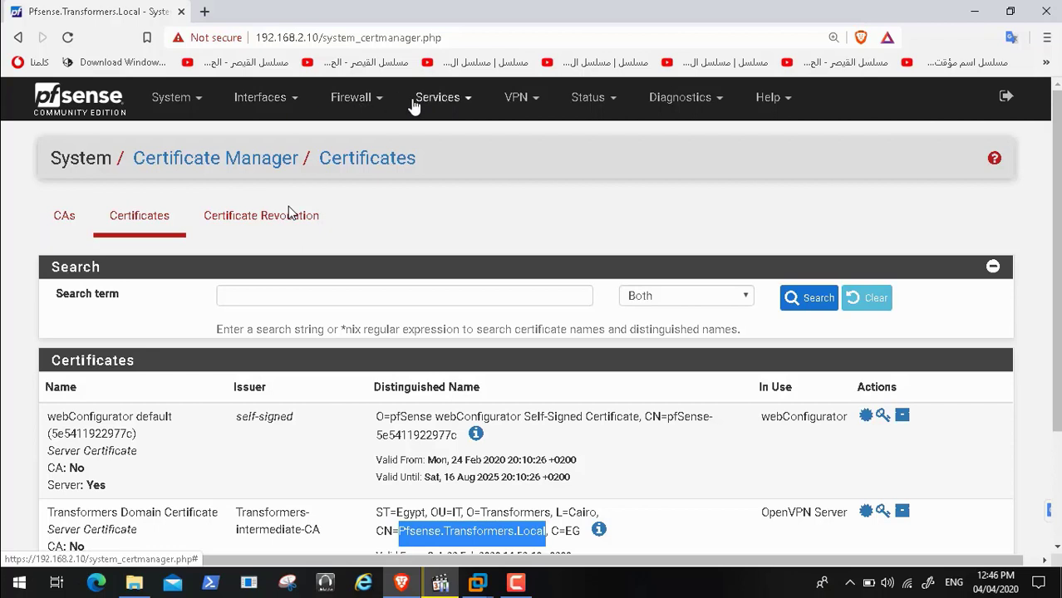
- Go to Services > Captive Portal, edit Guest_WiFi_Internet_Portal, and scroll down to HTTPS Options
{"action": "left_click", "coordinate": [455, 107]}
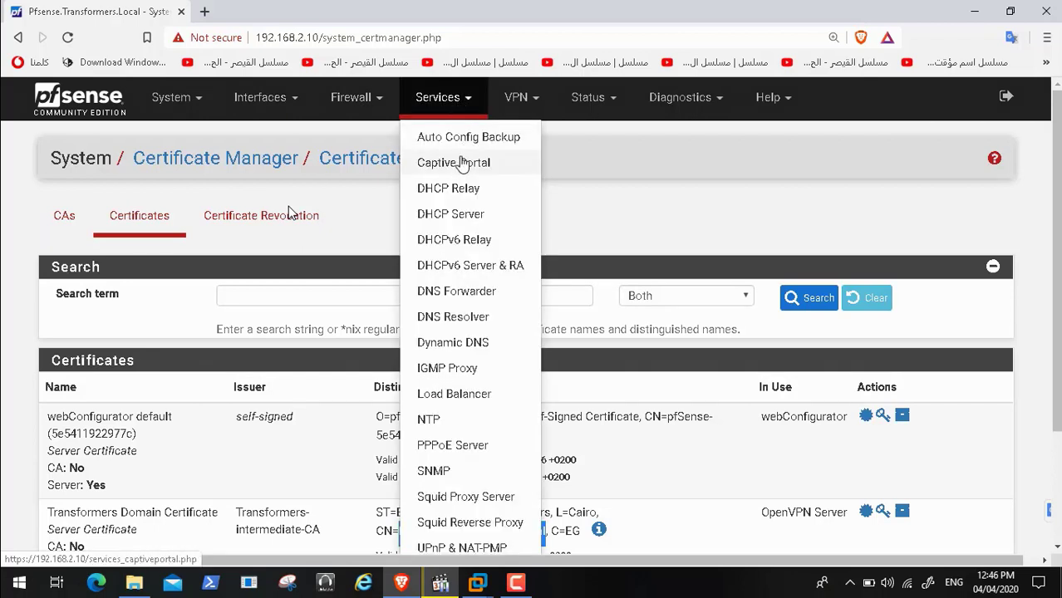
{"action": "left_click", "coordinate": [462, 163]}
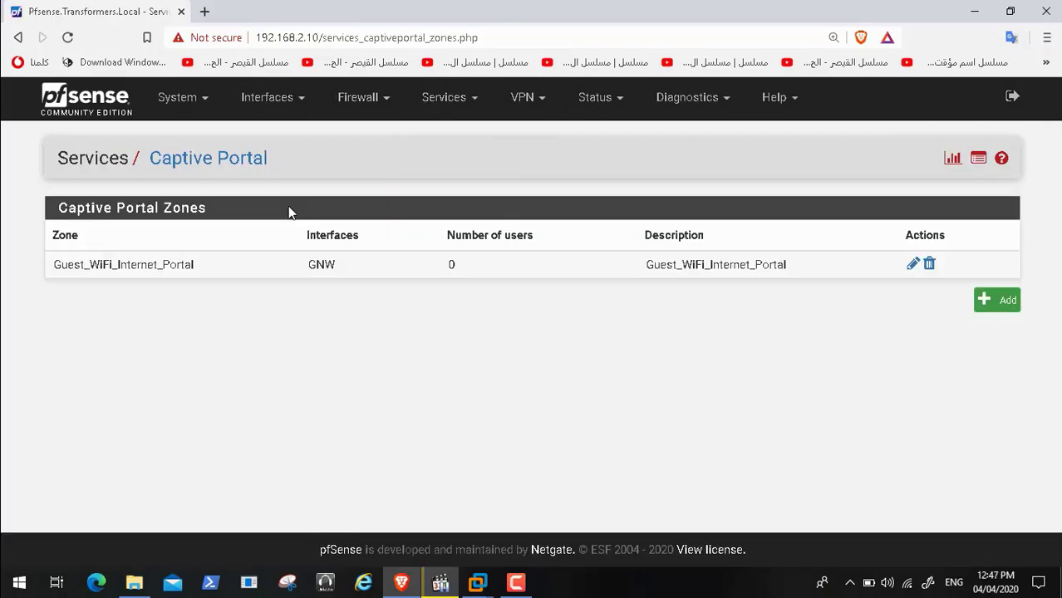
{"action": "left_click", "coordinate": [911, 264]}
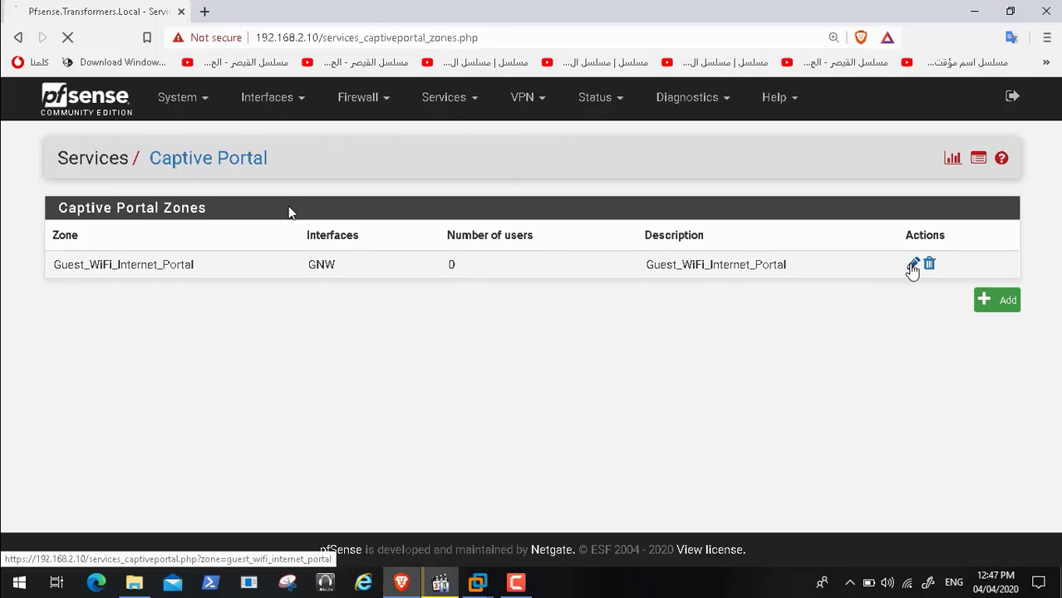
{"action": "scroll", "coordinate": [289, 212], "scroll_direction": "down", "scroll_amount": 10}
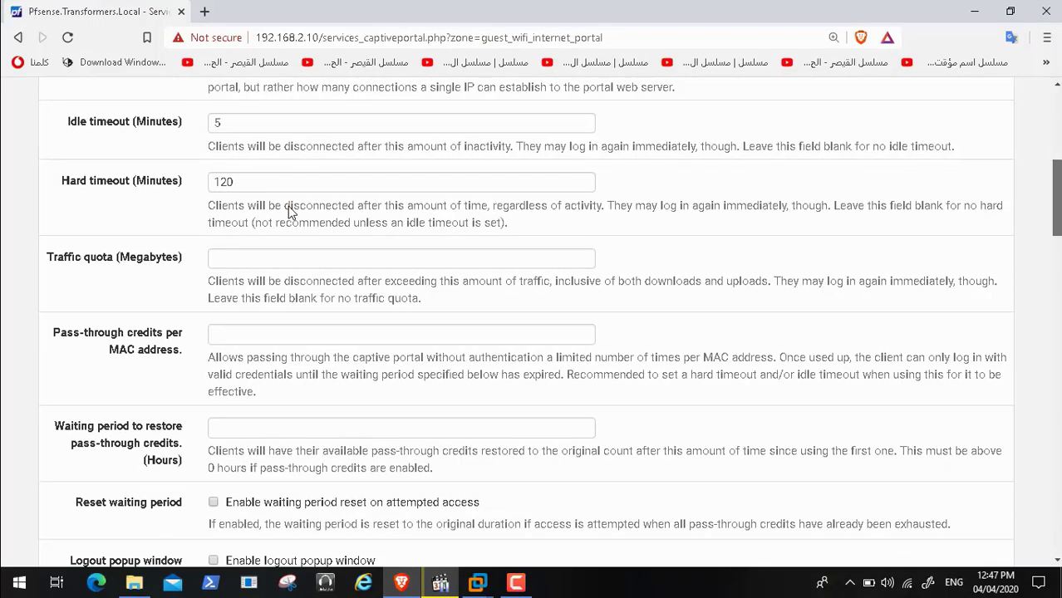
{"action": "scroll", "coordinate": [289, 212], "scroll_direction": "down", "scroll_amount": 10}
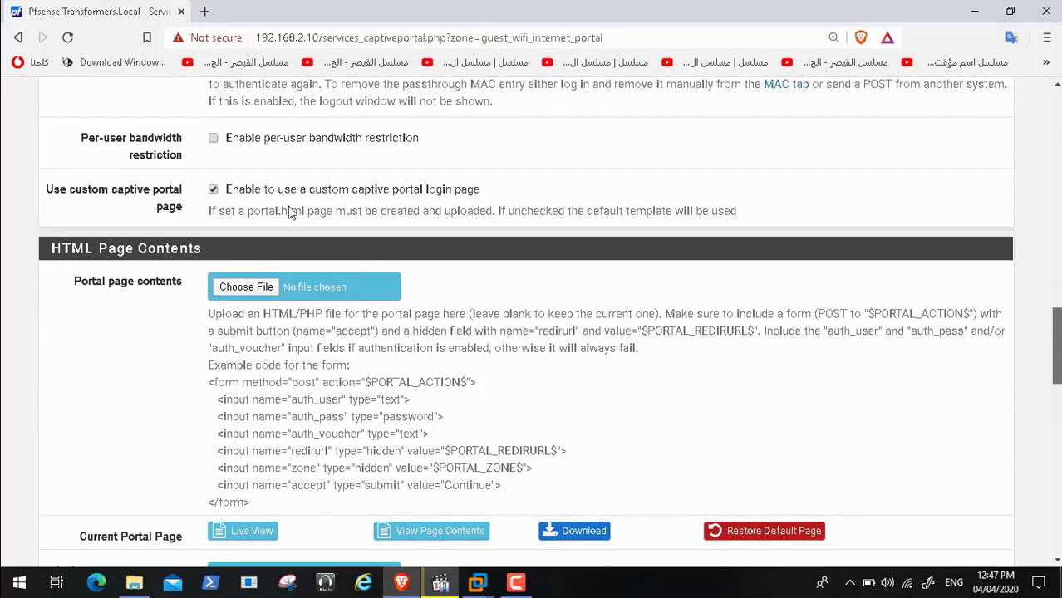
{"action": "scroll", "coordinate": [289, 212], "scroll_direction": "down", "scroll_amount": 10}
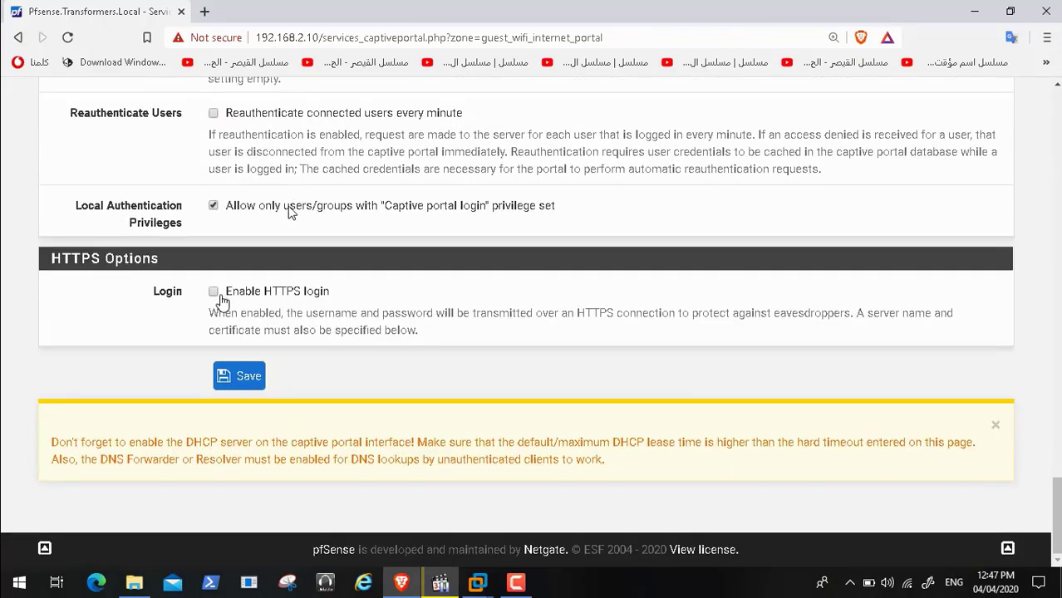
- Enable HTTPS login with server name Pfsense.Transformers.Local and the Transformers Domain Certificate
{"action": "left_click", "coordinate": [221, 294]}
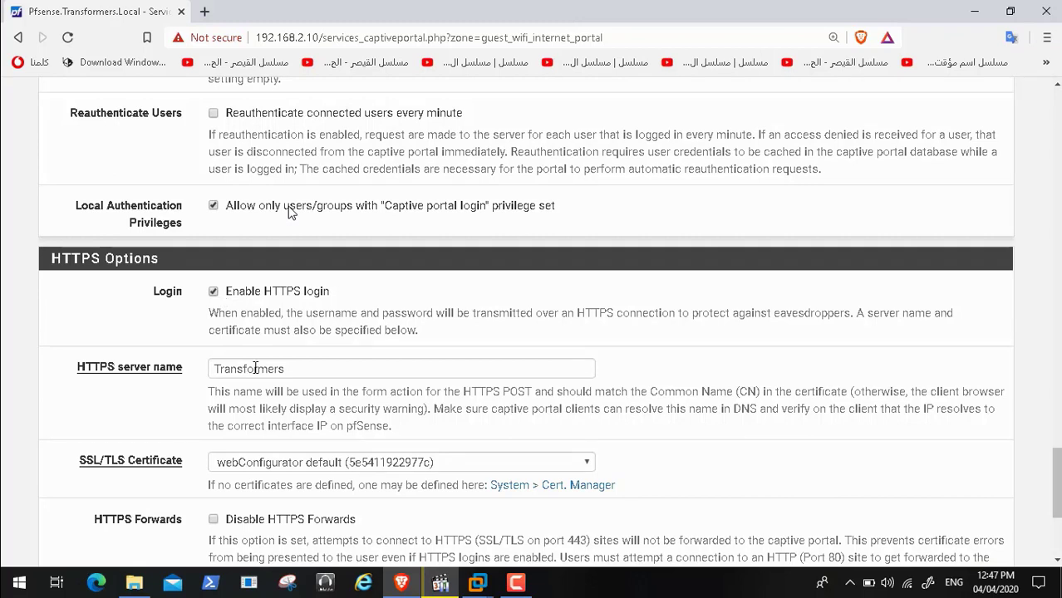
{"action": "left_click", "coordinate": [294, 371]}
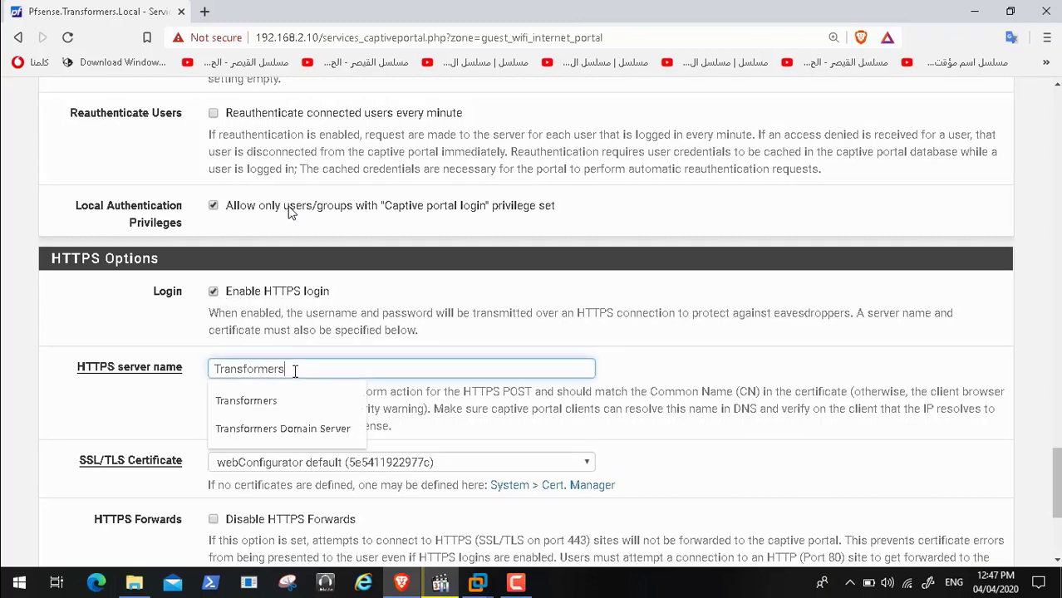
{"action": "key", "text": "BackSpace"}
{"action": "key", "text": "BackSpace"}
{"action": "key", "text": "BackSpace"}
{"action": "key", "text": "BackSpace"}
{"action": "key", "text": "BackSpace"}
{"action": "key", "text": "BackSpace"}
{"action": "key", "text": "BackSpace"}
{"action": "key", "text": "BackSpace"}
{"action": "key", "text": "BackSpace"}
{"action": "key", "text": "BackSpace"}
{"action": "key", "text": "BackSpace"}
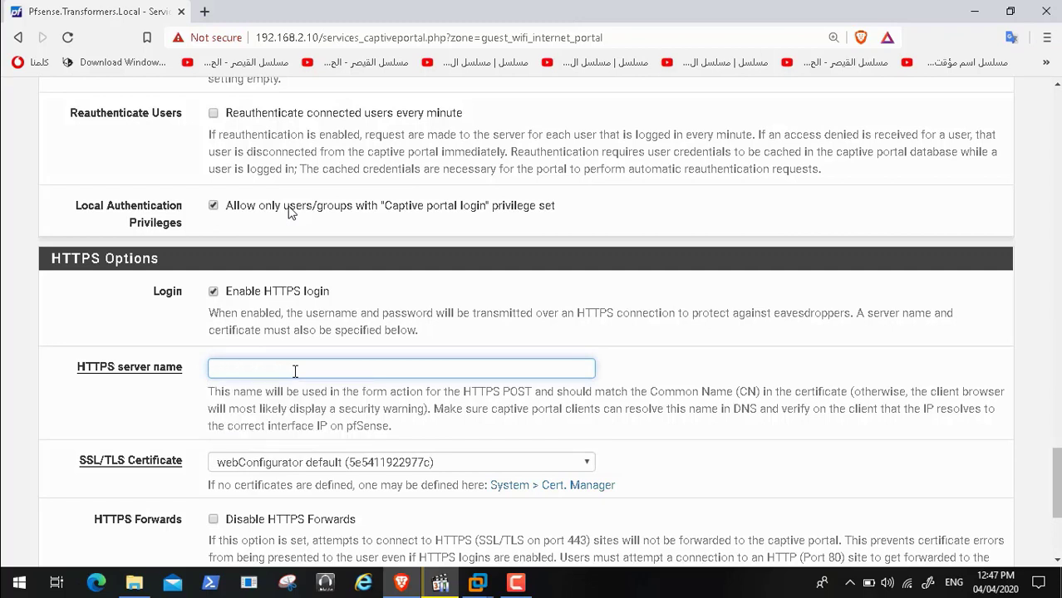
{"action": "key", "text": "ctrl+v"}
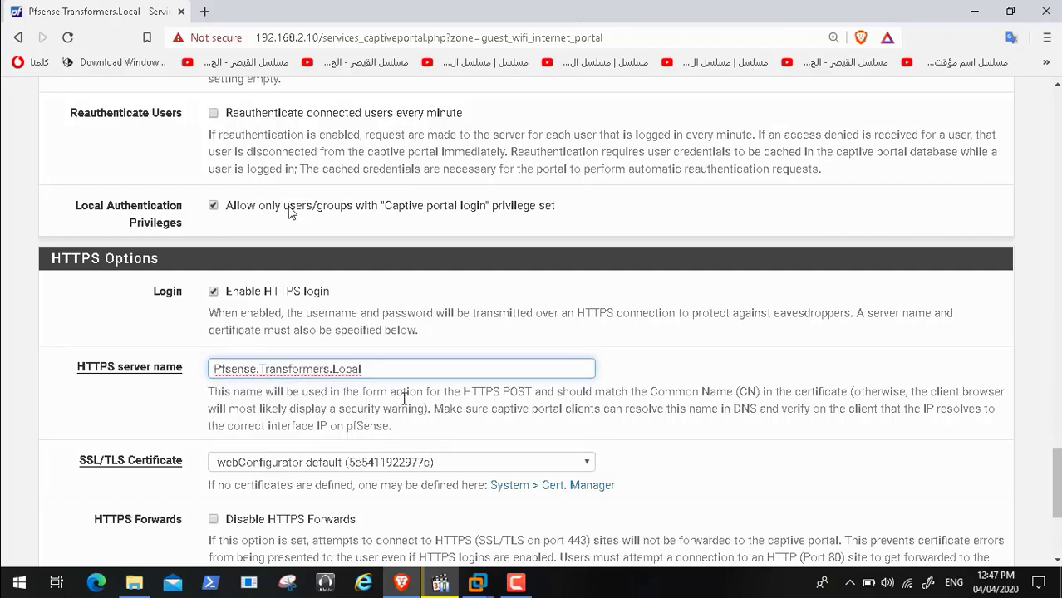
{"action": "left_click", "coordinate": [505, 461]}
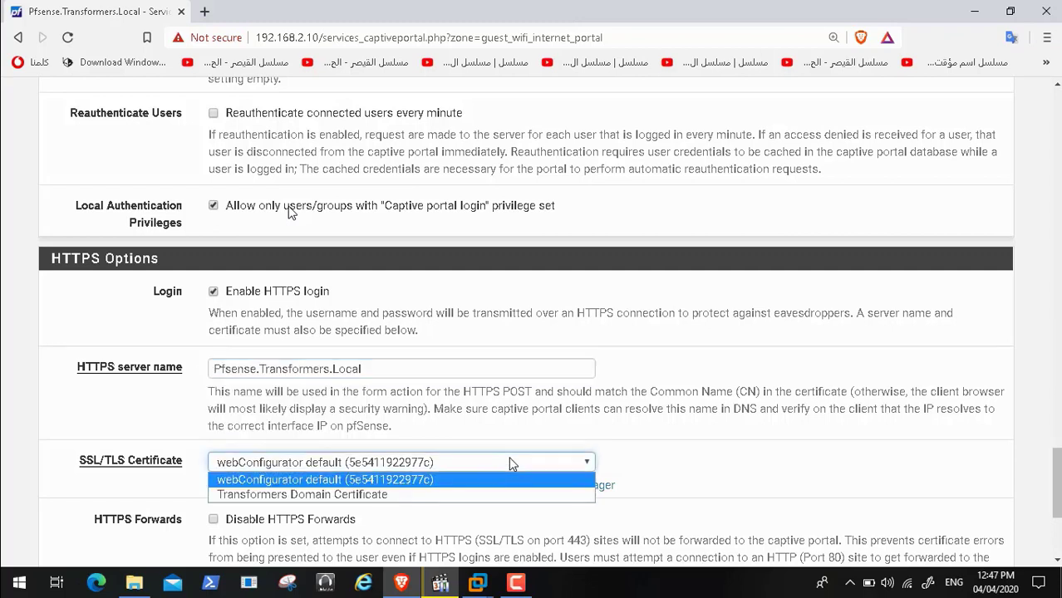
{"action": "left_click", "coordinate": [480, 495]}
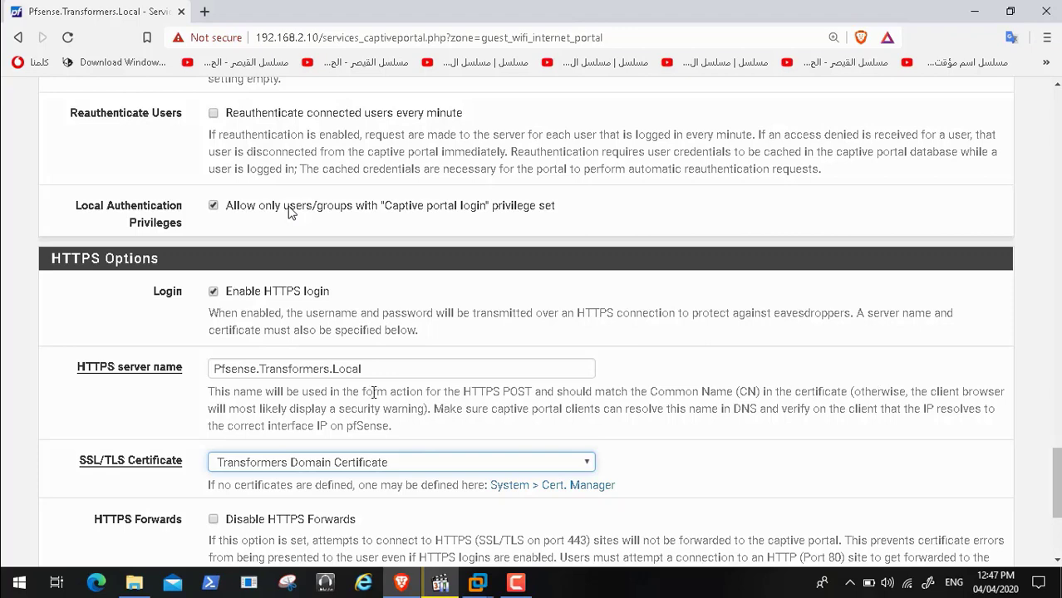
{"action": "scroll", "coordinate": [290, 212], "scroll_direction": "down", "scroll_amount": 3}
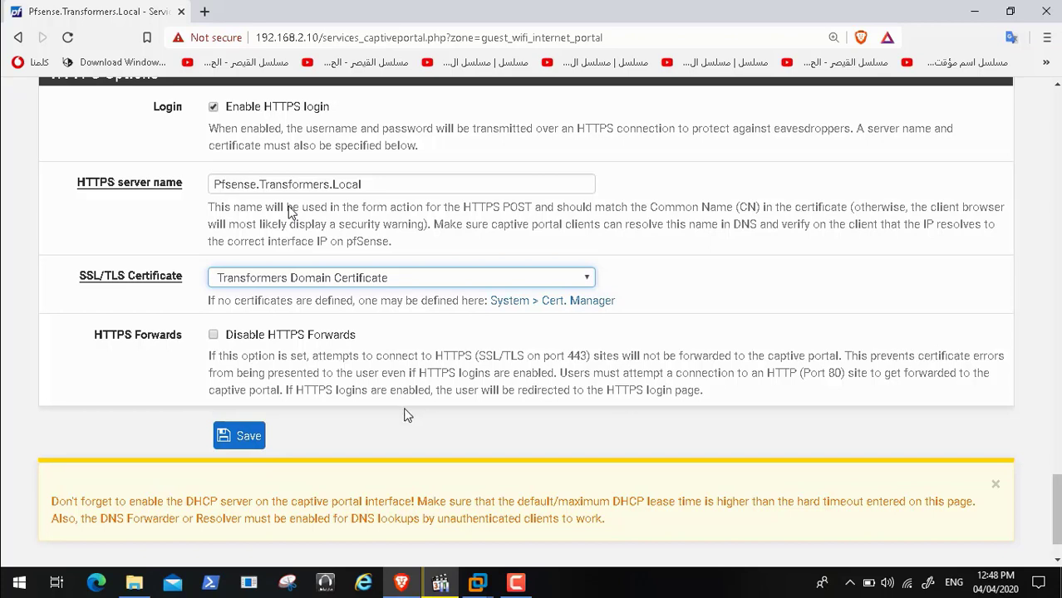
- Save the zone settings and reopen Guest_WiFi_Internet_Portal down at its HTTPS Options
{"action": "left_click", "coordinate": [240, 438]}
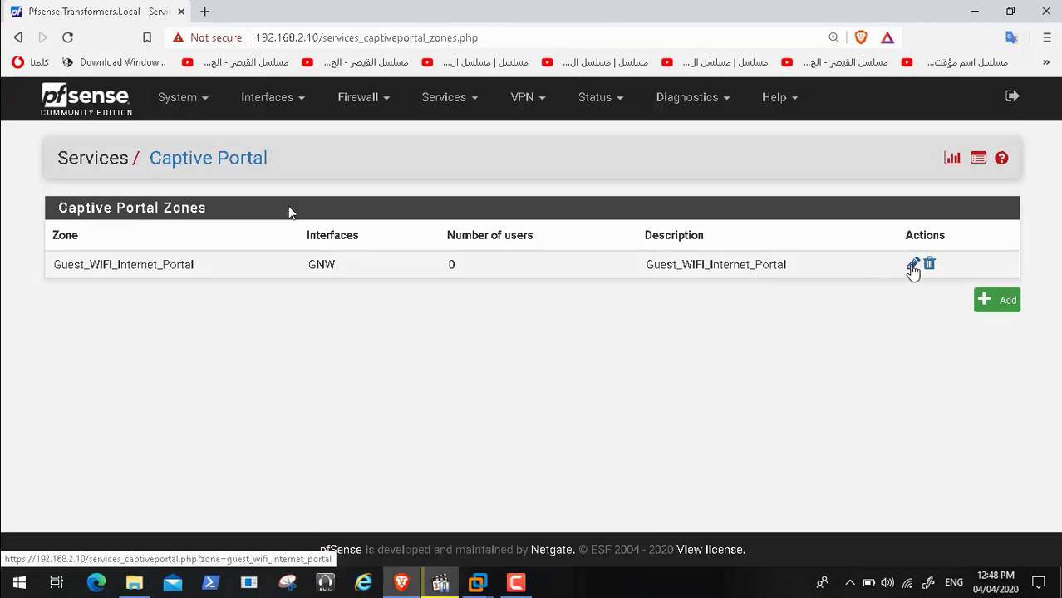
{"action": "left_click", "coordinate": [912, 264]}
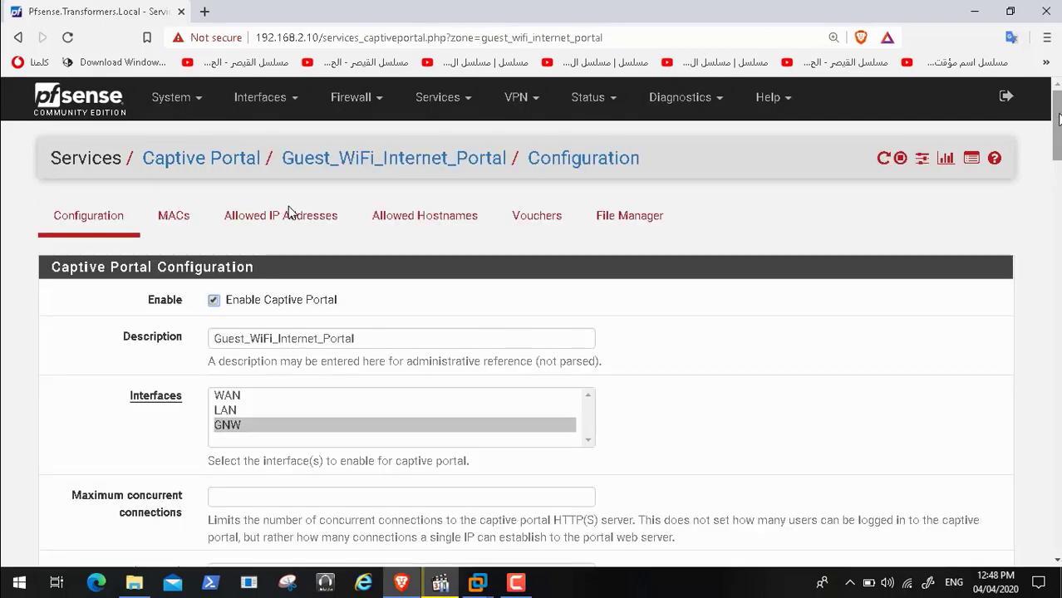
{"action": "scroll", "coordinate": [287, 208], "scroll_direction": "down", "scroll_amount": 5}
{"action": "scroll", "coordinate": [289, 213], "scroll_direction": "down", "scroll_amount": 15}
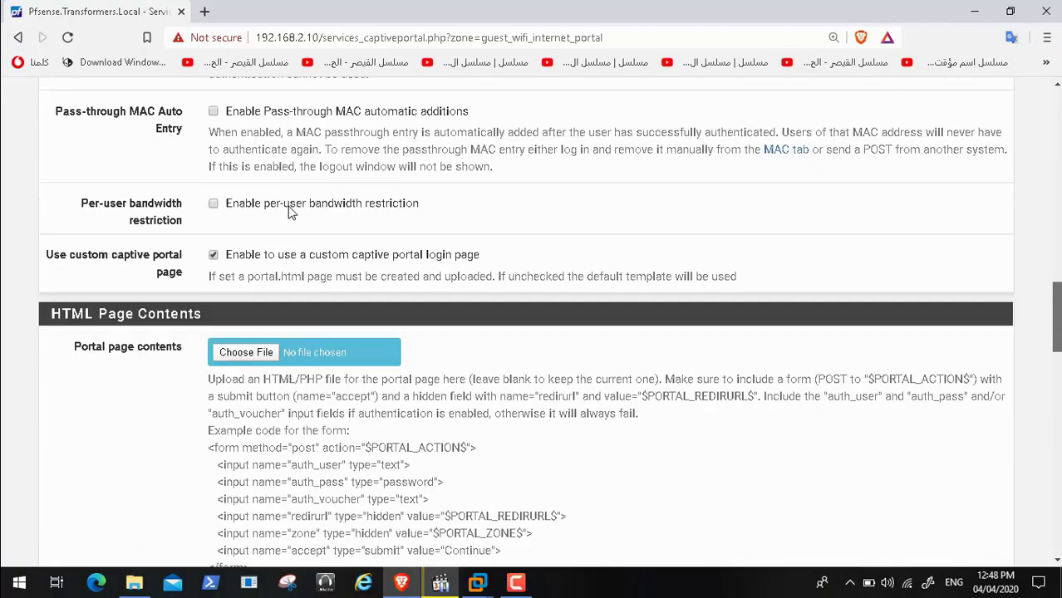
{"action": "scroll", "coordinate": [289, 213], "scroll_direction": "down", "scroll_amount": 10}
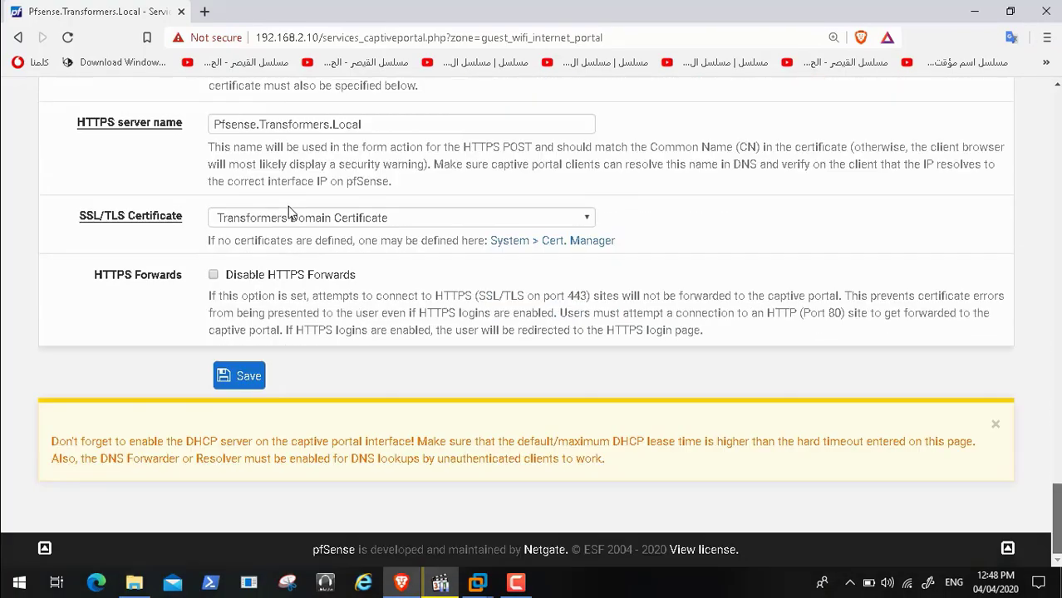
{"action": "scroll", "coordinate": [287, 206], "scroll_direction": "up", "scroll_amount": 3}
{"action": "scroll", "coordinate": [288, 206], "scroll_direction": "down", "scroll_amount": 3}
{"action": "scroll", "coordinate": [288, 206], "scroll_direction": "up", "scroll_amount": 2}
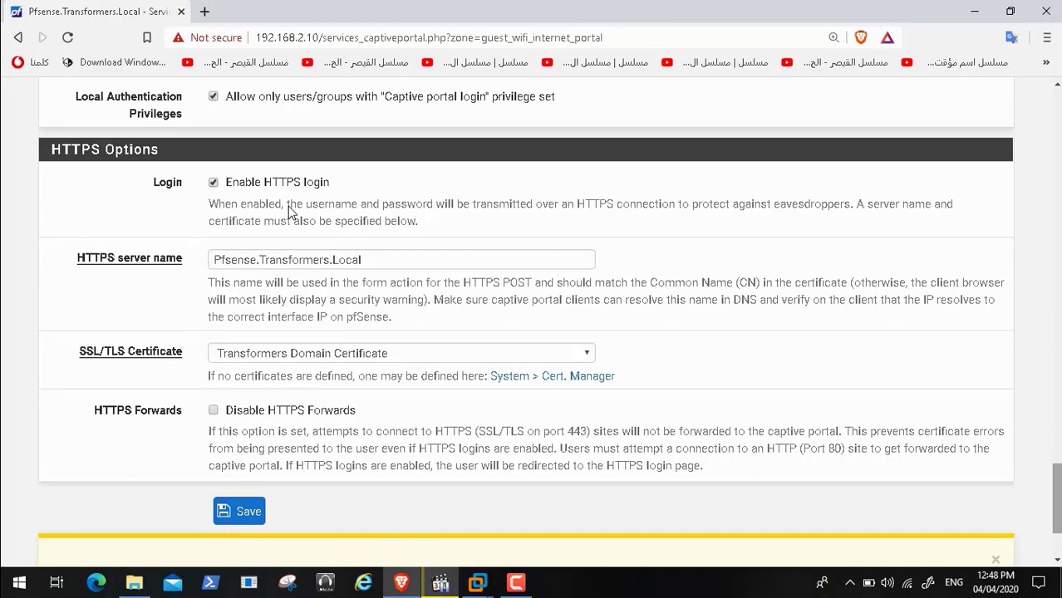
- Confirm the SSL/TLS certificate is still Transformers Domain Certificate
{"action": "left_click", "coordinate": [584, 356]}
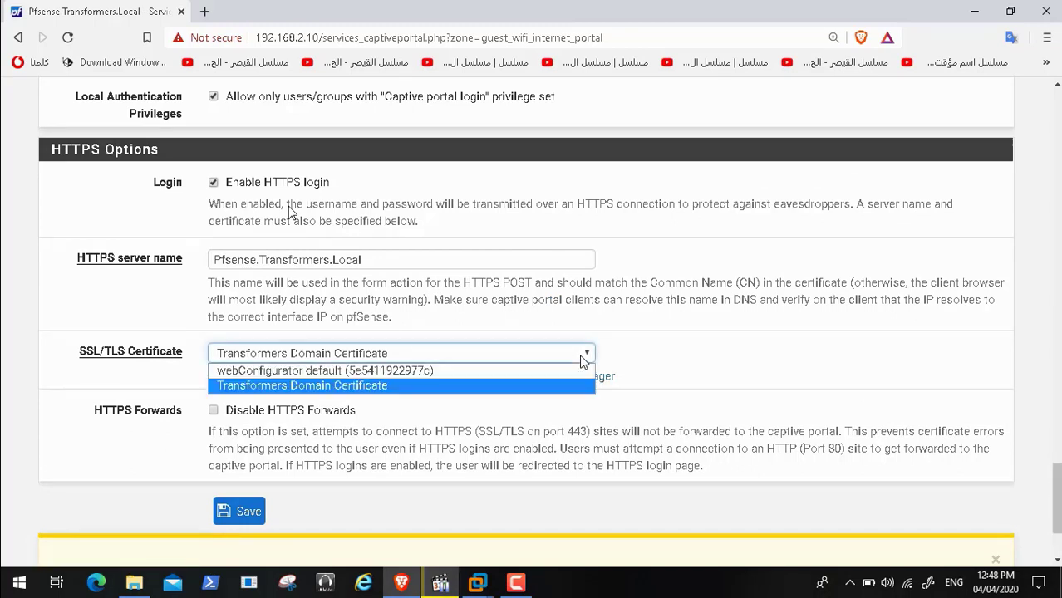
{"action": "left_click", "coordinate": [566, 385]}
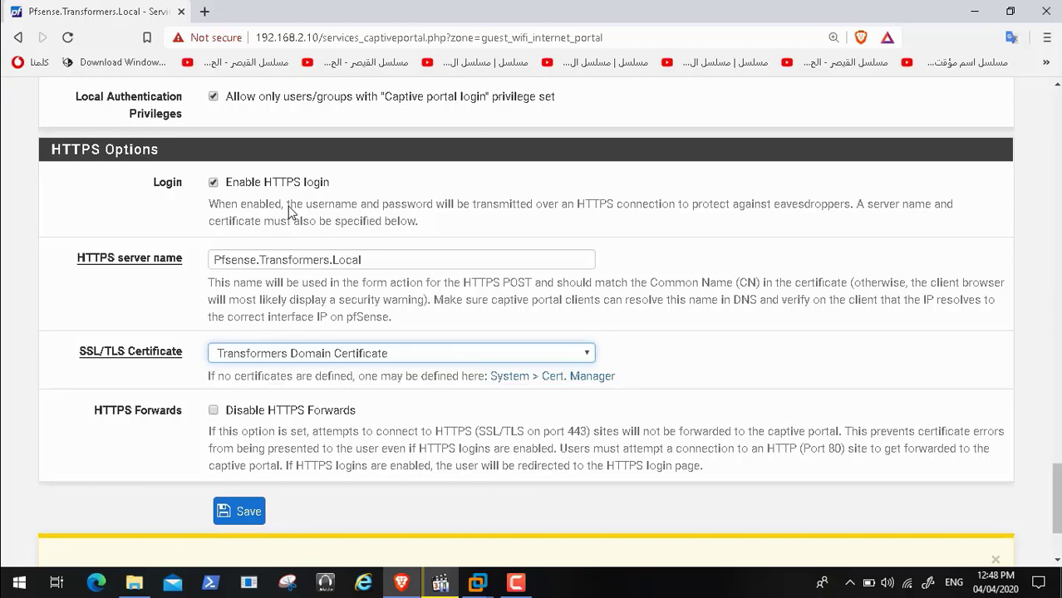
{"action": "scroll", "coordinate": [287, 206], "scroll_direction": "up", "scroll_amount": 15}
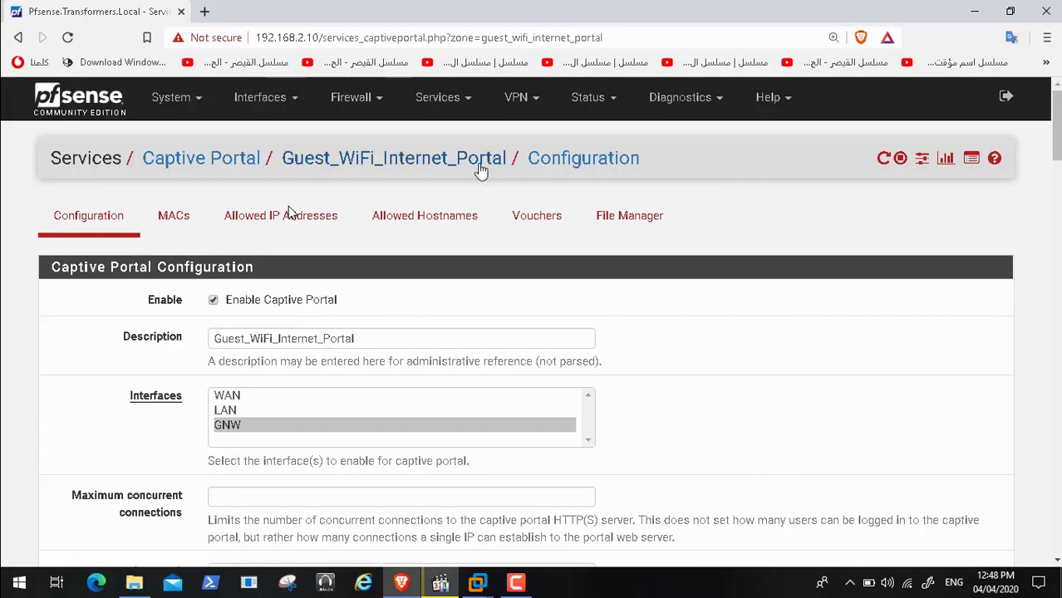
- Go to System > Package Manager and show the Available Packages list
{"action": "left_click", "coordinate": [196, 101]}
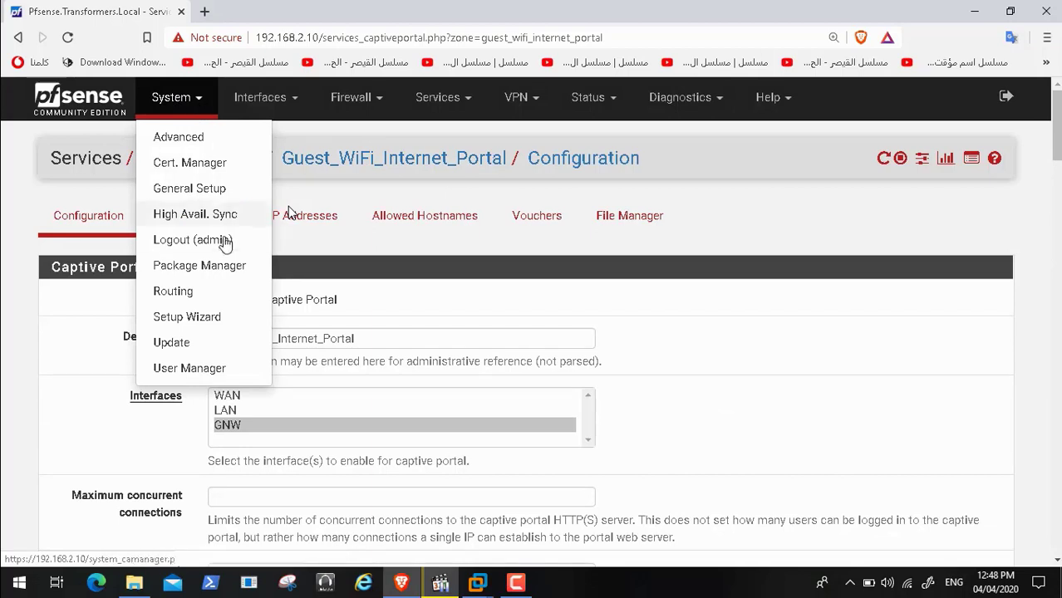
{"action": "left_click", "coordinate": [230, 266]}
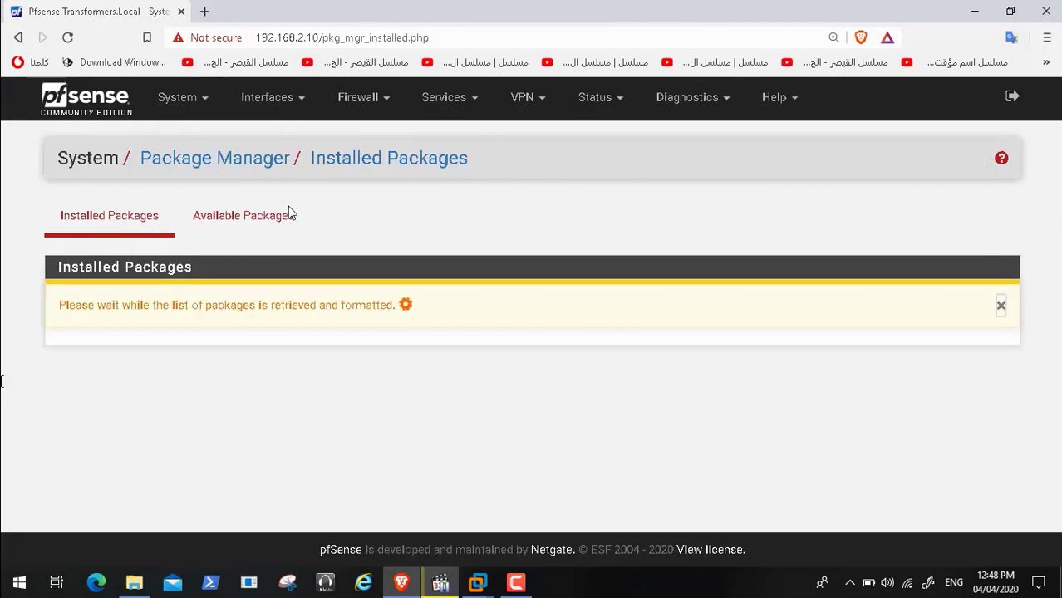
{"action": "left_click", "coordinate": [283, 215]}
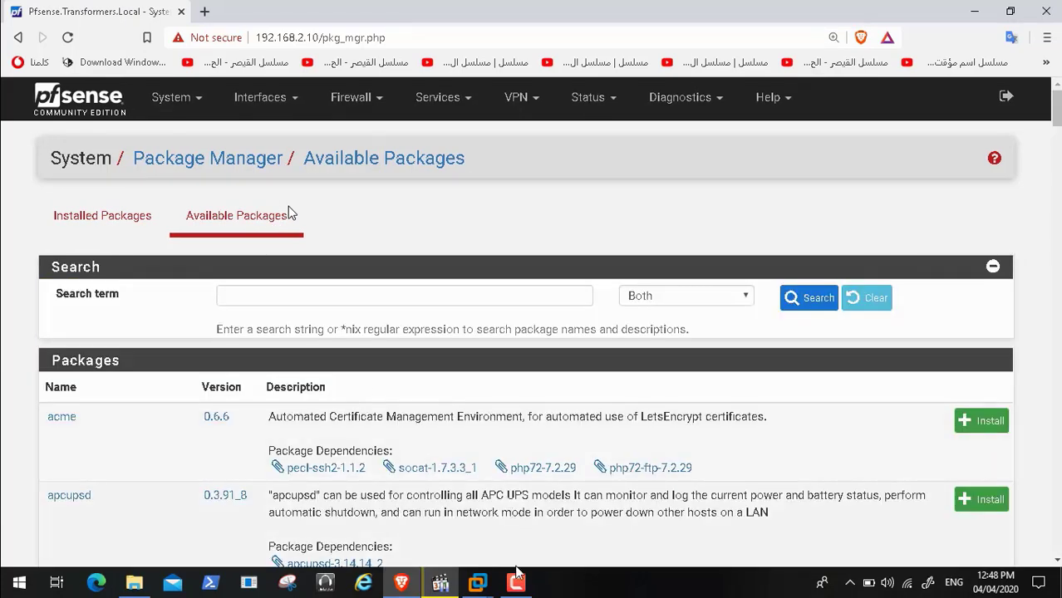
{"action": "left_click", "coordinate": [515, 582]}
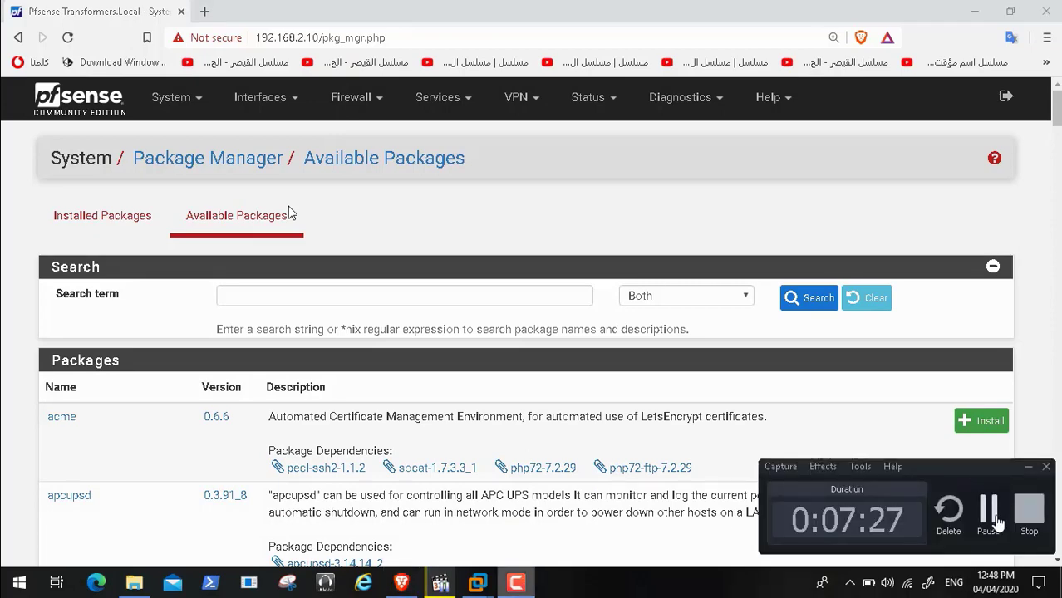
{"action": "left_click", "coordinate": [988, 510]}
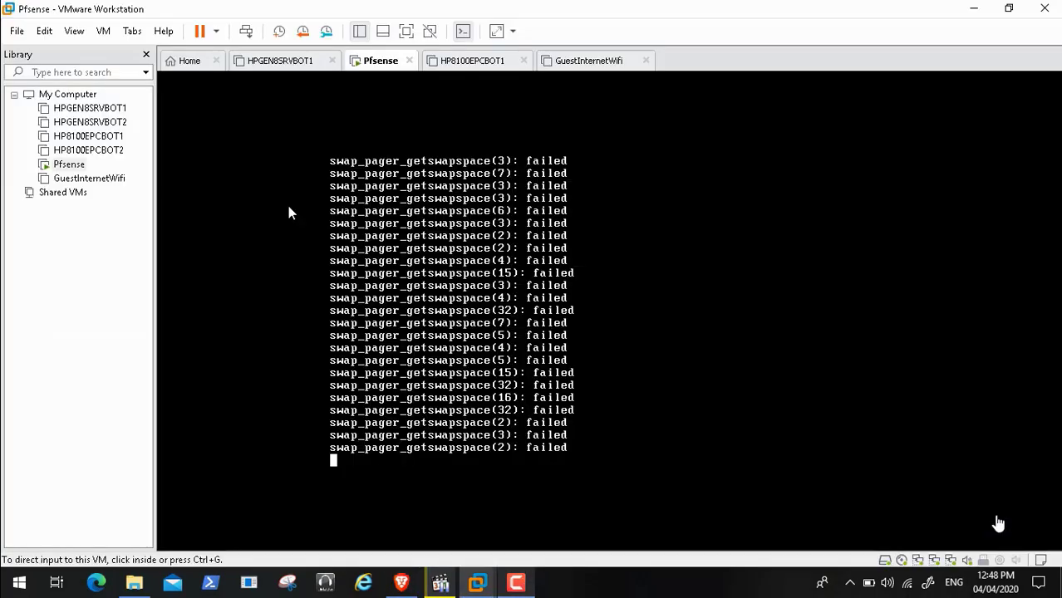
- Restart the pfSense guest from the VMware power menu and confirm the restart
{"action": "left_click", "coordinate": [219, 31]}
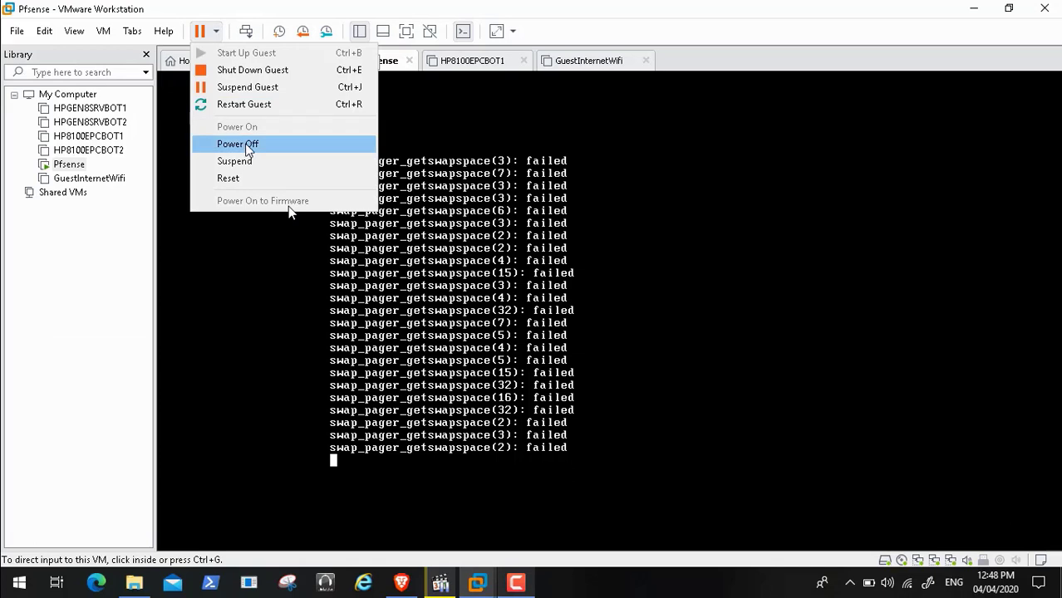
{"action": "left_click", "coordinate": [269, 106]}
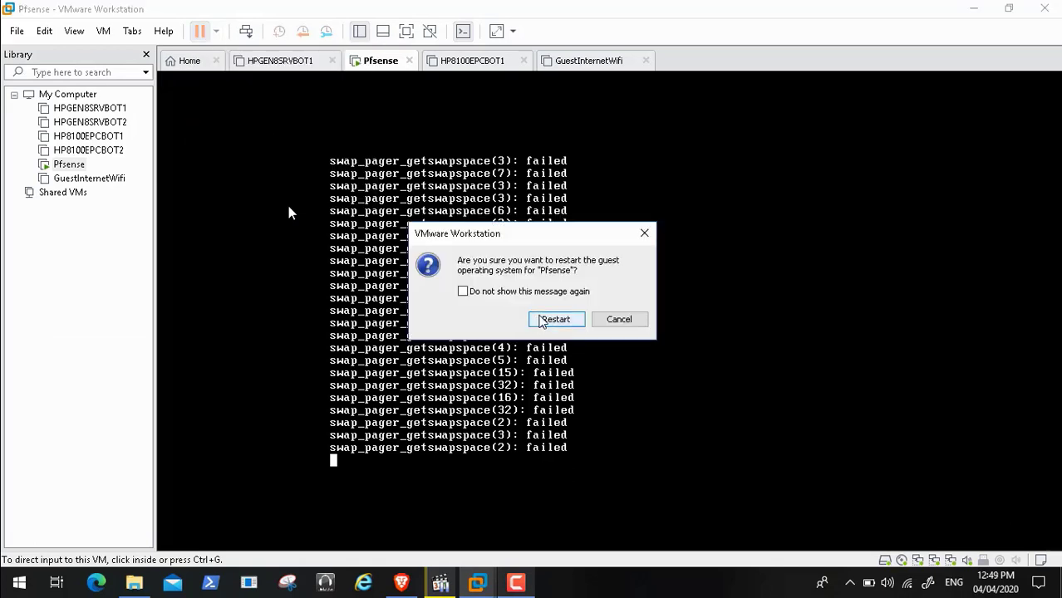
{"action": "left_click", "coordinate": [549, 316]}
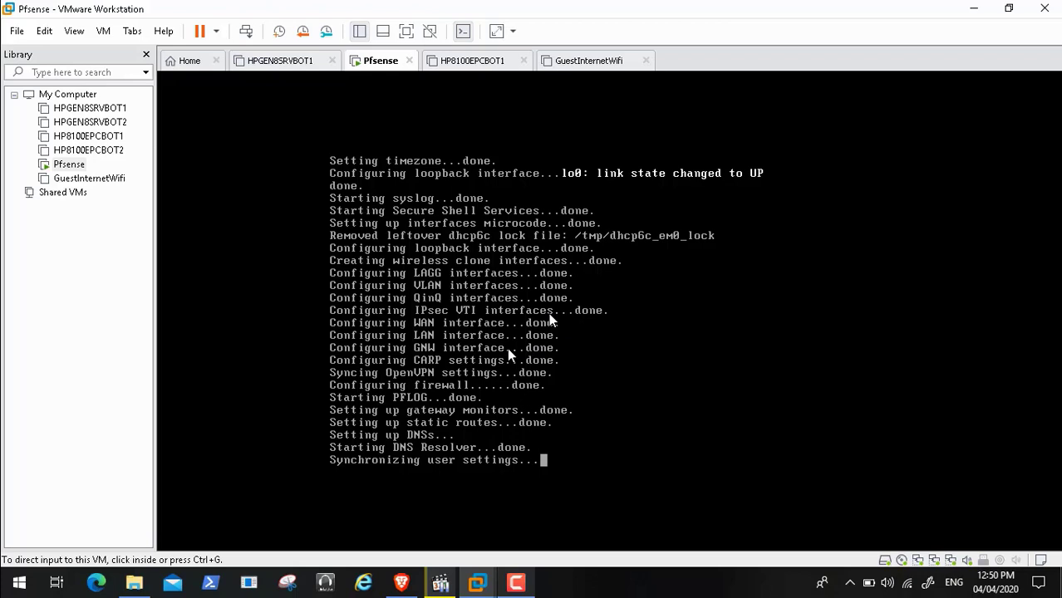
- Wait until the pfSense console menu shows WAN 192.168.1.10, LAN 192.168.2.10 and GNW 10.0.0.10
{"action": "mouse_move", "coordinate": [20, 583]}
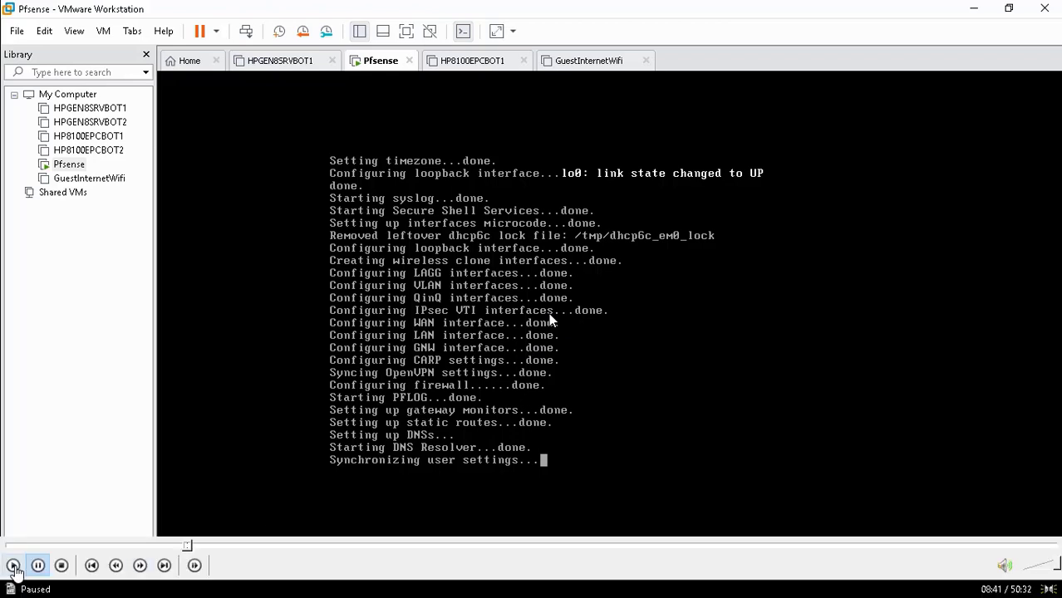
{"action": "left_click", "coordinate": [14, 566]}
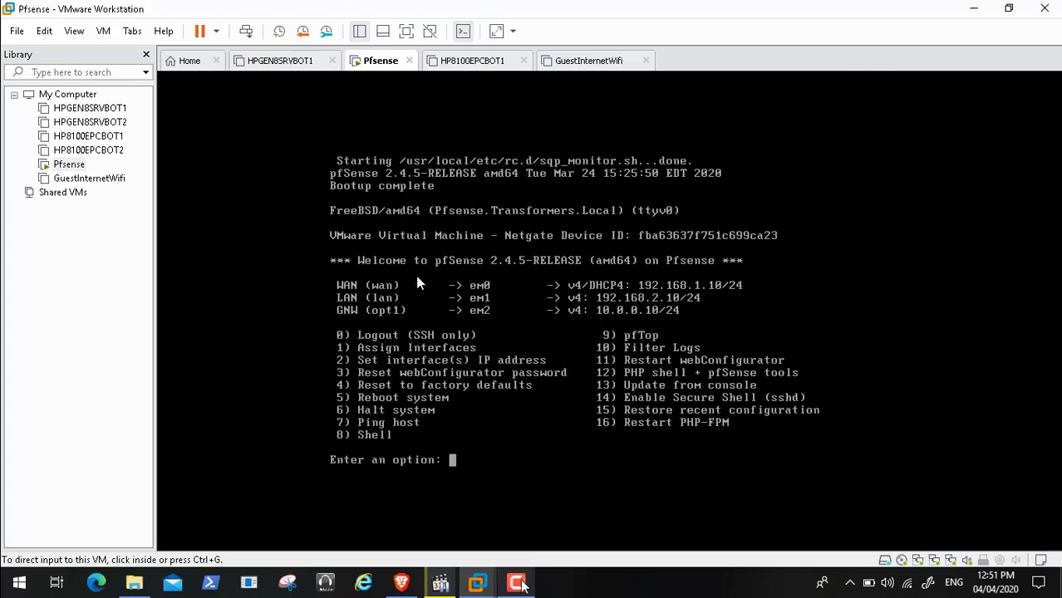
- Shut down the pfSense guest from the VM power menu
{"action": "left_click", "coordinate": [516, 582]}
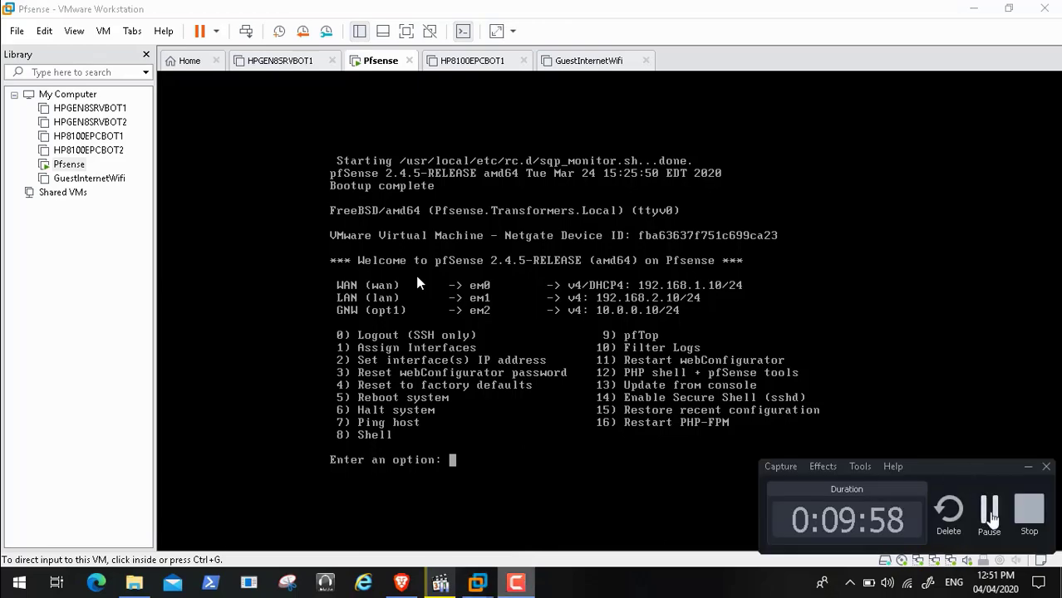
{"action": "left_click", "coordinate": [988, 515]}
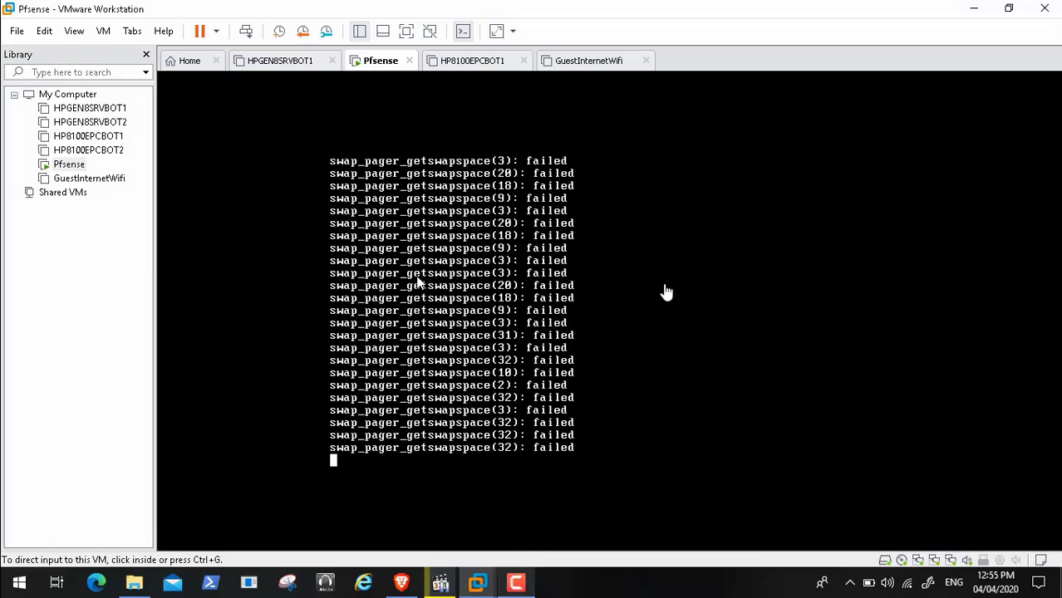
{"action": "left_click", "coordinate": [215, 33]}
{"action": "left_click", "coordinate": [227, 69]}
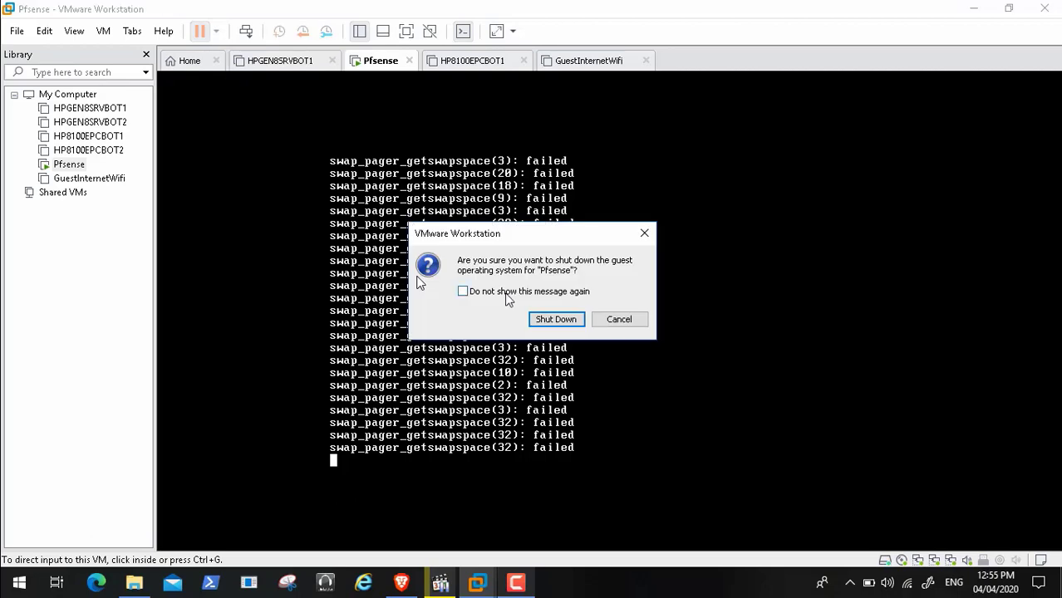
{"action": "left_click", "coordinate": [551, 317]}
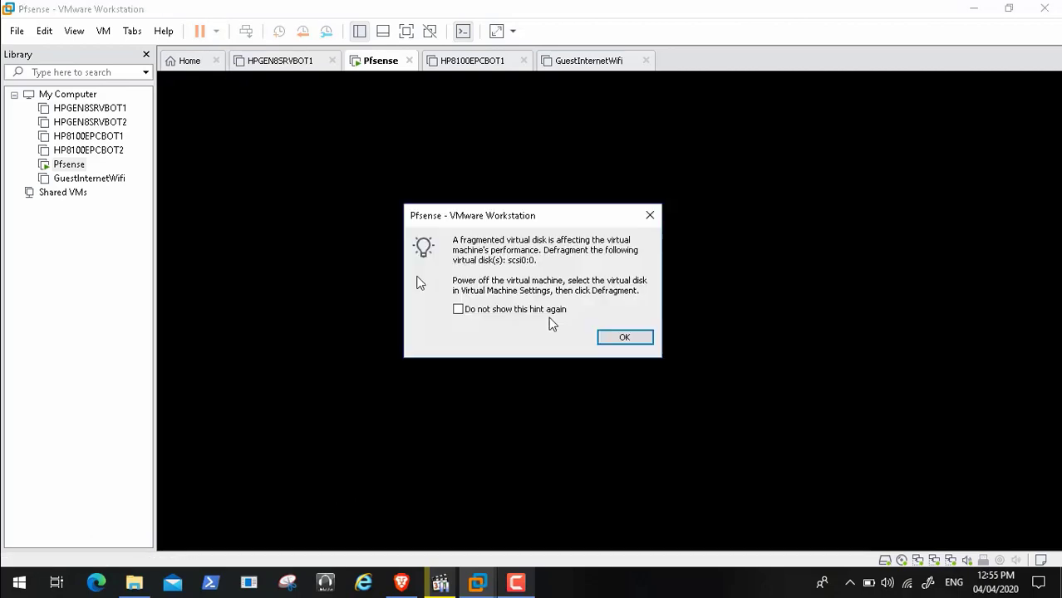
- Dismiss the fragmented-disk and removable-devices hints and open the Pfsense VM settings
{"action": "left_click", "coordinate": [623, 339]}
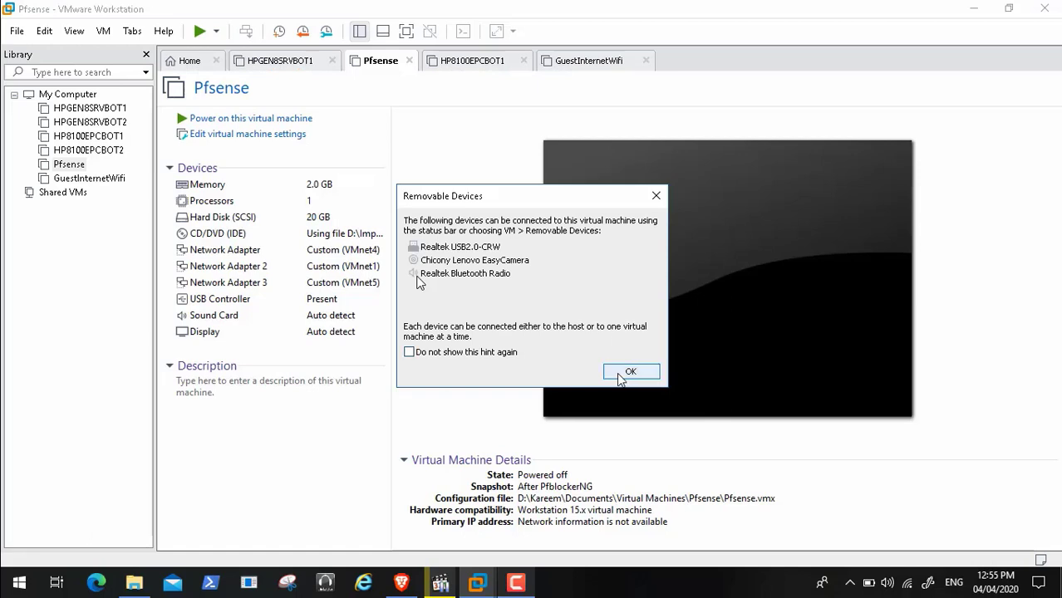
{"action": "left_click", "coordinate": [629, 371]}
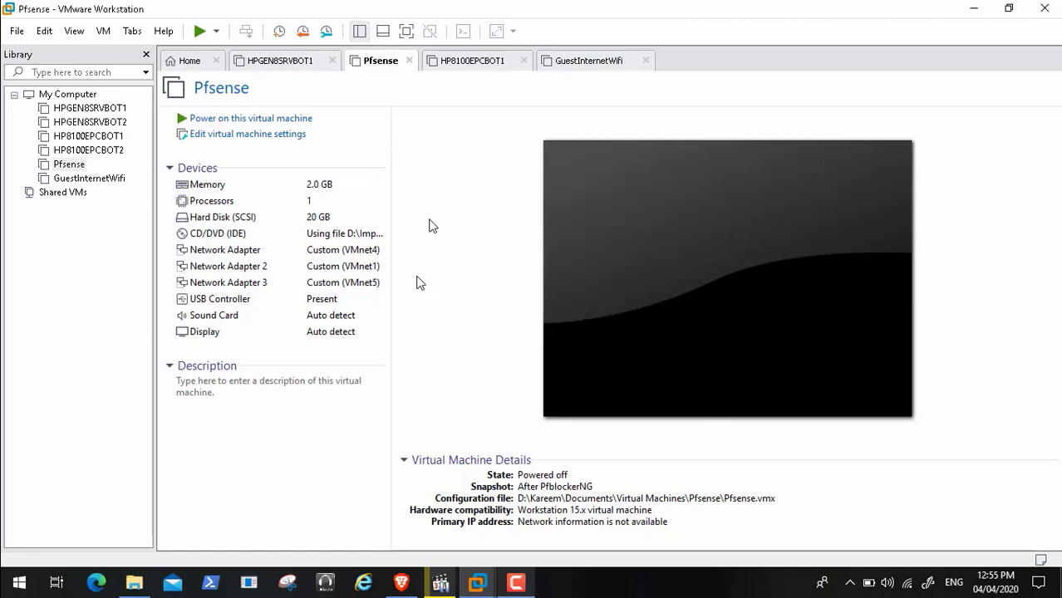
{"action": "left_click", "coordinate": [274, 138]}
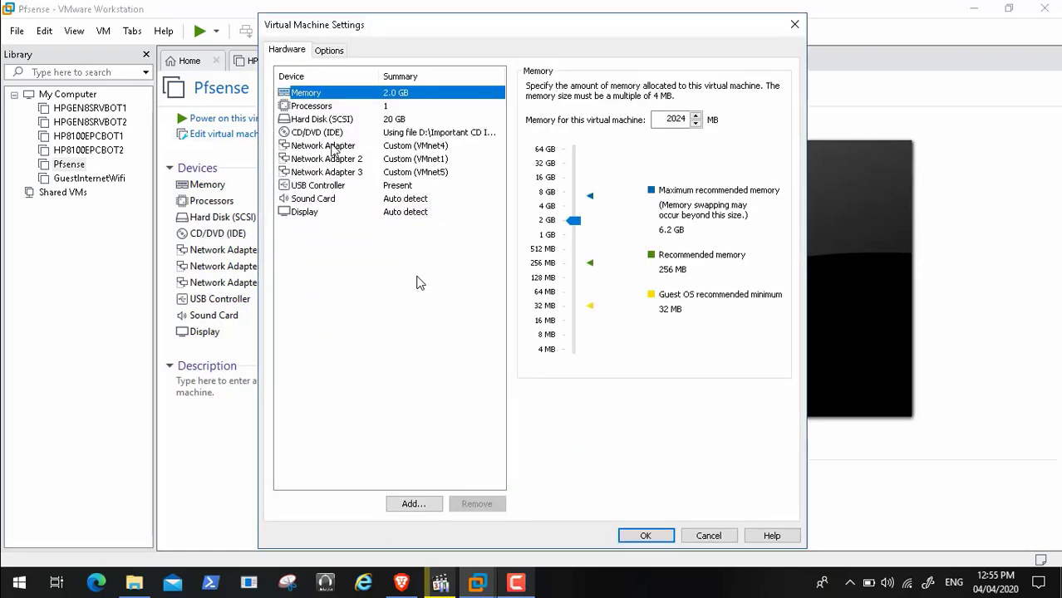
- Defragment the Hard Disk (SCSI), acknowledge completion, and close Virtual Machine Settings with OK
{"action": "left_click", "coordinate": [336, 121]}
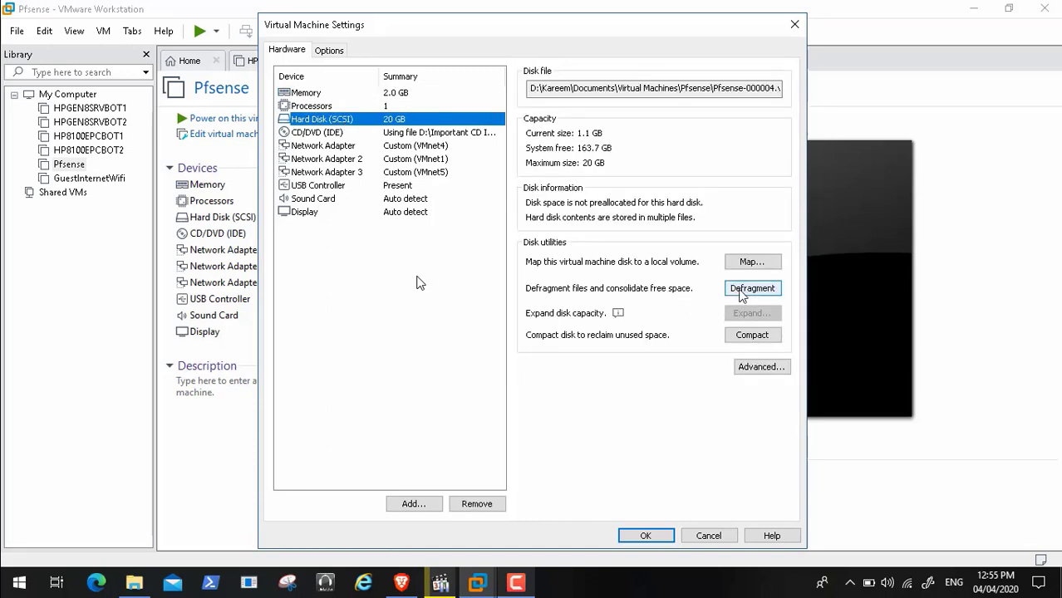
{"action": "left_click", "coordinate": [742, 290]}
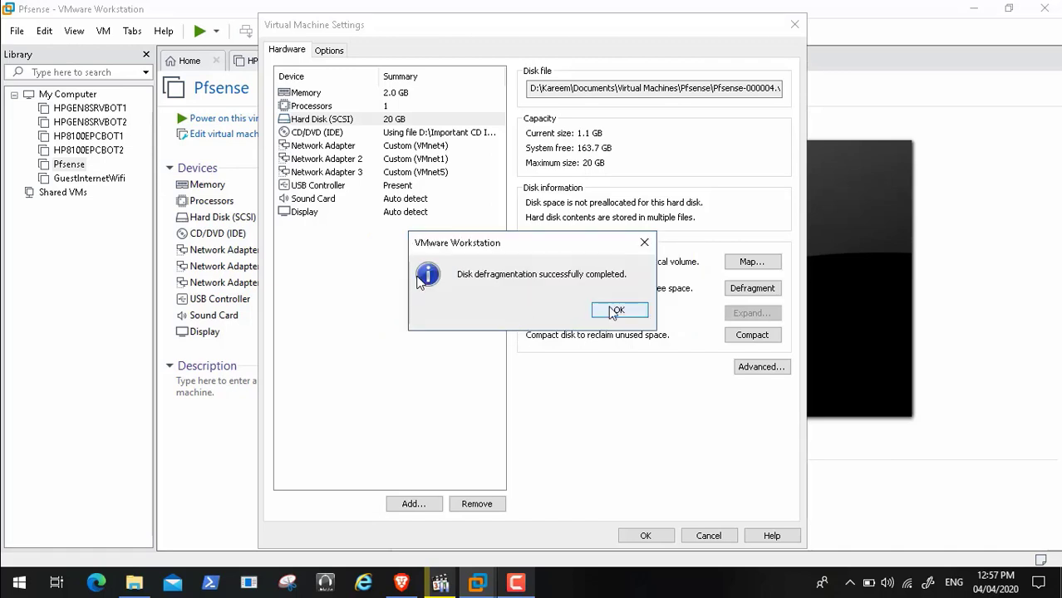
{"action": "left_click", "coordinate": [613, 313]}
{"action": "left_click", "coordinate": [643, 535]}
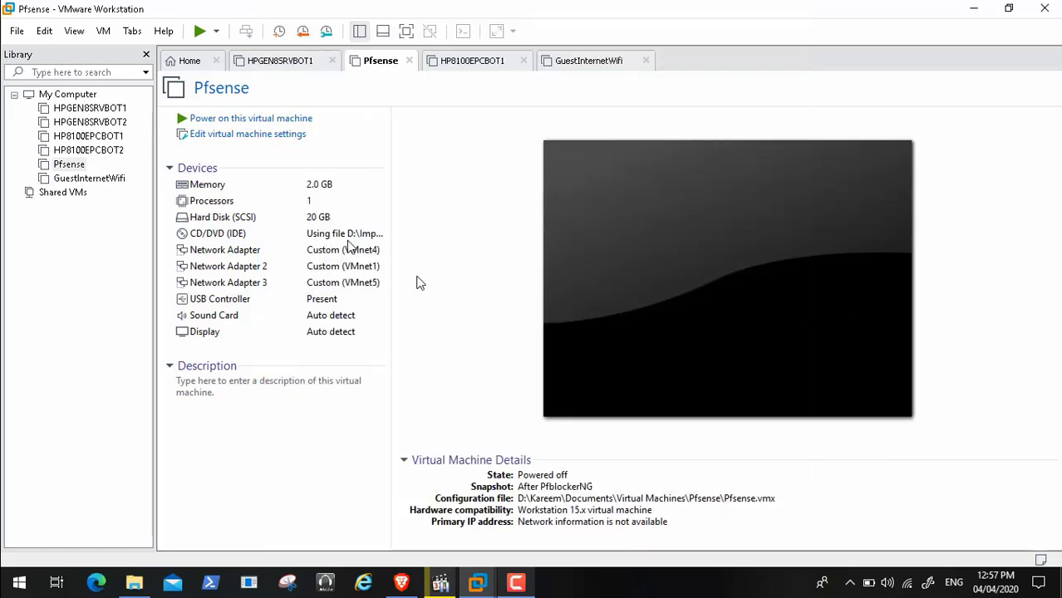
- Power on the Pfsense VM and switch back to the Brave browser's package manager
{"action": "left_click", "coordinate": [234, 122]}
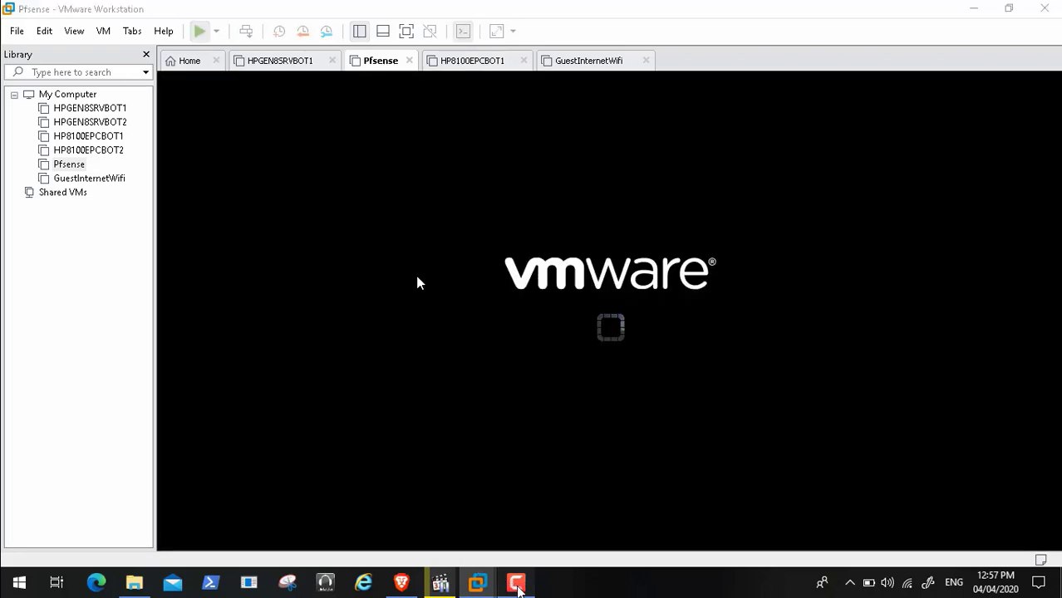
{"action": "left_click", "coordinate": [516, 584]}
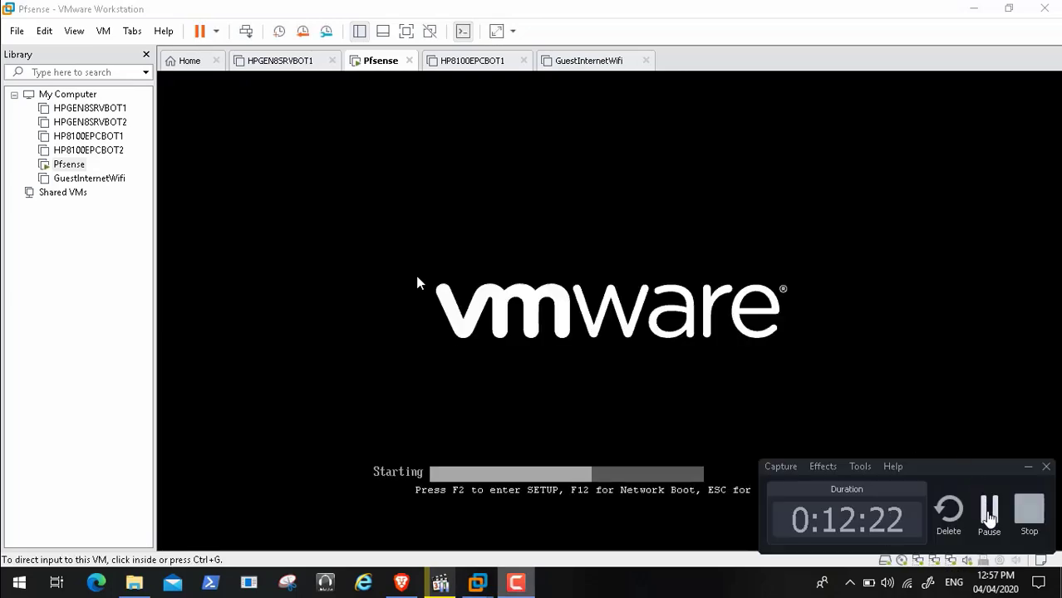
{"action": "left_click", "coordinate": [988, 515]}
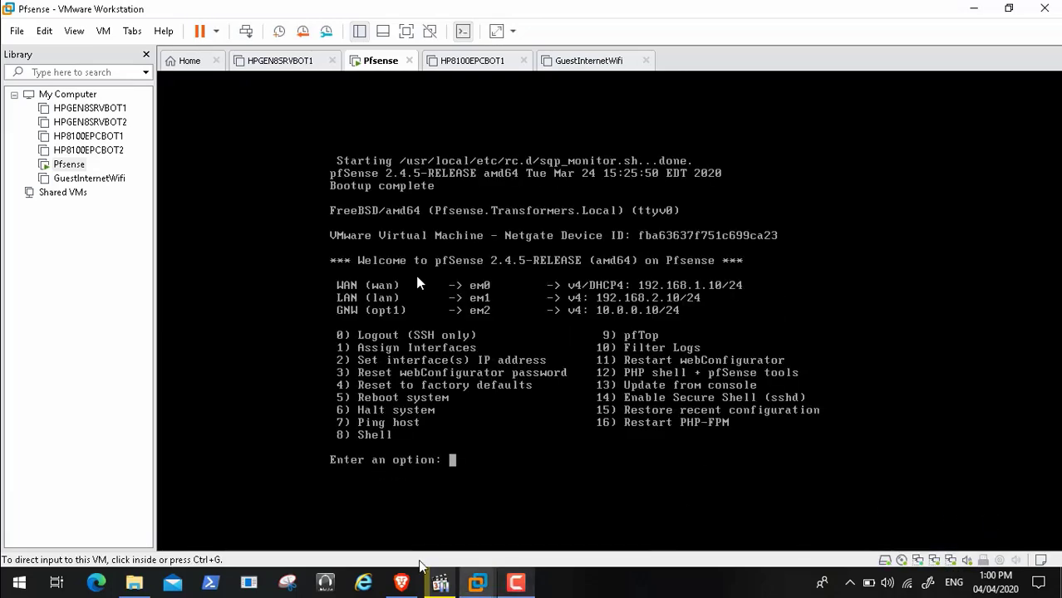
{"action": "left_click", "coordinate": [401, 584]}
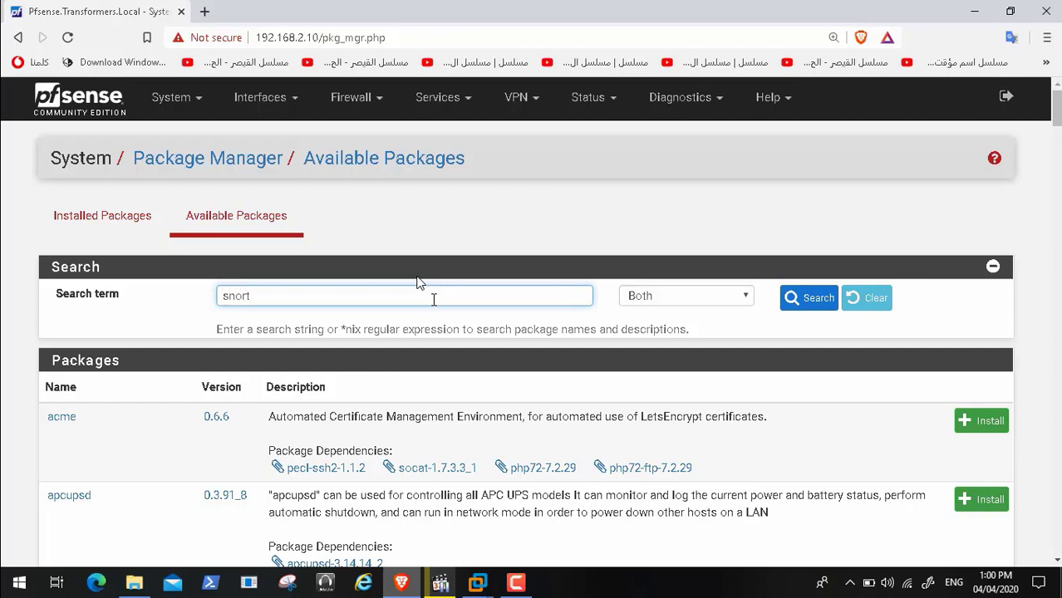
- Search packages for snort and confirm installing pfSense-pkg-snort
{"action": "left_click", "coordinate": [802, 301]}
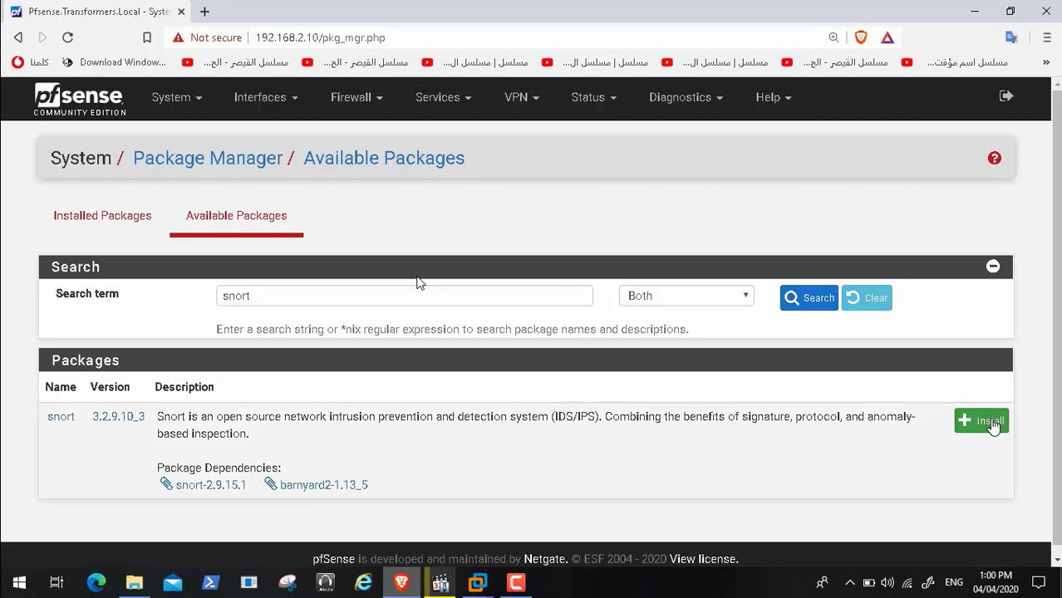
{"action": "left_click", "coordinate": [988, 422]}
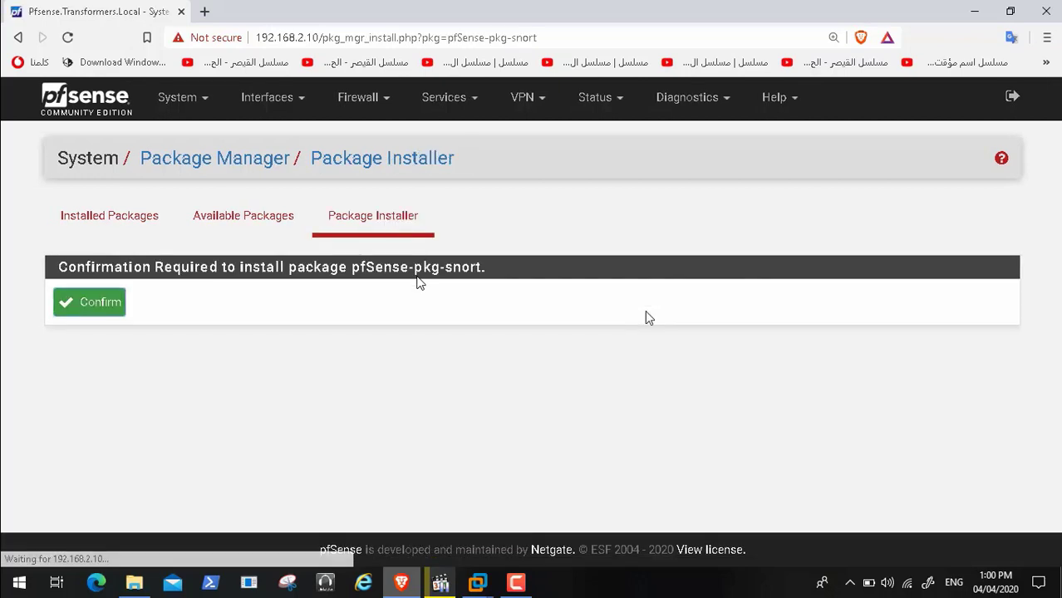
{"action": "left_click", "coordinate": [117, 304]}
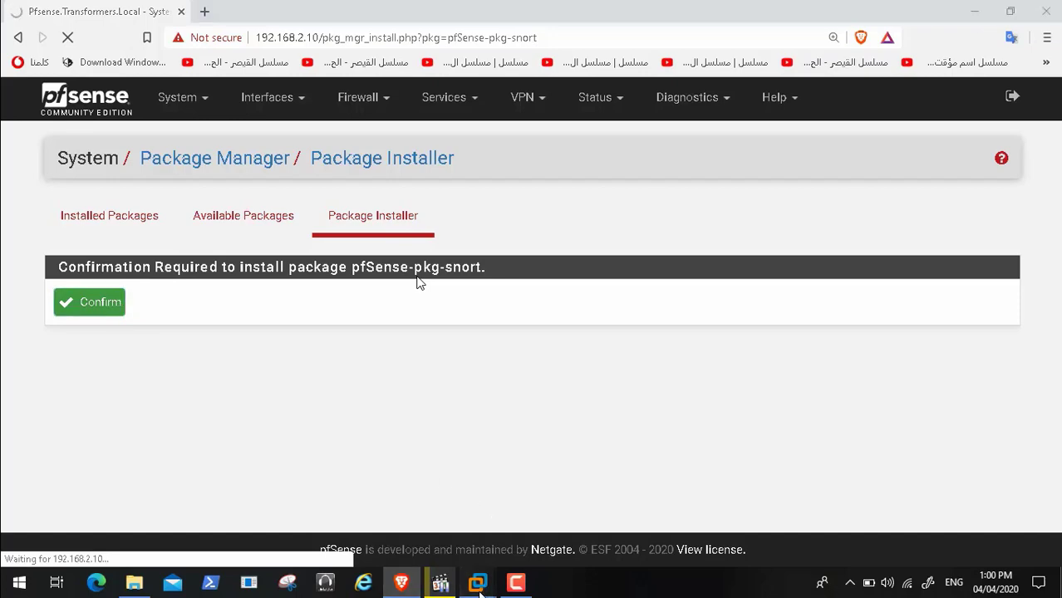
- Check the Pfsense VM console twice while following the package download log
{"action": "mouse_move", "coordinate": [478, 583]}
{"action": "left_click", "coordinate": [489, 509]}
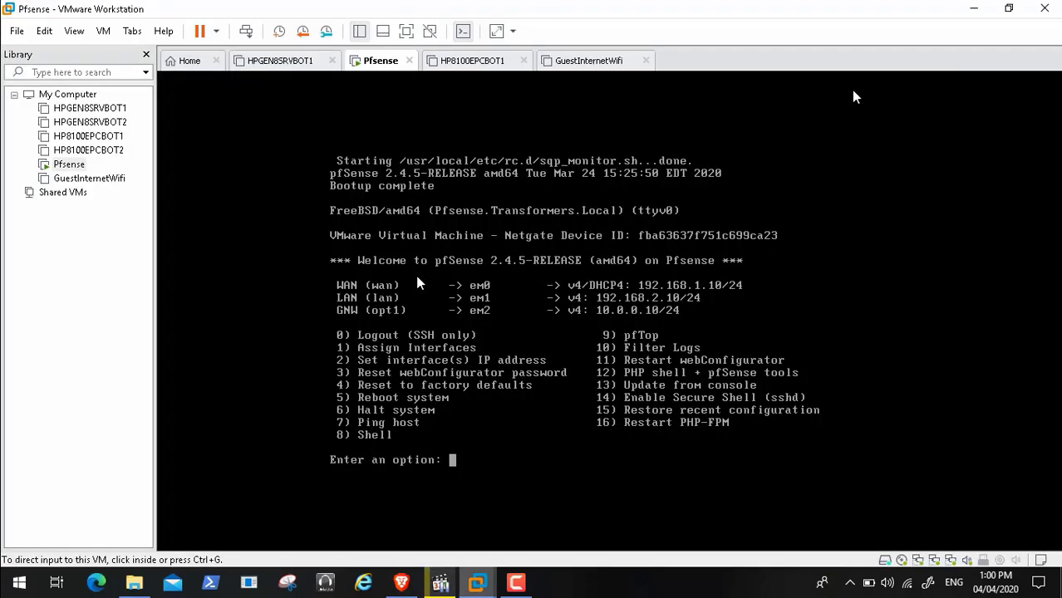
{"action": "left_click", "coordinate": [973, 8]}
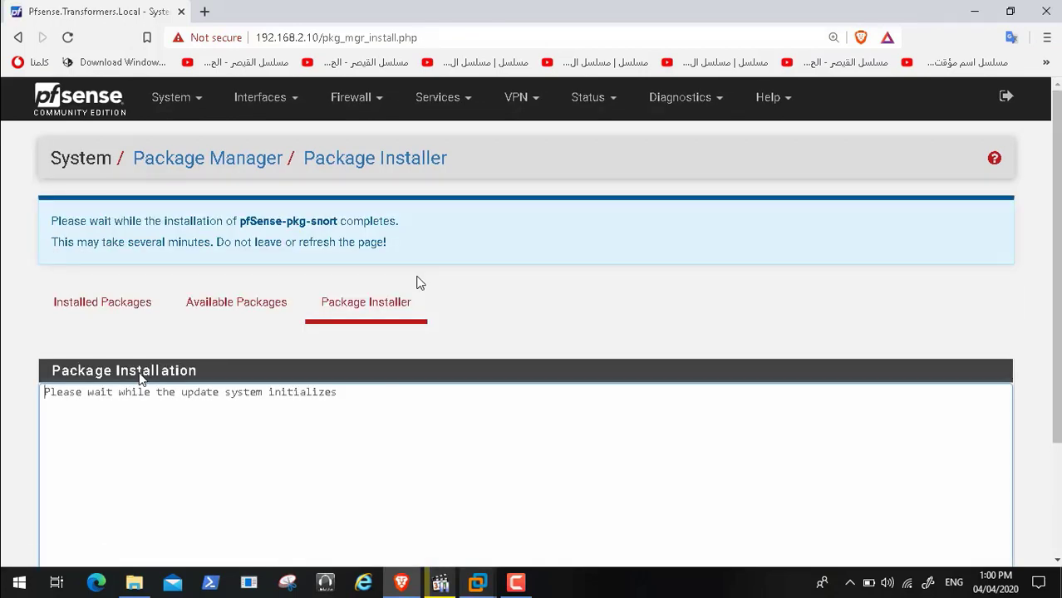
{"action": "mouse_move", "coordinate": [478, 582]}
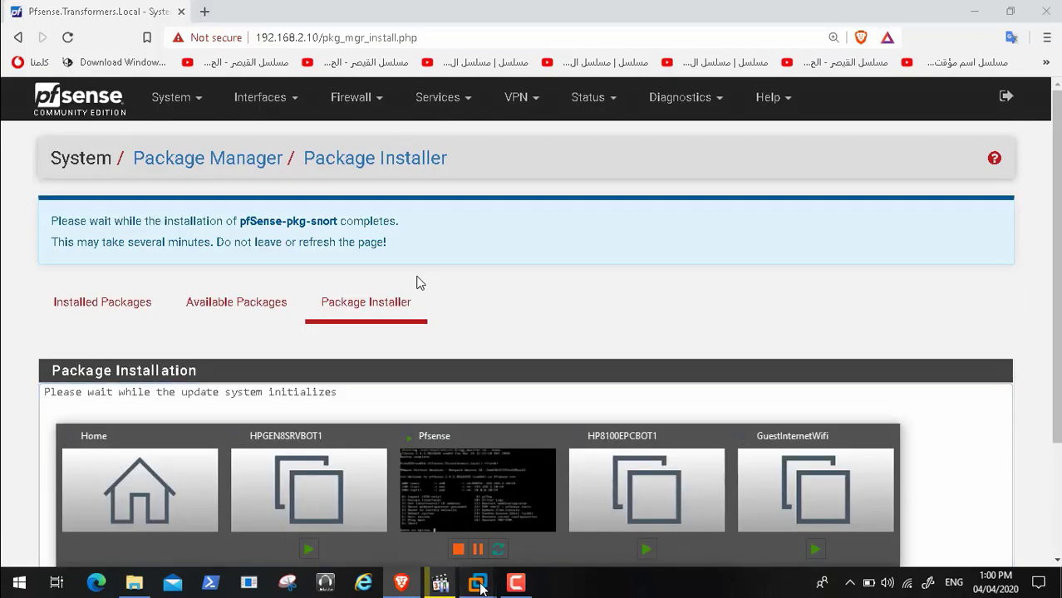
{"action": "left_click", "coordinate": [498, 499]}
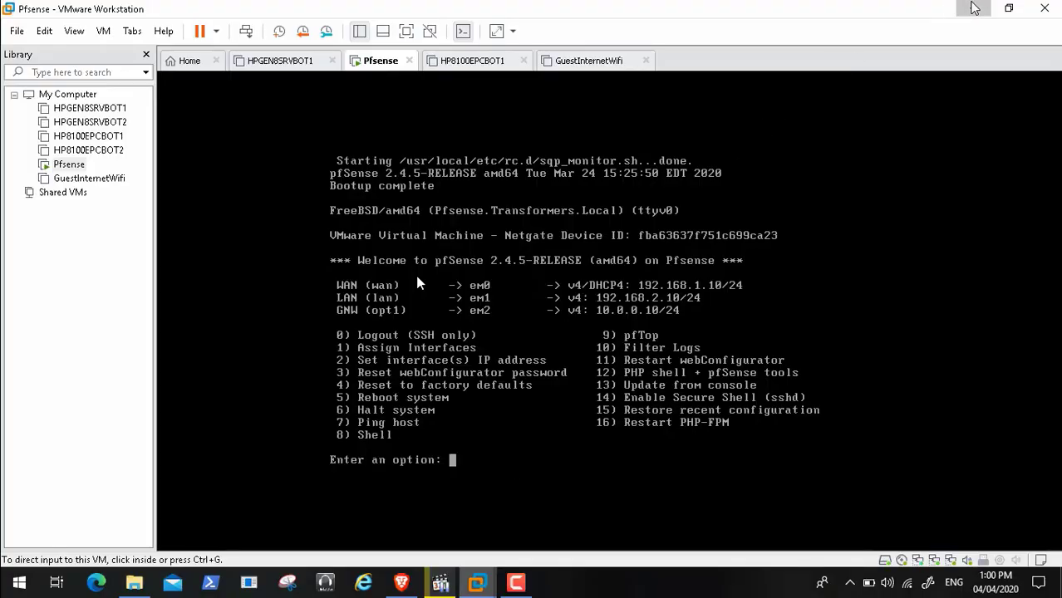
{"action": "left_click", "coordinate": [971, 9]}
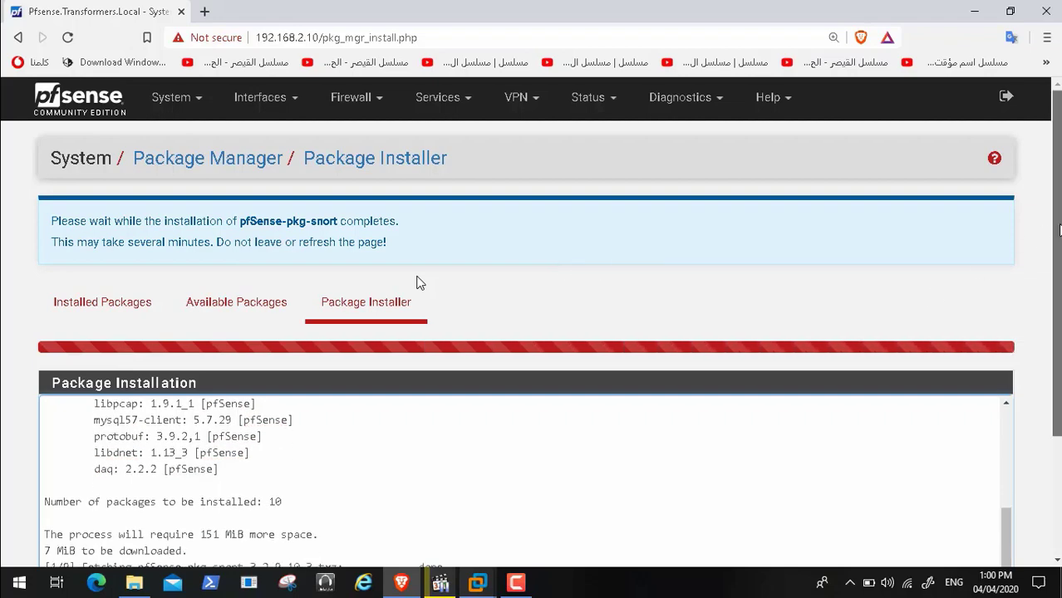
{"action": "scroll", "coordinate": [1059, 230], "scroll_direction": "down", "scroll_amount": 2}
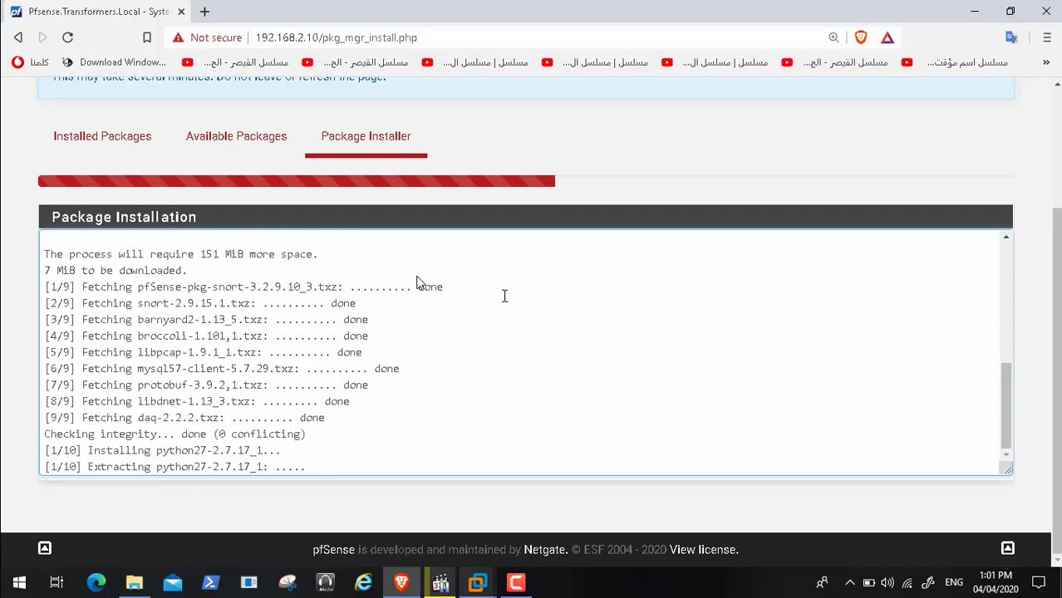
- Check the Pfsense console, dismiss the NordVPN notification, and pause the Snort tutorial video
{"action": "left_click", "coordinate": [477, 584]}
{"action": "left_click", "coordinate": [506, 485]}
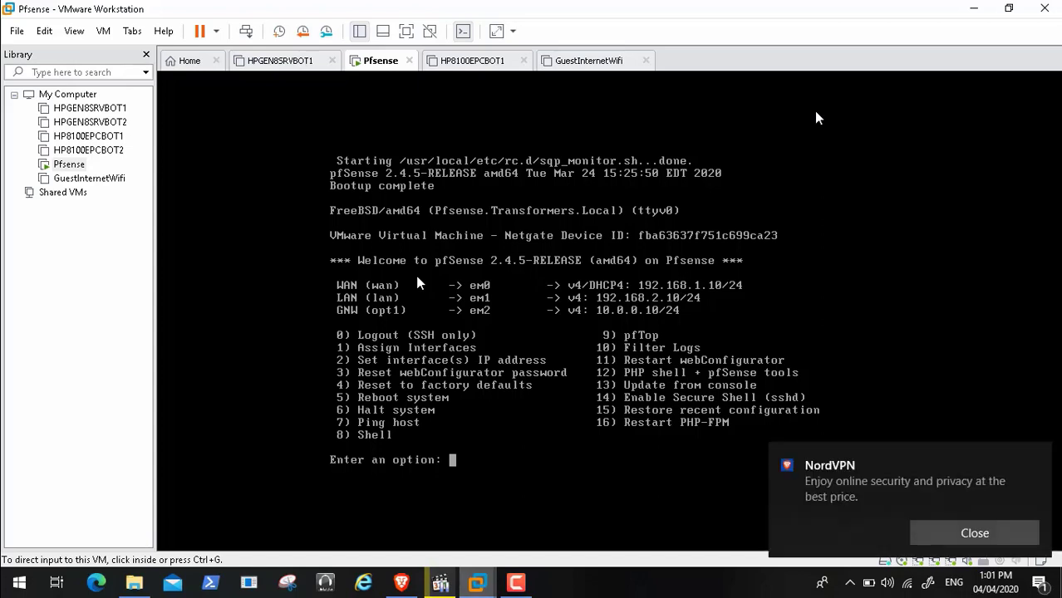
{"action": "left_click", "coordinate": [974, 533]}
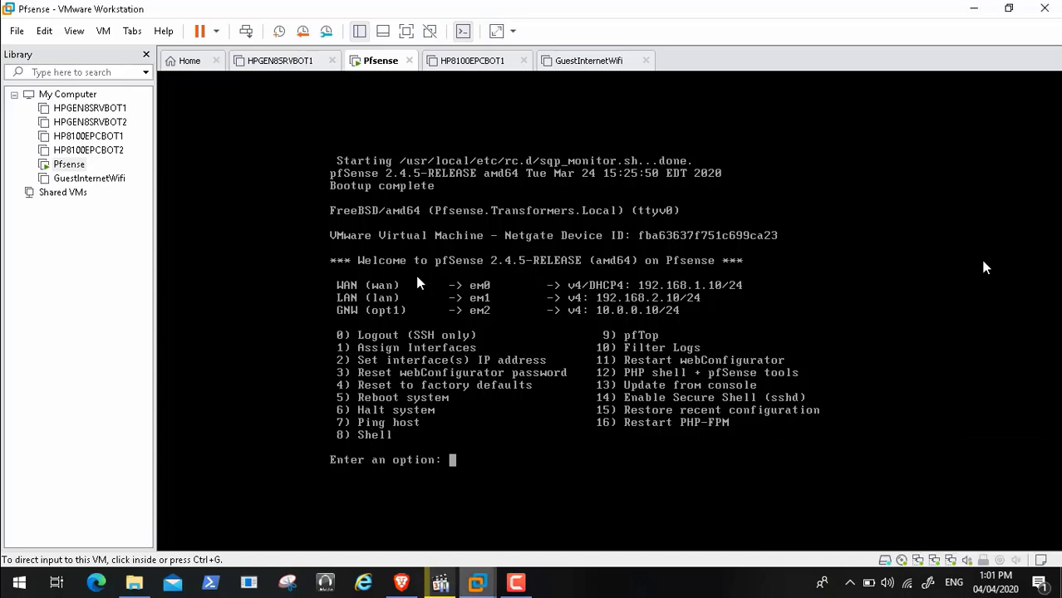
{"action": "left_click", "coordinate": [974, 8]}
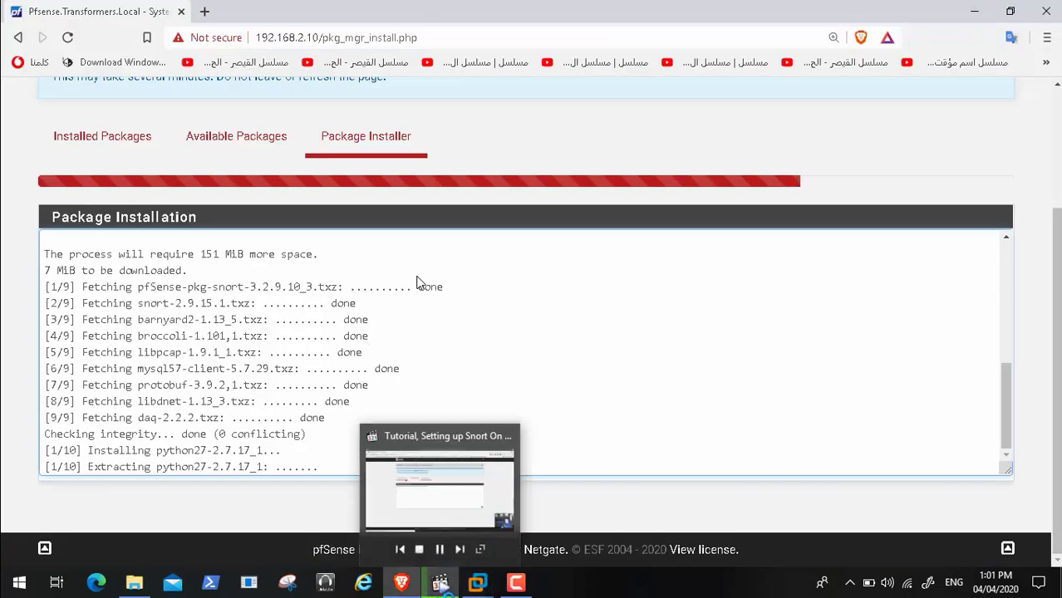
{"action": "left_click", "coordinate": [440, 583]}
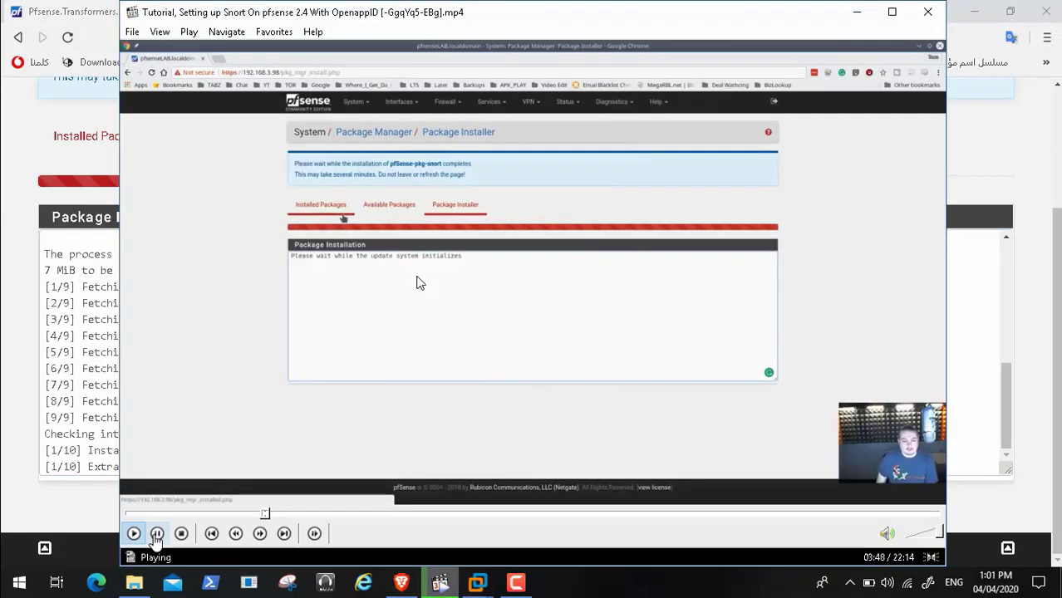
{"action": "left_click", "coordinate": [157, 538]}
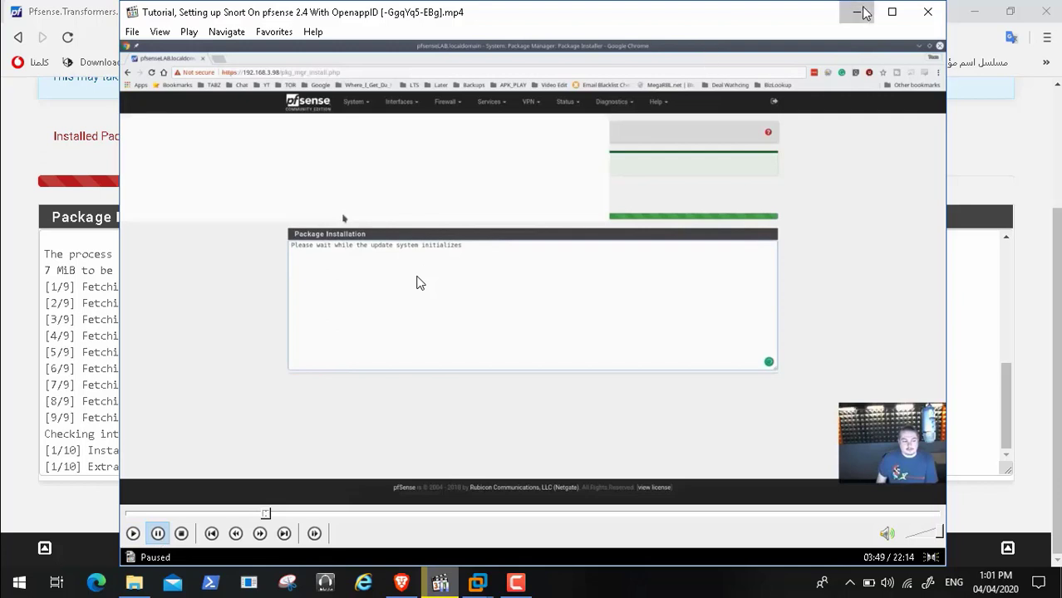
{"action": "left_click", "coordinate": [864, 12]}
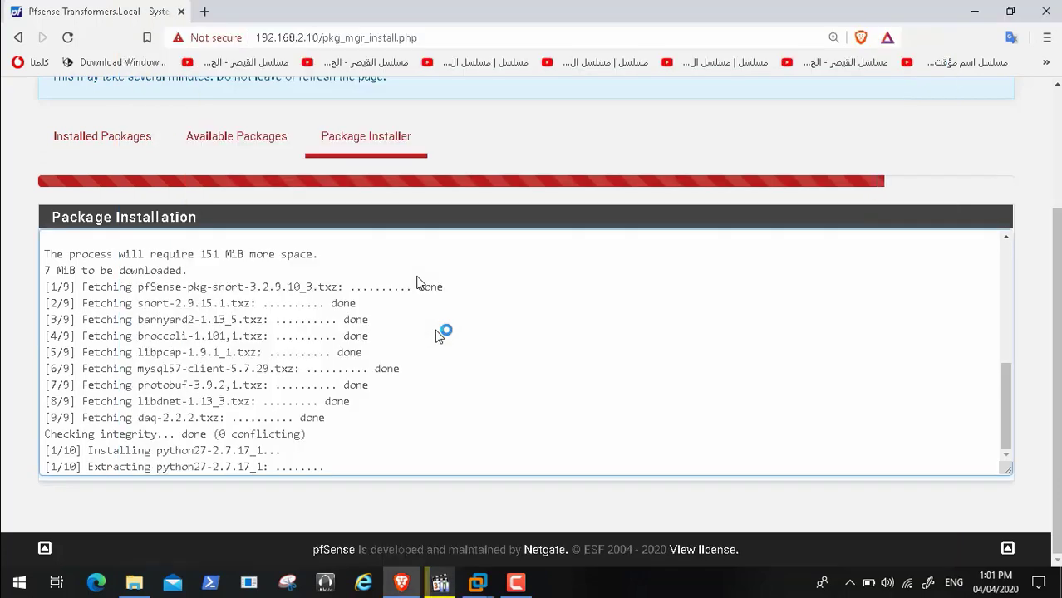
- Glance at the Pfsense console again, then return to the browser's install log
{"action": "mouse_move", "coordinate": [480, 584]}
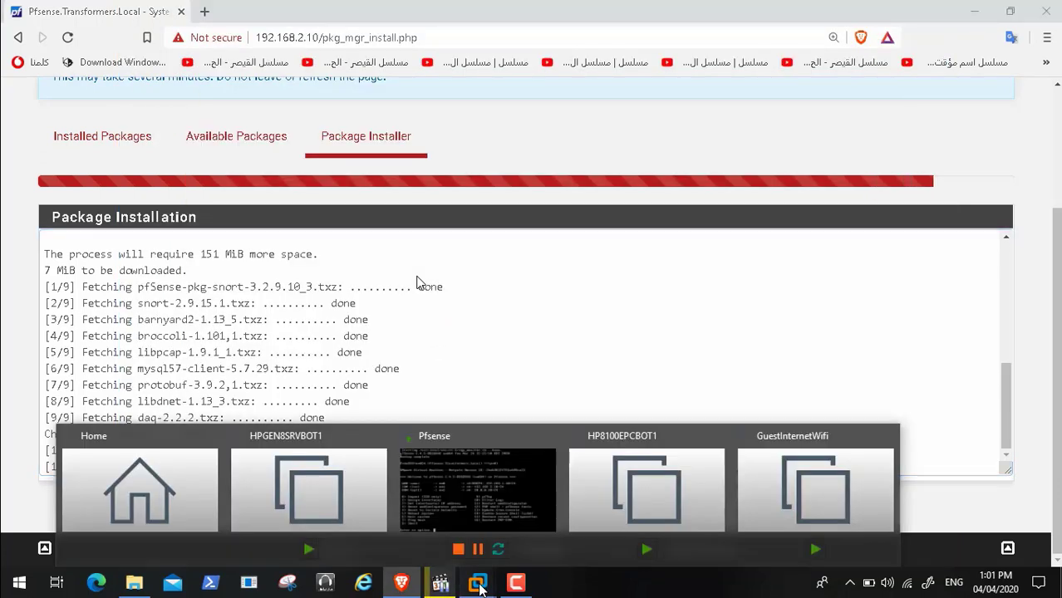
{"action": "left_click", "coordinate": [473, 494]}
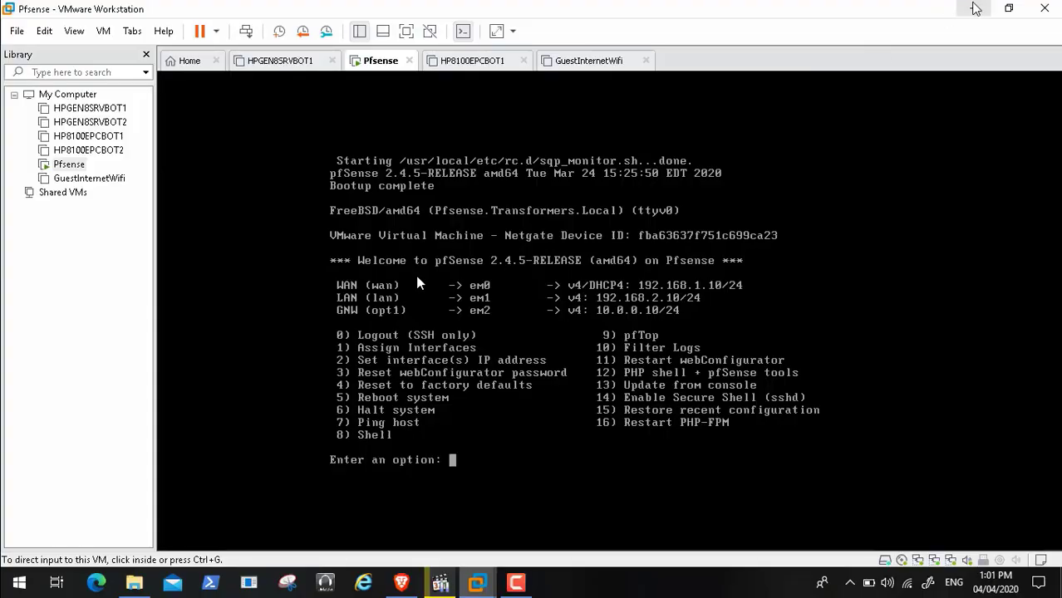
{"action": "left_click", "coordinate": [975, 8]}
{"action": "mouse_move", "coordinate": [416, 587]}
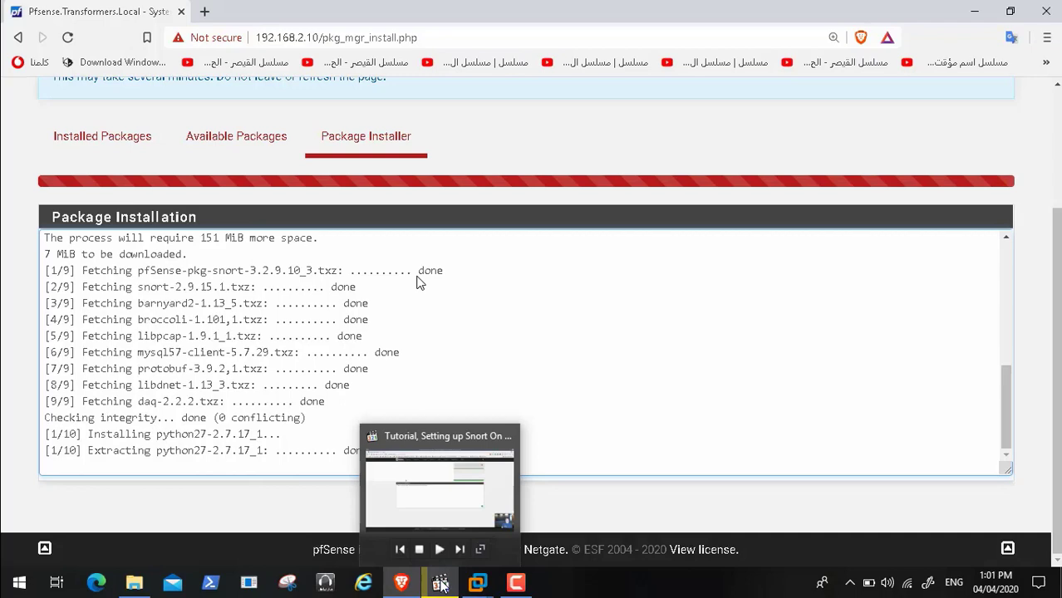
{"action": "mouse_move", "coordinate": [478, 584]}
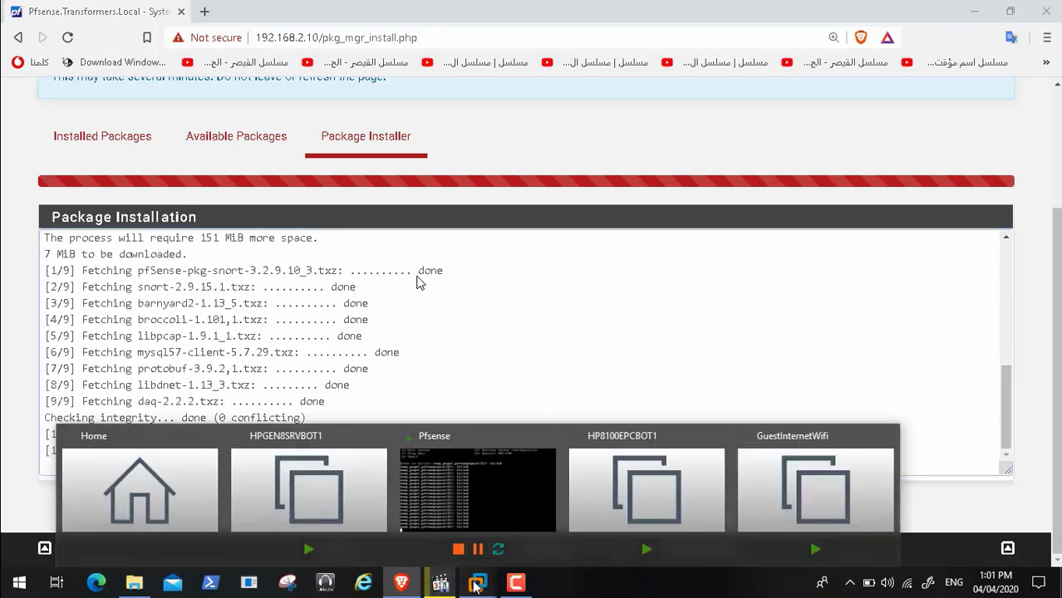
{"action": "left_click", "coordinate": [474, 504]}
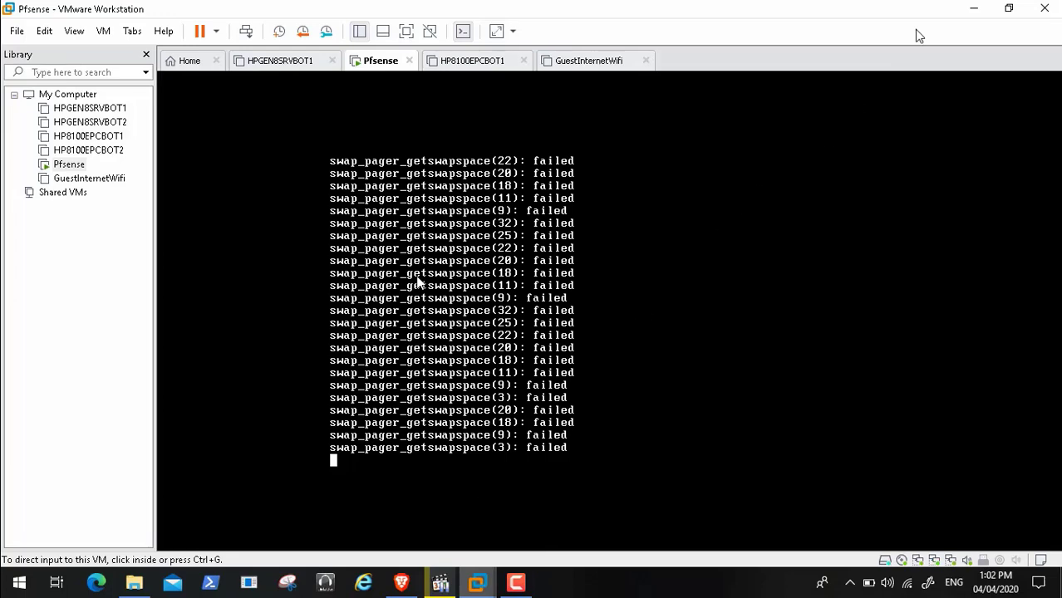
{"action": "left_click", "coordinate": [970, 10]}
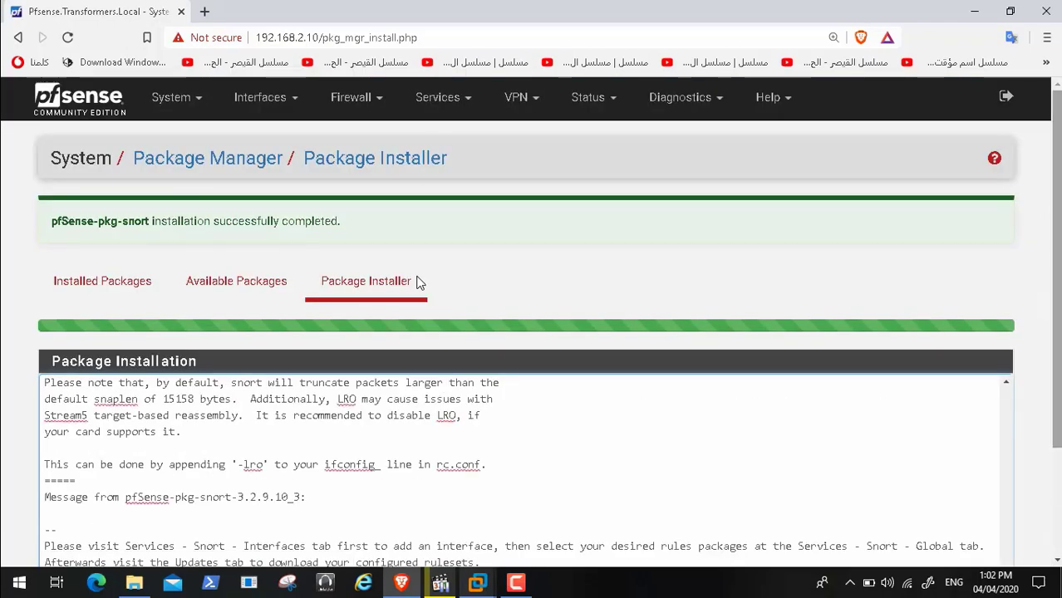
- Scroll down the installation log and check the Pfsense VM console before returning
{"action": "scroll", "coordinate": [418, 284], "scroll_direction": "down", "scroll_amount": 3}
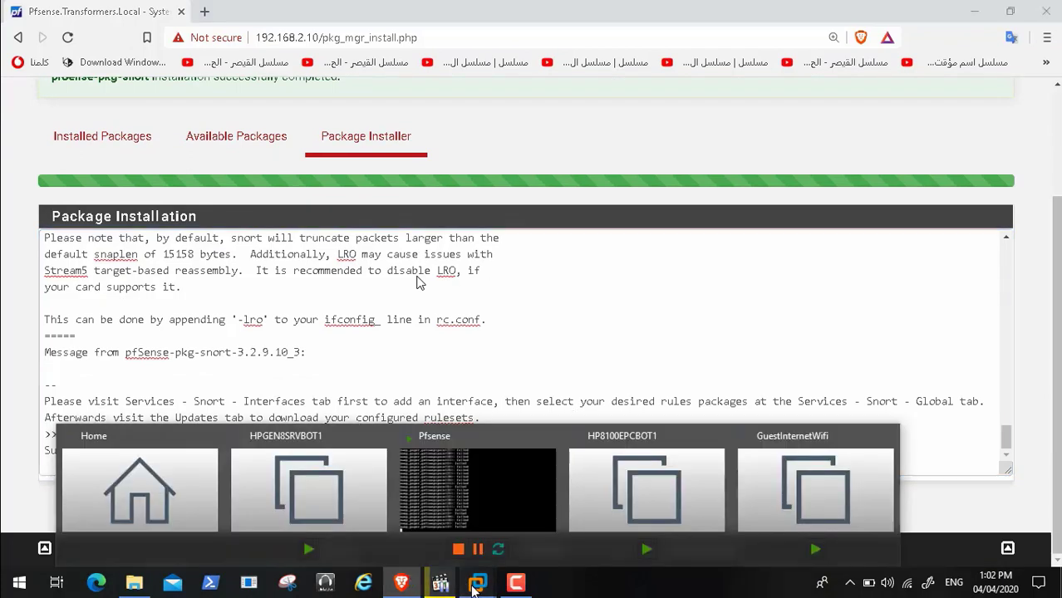
{"action": "mouse_move", "coordinate": [478, 581]}
{"action": "left_click", "coordinate": [481, 513]}
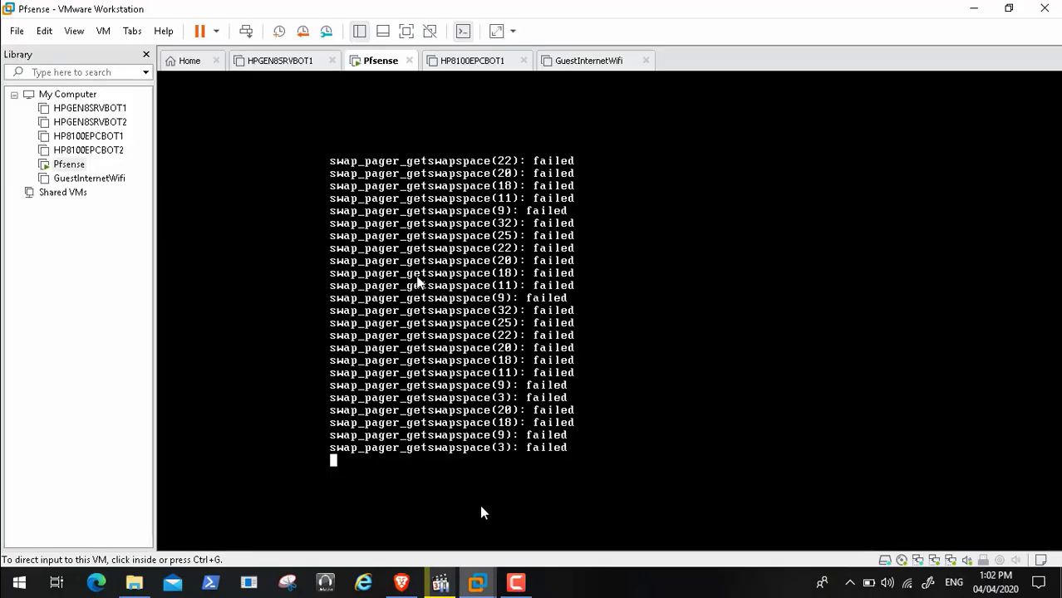
{"action": "left_click", "coordinate": [402, 584]}
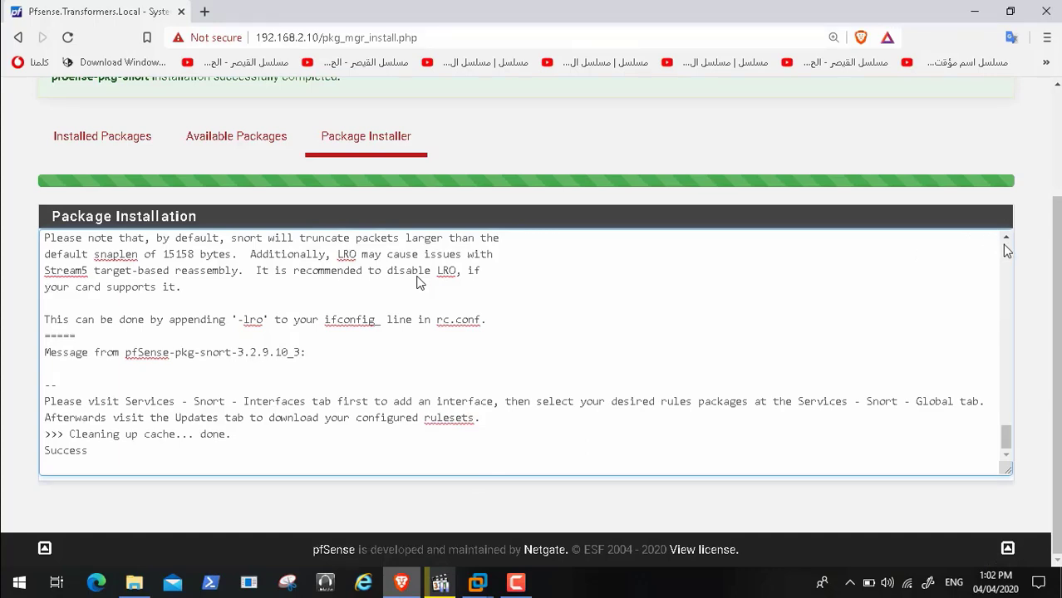
- Scroll back to the top of the Snort install log and log out of webConfigurator
{"action": "scroll", "coordinate": [1003, 244], "scroll_direction": "up", "scroll_amount": 15}
{"action": "scroll", "coordinate": [1004, 246], "scroll_direction": "up", "scroll_amount": 10}
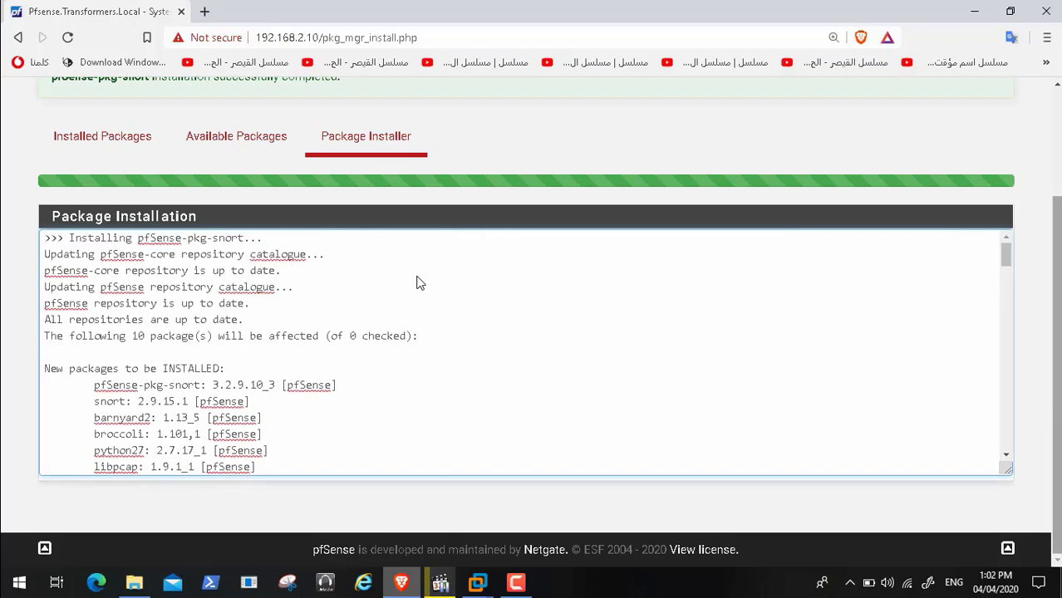
{"action": "scroll", "coordinate": [419, 284], "scroll_direction": "up", "scroll_amount": 3}
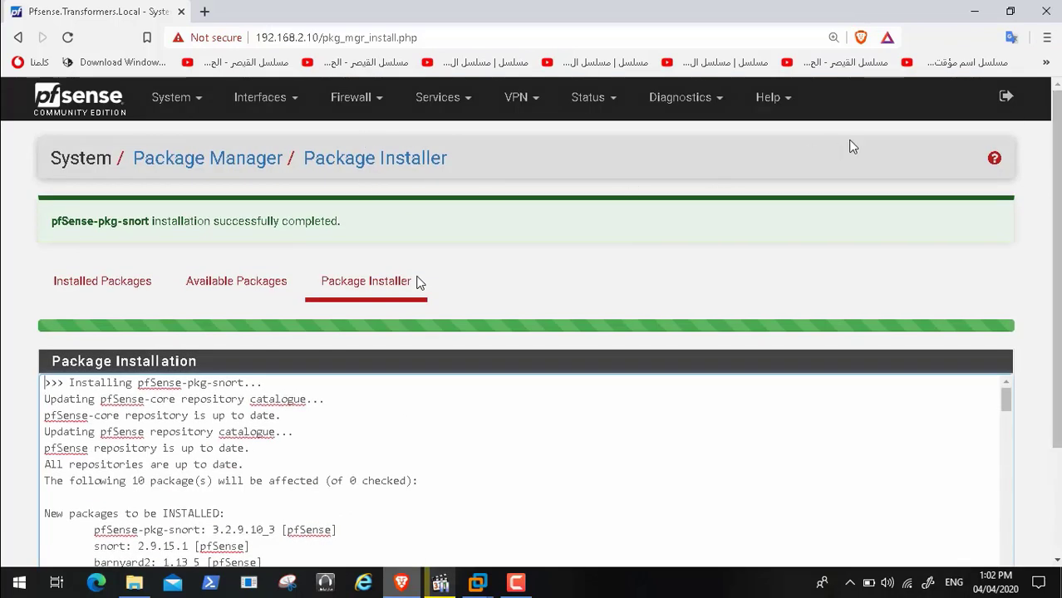
{"action": "left_click", "coordinate": [1006, 100]}
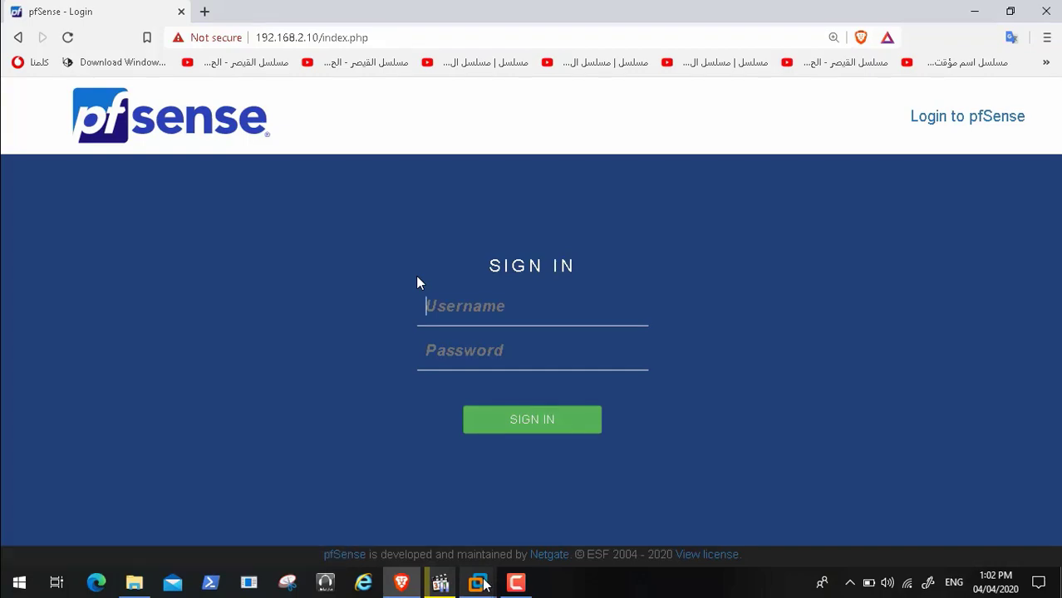
- Shut down the Pfsense guest and dismiss the removable-devices hint
{"action": "mouse_move", "coordinate": [480, 583]}
{"action": "left_click", "coordinate": [448, 503]}
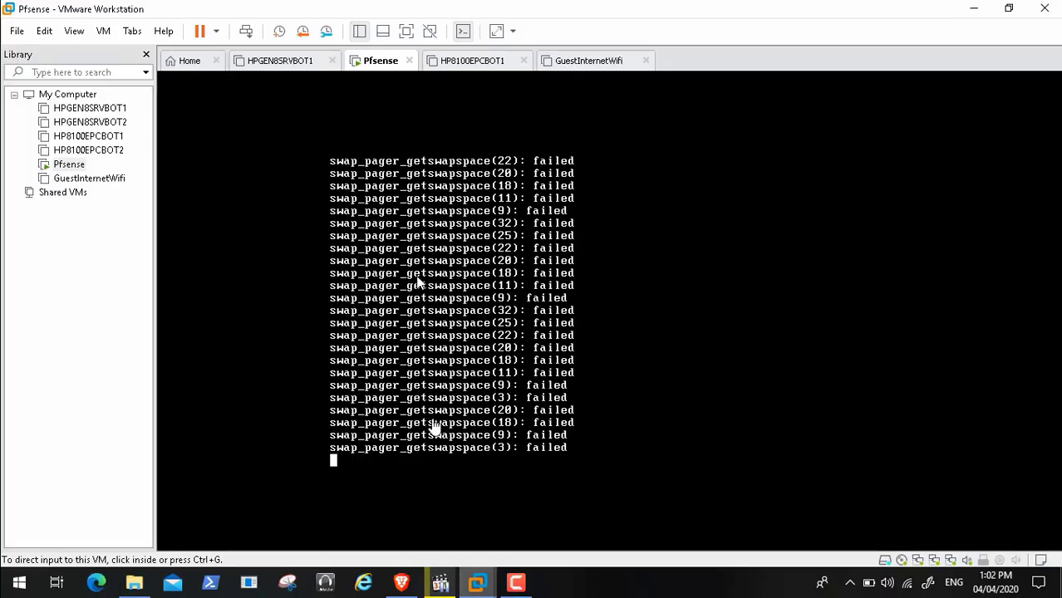
{"action": "left_click", "coordinate": [216, 31]}
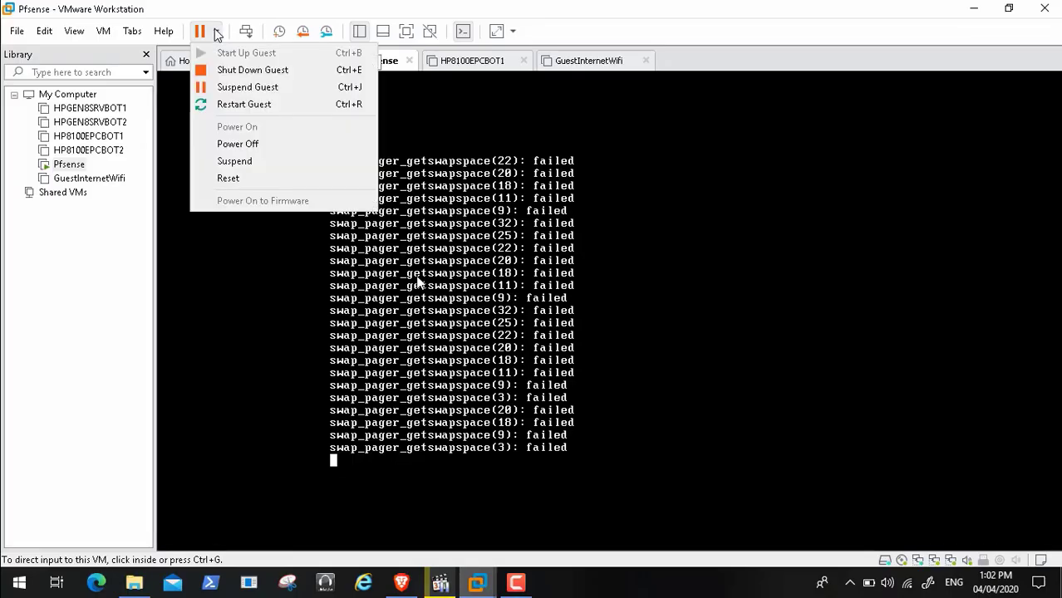
{"action": "left_click", "coordinate": [222, 71]}
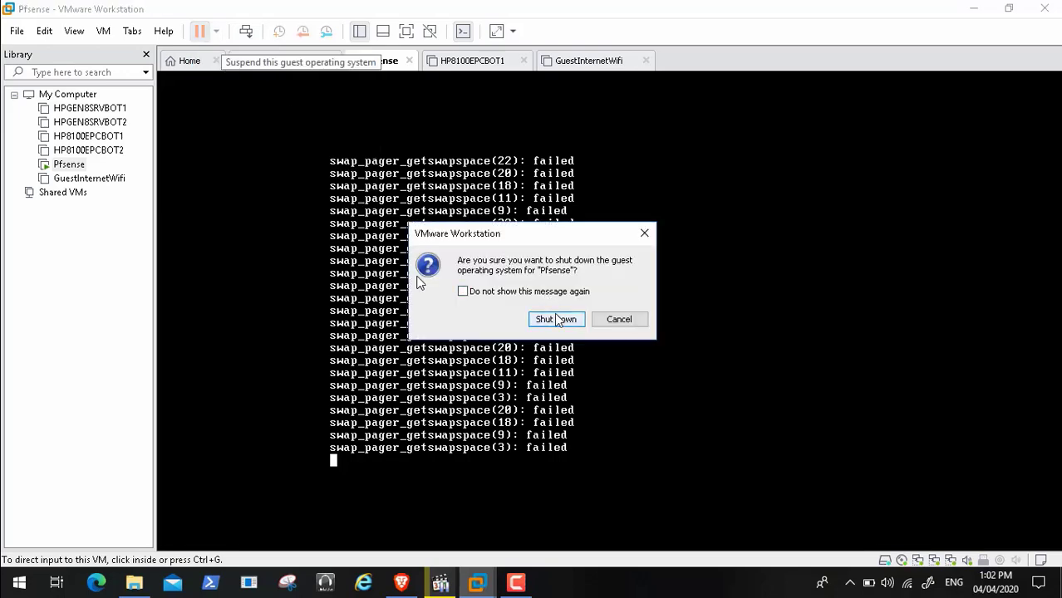
{"action": "left_click", "coordinate": [555, 320]}
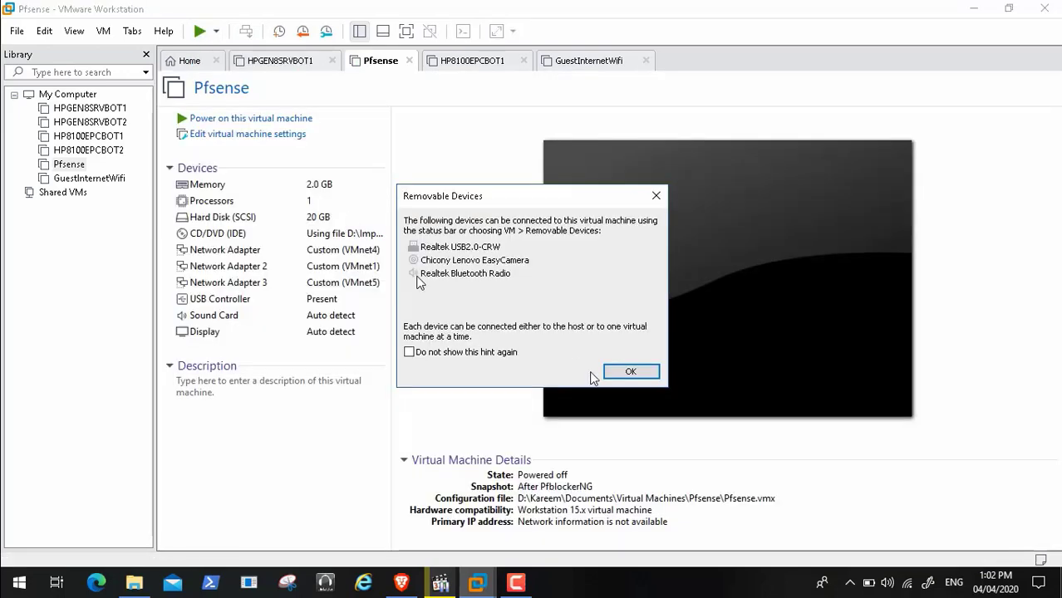
{"action": "left_click", "coordinate": [650, 378]}
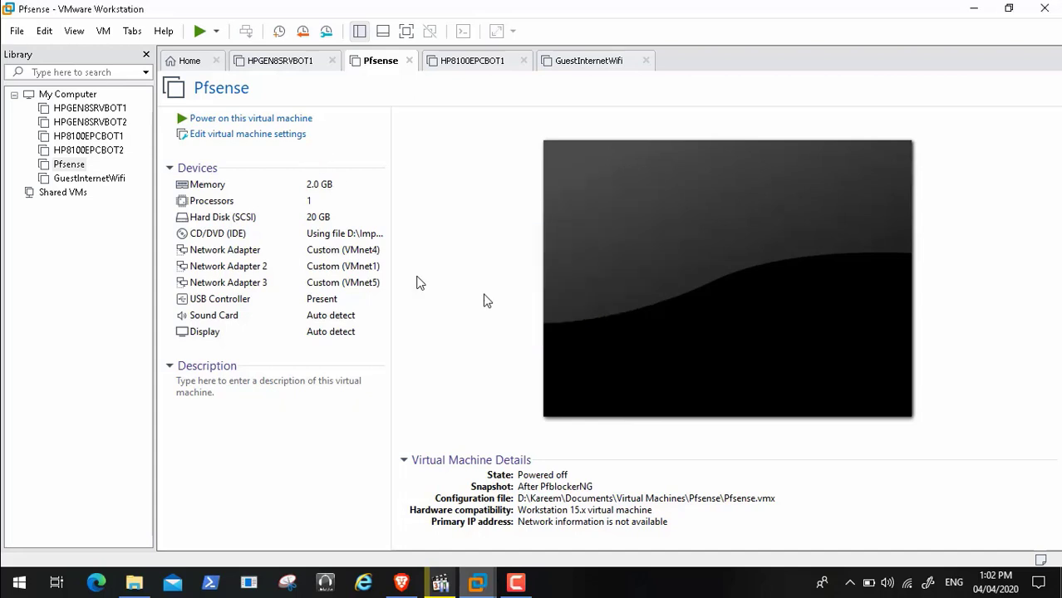
- Set the Pfsense VM memory to 3024 MB and power it back on
{"action": "left_click", "coordinate": [246, 134]}
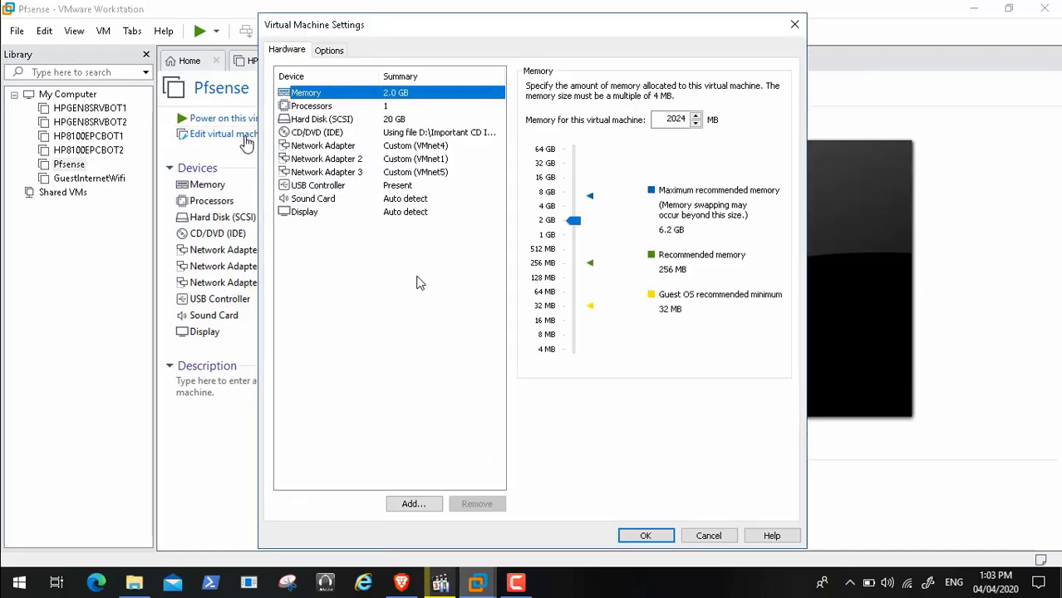
{"action": "left_click", "coordinate": [672, 119]}
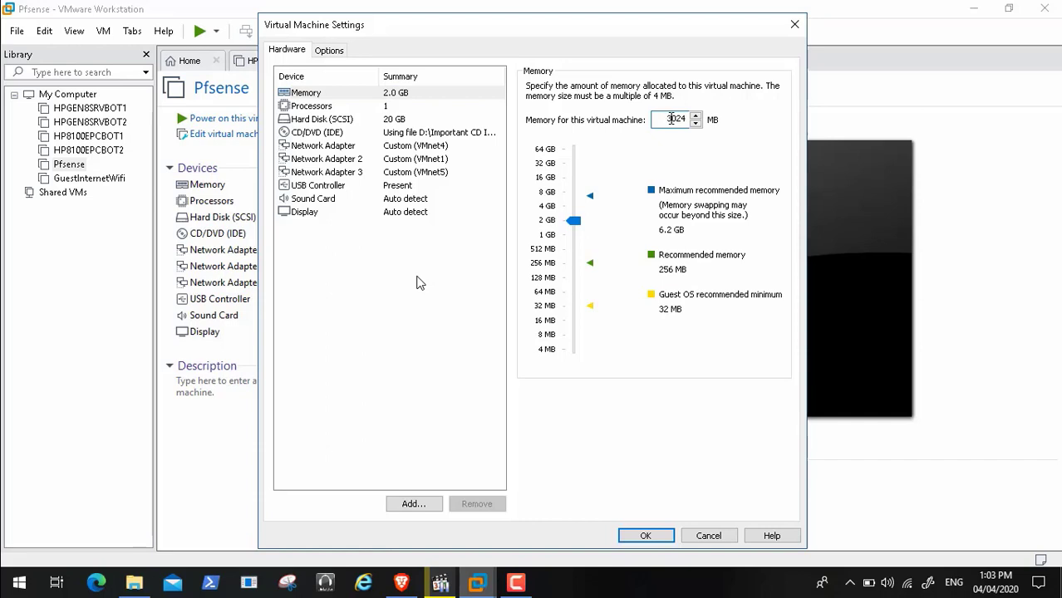
{"action": "left_click", "coordinate": [644, 536]}
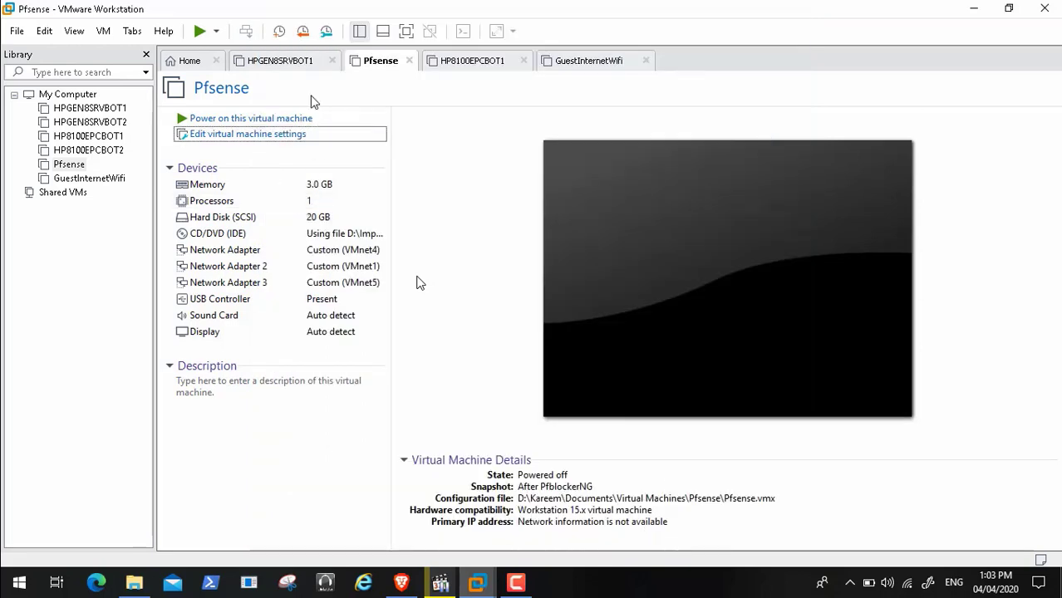
{"action": "left_click", "coordinate": [291, 121]}
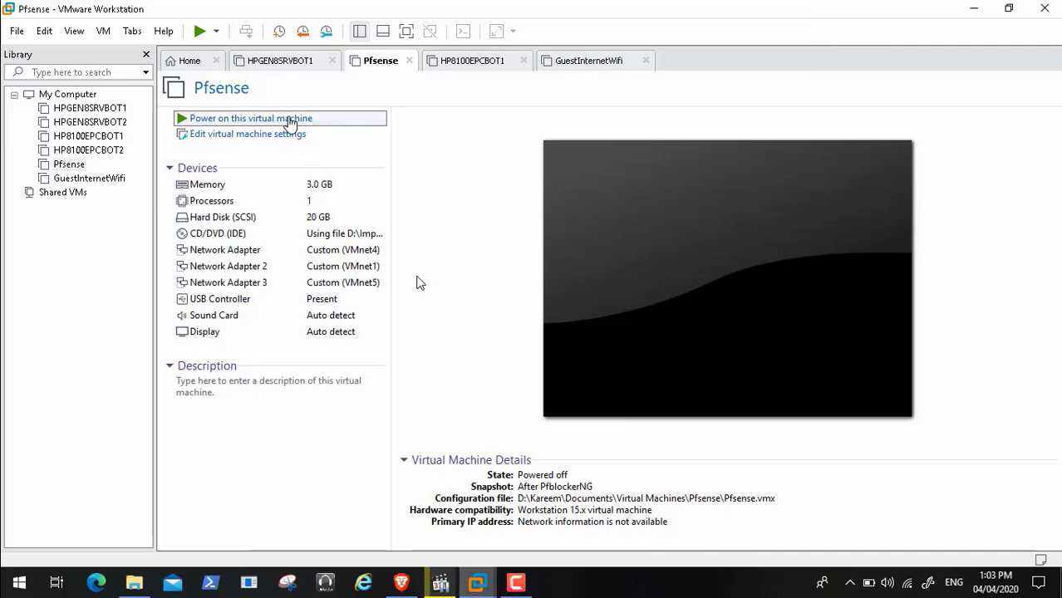
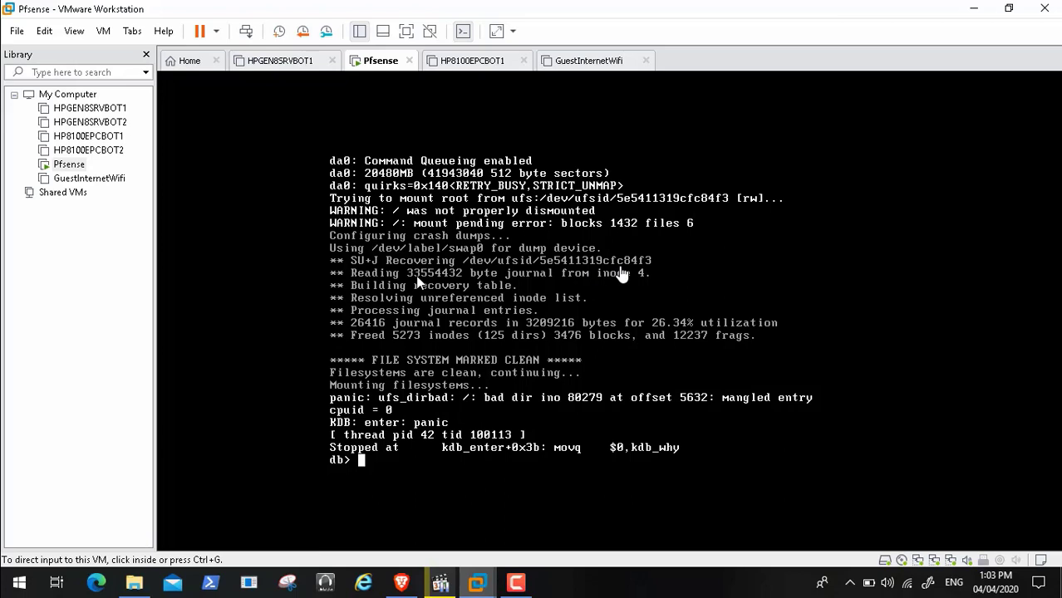
- Press Enter at the stalled pfSense db> debugger prompt, then bring up the VM's Power dropdown
{"action": "left_click", "coordinate": [407, 424]}
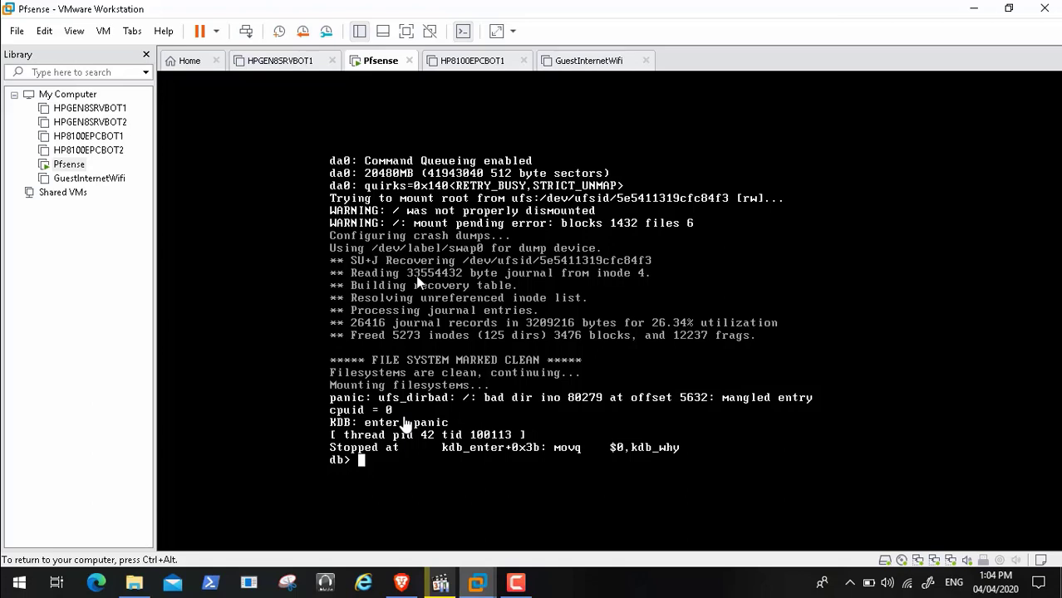
{"action": "left_click", "coordinate": [417, 283]}
{"action": "key", "text": "Return"}
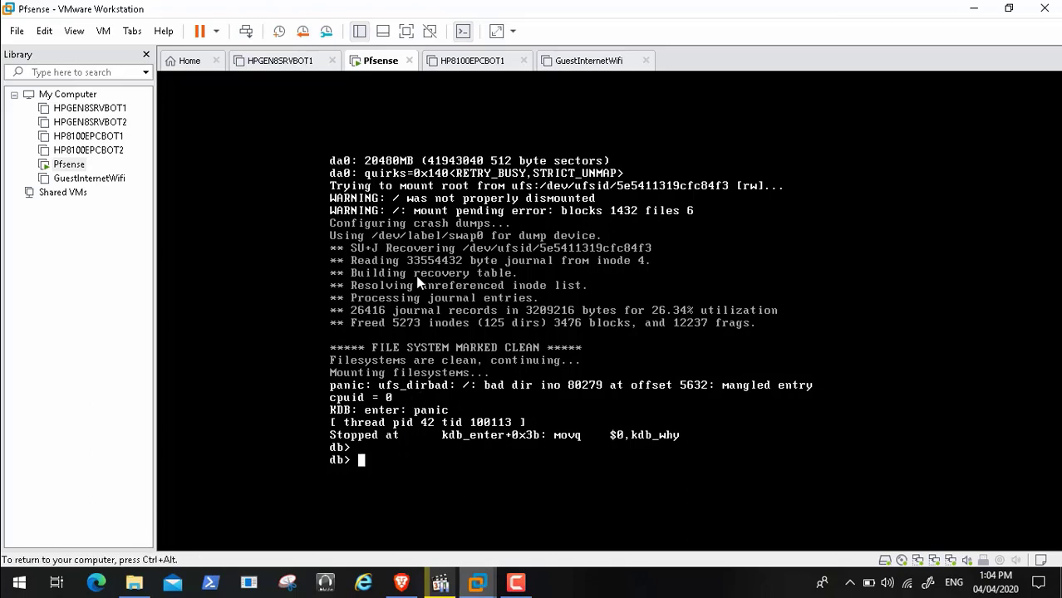
{"action": "key", "text": "Return"}
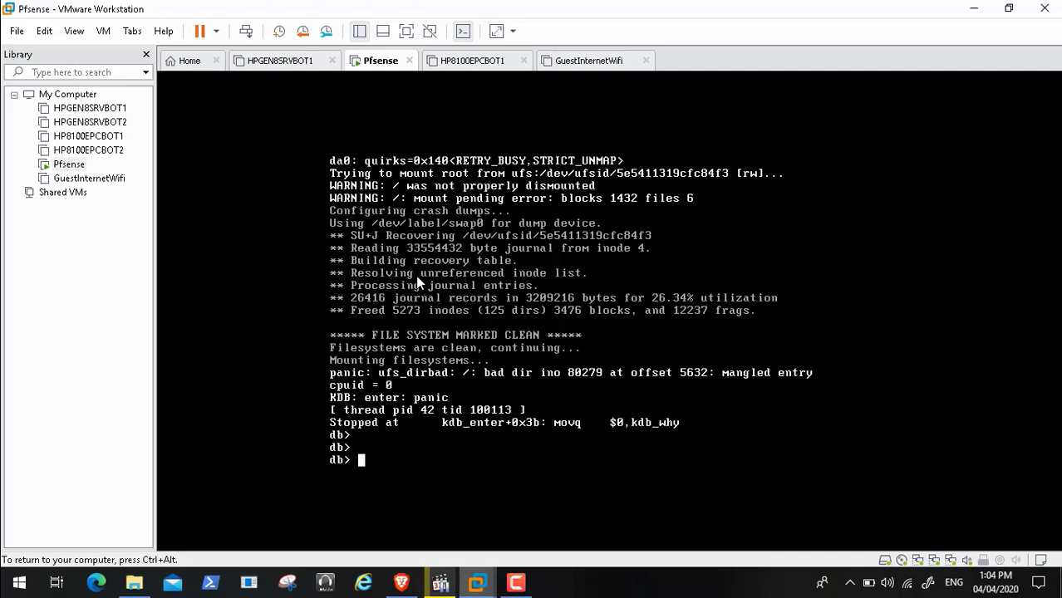
{"action": "key", "text": "ctrl+alt"}
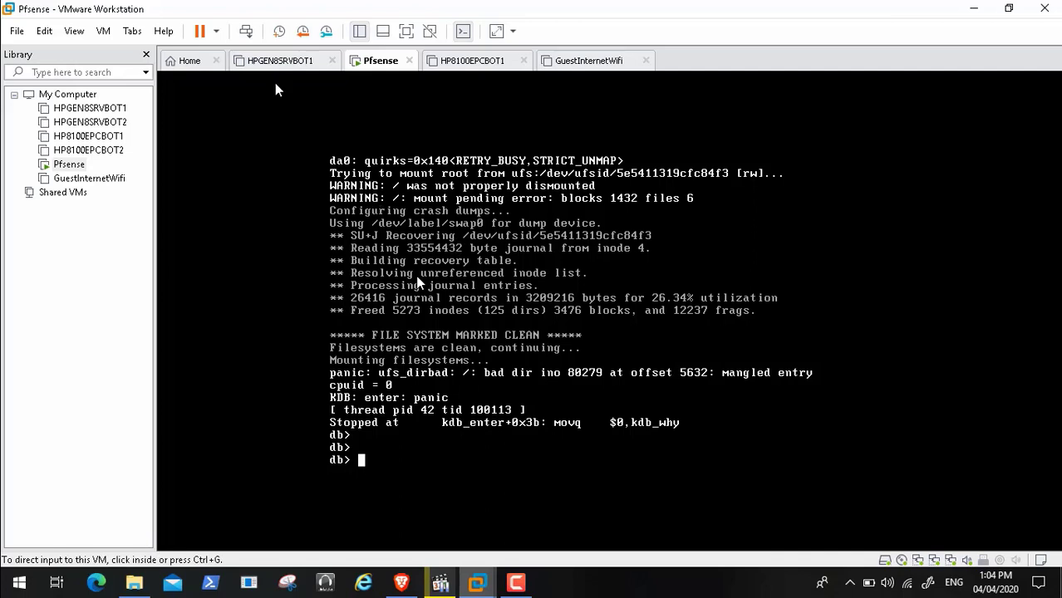
{"action": "left_click", "coordinate": [215, 31]}
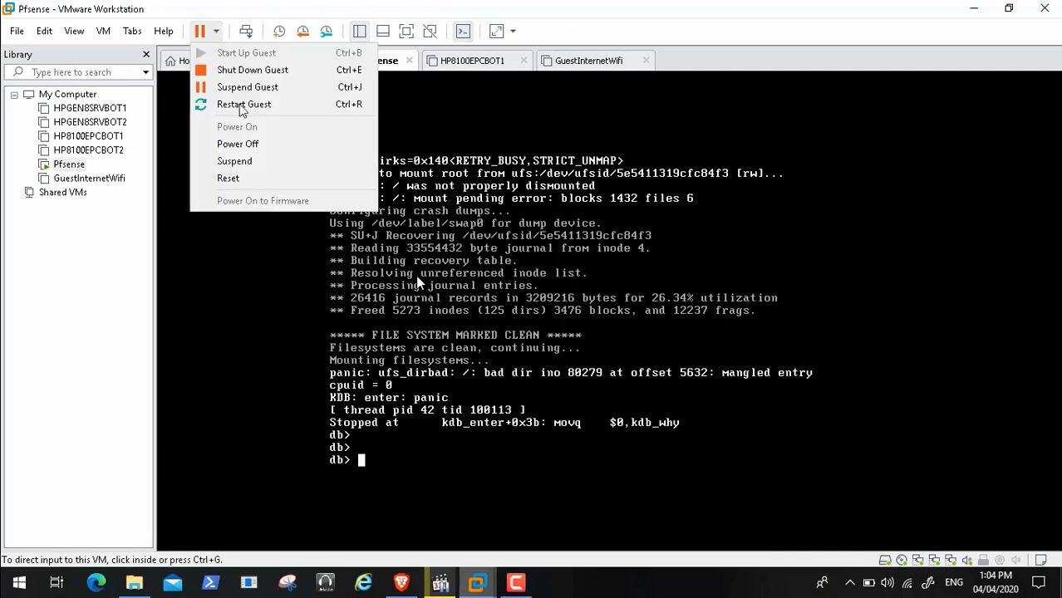
- Restart the Pfsense guest twice with Restart Guest, confirming each time, after the panic recurs
{"action": "left_click", "coordinate": [254, 105]}
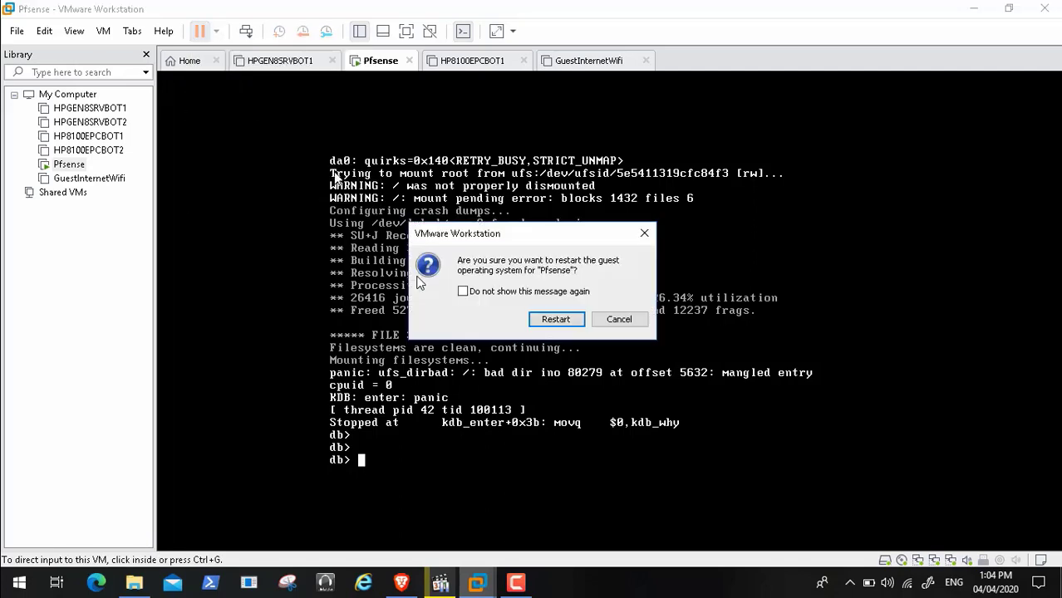
{"action": "left_click", "coordinate": [566, 319]}
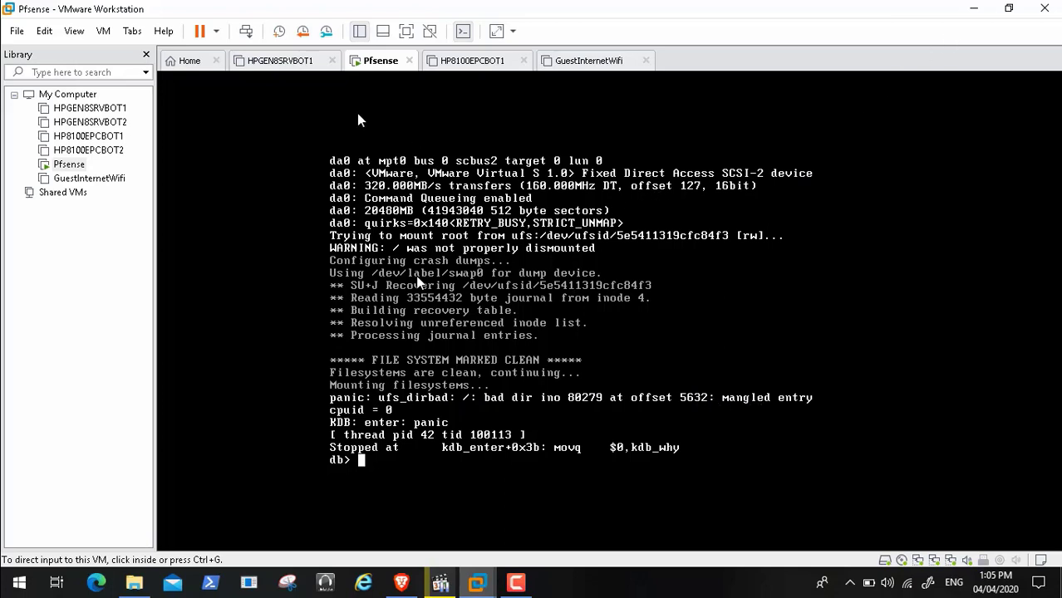
{"action": "left_click", "coordinate": [216, 30]}
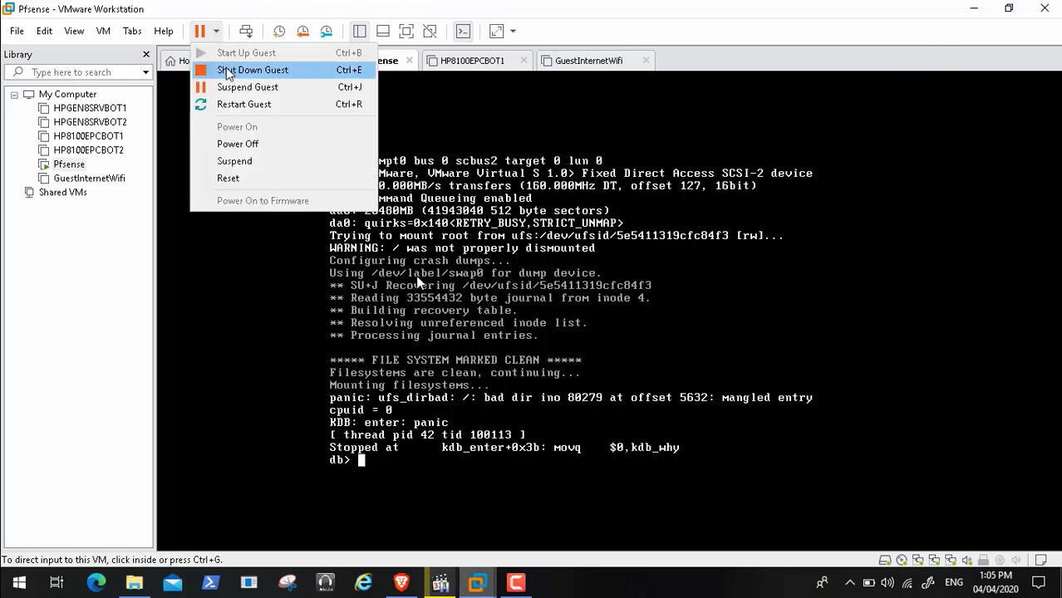
{"action": "left_click", "coordinate": [239, 103]}
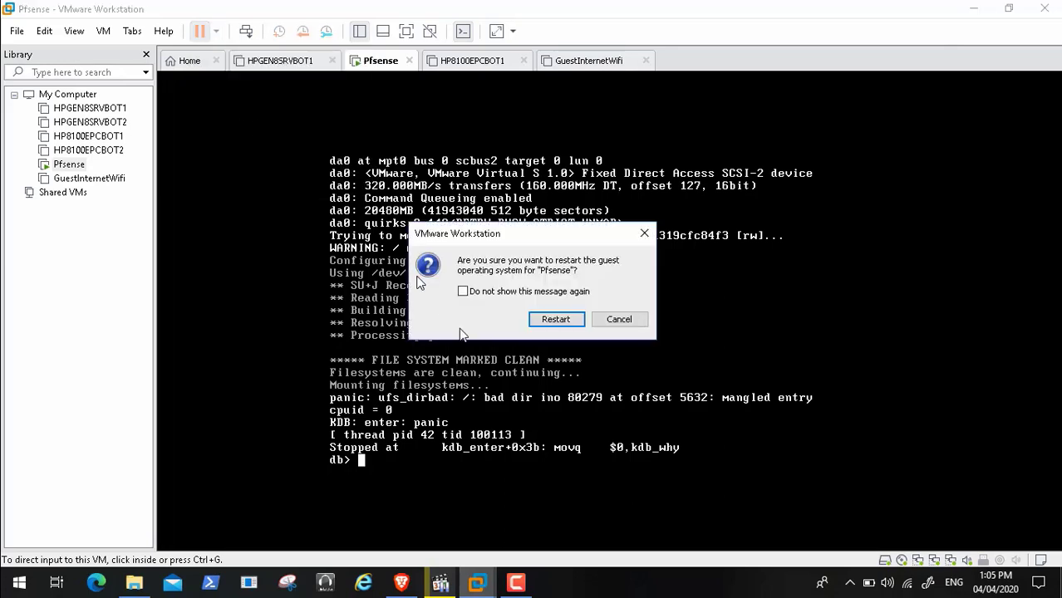
{"action": "left_click", "coordinate": [552, 319]}
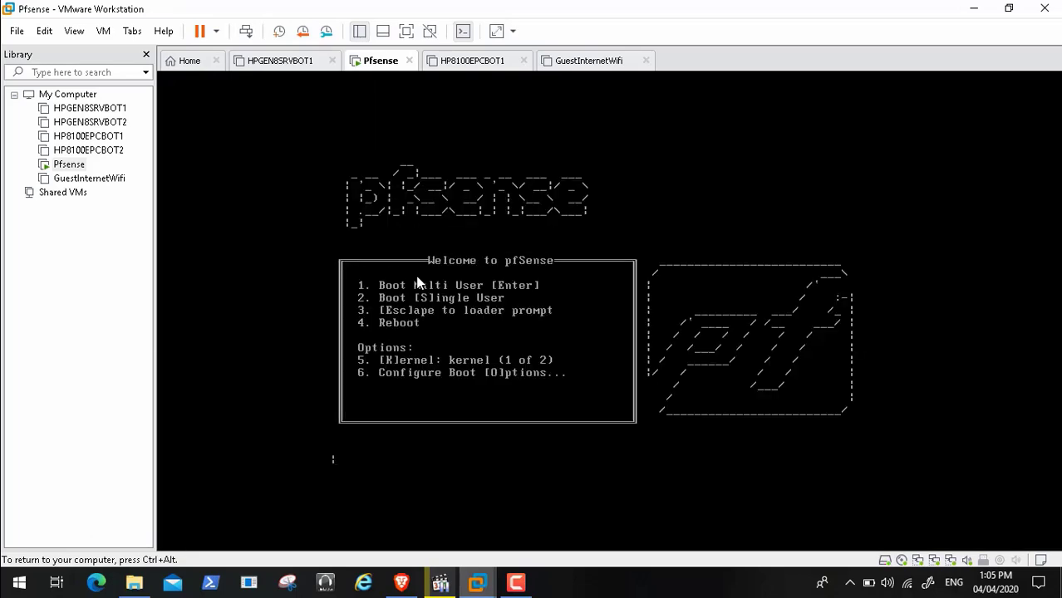
- Boot pfSense in single-user mode (option 2) with the default /bin/sh shell
{"action": "key", "text": "Return"}
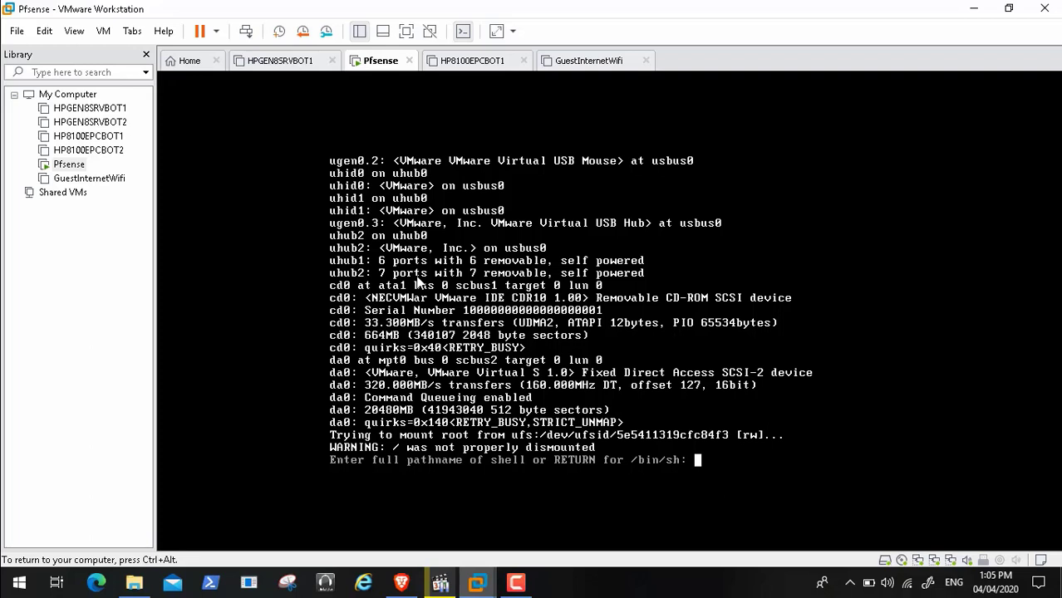
{"action": "key", "text": "Return"}
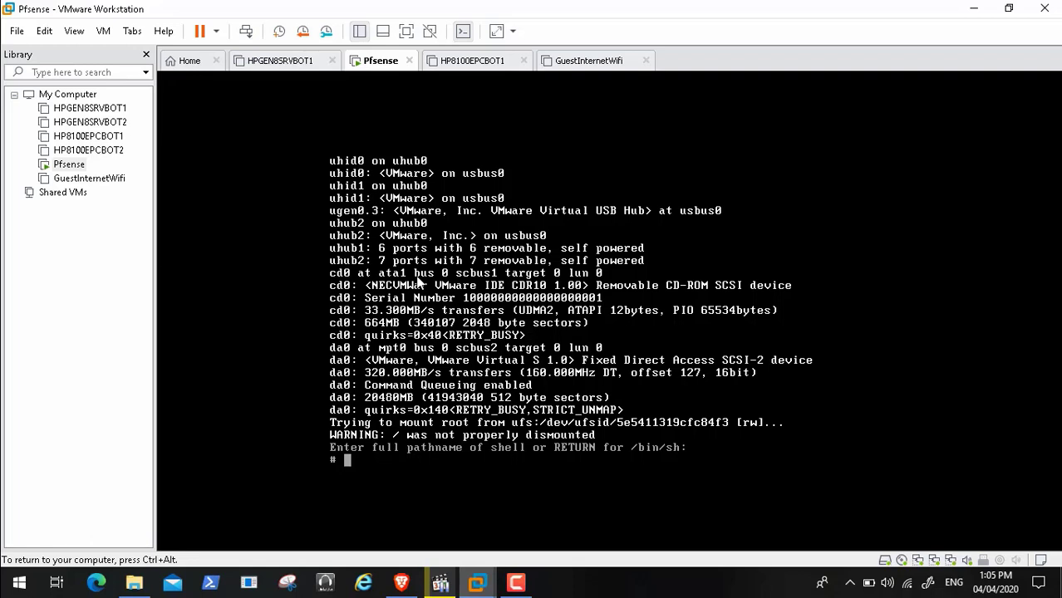
{"action": "key", "text": "ctrl+alt"}
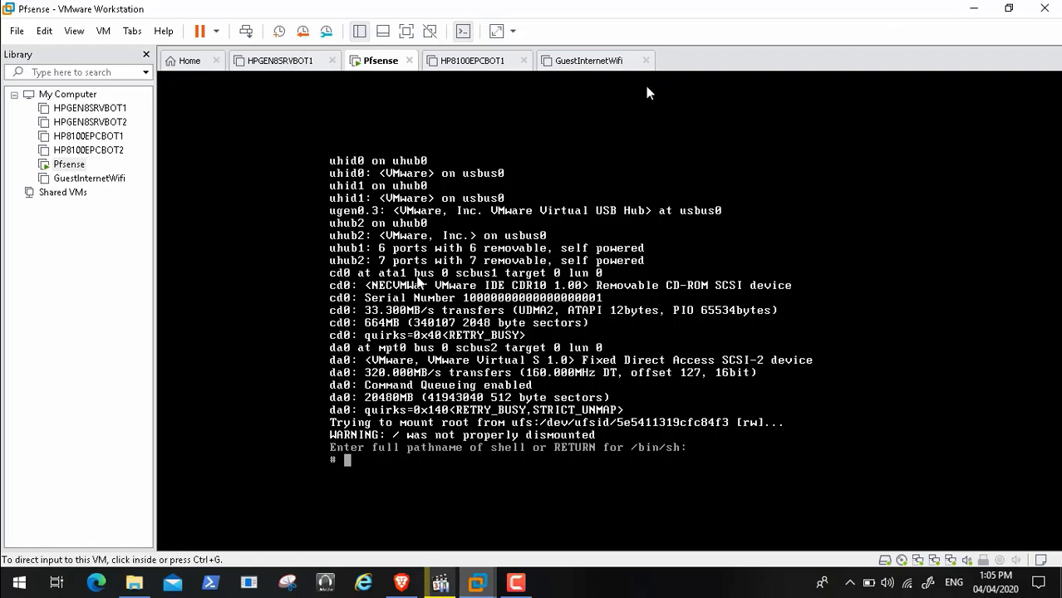
- Minimize VMware, close the browser, and open the Data (D:) drive from This PC
{"action": "left_click", "coordinate": [974, 9]}
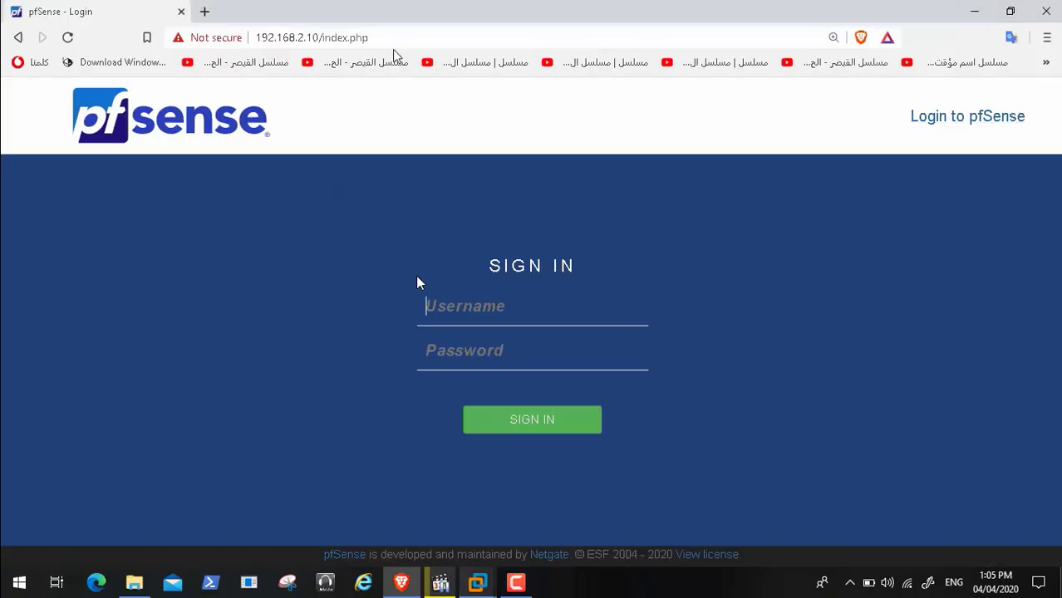
{"action": "left_click", "coordinate": [181, 11]}
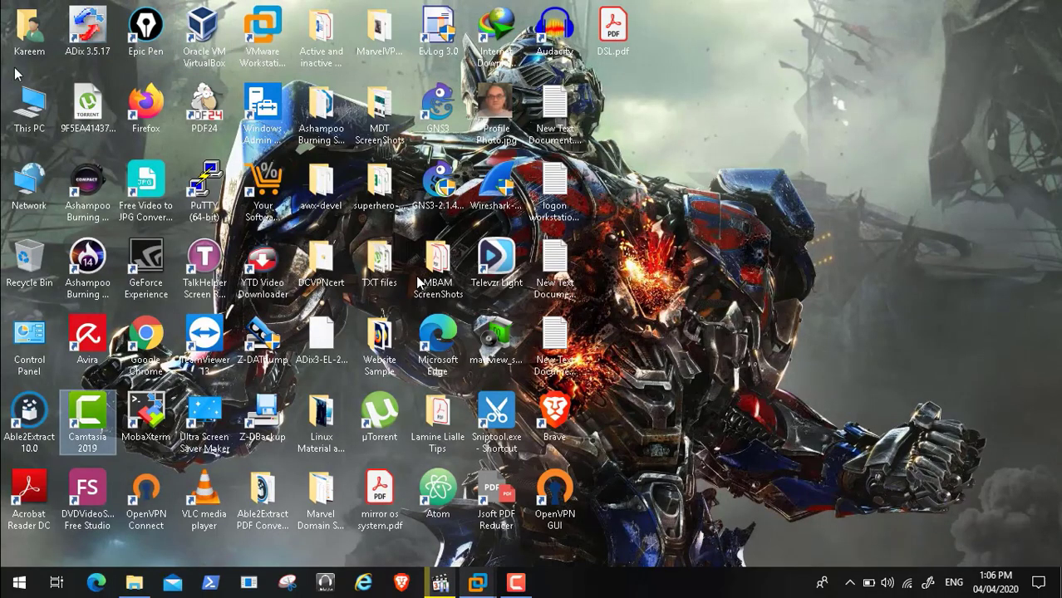
{"action": "double_click", "coordinate": [29, 104]}
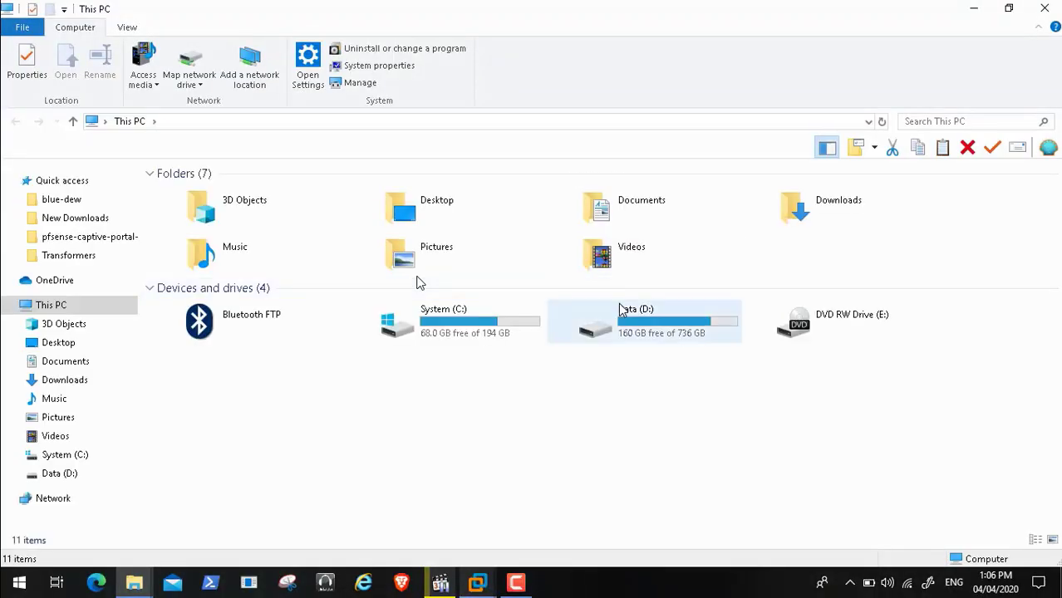
{"action": "double_click", "coordinate": [615, 320]}
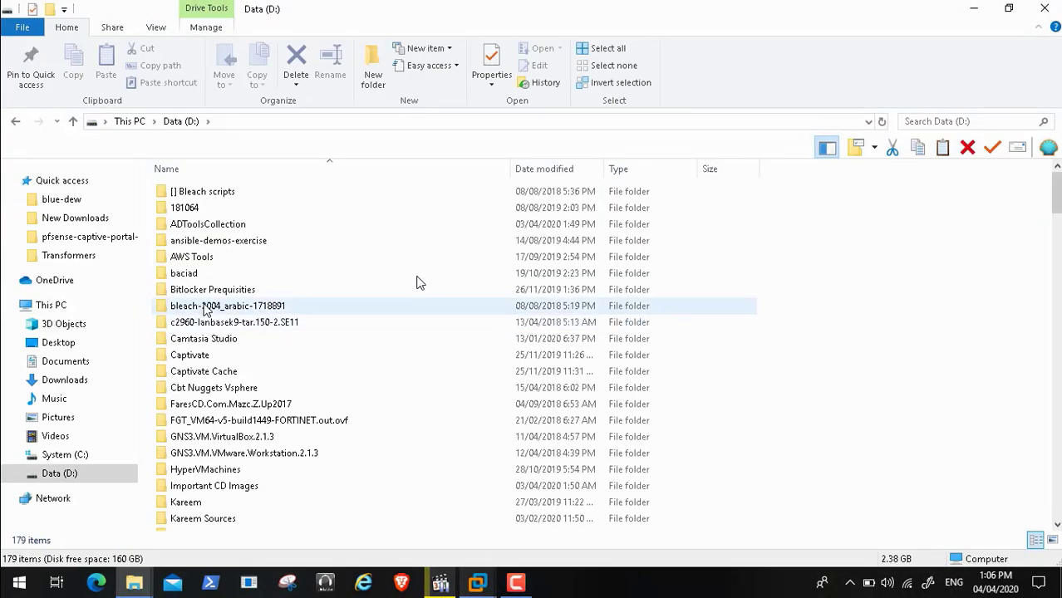
{"action": "left_click", "coordinate": [226, 290]}
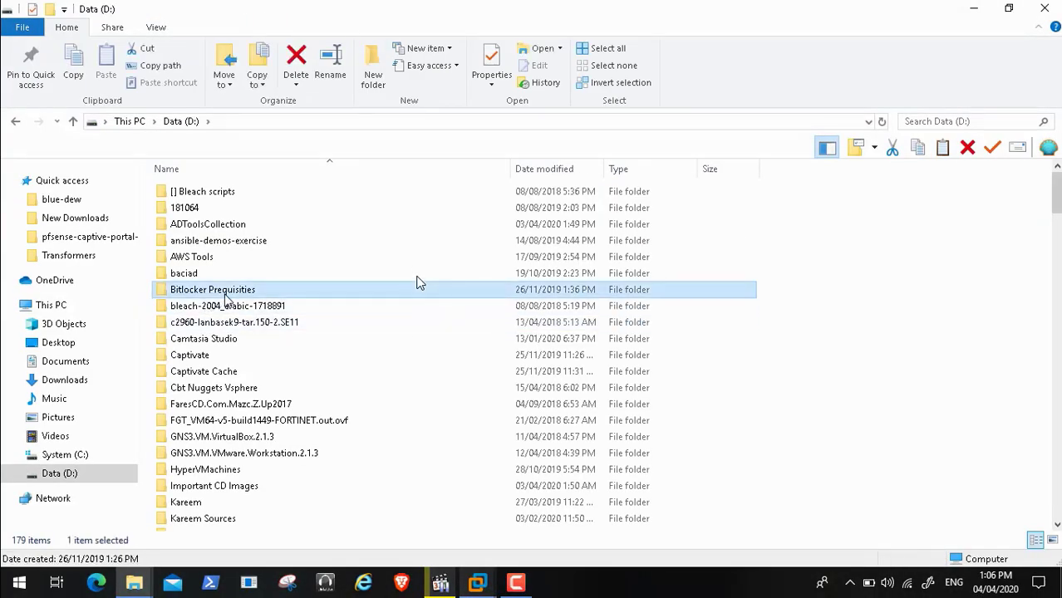
- Go into ADToolsCollection > Transformers > DCDomain and open Pfsense Boot Error Fix.pdf
{"action": "double_click", "coordinate": [234, 226]}
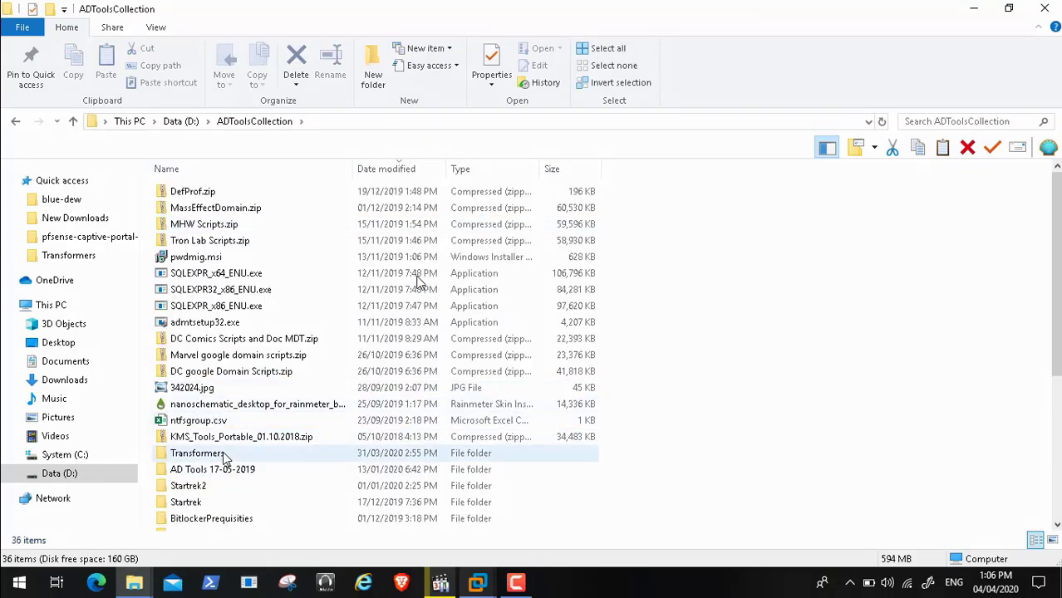
{"action": "double_click", "coordinate": [223, 452]}
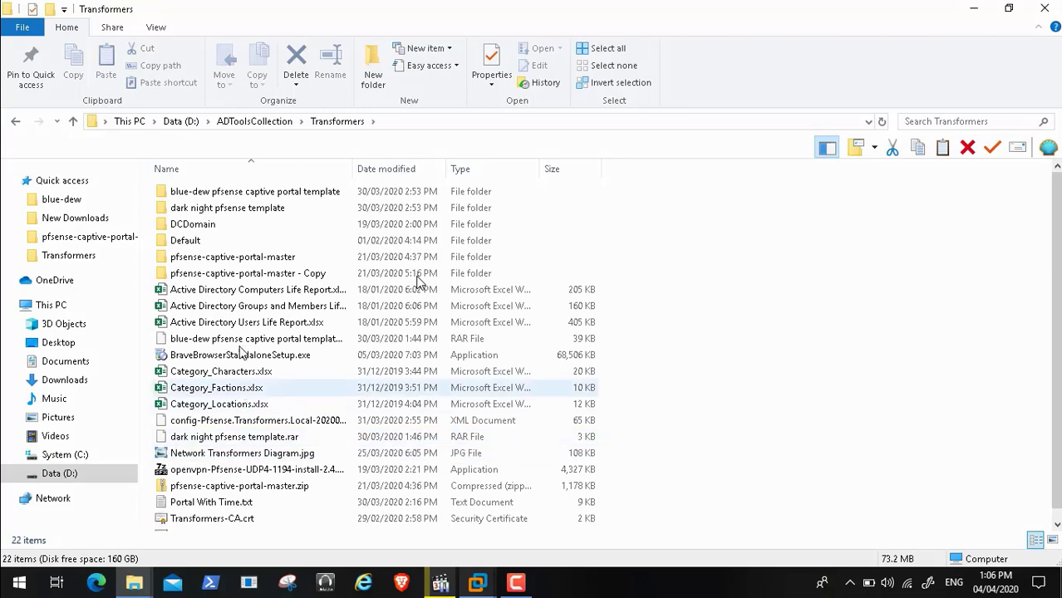
{"action": "double_click", "coordinate": [223, 225]}
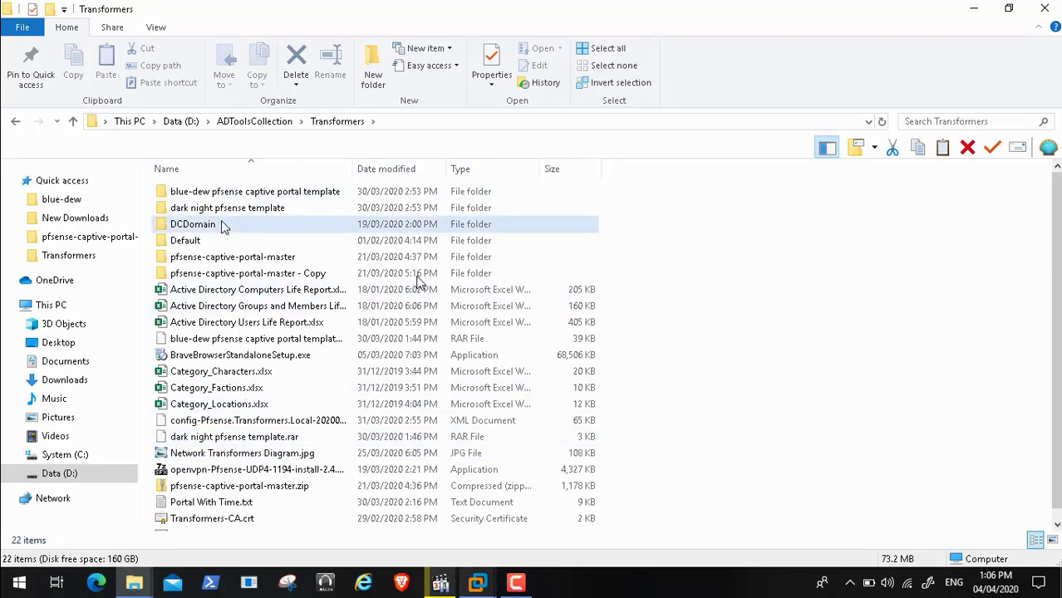
{"action": "left_click", "coordinate": [515, 581]}
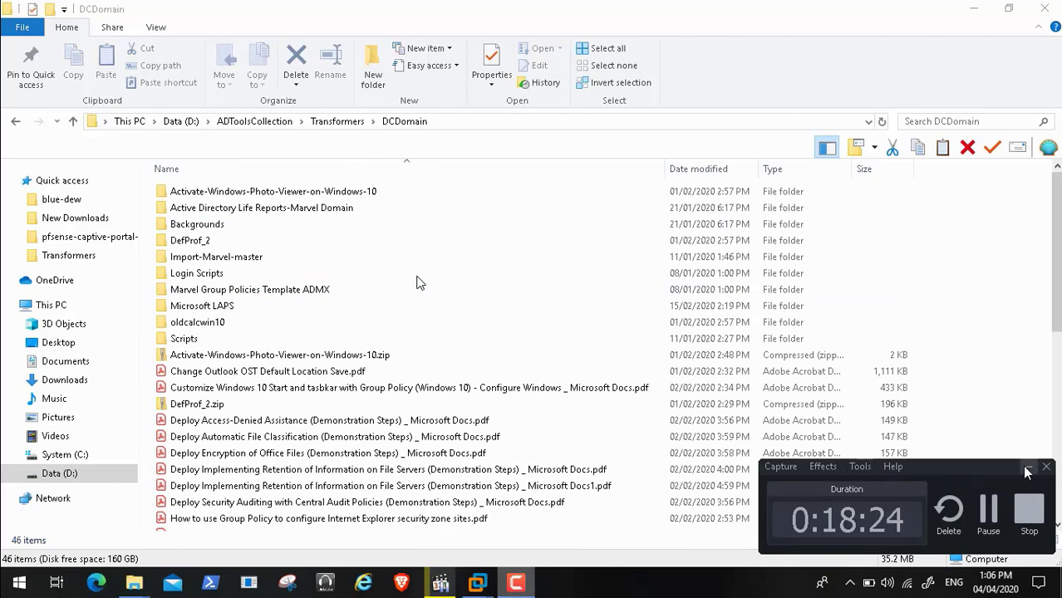
{"action": "left_click", "coordinate": [1027, 467]}
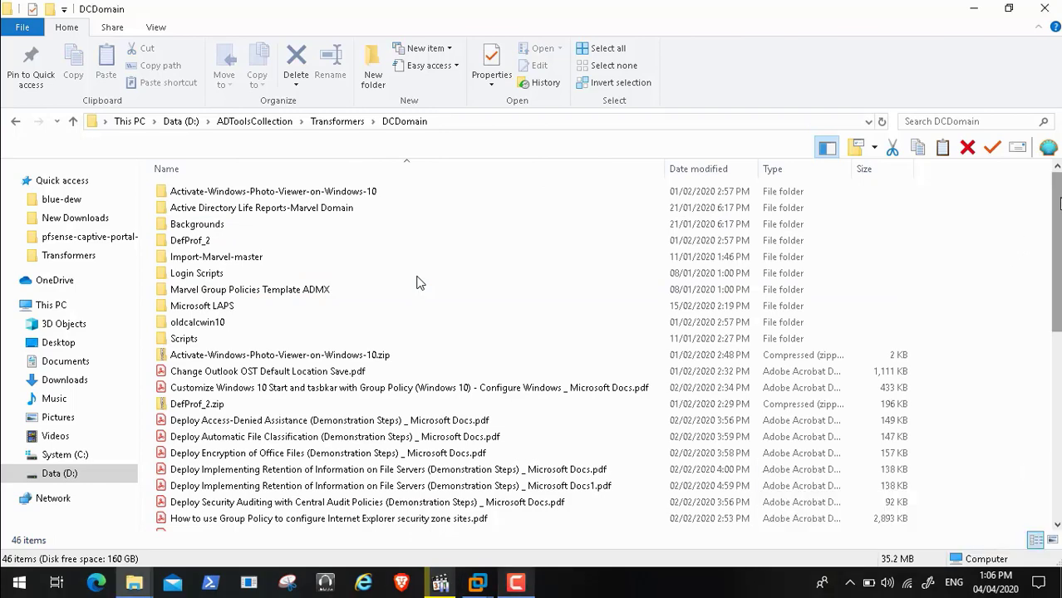
{"action": "scroll", "coordinate": [419, 283], "scroll_direction": "down", "scroll_amount": 8}
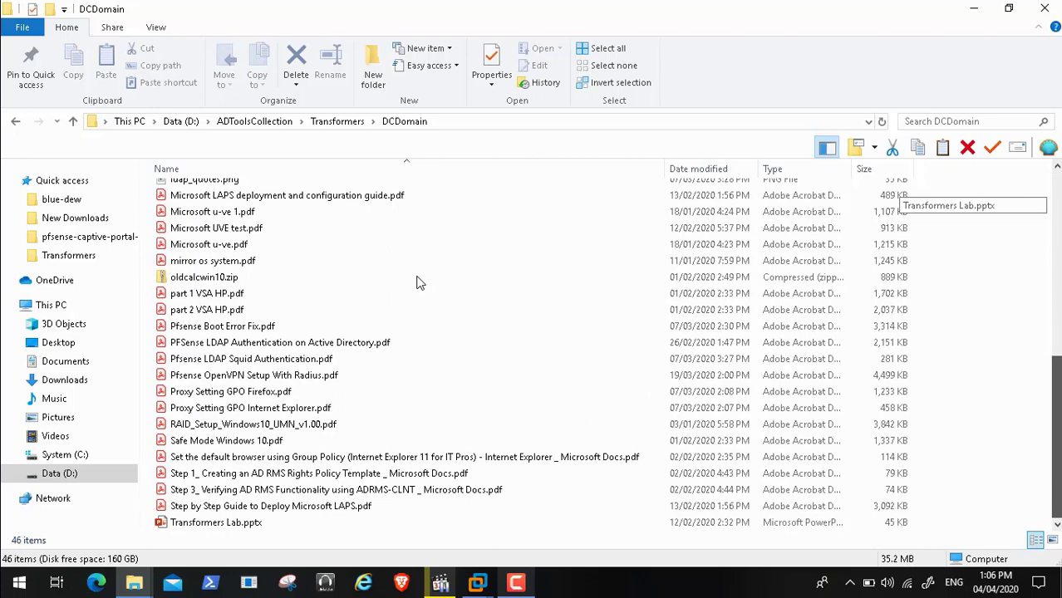
{"action": "scroll", "coordinate": [419, 283], "scroll_direction": "up", "scroll_amount": 1}
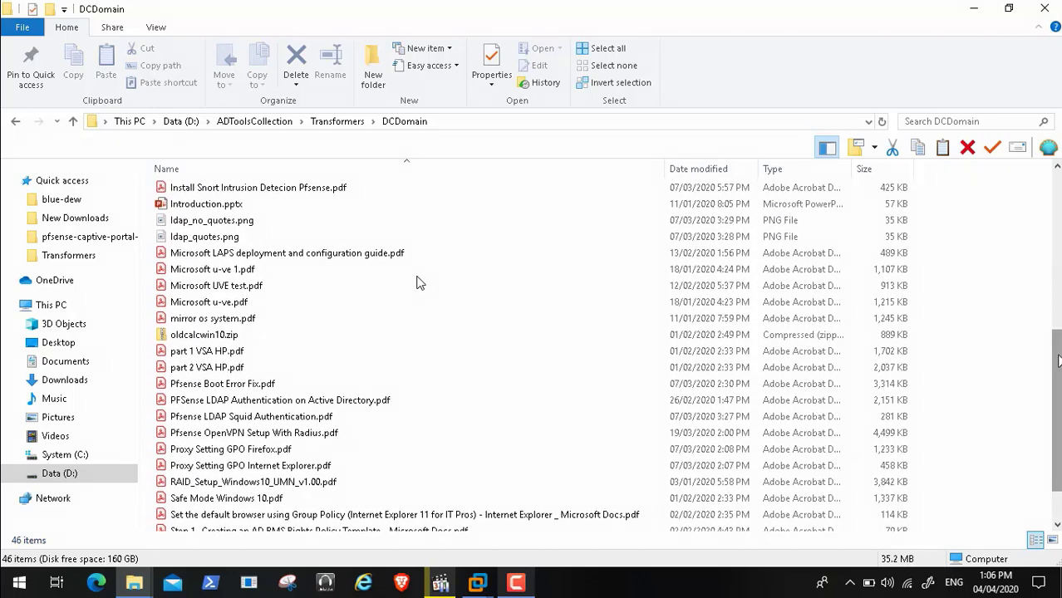
{"action": "left_click", "coordinate": [241, 386]}
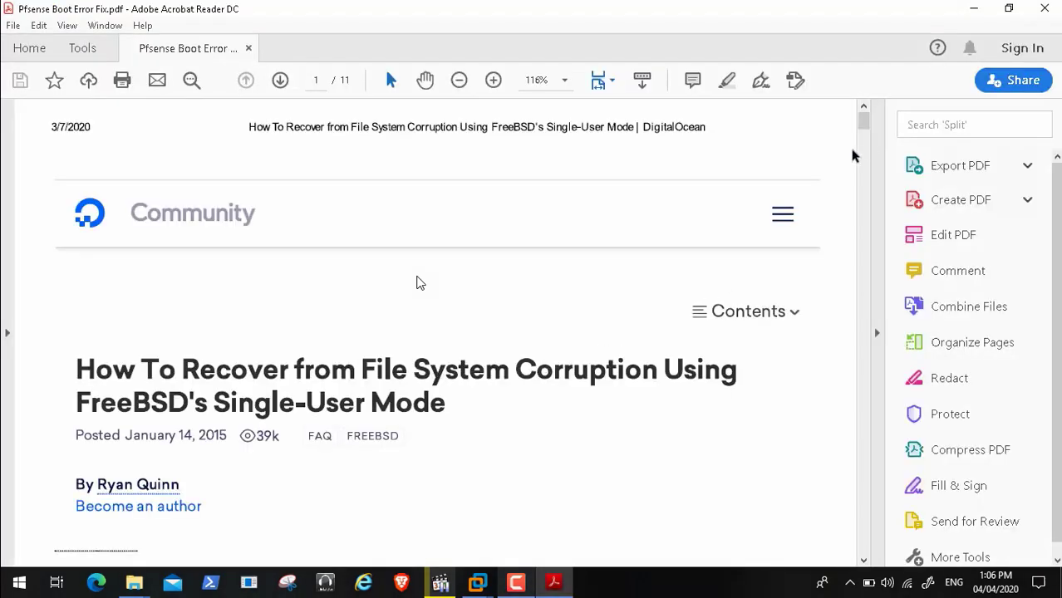
- Narrow the Acrobat recovery guide window and dock it on the right side of the screen
{"action": "left_click_drag", "start_coordinate": [864, 123], "coordinate": [864, 241]}
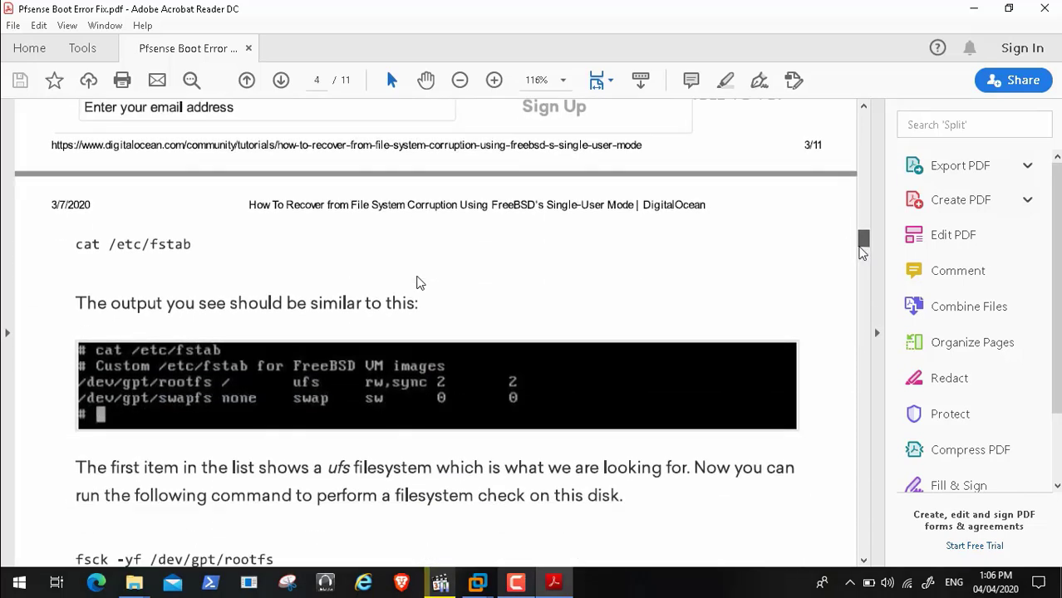
{"action": "scroll", "coordinate": [864, 240], "scroll_direction": "up", "scroll_amount": 3}
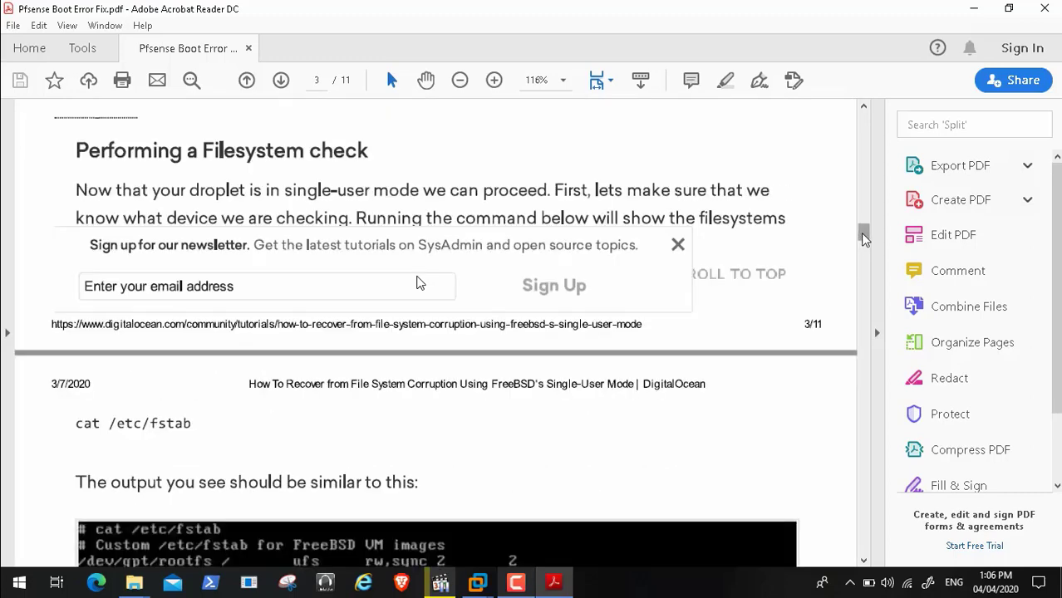
{"action": "scroll", "coordinate": [864, 240], "scroll_direction": "down", "scroll_amount": 3}
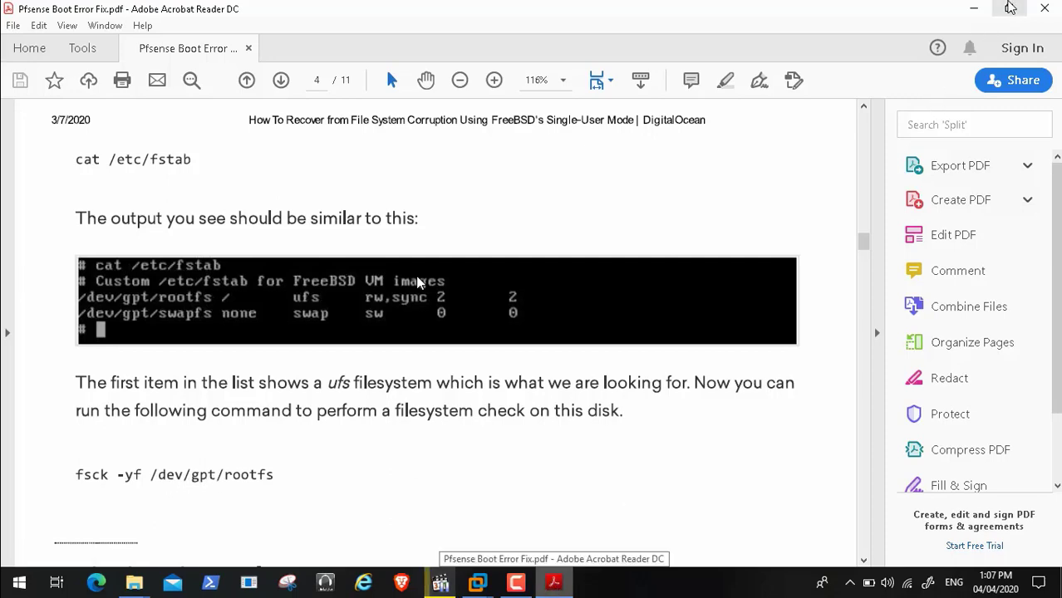
{"action": "left_click", "coordinate": [1010, 8]}
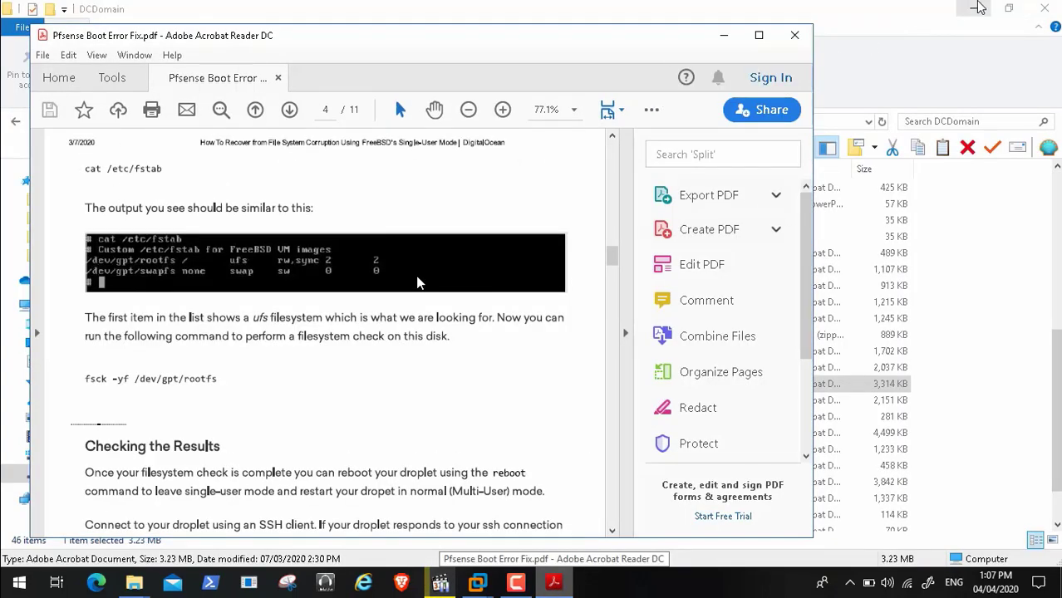
{"action": "left_click", "coordinate": [978, 8]}
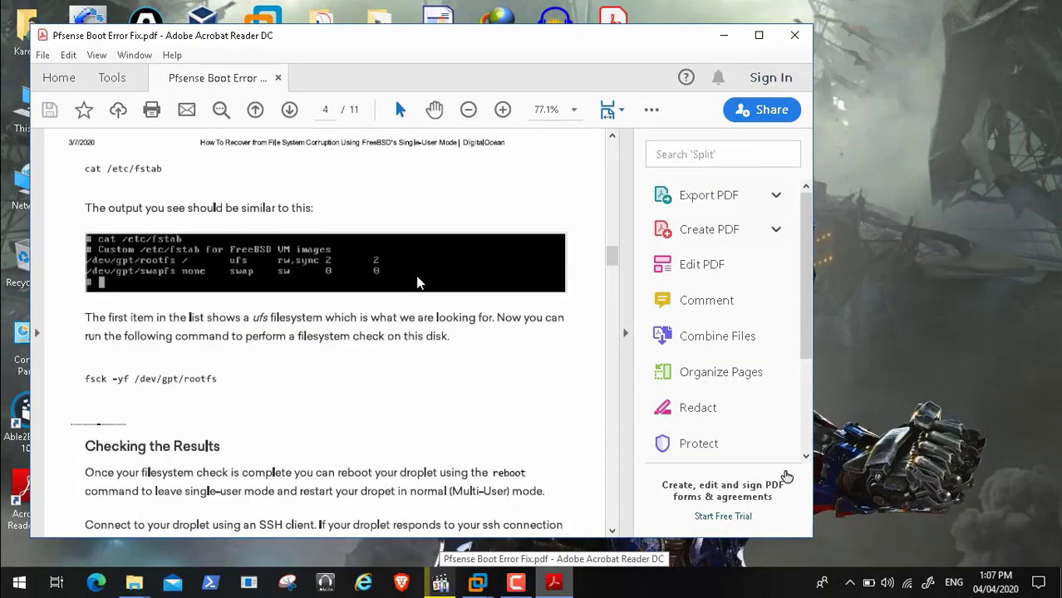
{"action": "left_click_drag", "start_coordinate": [812, 473], "coordinate": [640, 462]}
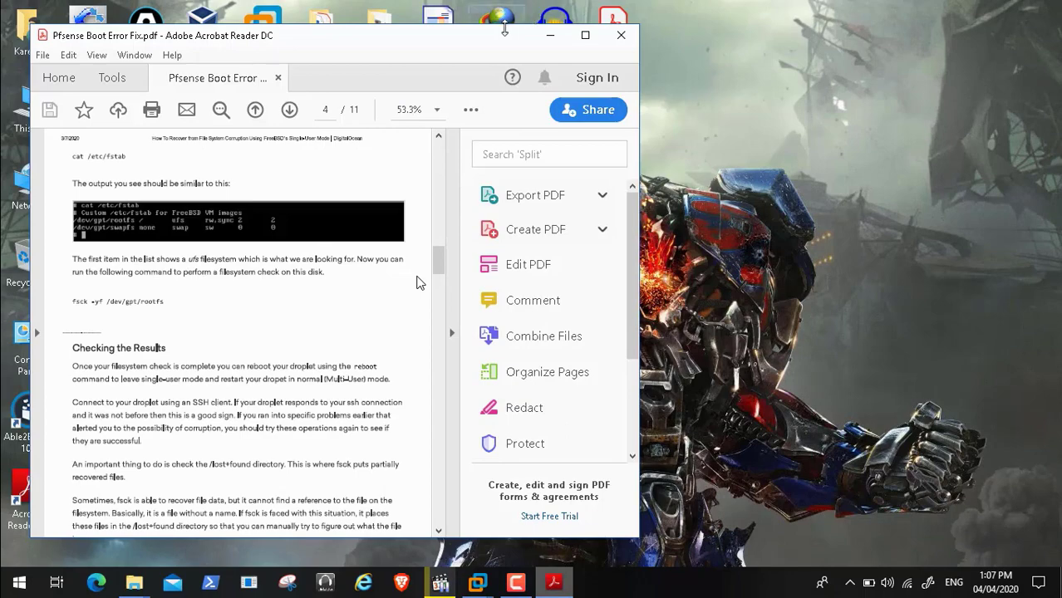
{"action": "left_click_drag", "start_coordinate": [519, 40], "coordinate": [939, 19]}
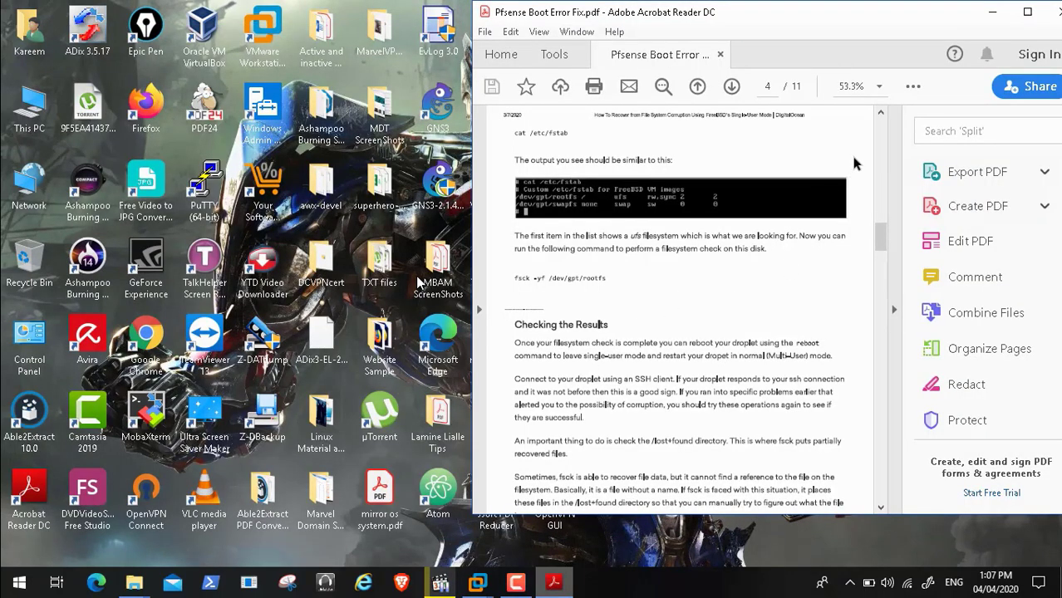
{"action": "left_click", "coordinate": [880, 112]}
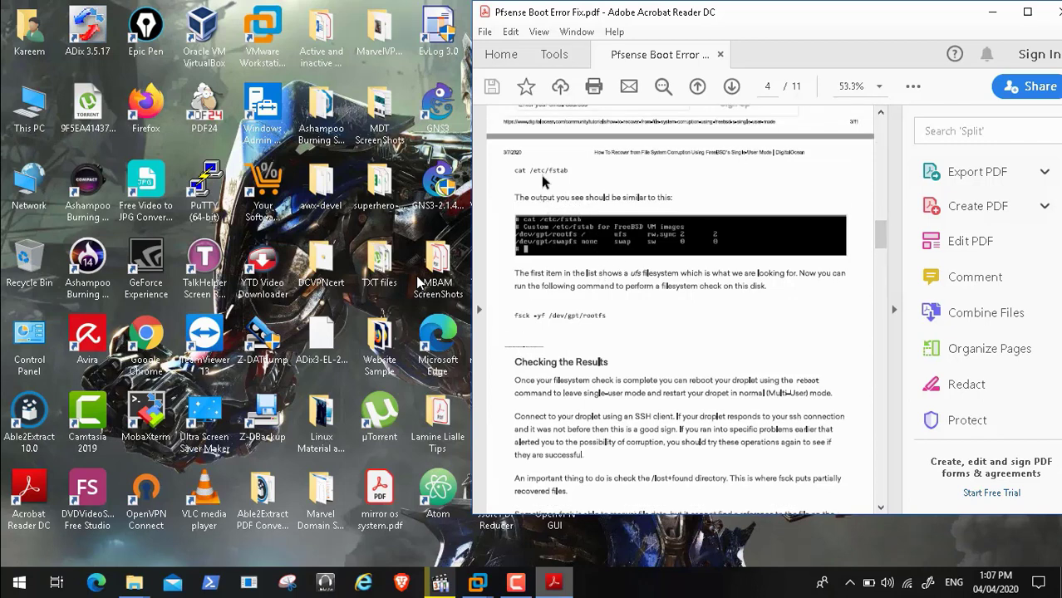
{"action": "left_click", "coordinate": [477, 584]}
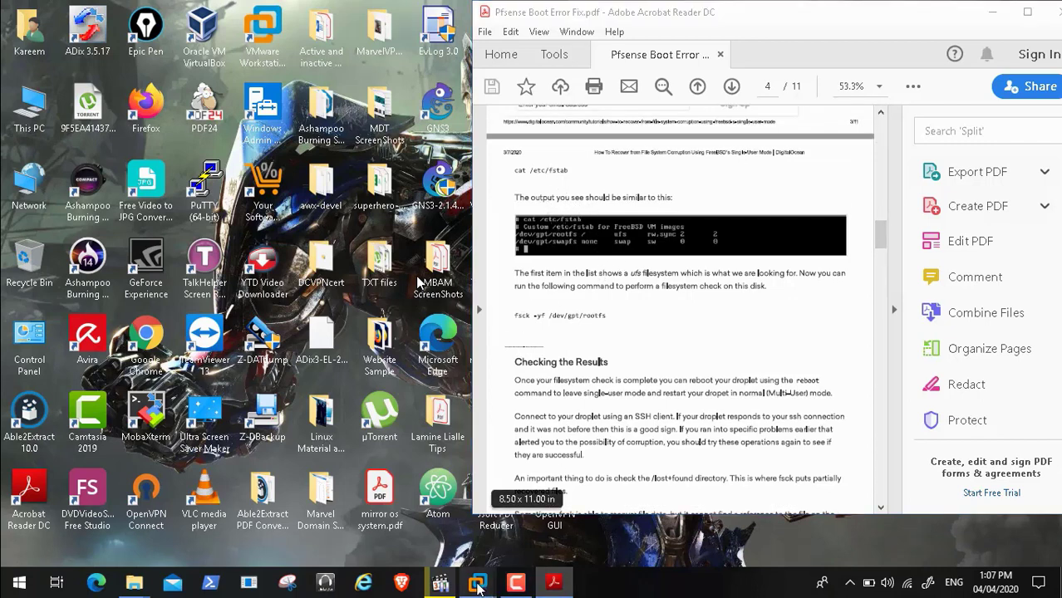
- Run cat /etc/fstab in the pfSense console to find the root ufsid device
{"action": "left_click", "coordinate": [468, 508]}
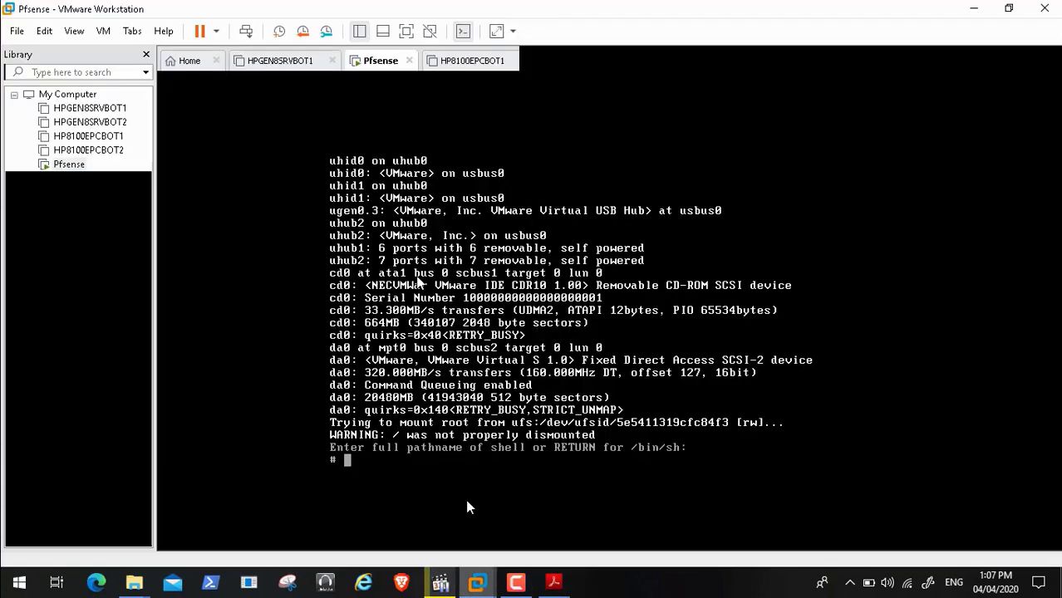
{"action": "left_click", "coordinate": [365, 463]}
{"action": "type", "text": "cat "}
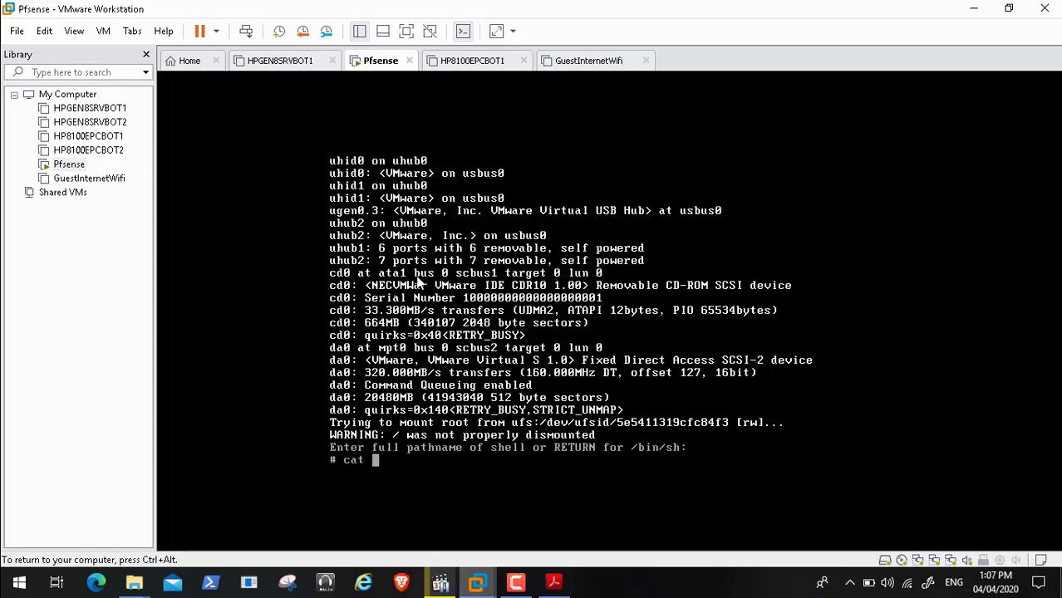
{"action": "type", "text": "/etc/fstab"}
{"action": "key", "text": "Return"}
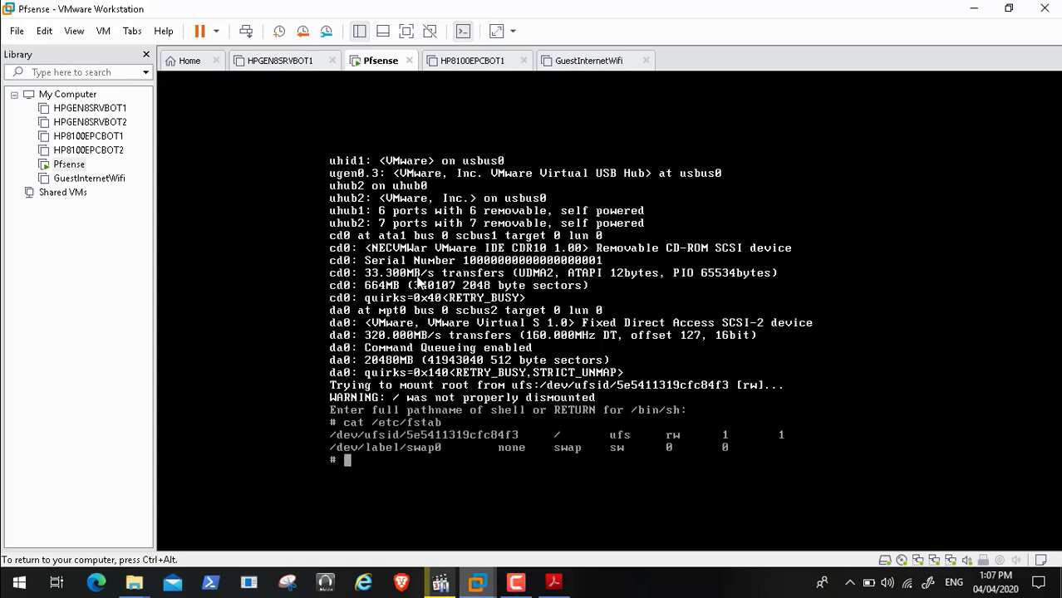
- Start typing the fsck -y command, checking it against the recovery guide
{"action": "type", "text": "fs"}
{"action": "key", "text": "ctrl+alt"}
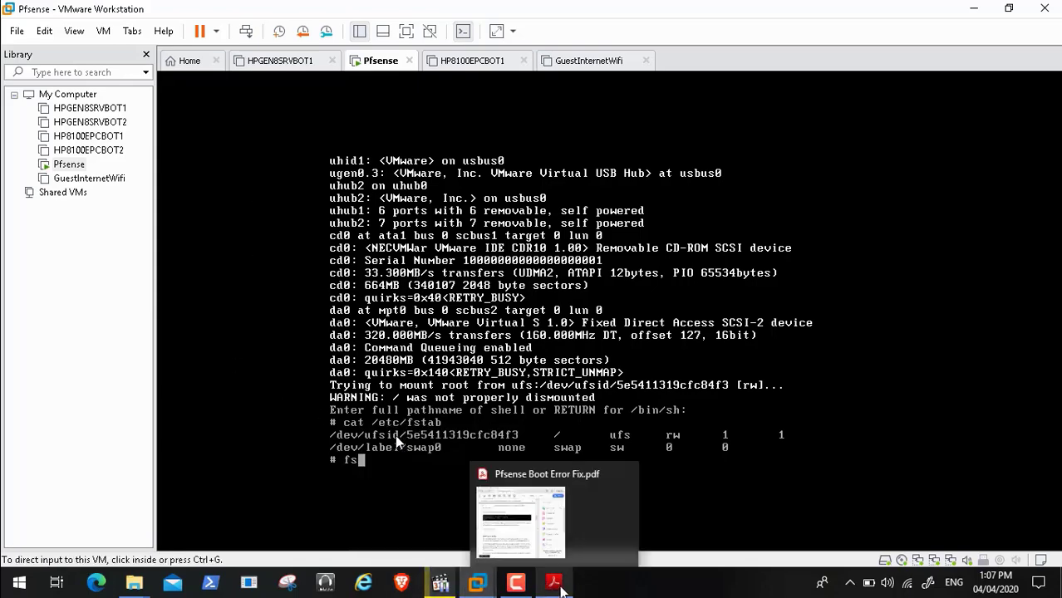
{"action": "left_click", "coordinate": [562, 588]}
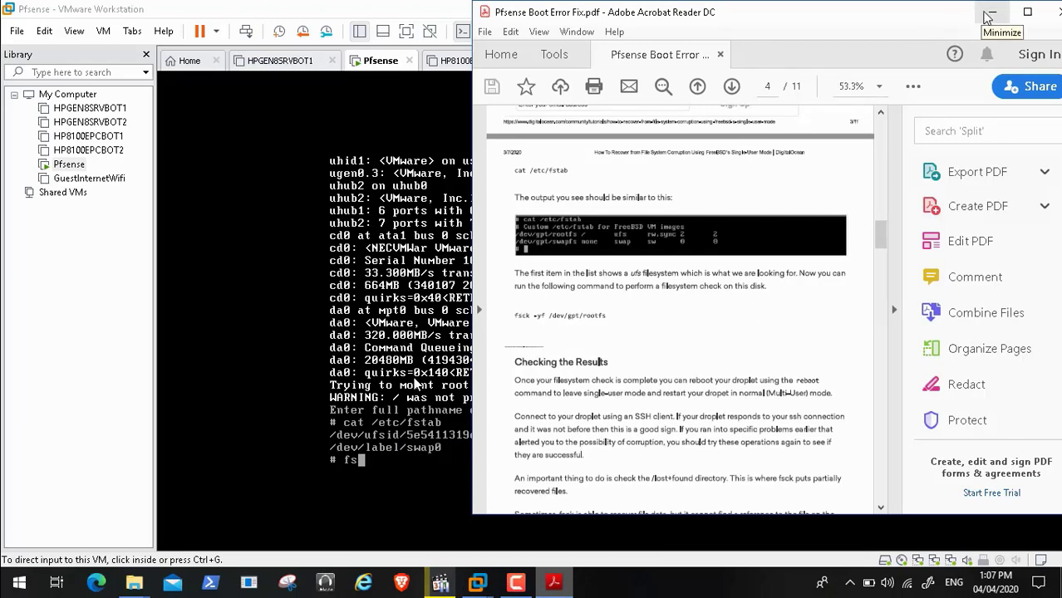
{"action": "left_click", "coordinate": [988, 13]}
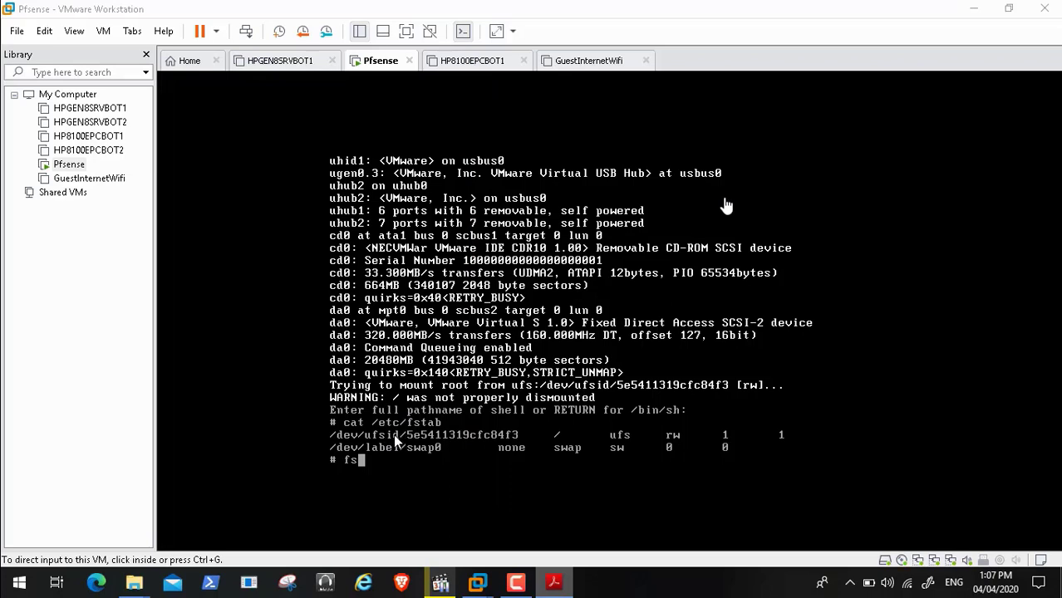
{"action": "left_click", "coordinate": [476, 383]}
{"action": "type", "text": "c"}
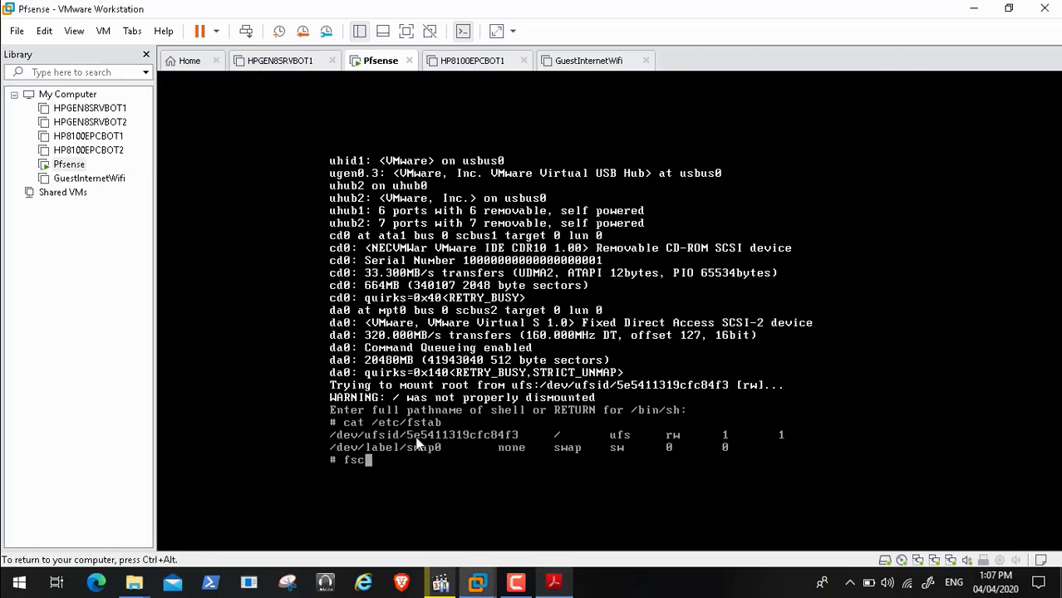
{"action": "type", "text": "k -y"}
{"action": "key", "text": "ctrl+alt"}
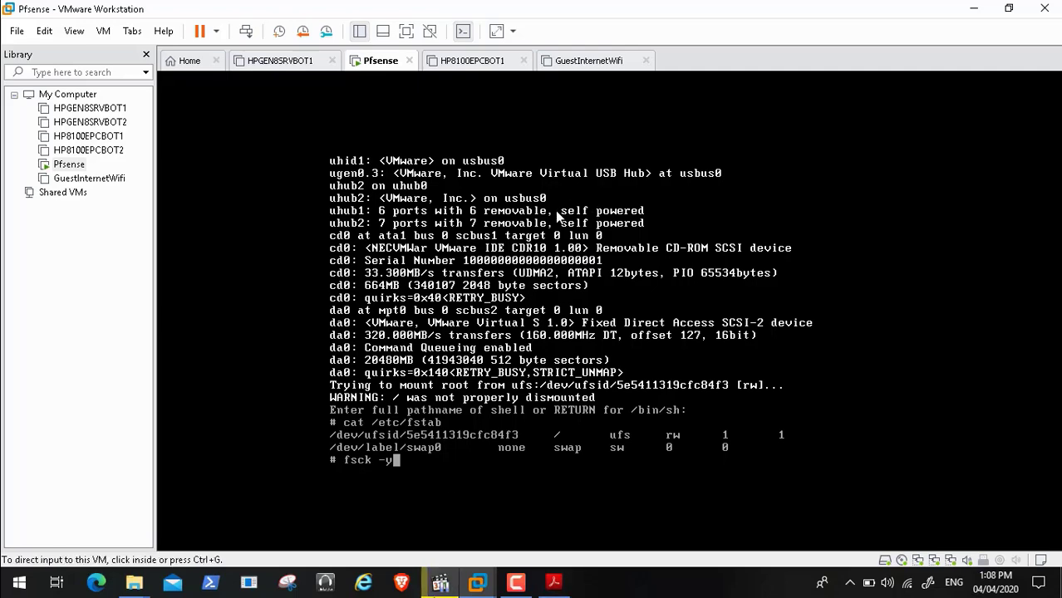
{"action": "left_click", "coordinate": [554, 584]}
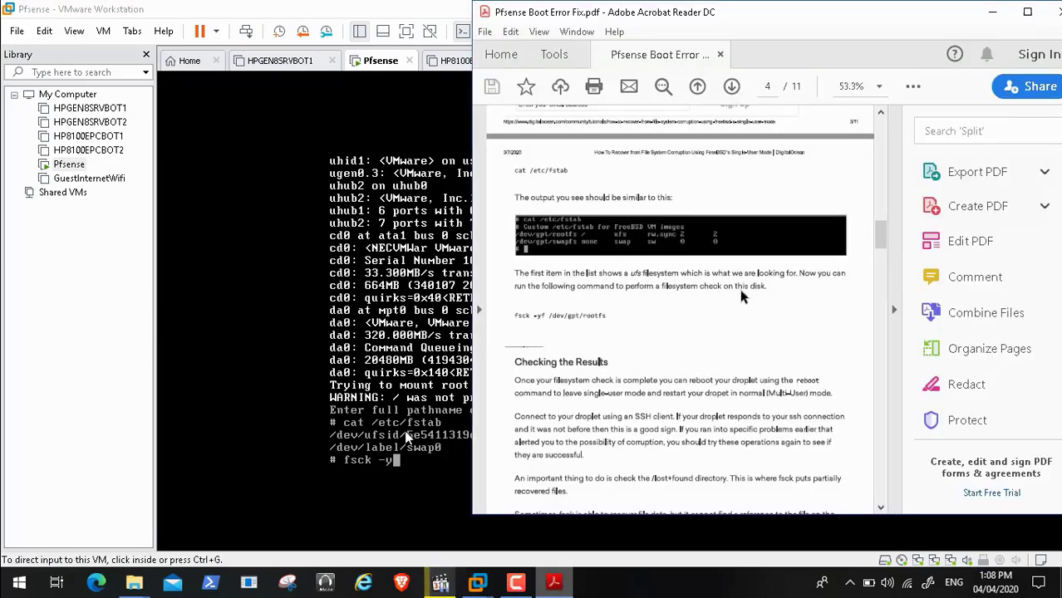
{"action": "left_click", "coordinate": [989, 15]}
- Add -f /dev/ufsid/5e5411319c84f3, compare with the guide, and erase the mistyped device-id characters
{"action": "left_click", "coordinate": [320, 389]}
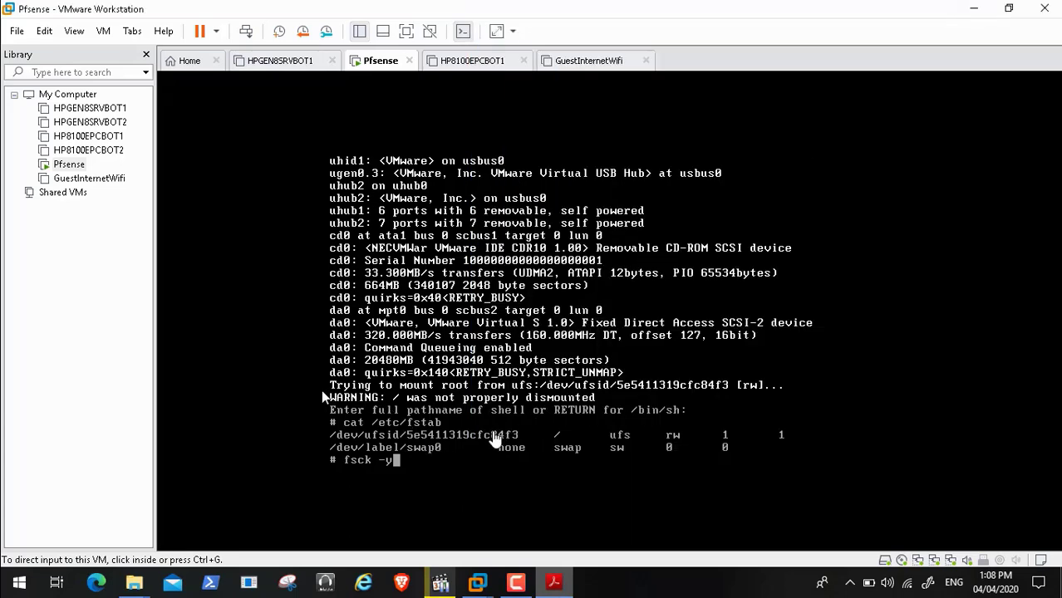
{"action": "type", "text": "f /"}
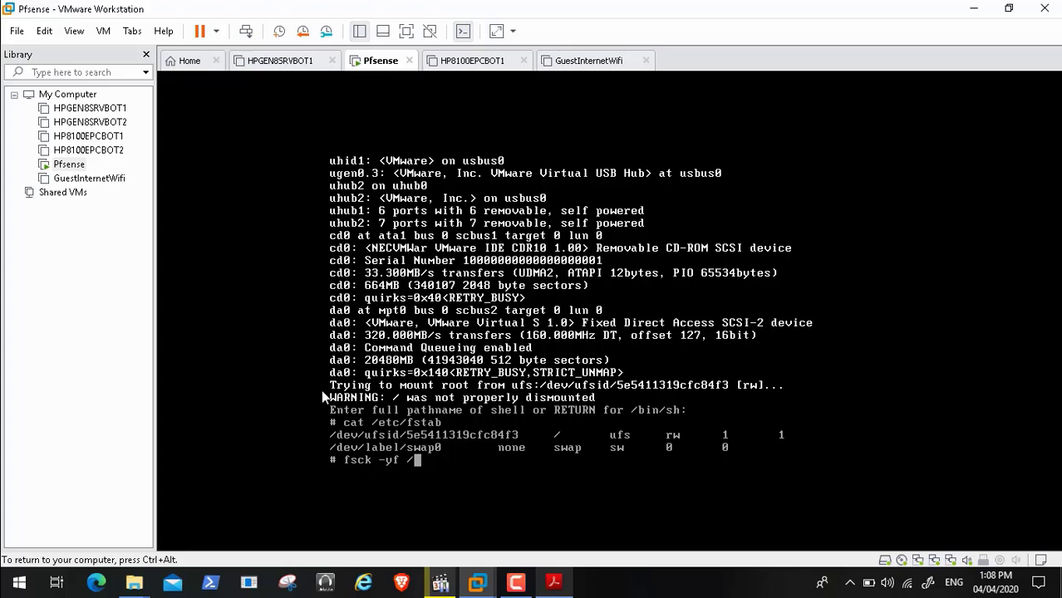
{"action": "type", "text": "dev/ufsid/5e"}
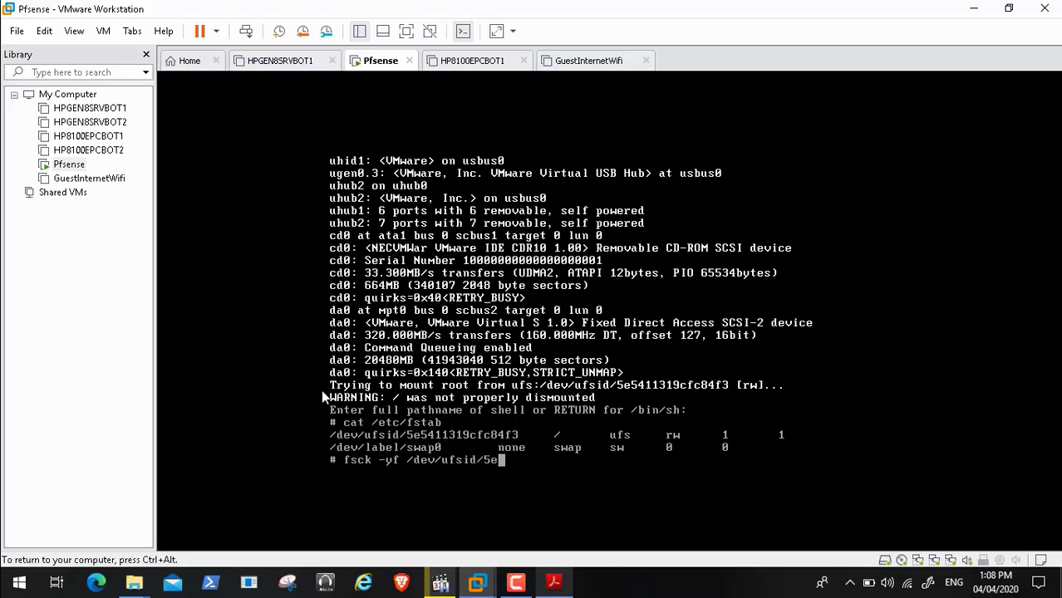
{"action": "type", "text": "5411319c84"}
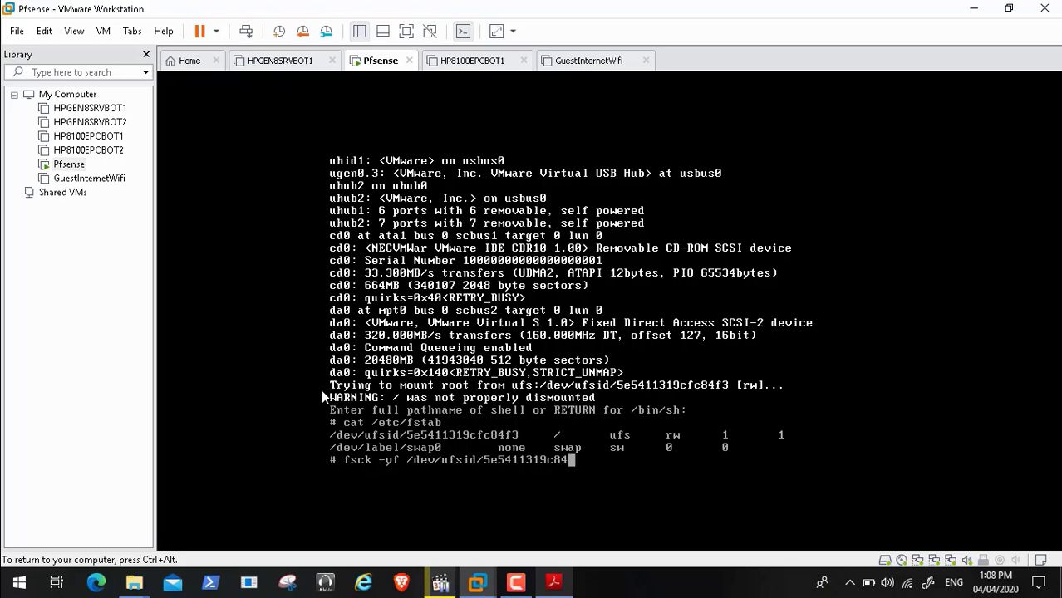
{"action": "type", "text": "f3"}
{"action": "key", "text": "ctrl+alt"}
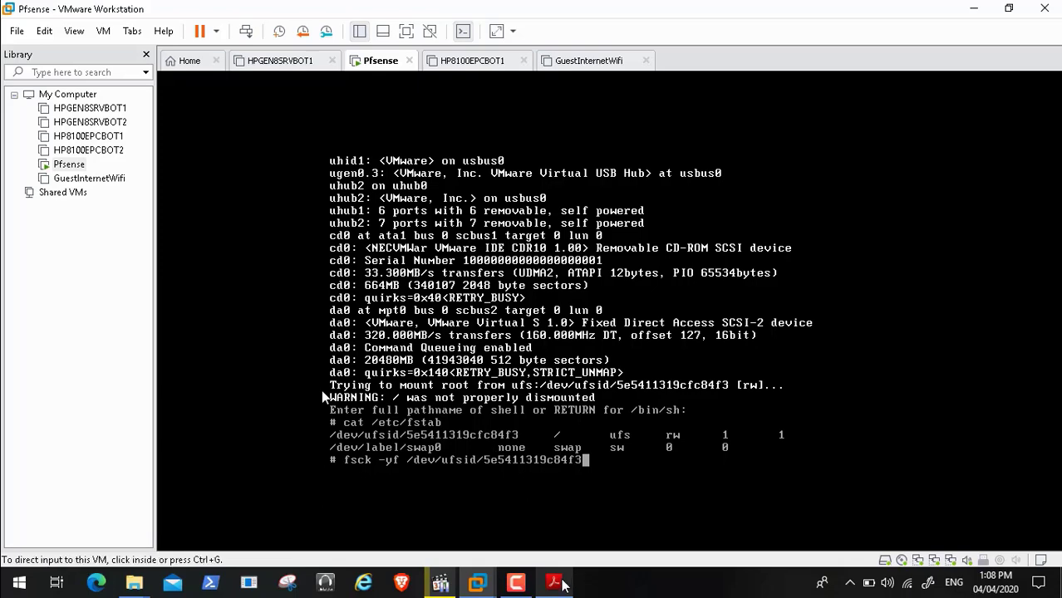
{"action": "left_click", "coordinate": [553, 583]}
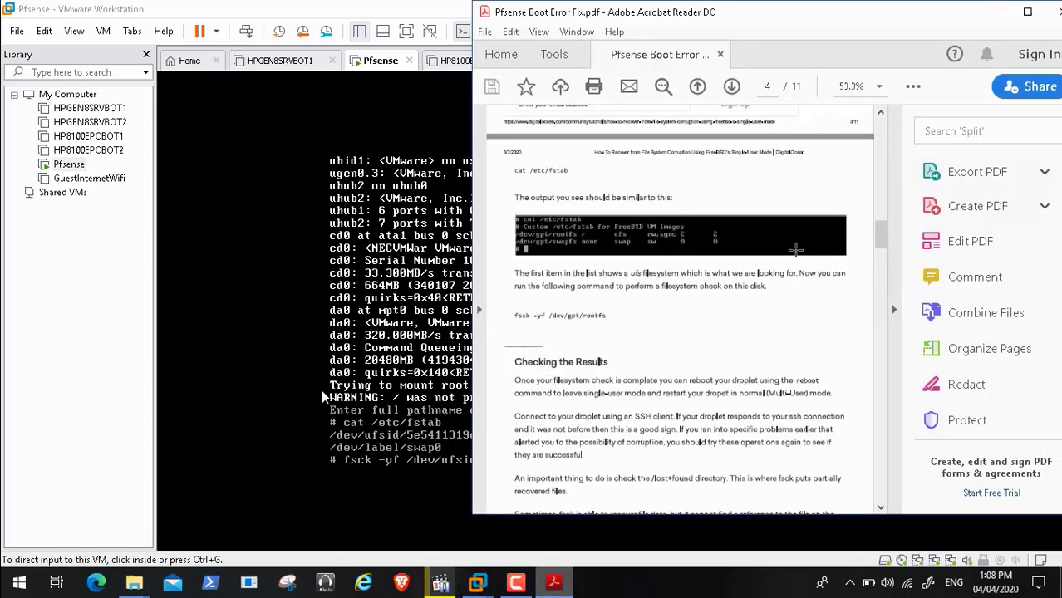
{"action": "left_click", "coordinate": [991, 13]}
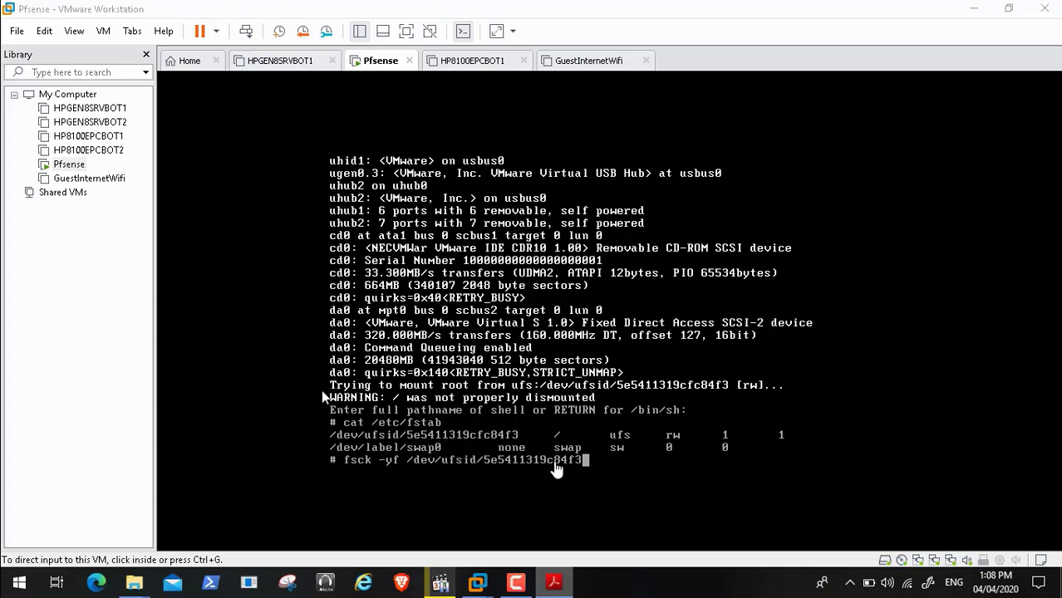
{"action": "left_click", "coordinate": [564, 486]}
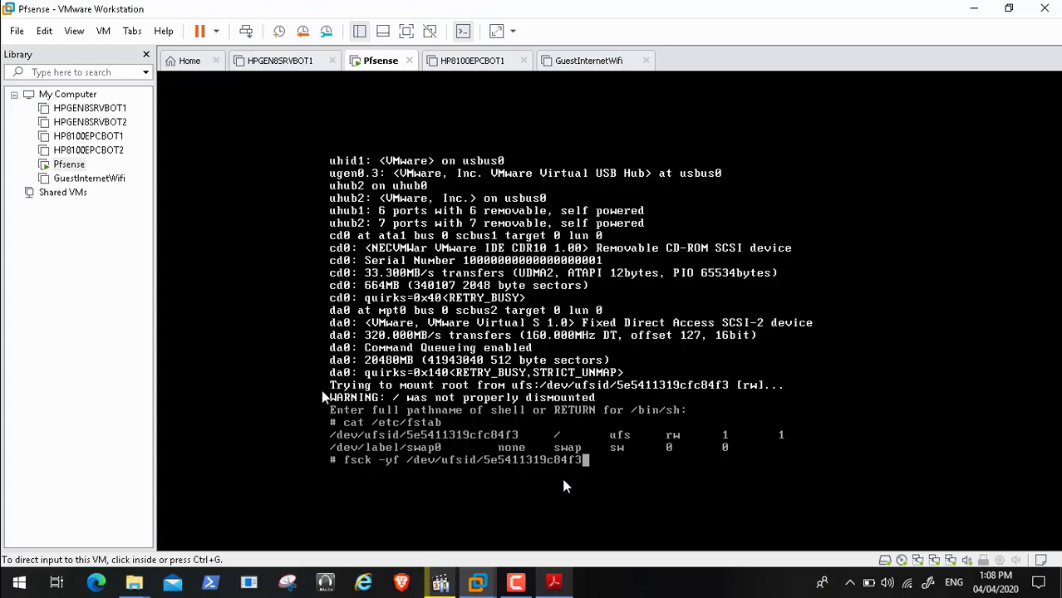
{"action": "left_click", "coordinate": [579, 468]}
{"action": "key", "text": "BackSpace"}
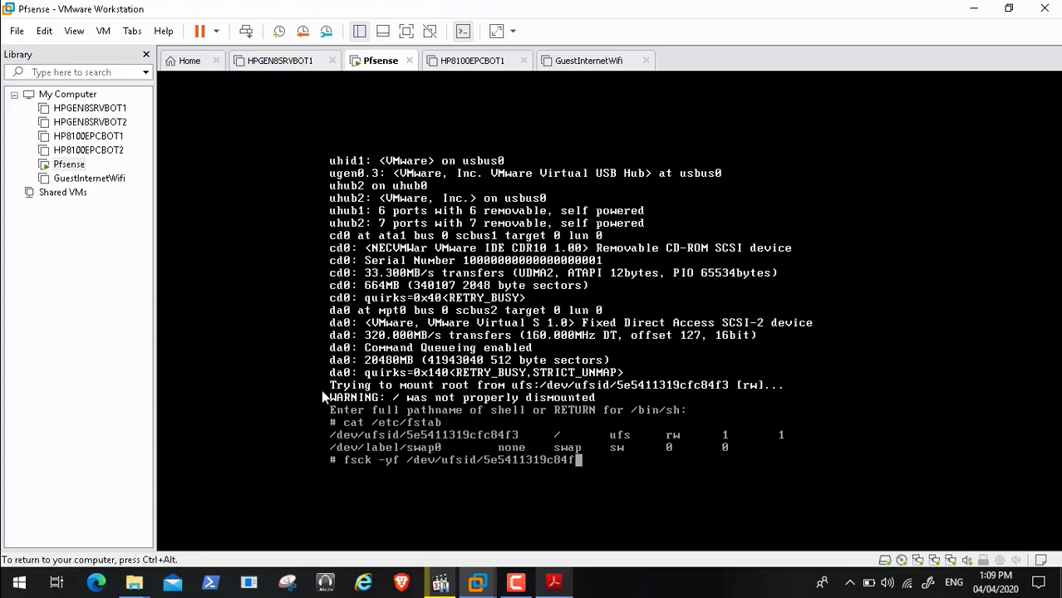
{"action": "key", "text": "BackSpace"}
{"action": "key", "text": "BackSpace"}
{"action": "key", "text": "BackSpace"}
- Run fsck -yf /dev/ufsid/5e5411319cfc84f3 on the root disk, then reboot pfSense
{"action": "type", "text": "fc84f3"}
{"action": "key", "text": "Return"}
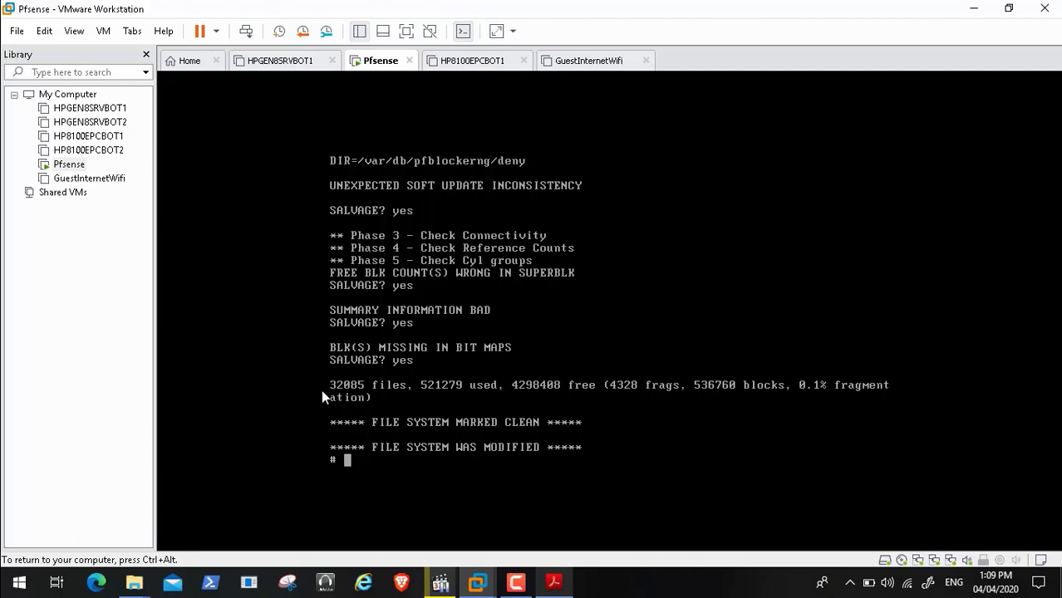
{"action": "type", "text": "reboot"}
{"action": "key", "text": "Return"}
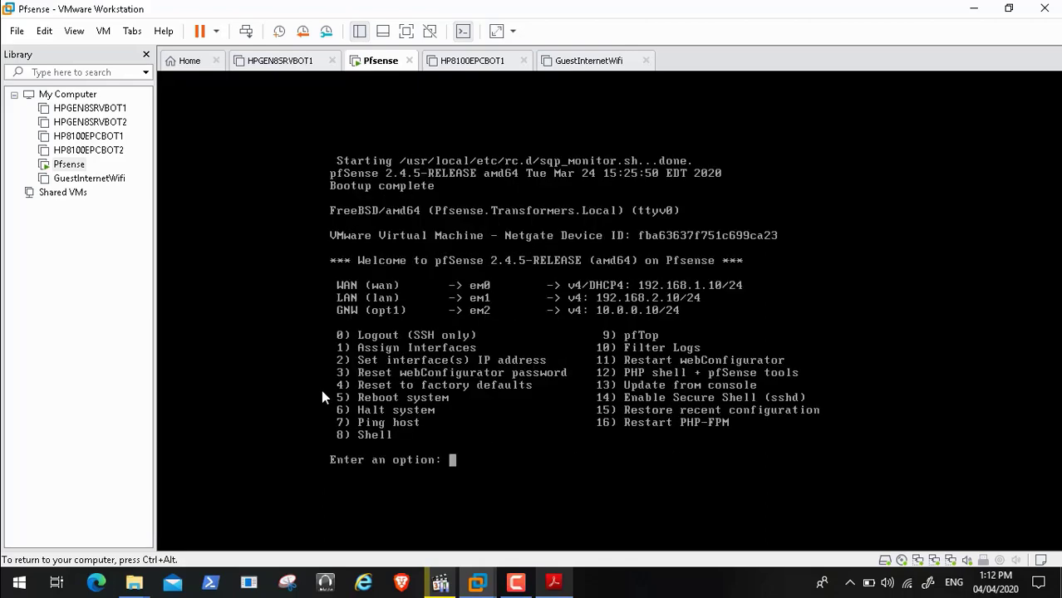
- Close the recovery guide PDF, minimize VMware, and open a new Brave browser tab
{"action": "key", "text": "ctrl+alt"}
{"action": "left_click", "coordinate": [553, 583]}
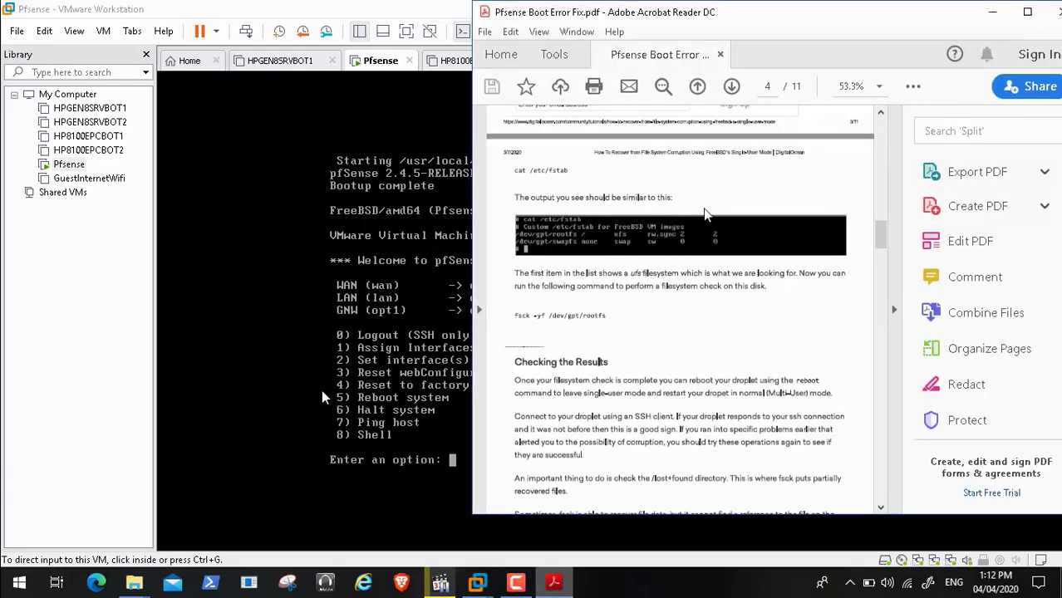
{"action": "key", "text": "alt+F4"}
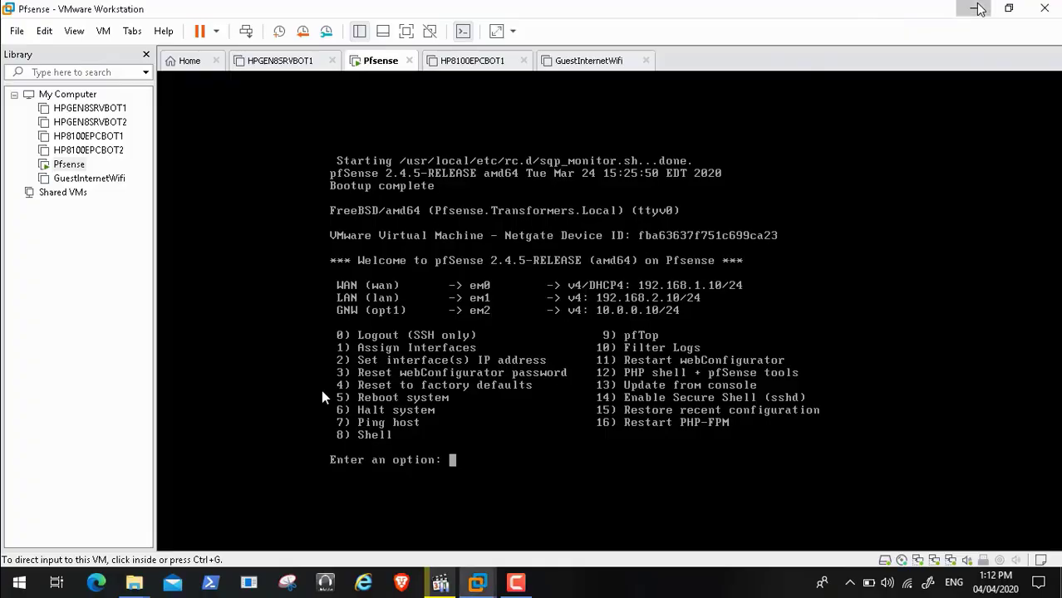
{"action": "left_click", "coordinate": [978, 8]}
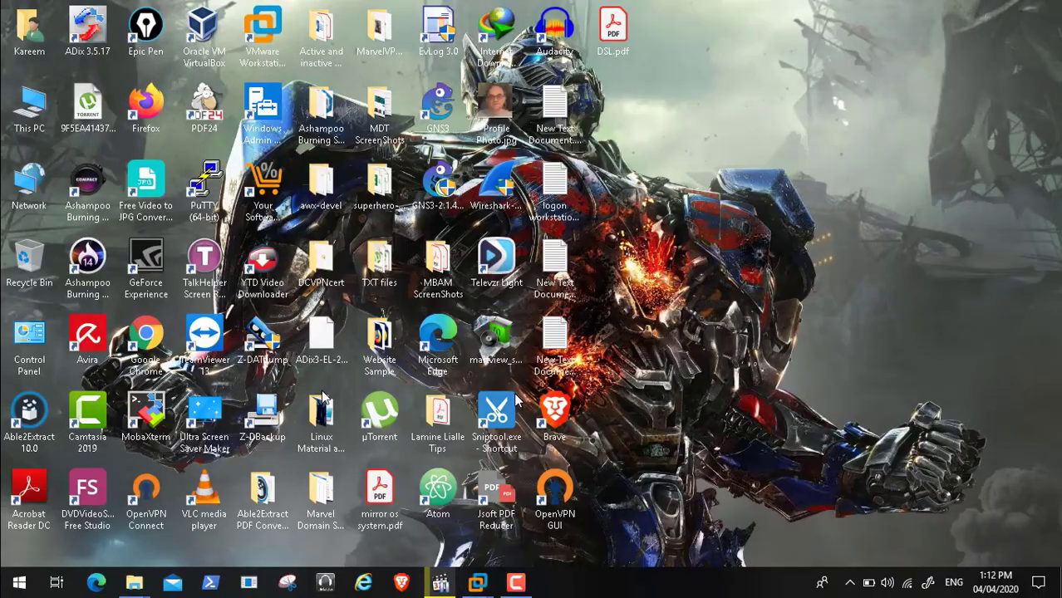
{"action": "left_click", "coordinate": [401, 584]}
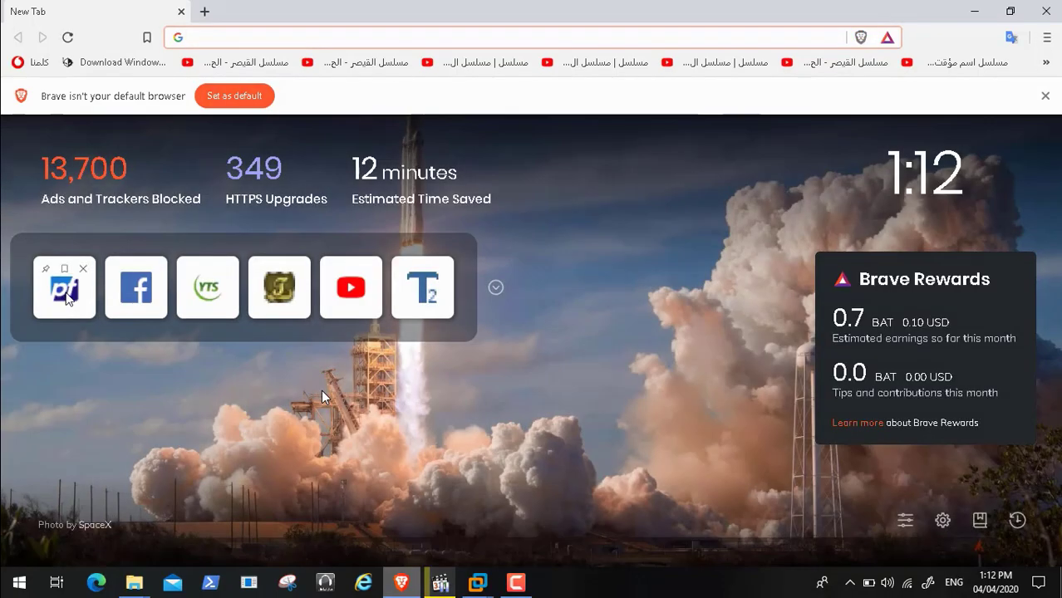
- Sign in to the pfSense webConfigurator at 192.168.2.10 with the admin account's password
{"action": "left_click", "coordinate": [70, 295]}
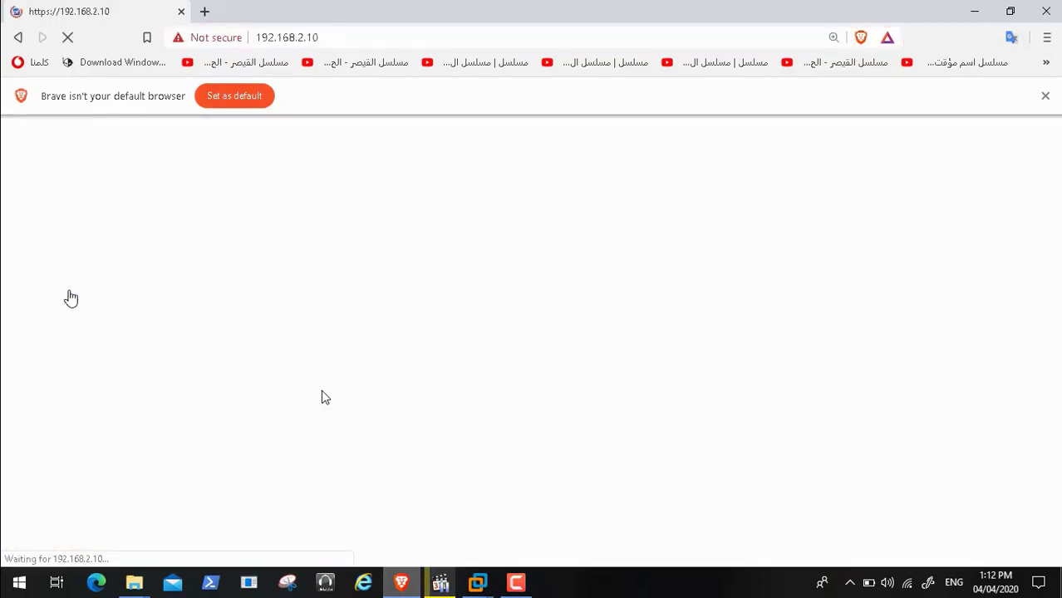
{"action": "type", "text": "admin"}
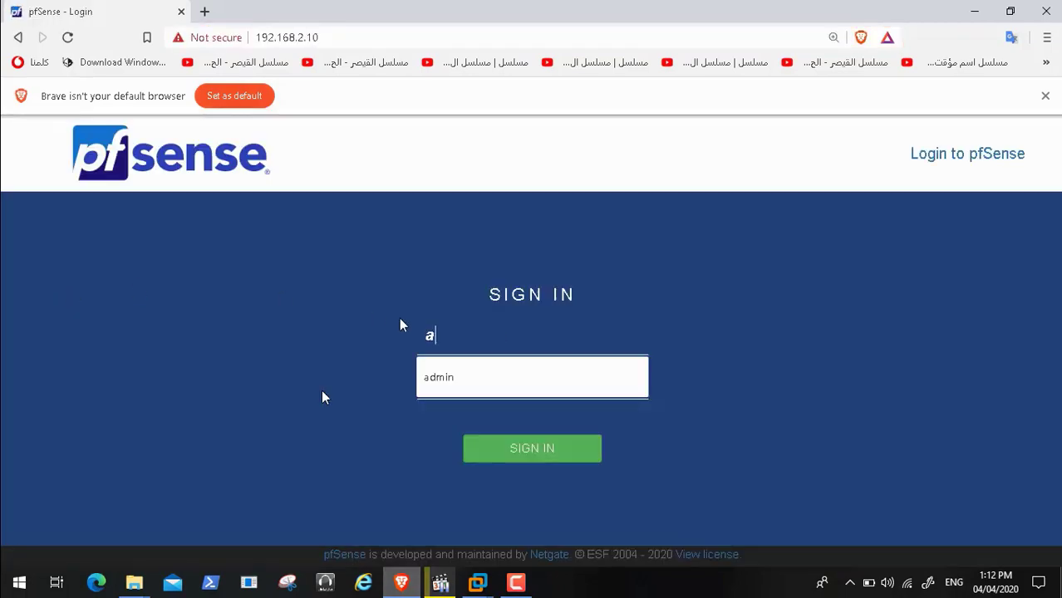
{"action": "key", "text": "Tab"}
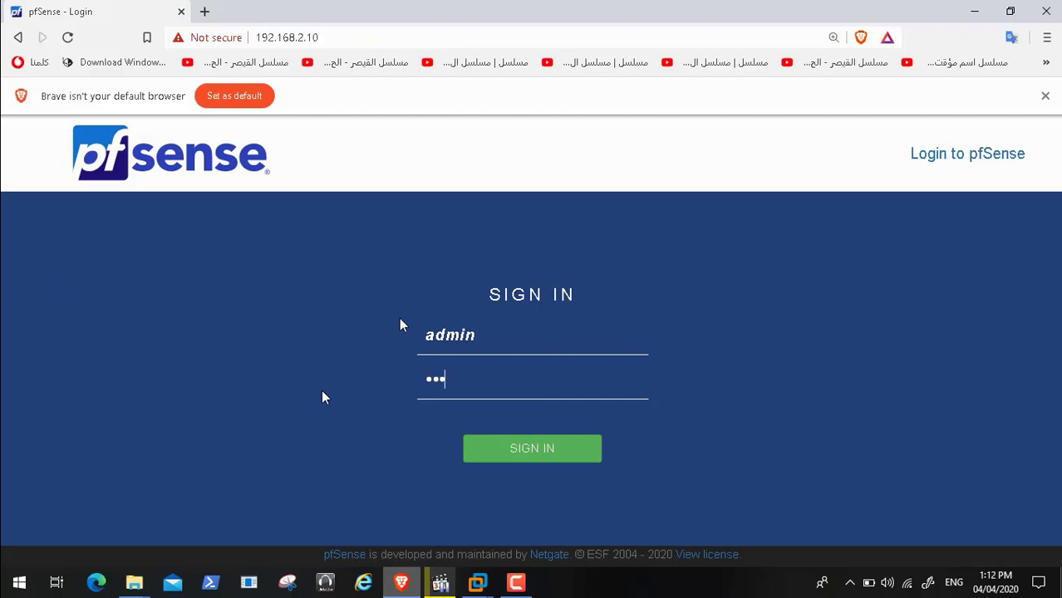
{"action": "key", "text": "Return"}
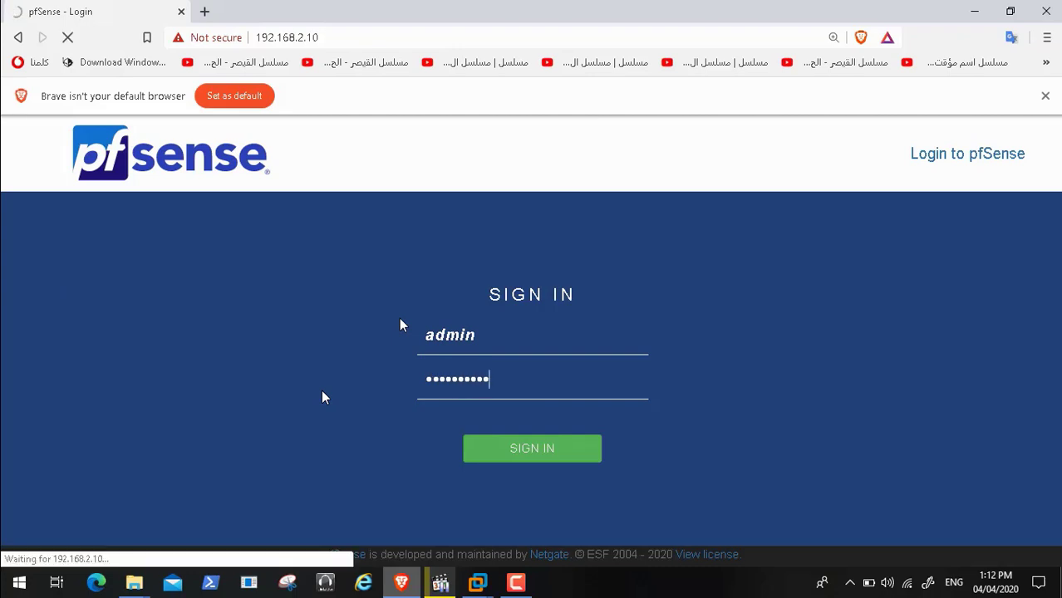
- Glance at the pfSense VM console, then return to the dashboard in the browser
{"action": "left_click", "coordinate": [972, 10]}
{"action": "mouse_move", "coordinate": [479, 586]}
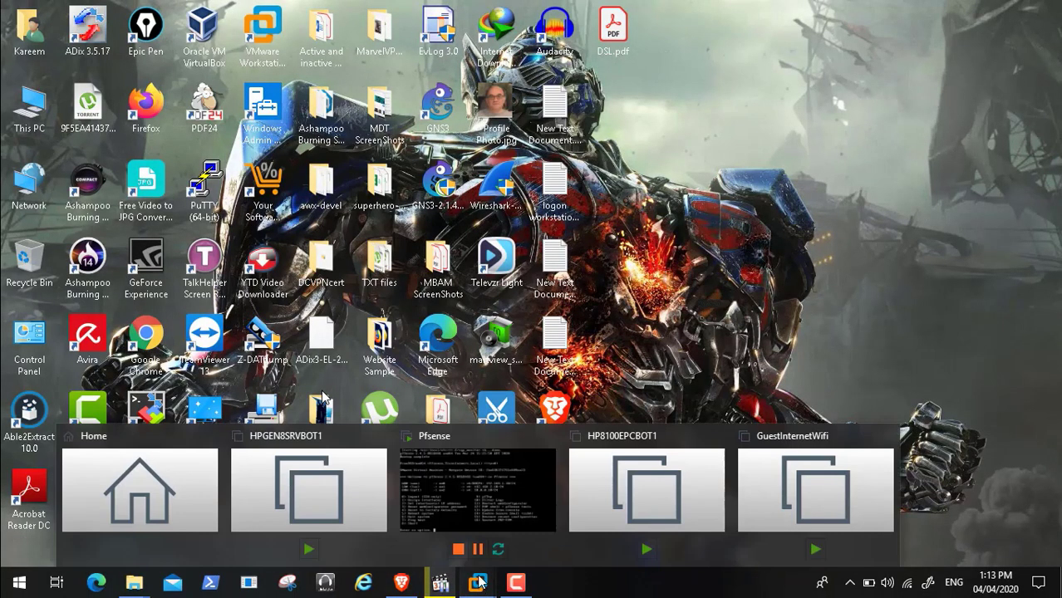
{"action": "left_click", "coordinate": [486, 486]}
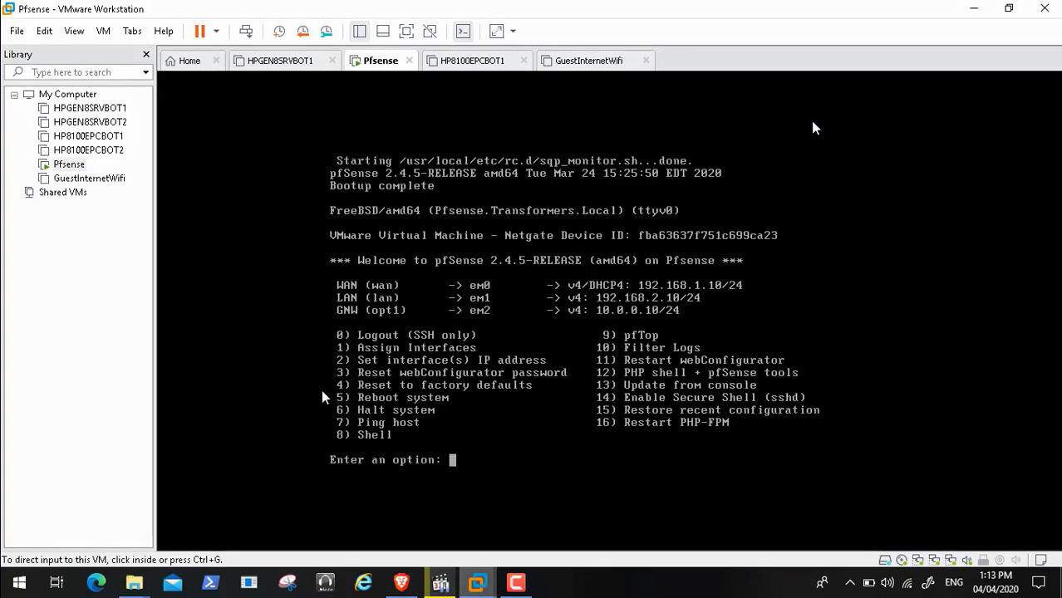
{"action": "left_click", "coordinate": [973, 8]}
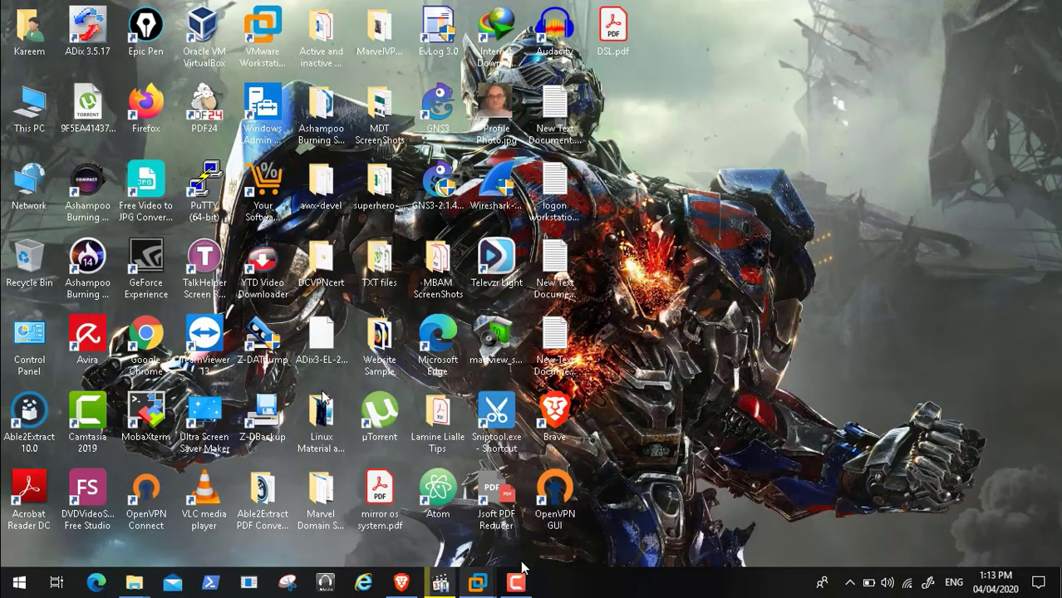
{"action": "left_click", "coordinate": [516, 584]}
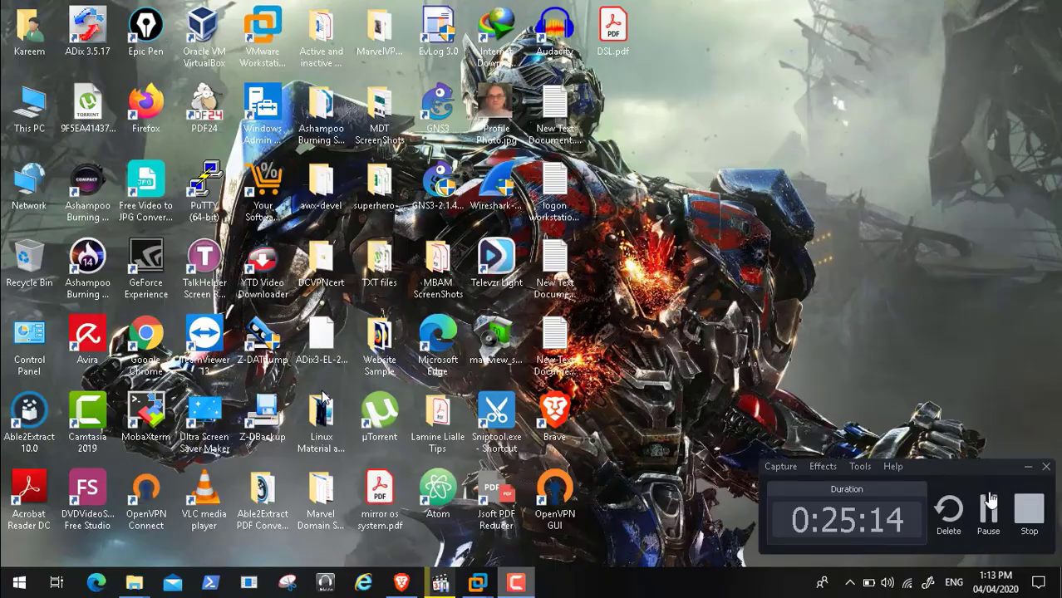
{"action": "left_click", "coordinate": [987, 509]}
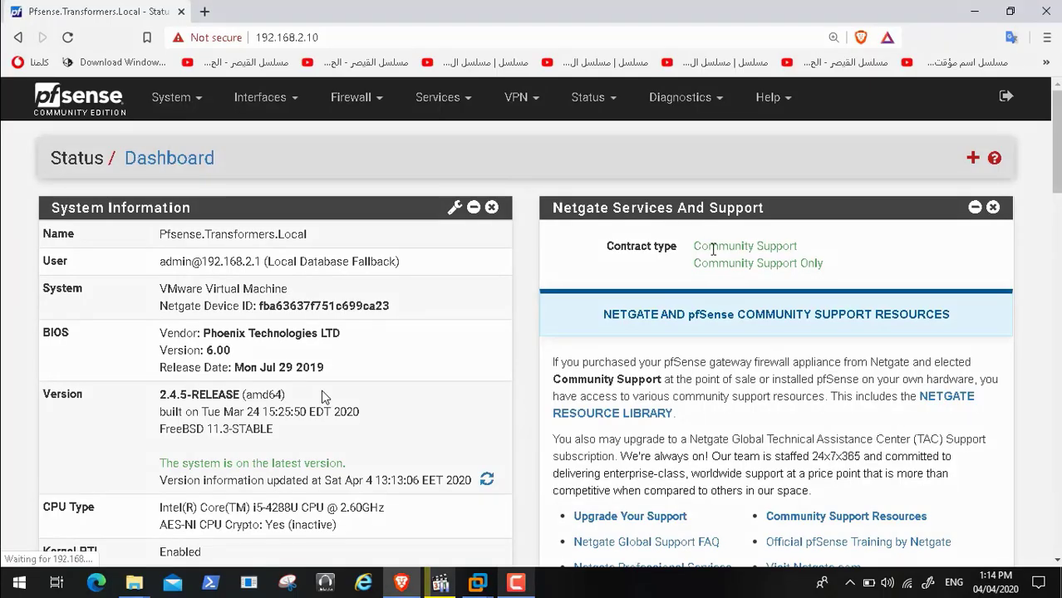
{"action": "left_click", "coordinate": [449, 99]}
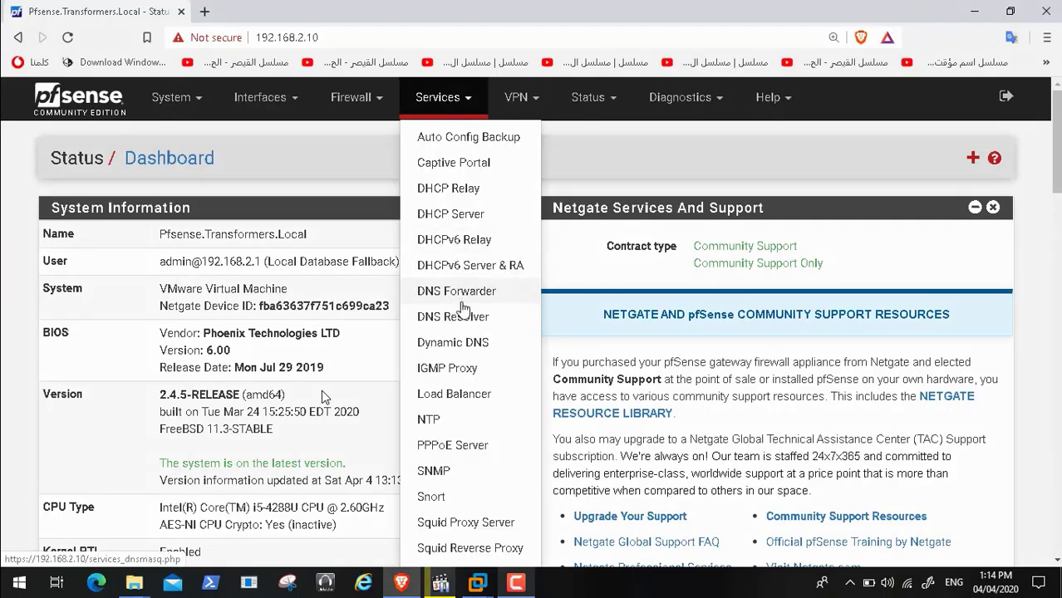
{"action": "left_click", "coordinate": [438, 497]}
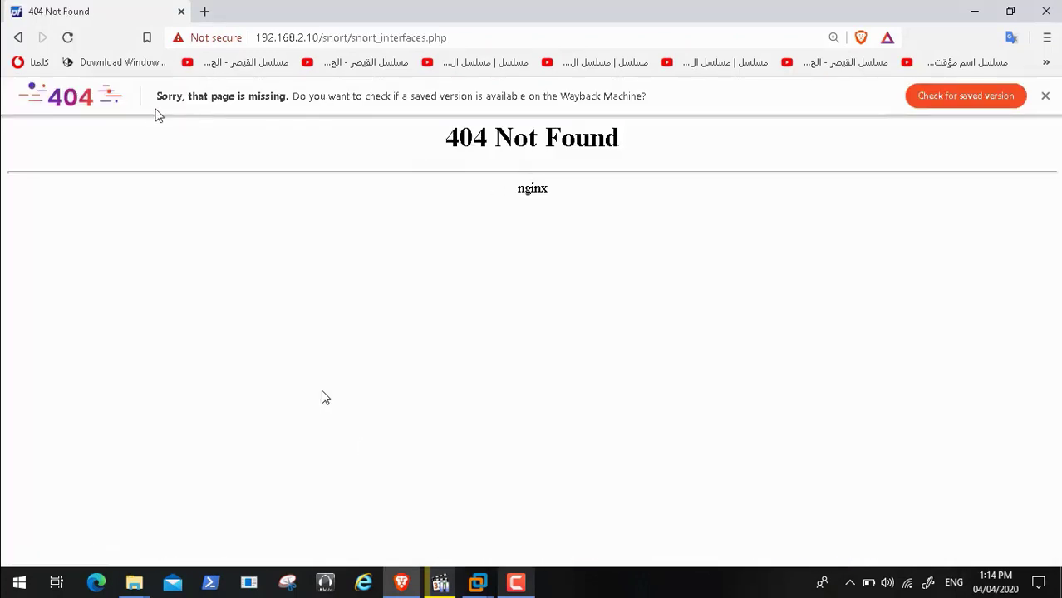
{"action": "left_click", "coordinate": [19, 38]}
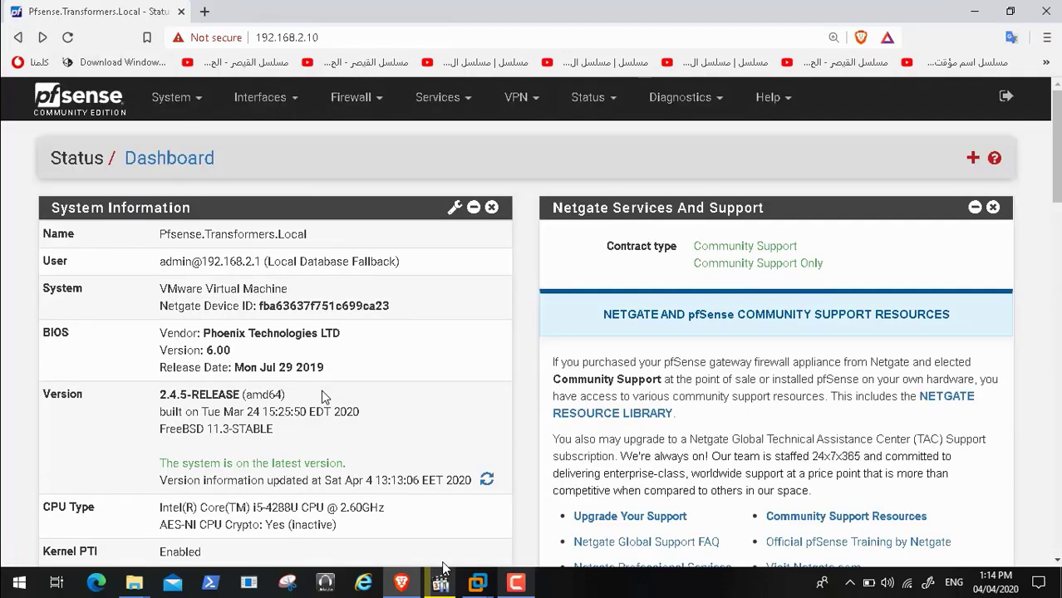
{"action": "mouse_move", "coordinate": [477, 582]}
{"action": "left_click", "coordinate": [486, 497]}
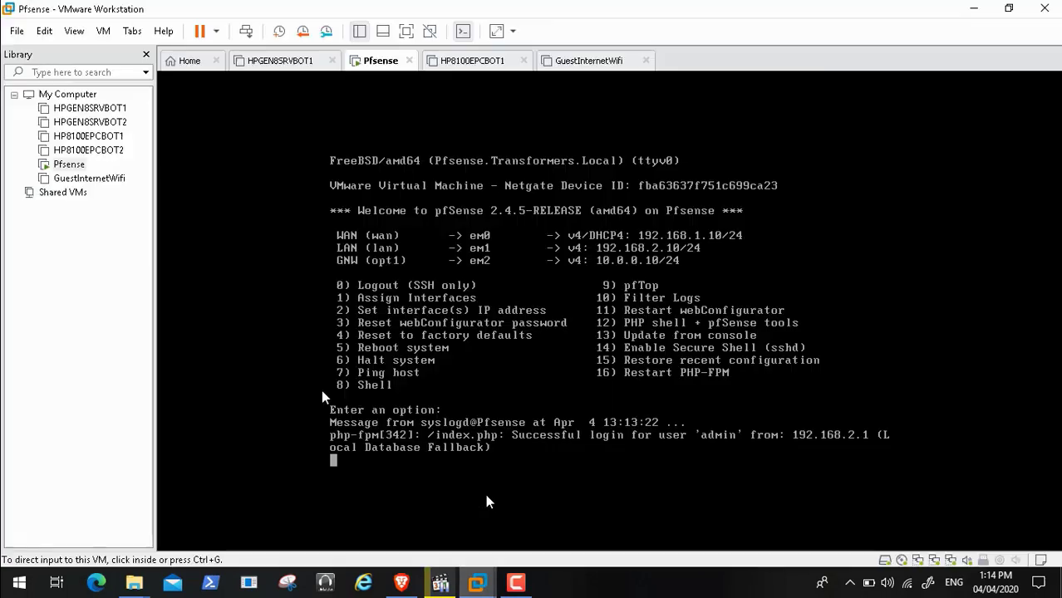
{"action": "left_click", "coordinate": [972, 14]}
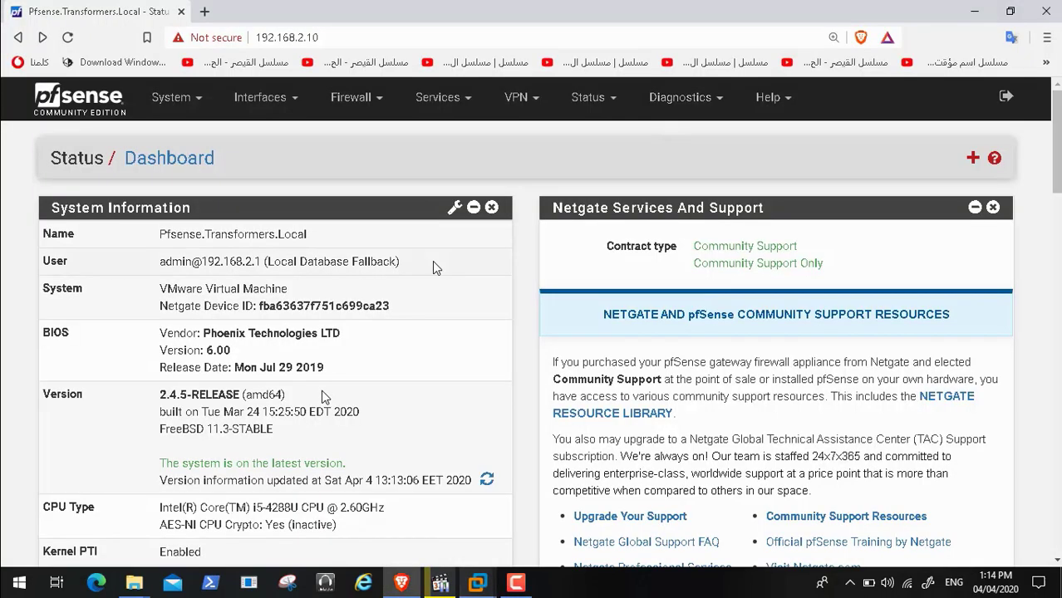
{"action": "left_click", "coordinate": [191, 99]}
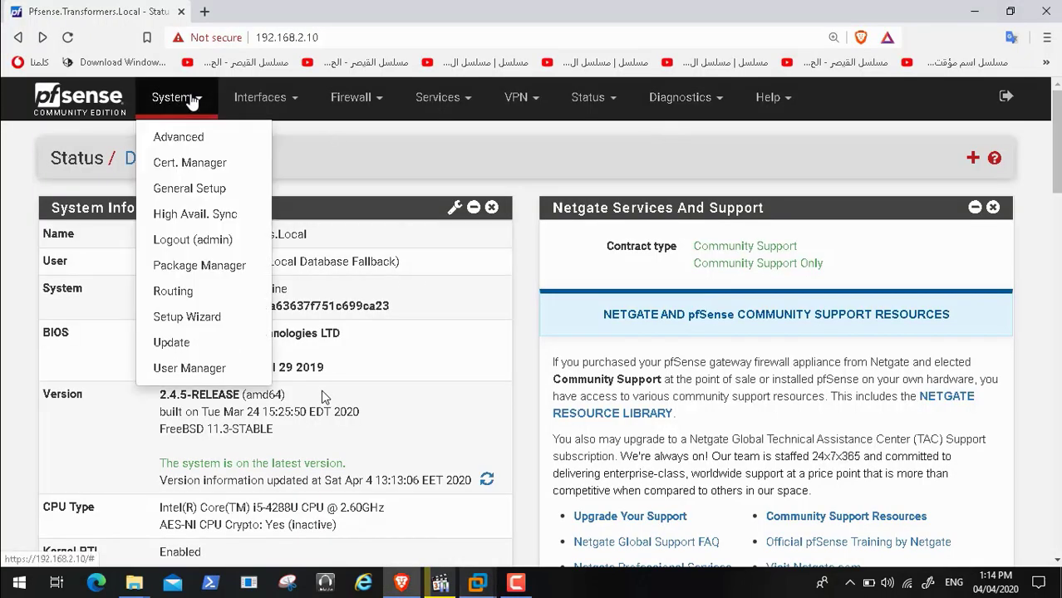
- Upgrade openvpn-client-export from 1.4.20 to 1.4.21 and return to Installed Packages
{"action": "left_click", "coordinate": [210, 264]}
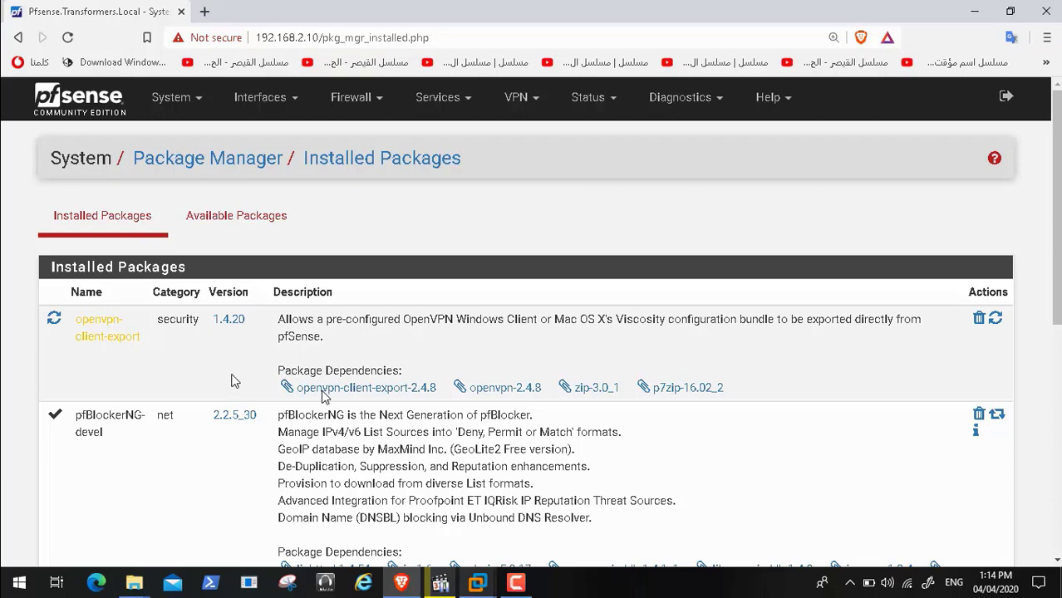
{"action": "left_click", "coordinate": [55, 321]}
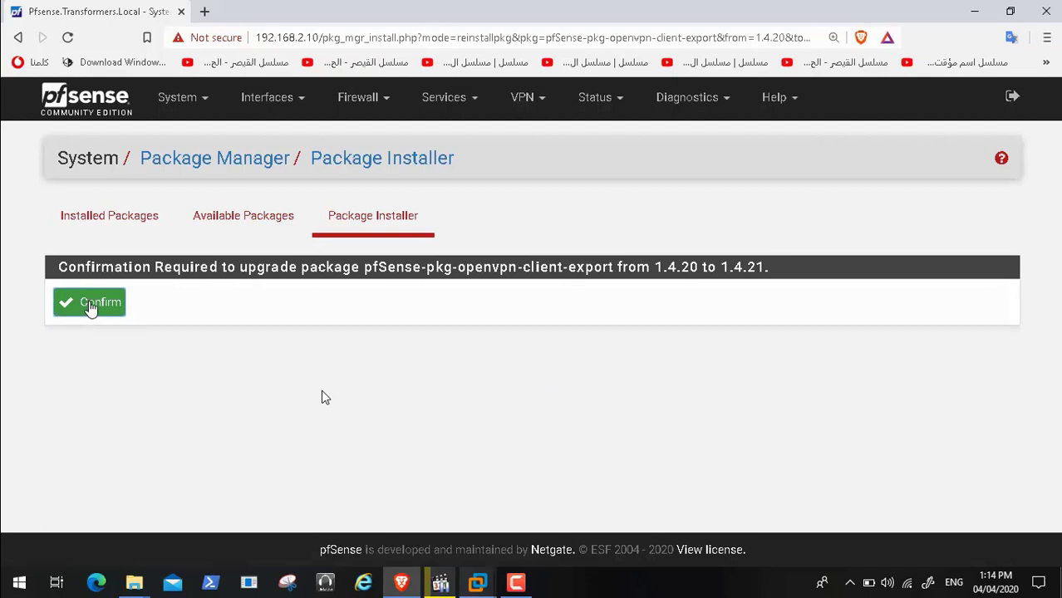
{"action": "left_click", "coordinate": [90, 304]}
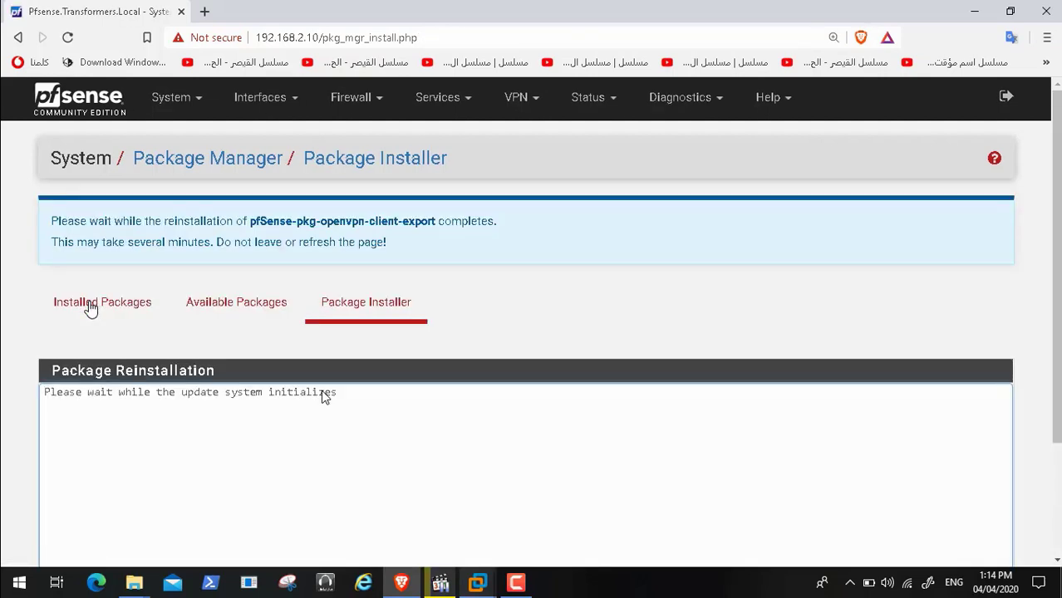
{"action": "mouse_move", "coordinate": [477, 581]}
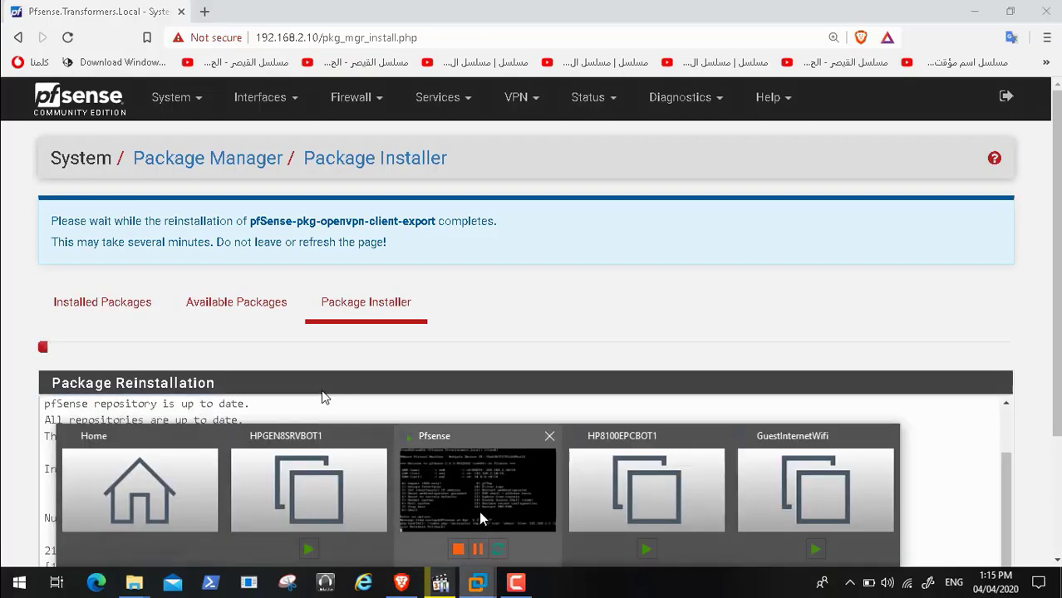
{"action": "left_click", "coordinate": [478, 511]}
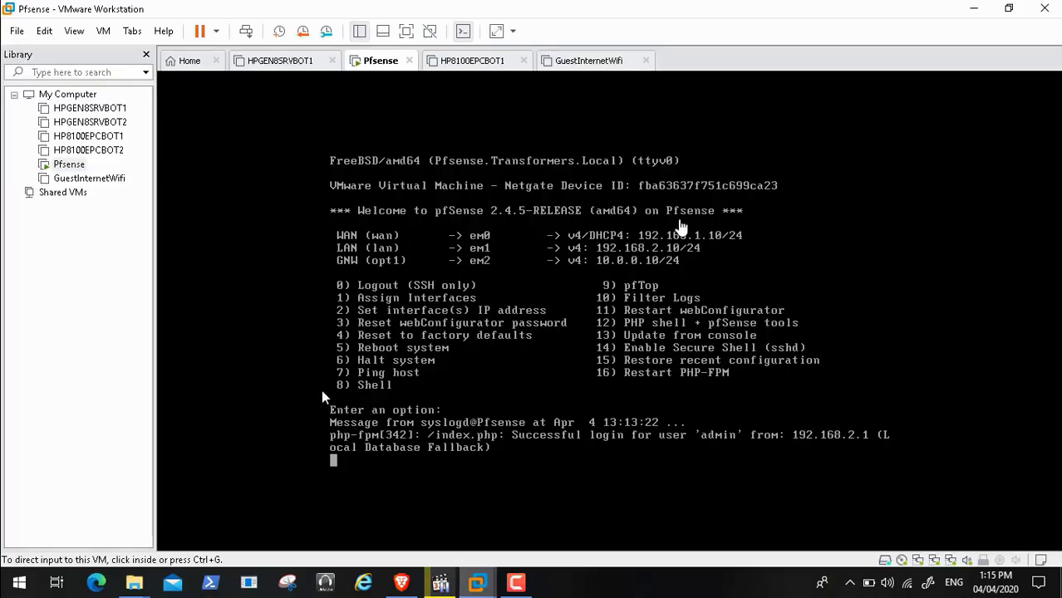
{"action": "left_click", "coordinate": [970, 9]}
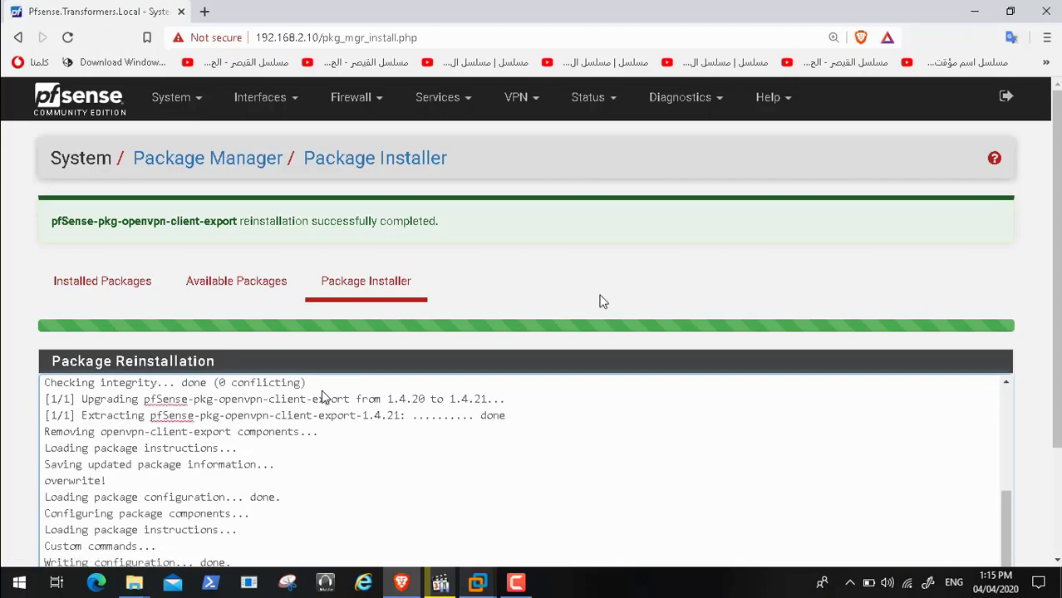
{"action": "mouse_move", "coordinate": [1057, 271]}
{"action": "left_mouse_down"}
{"action": "mouse_move", "coordinate": [1059, 380]}
{"action": "mouse_move", "coordinate": [1057, 264]}
{"action": "left_mouse_up"}
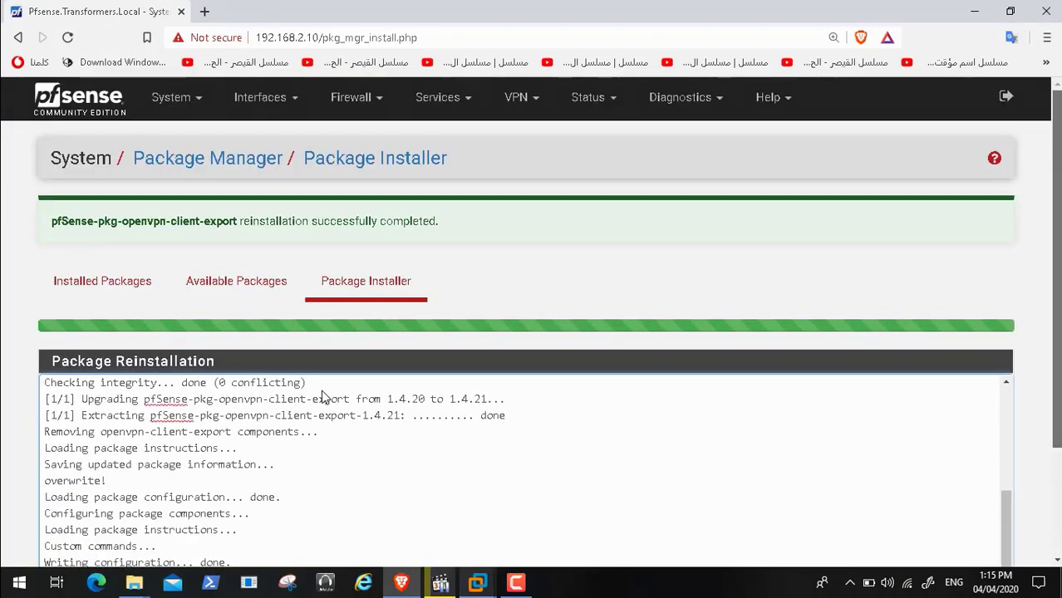
{"action": "left_click", "coordinate": [97, 287]}
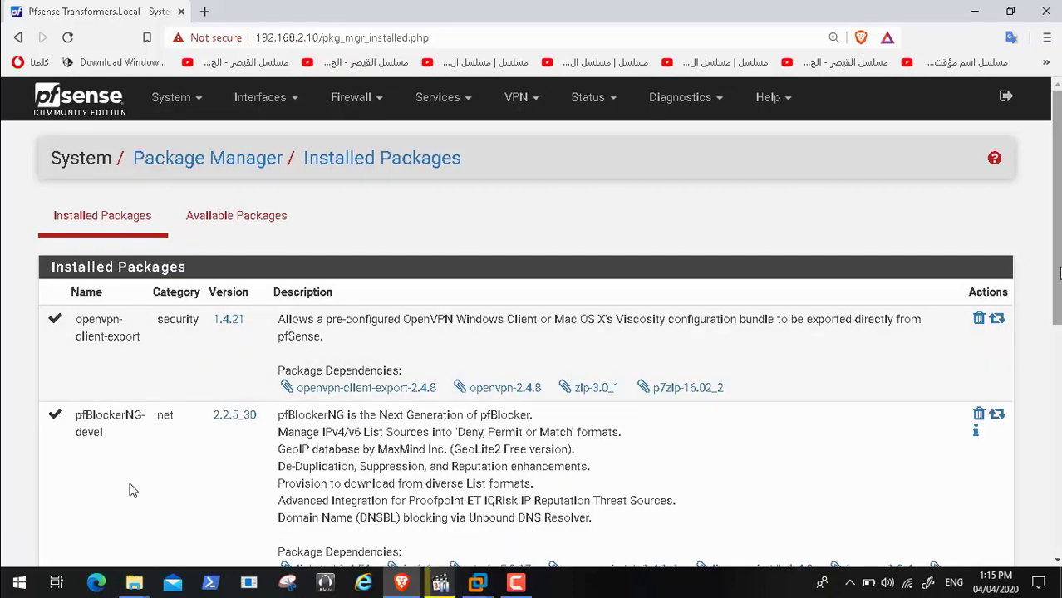
- Review the installed packages list, where openvpn-client-export now shows version 1.4.21
{"action": "scroll", "coordinate": [129, 490], "scroll_direction": "down", "scroll_amount": 3}
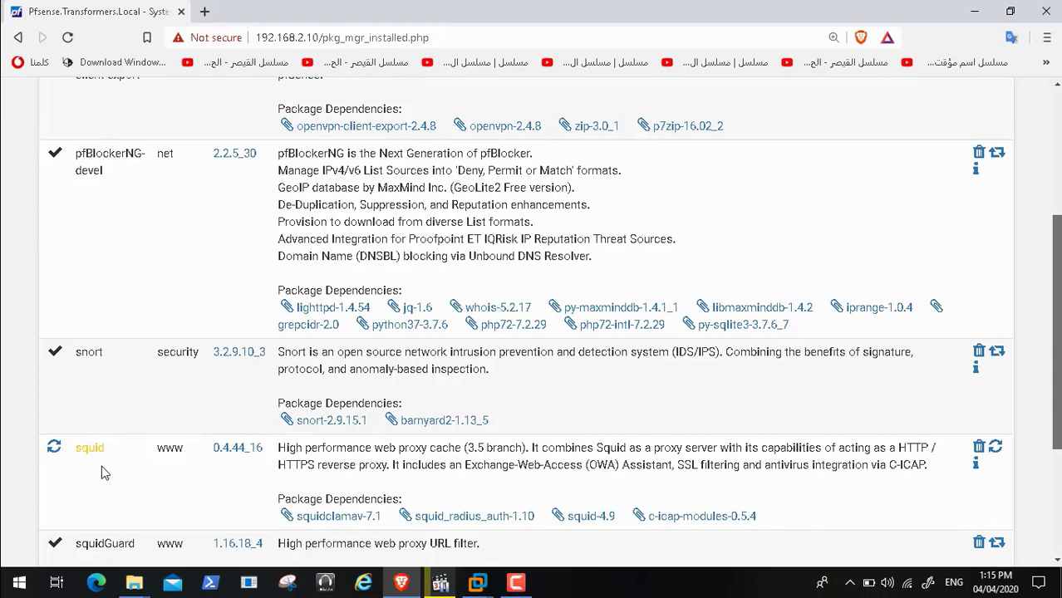
{"action": "key", "text": "space"}
{"action": "left_click", "coordinate": [12, 565]}
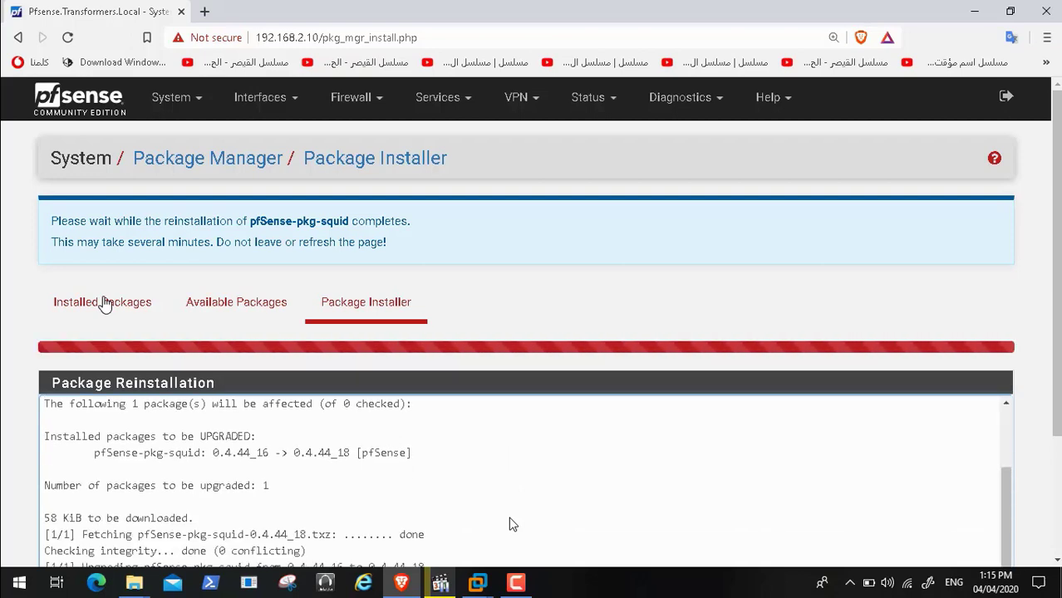
- Check the pfSense VM console, then return to the pfSense-pkg-squid reinstall log
{"action": "mouse_move", "coordinate": [478, 584]}
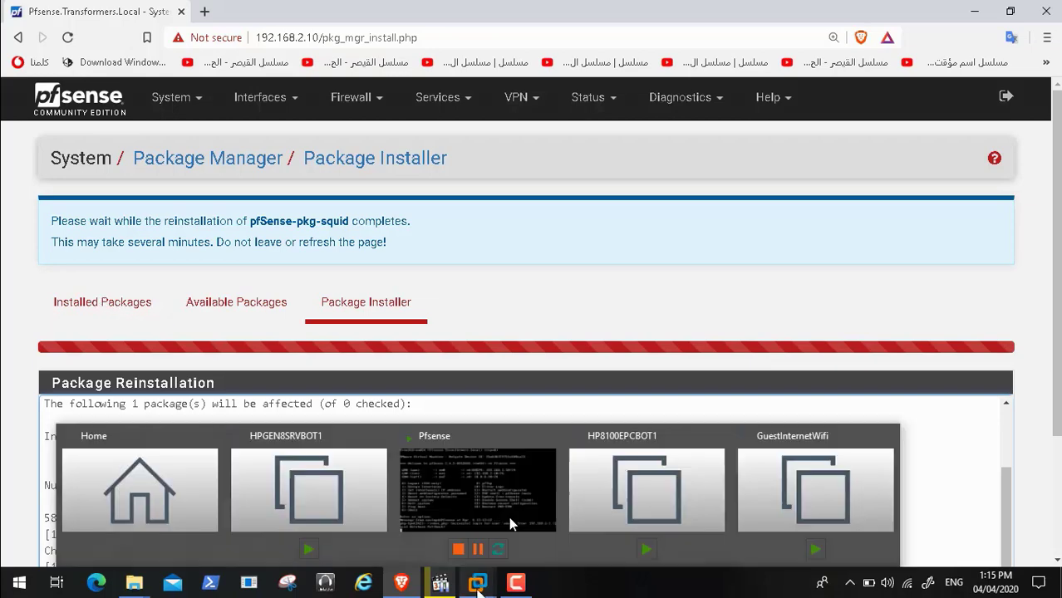
{"action": "left_click", "coordinate": [509, 519]}
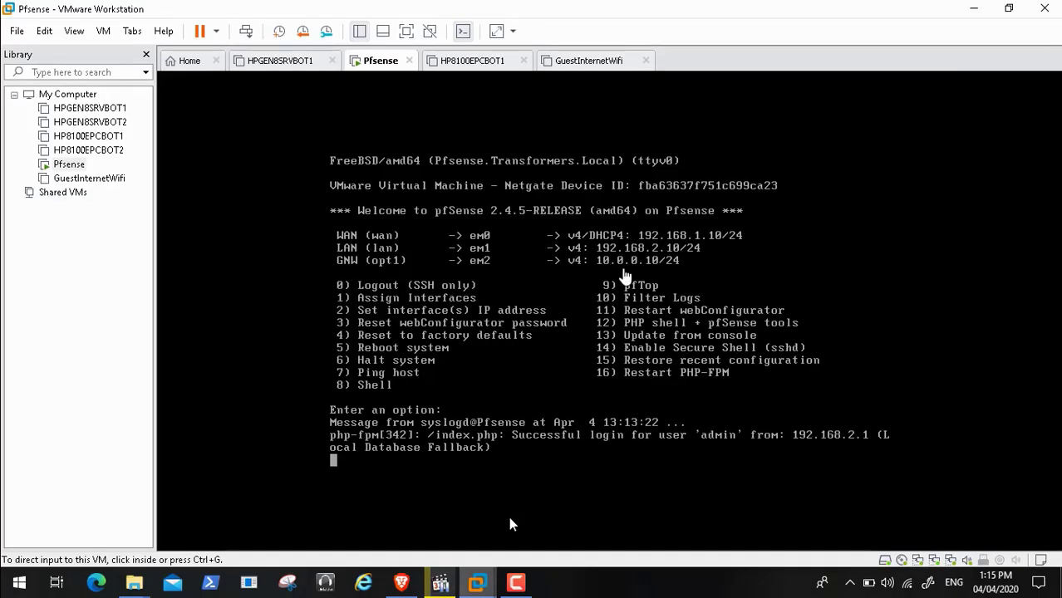
{"action": "left_click", "coordinate": [974, 8]}
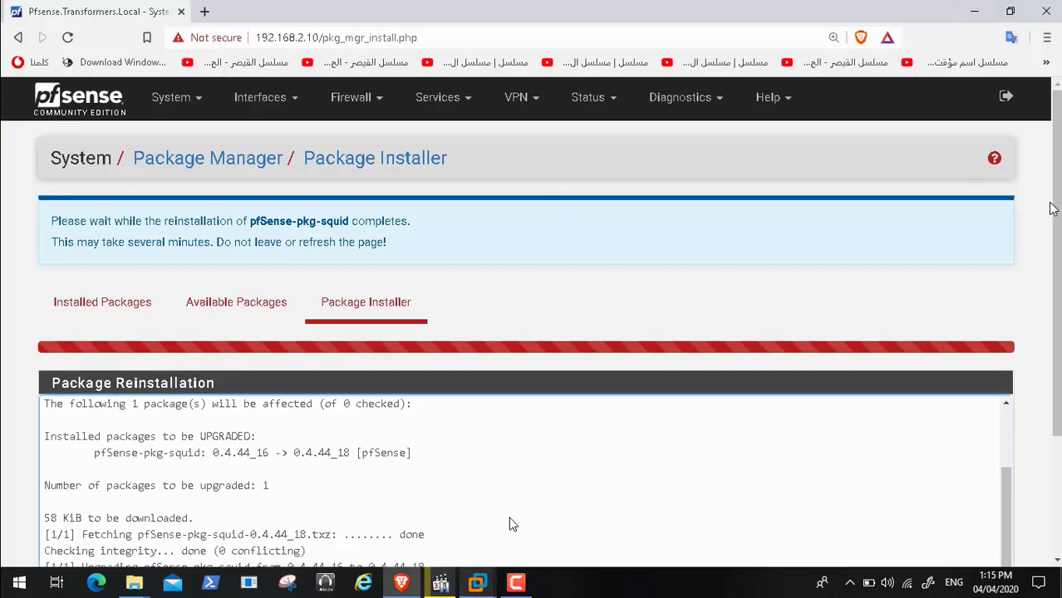
{"action": "scroll", "coordinate": [510, 523], "scroll_direction": "down", "scroll_amount": 2}
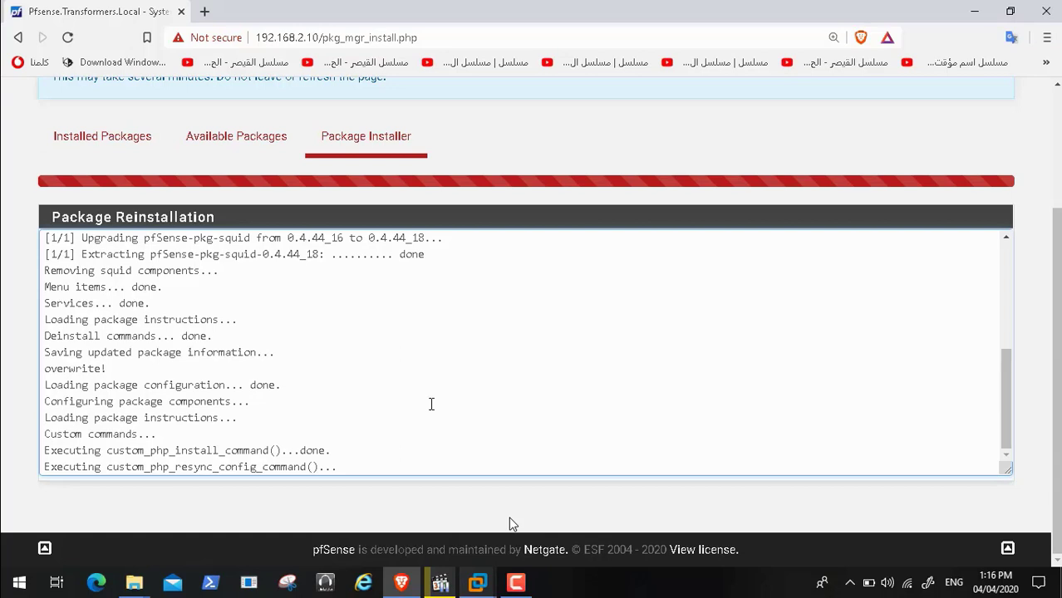
{"action": "left_click", "coordinate": [515, 582]}
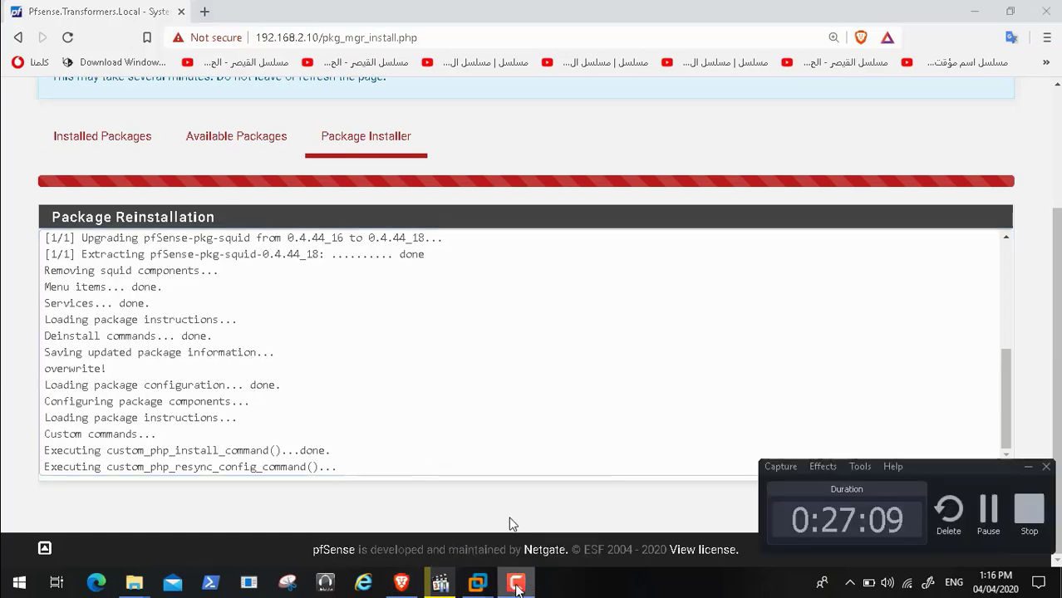
{"action": "left_click", "coordinate": [1028, 467]}
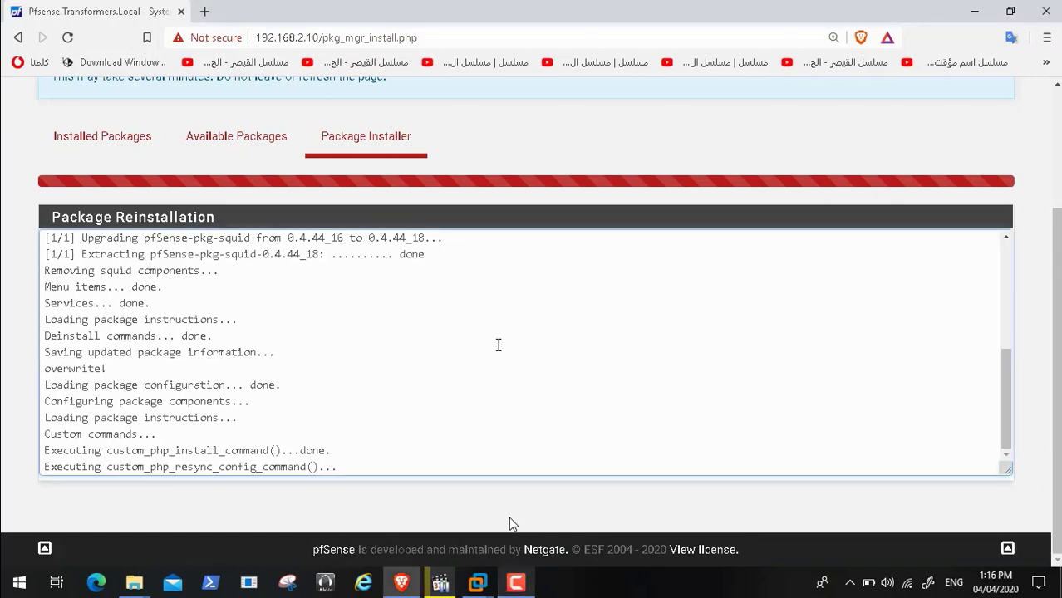
- Check the console again and scroll the installer log to confirm the squid reinstall ended in Success
{"action": "mouse_move", "coordinate": [478, 583]}
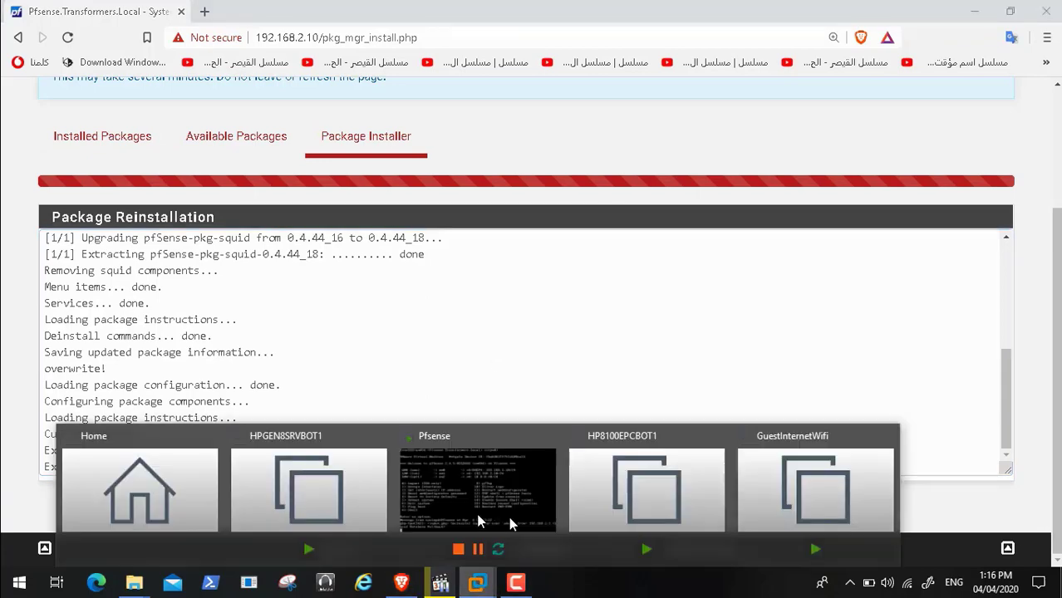
{"action": "left_click", "coordinate": [468, 500]}
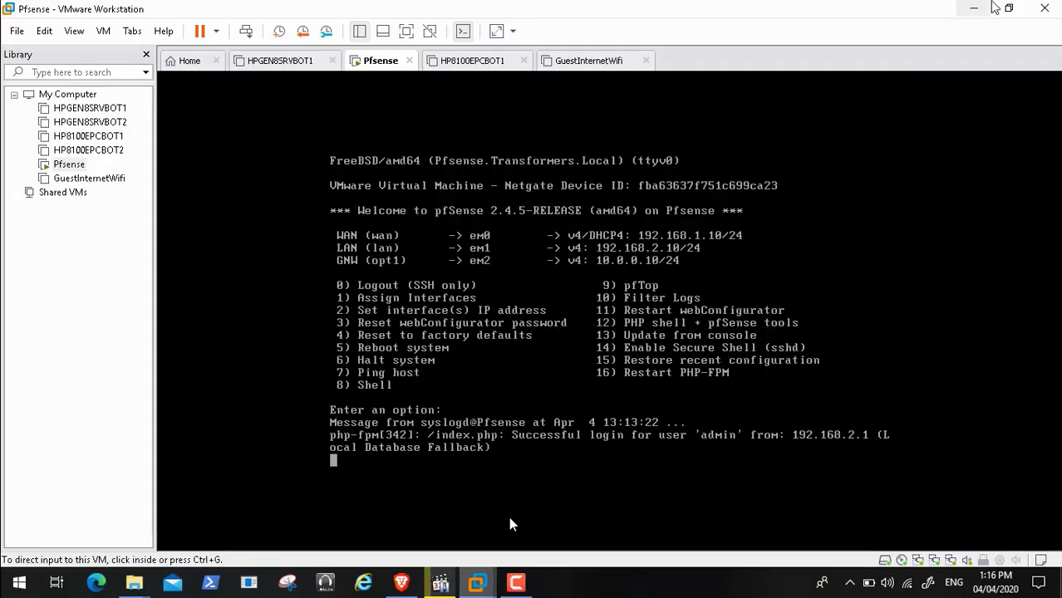
{"action": "left_click", "coordinate": [974, 9]}
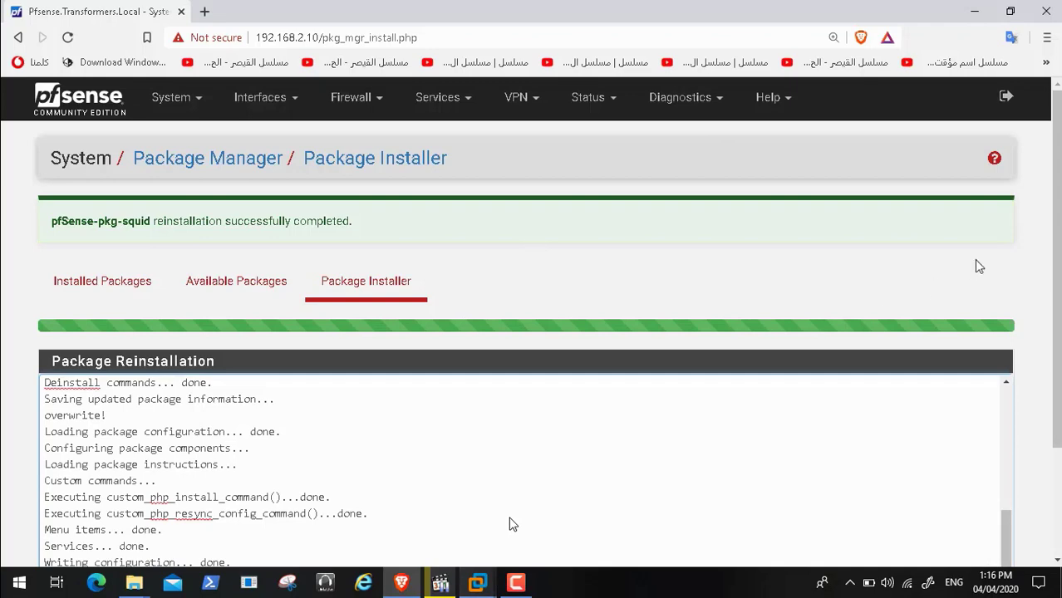
{"action": "scroll", "coordinate": [512, 524], "scroll_direction": "down", "scroll_amount": 3}
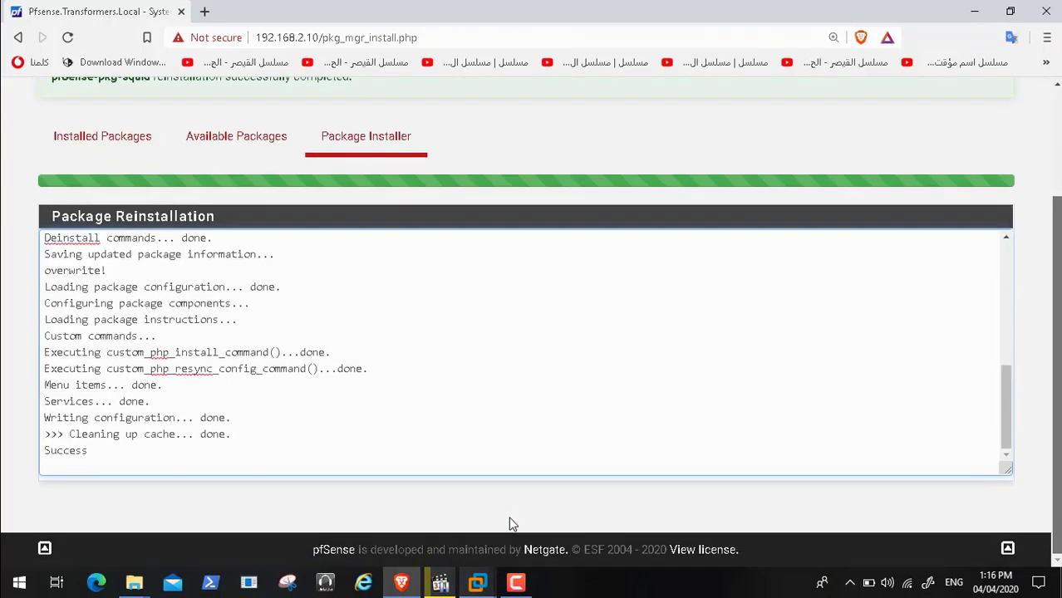
{"action": "scroll", "coordinate": [512, 524], "scroll_direction": "up", "scroll_amount": 3}
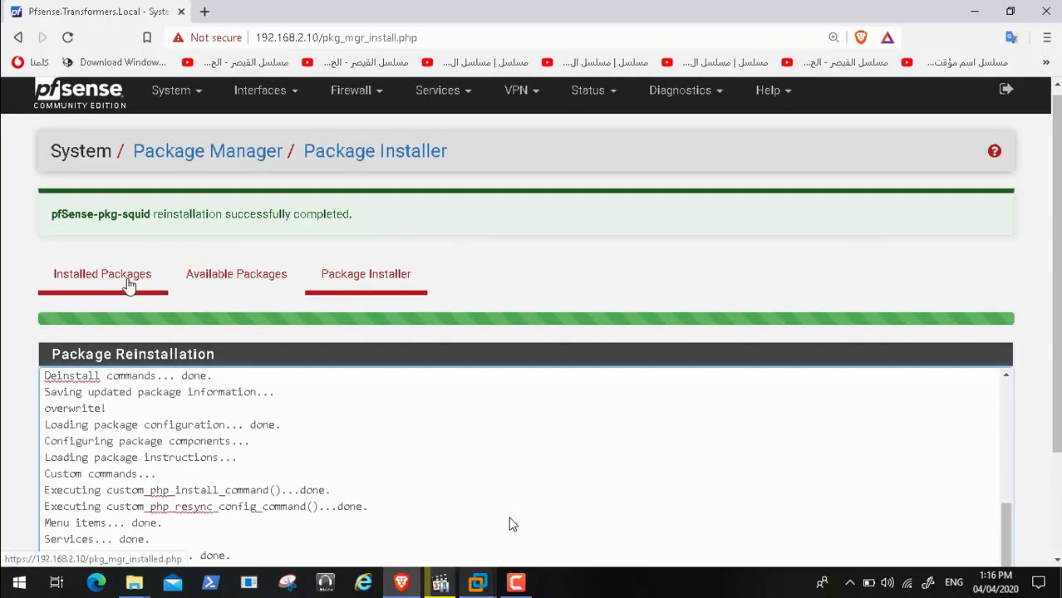
- Show Installed Packages with squid 0.4.44_18, snort 3.2.9.10_3 and squidGuard 1.16.18_4
{"action": "left_click", "coordinate": [129, 285]}
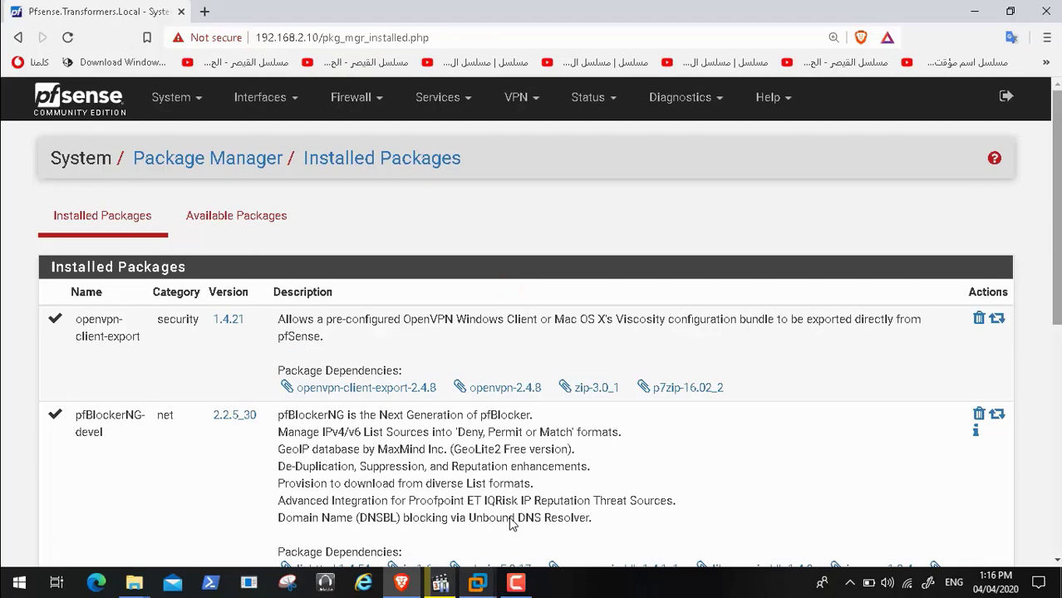
{"action": "scroll", "coordinate": [512, 524], "scroll_direction": "down", "scroll_amount": 3}
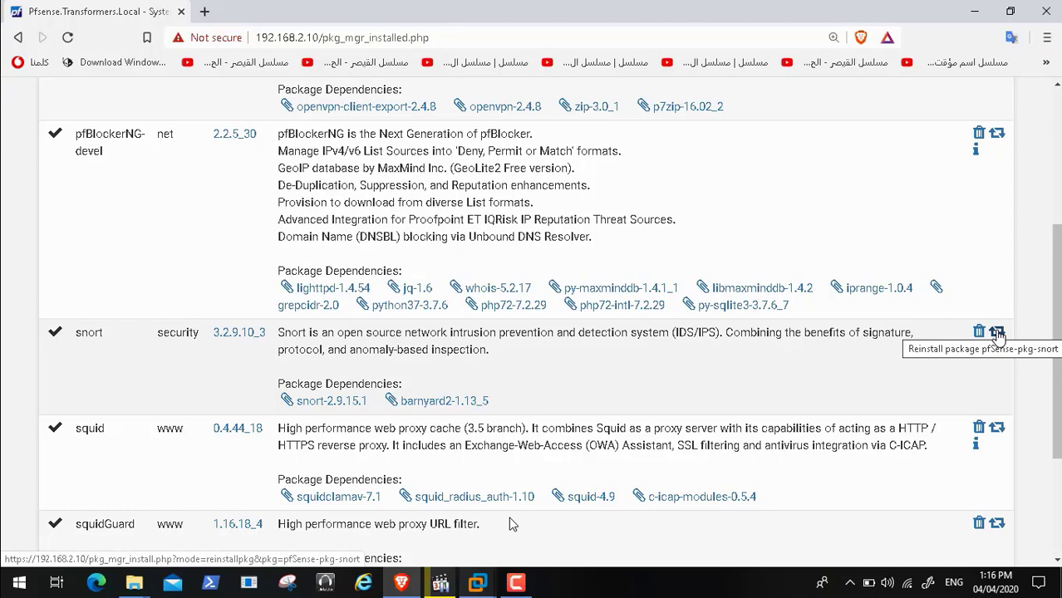
- Reinstall pfSense-pkg-snort, follow its log to Success, and go back to Installed Packages
{"action": "left_click", "coordinate": [996, 333]}
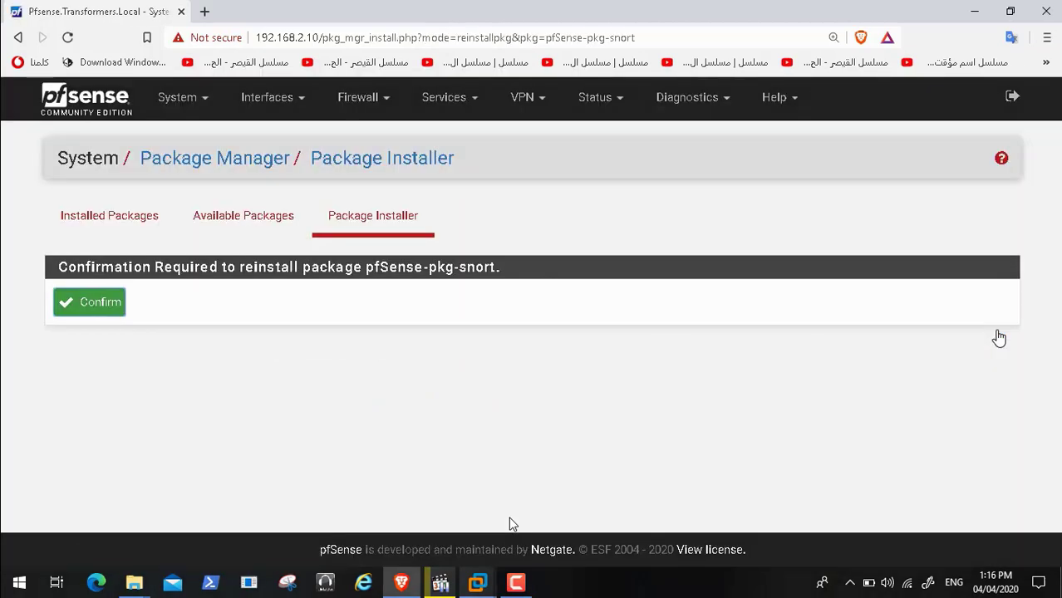
{"action": "left_click", "coordinate": [88, 305]}
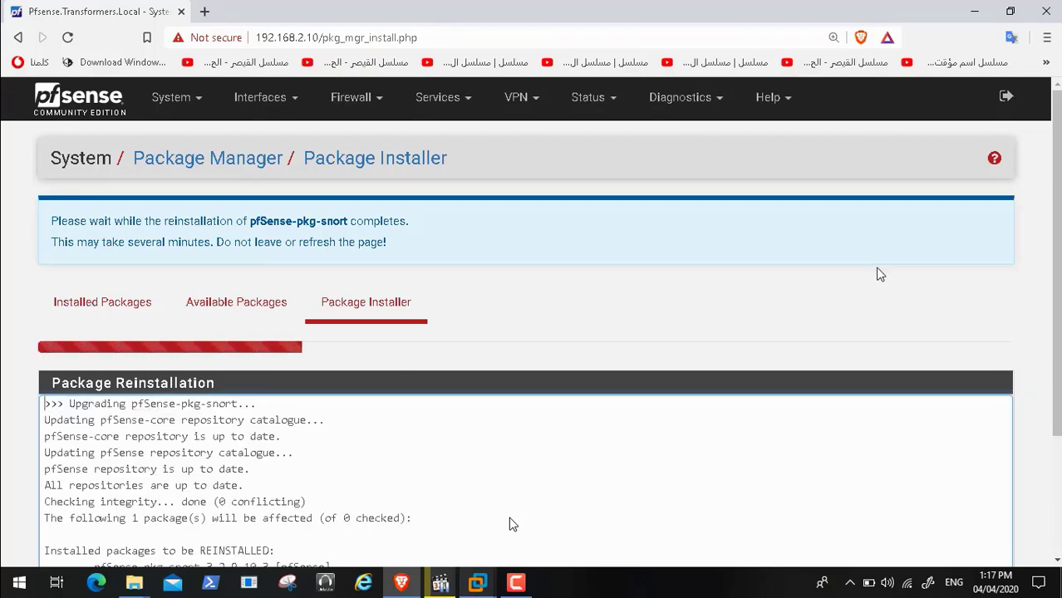
{"action": "scroll", "coordinate": [511, 523], "scroll_direction": "down", "scroll_amount": 2}
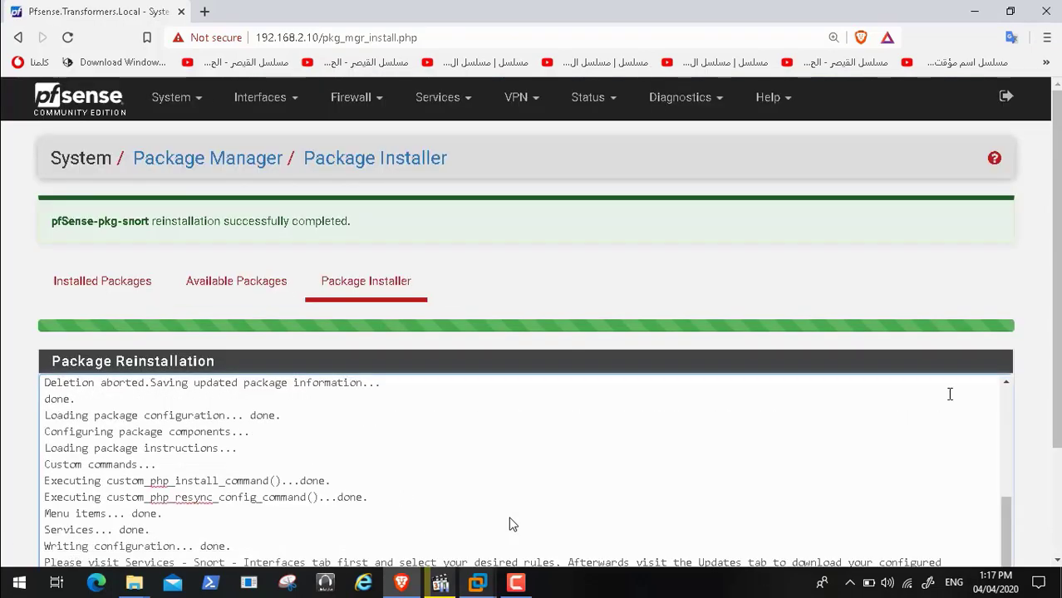
{"action": "scroll", "coordinate": [513, 524], "scroll_direction": "down", "scroll_amount": 3}
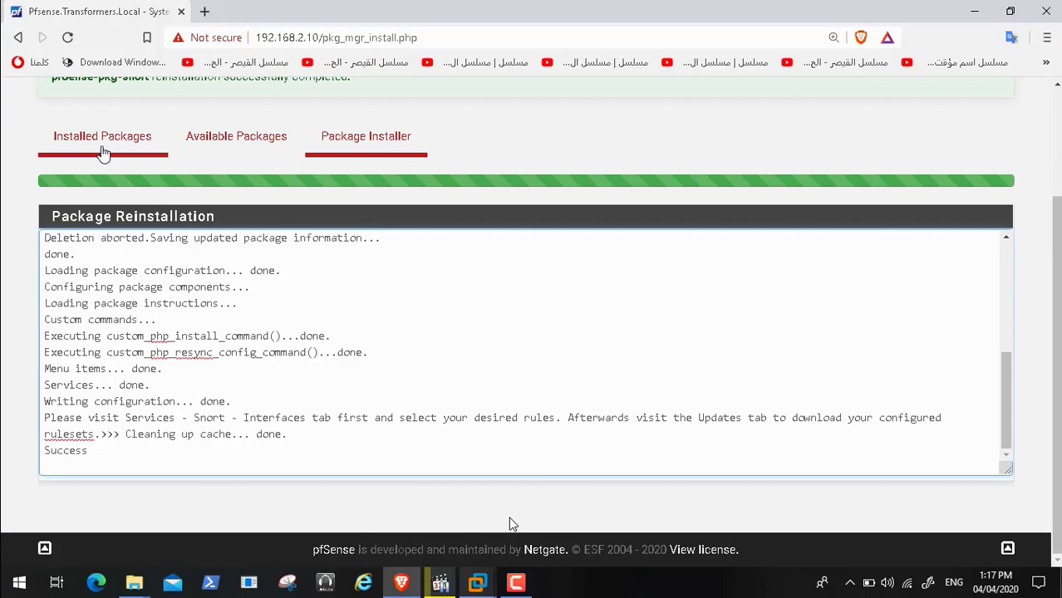
{"action": "left_click", "coordinate": [105, 146]}
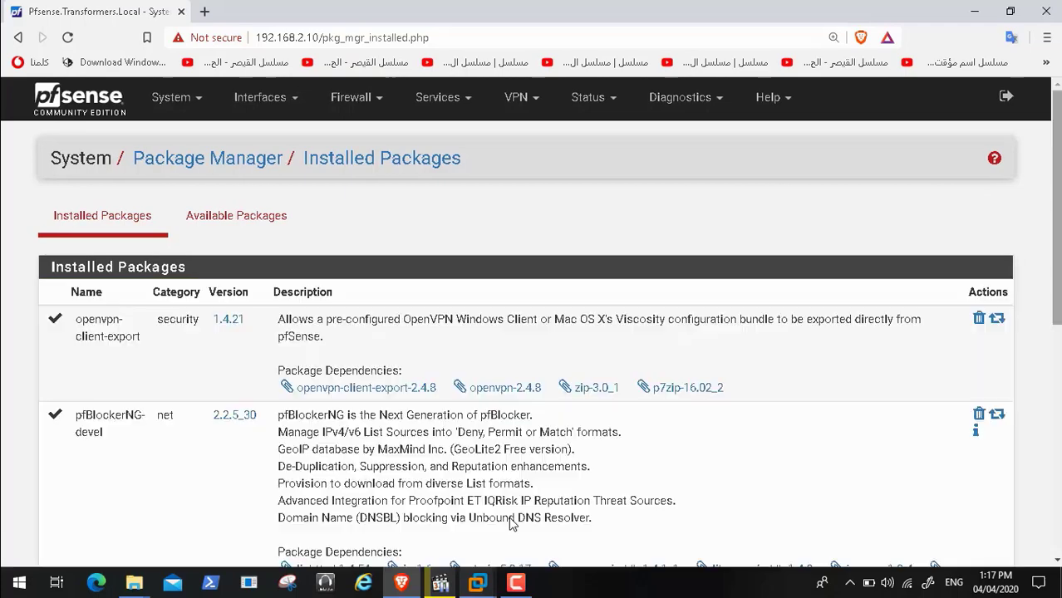
- Scroll the package list, then go to Services > Snort to reach the empty Interface Settings Overview
{"action": "scroll", "coordinate": [511, 523], "scroll_direction": "down", "scroll_amount": 3}
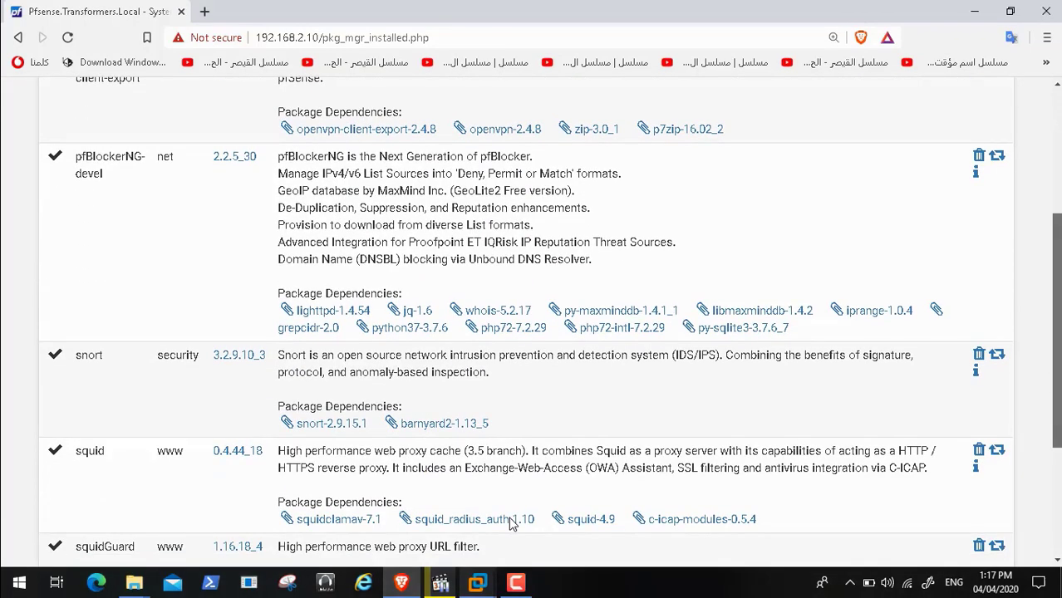
{"action": "scroll", "coordinate": [512, 523], "scroll_direction": "down", "scroll_amount": 2}
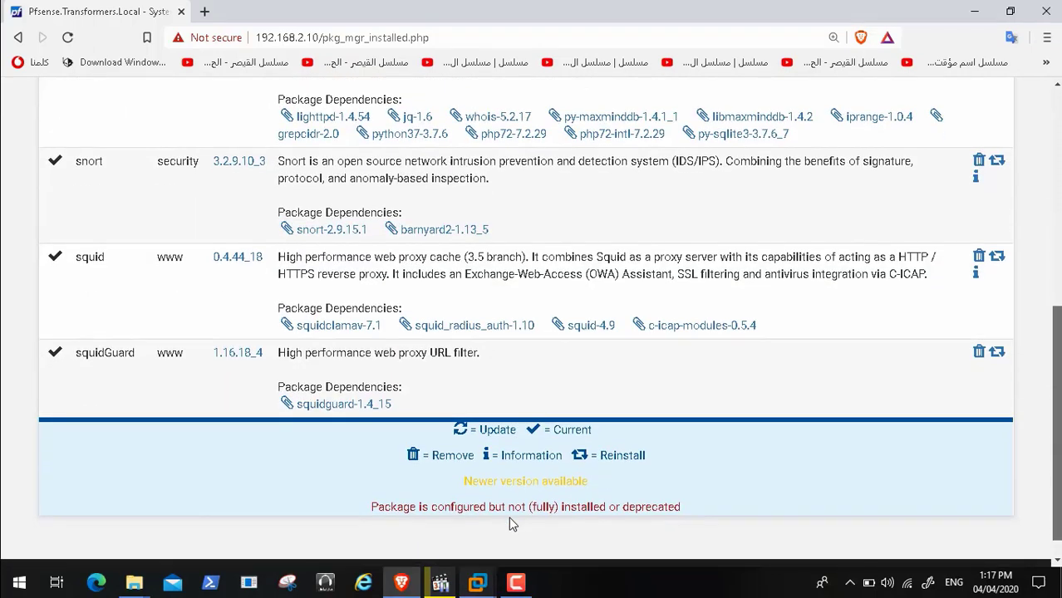
{"action": "scroll", "coordinate": [512, 524], "scroll_direction": "up", "scroll_amount": 5}
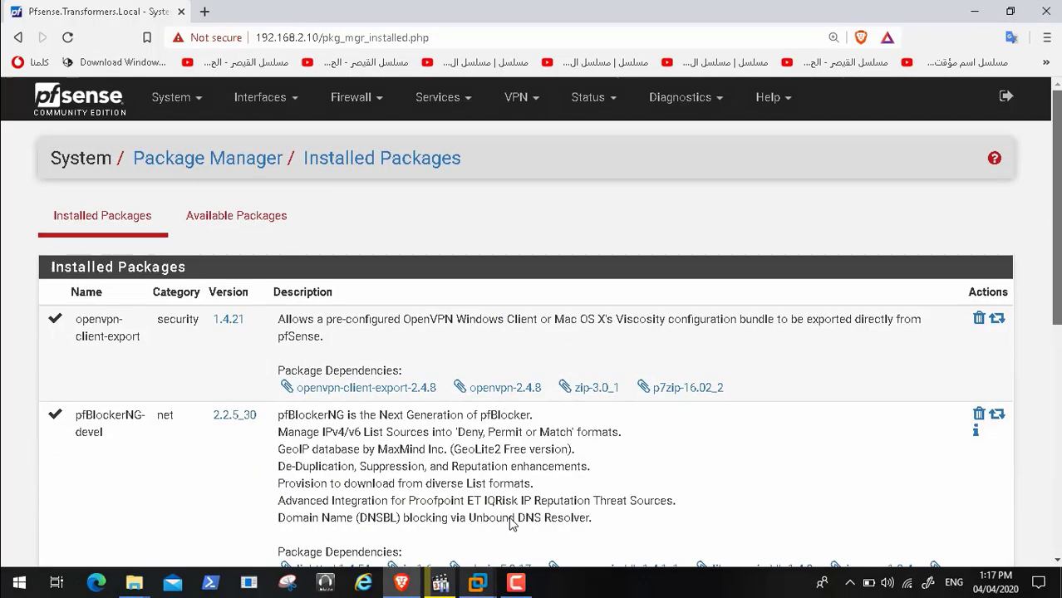
{"action": "left_click", "coordinate": [470, 99]}
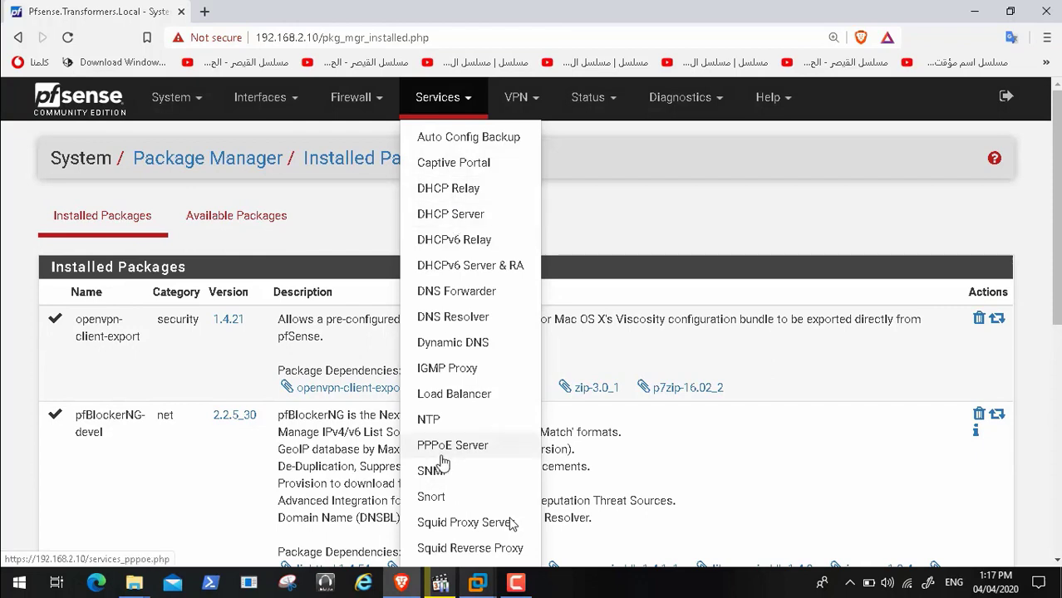
{"action": "left_click", "coordinate": [433, 498]}
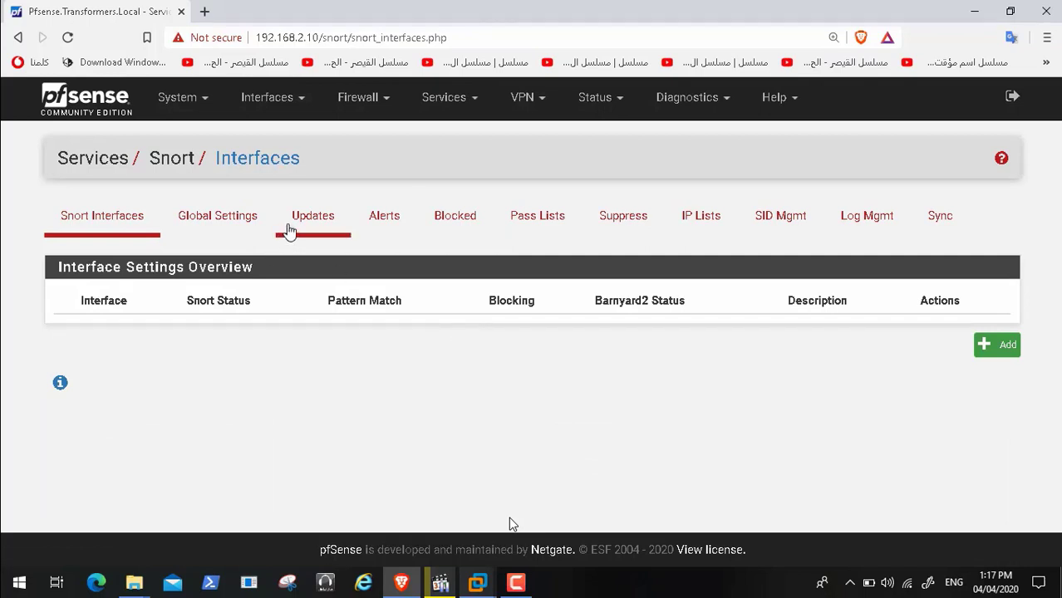
- In Snort Global Settings, enable Snort VRT and open the free Registered User sign-up in a new tab
{"action": "left_click", "coordinate": [220, 217]}
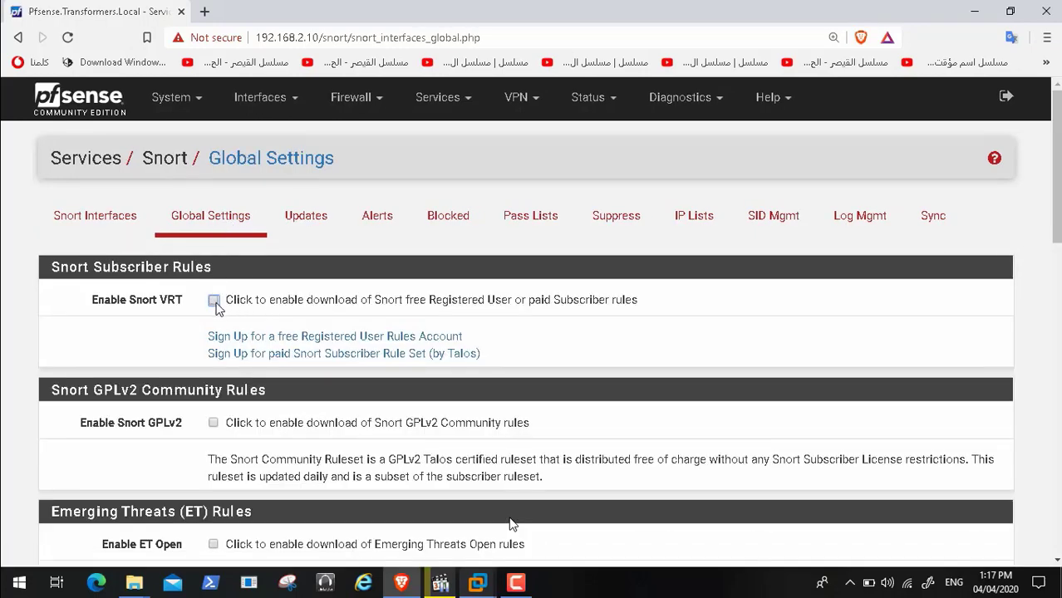
{"action": "left_click", "coordinate": [213, 301]}
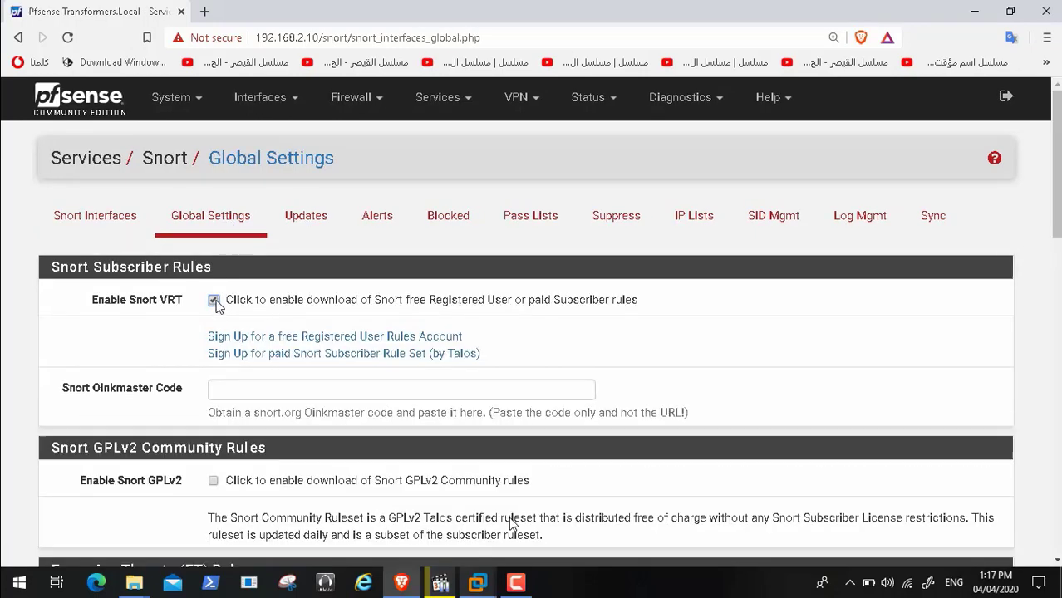
{"action": "right_click", "coordinate": [261, 341]}
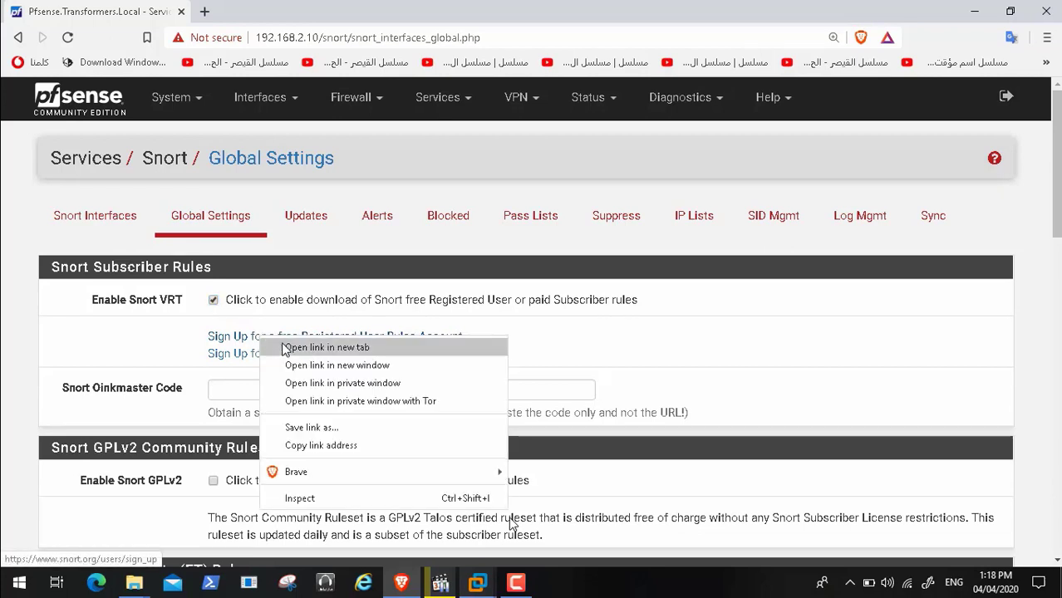
{"action": "left_click", "coordinate": [308, 348]}
{"action": "left_click", "coordinate": [278, 13]}
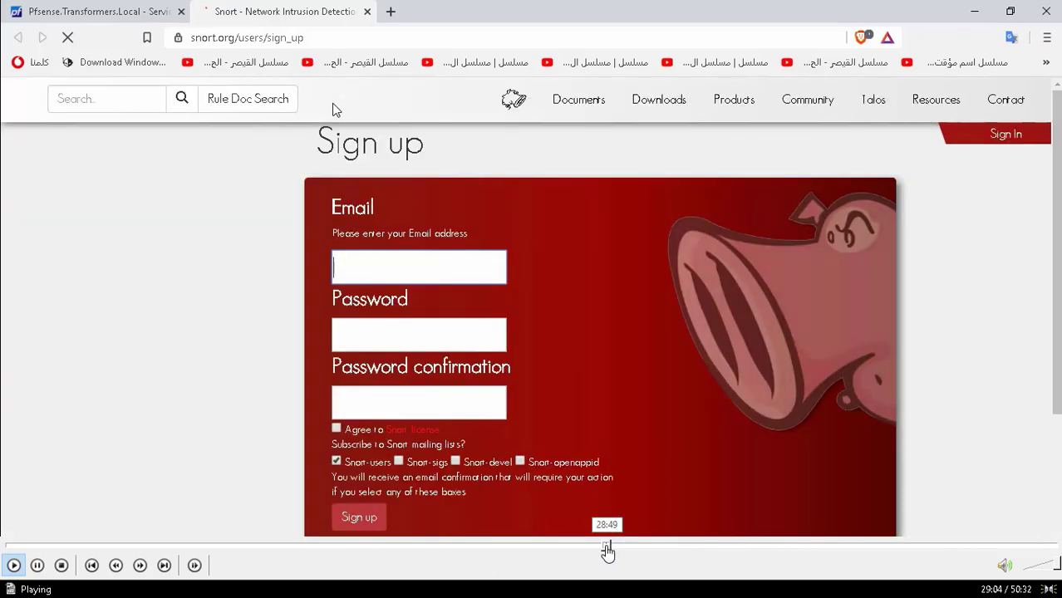
{"action": "left_click", "coordinate": [606, 546]}
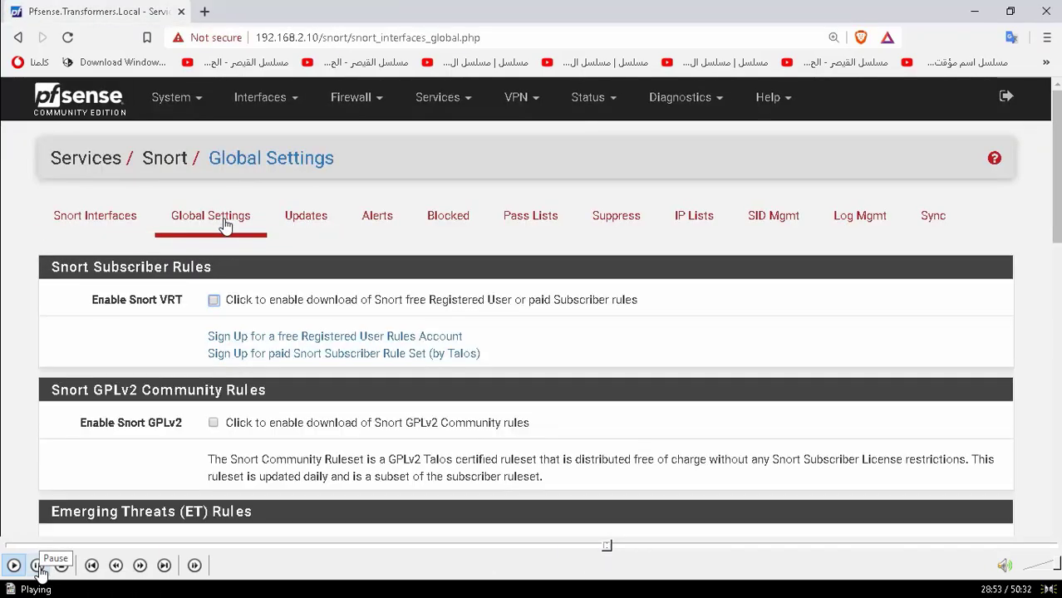
- Pause the video at 28:54 on Snort Global Settings and put MPC-HC back in full screen
{"action": "left_click", "coordinate": [38, 566]}
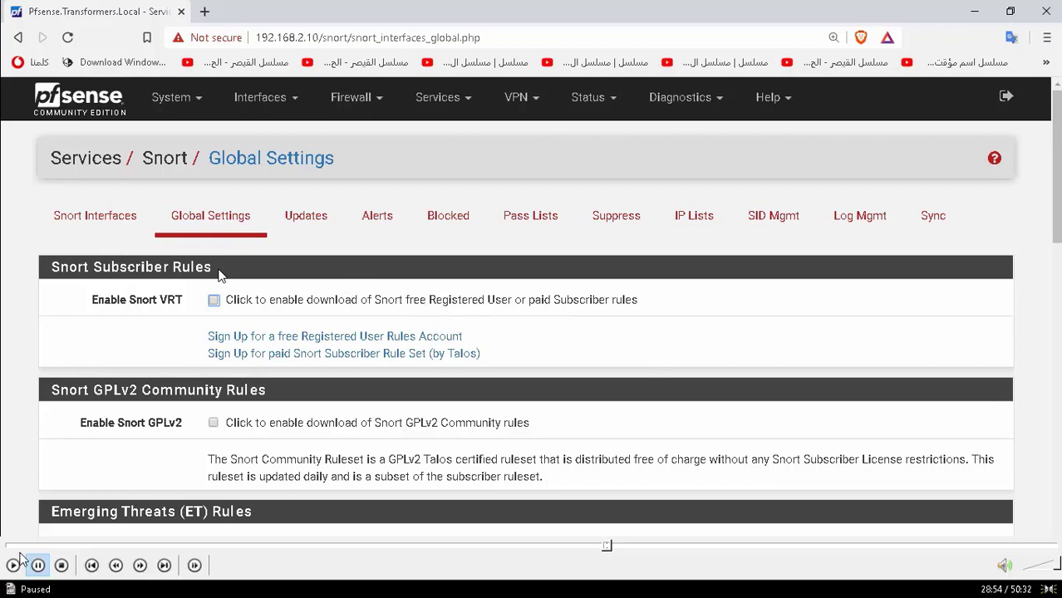
{"action": "left_click", "coordinate": [13, 566]}
{"action": "double_click", "coordinate": [199, 346]}
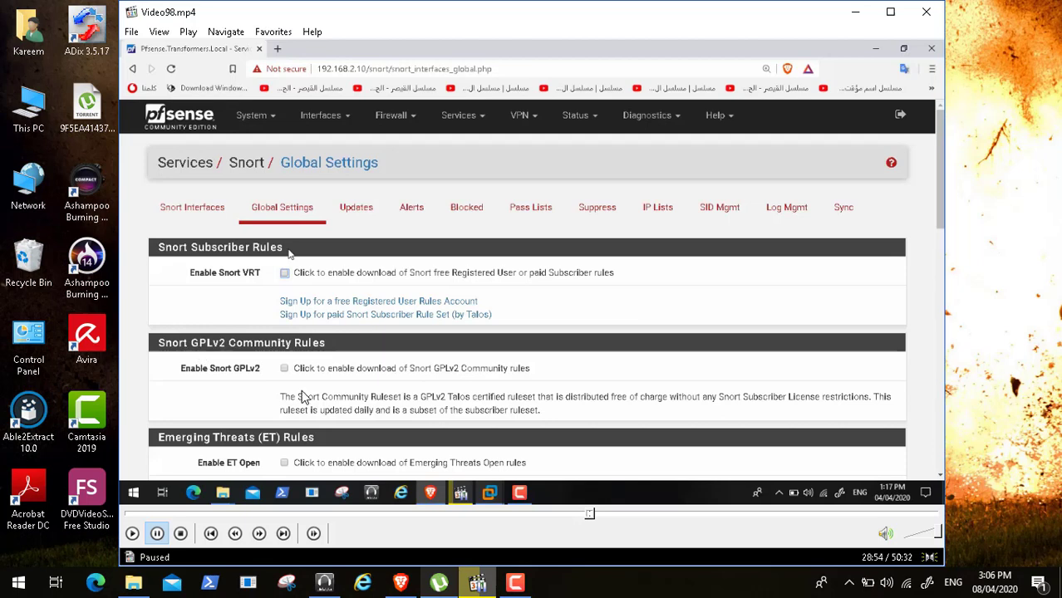
{"action": "left_click", "coordinate": [159, 32]}
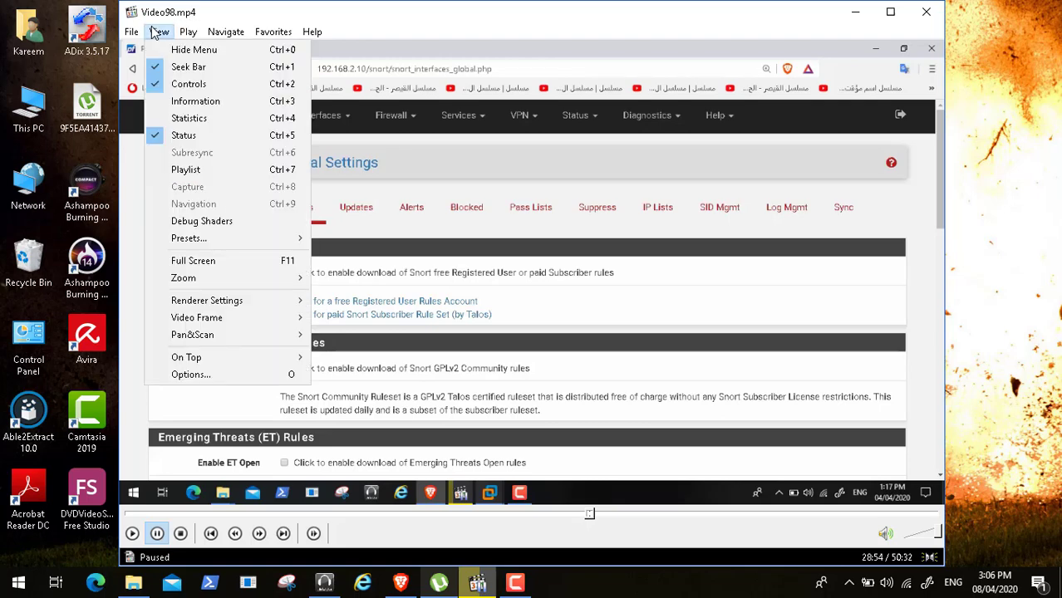
{"action": "left_click", "coordinate": [232, 263]}
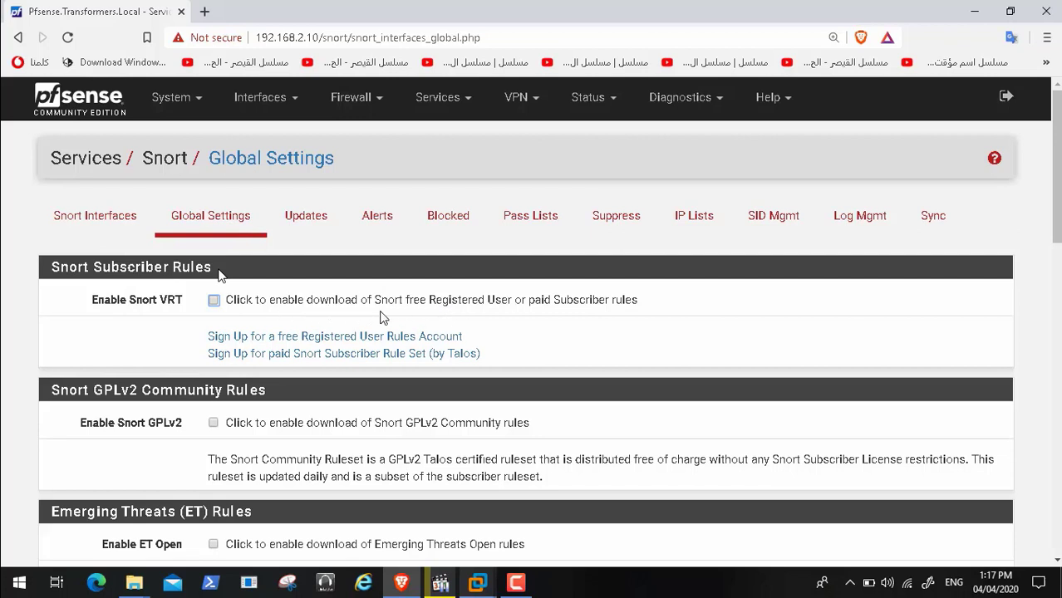
- Resume playback, then enter the account e-mail, password and password confirmation on the sign-up form
{"action": "mouse_move", "coordinate": [7, 595]}
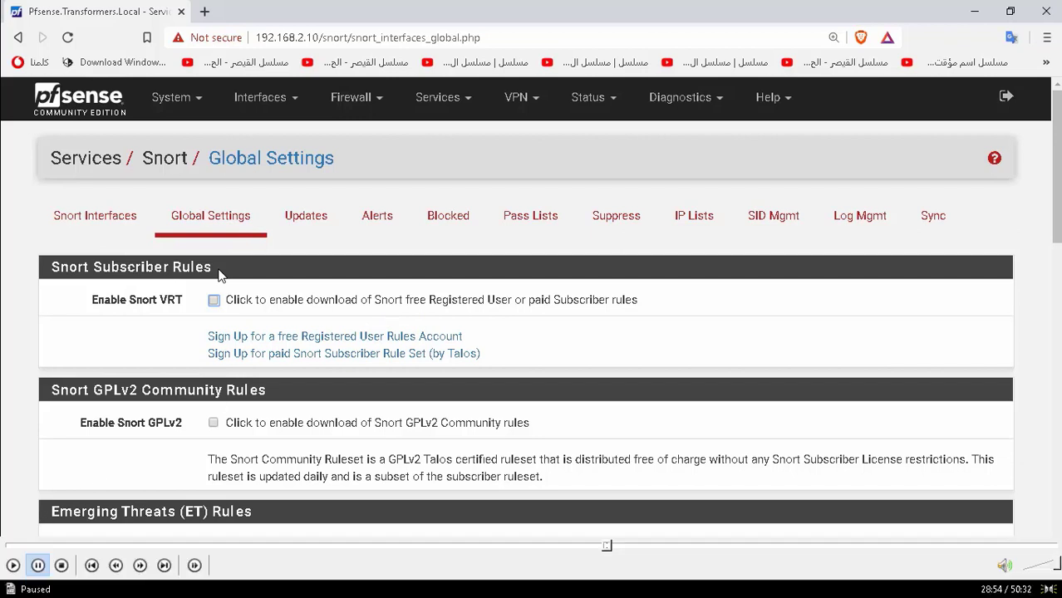
{"action": "left_click", "coordinate": [13, 568]}
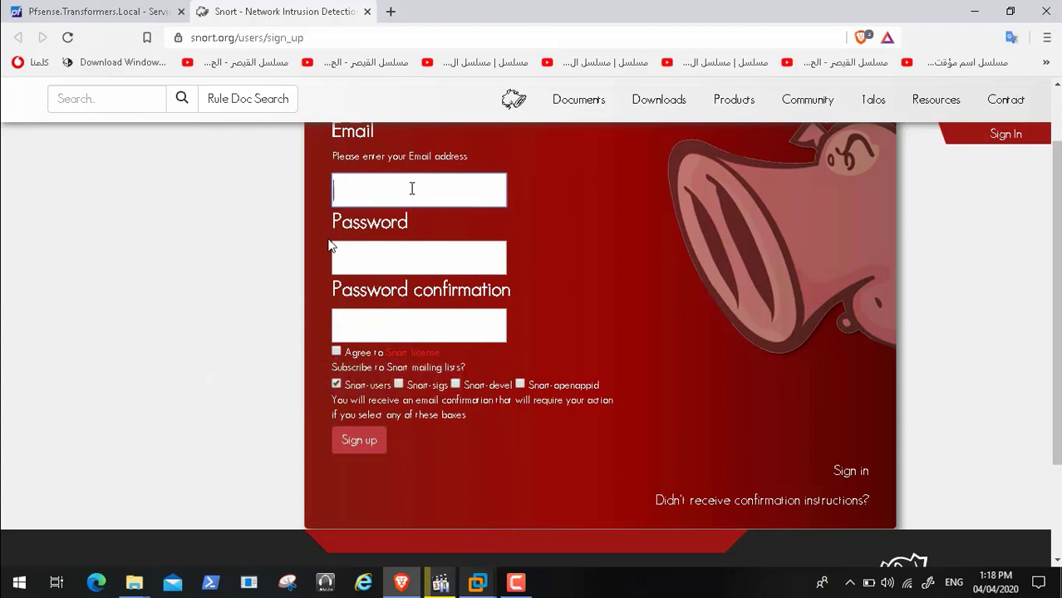
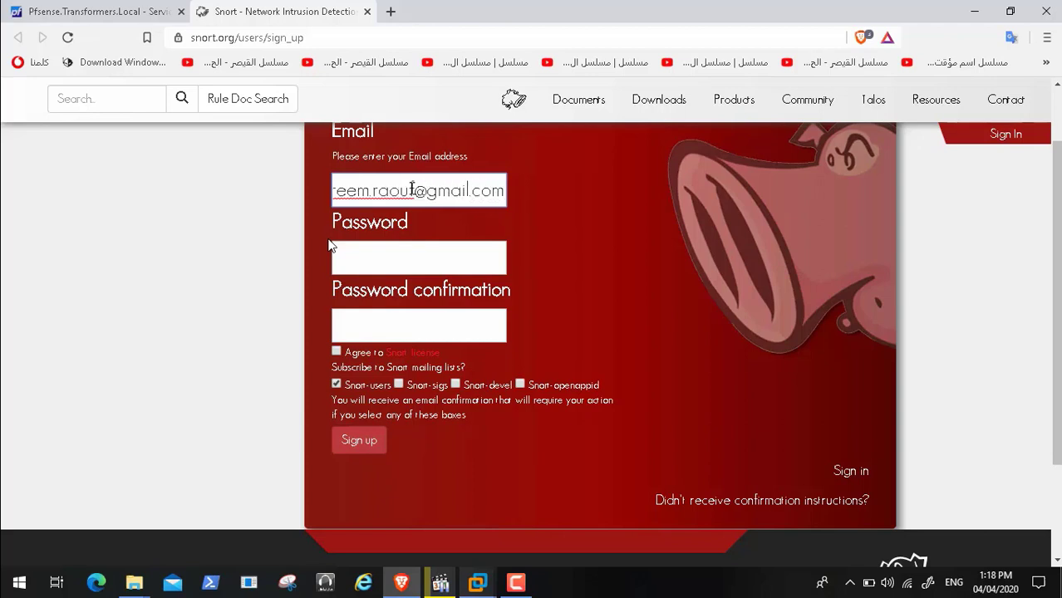
{"action": "left_click", "coordinate": [409, 257]}
{"action": "type", "text": "•••••"}
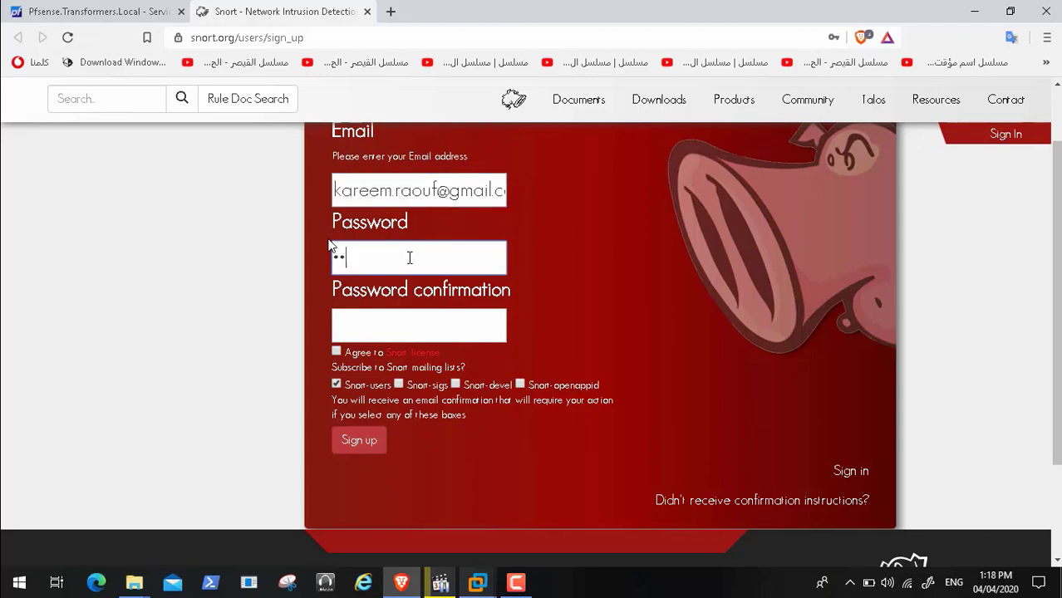
{"action": "type", "text": "•••••"}
{"action": "key", "text": "Tab"}
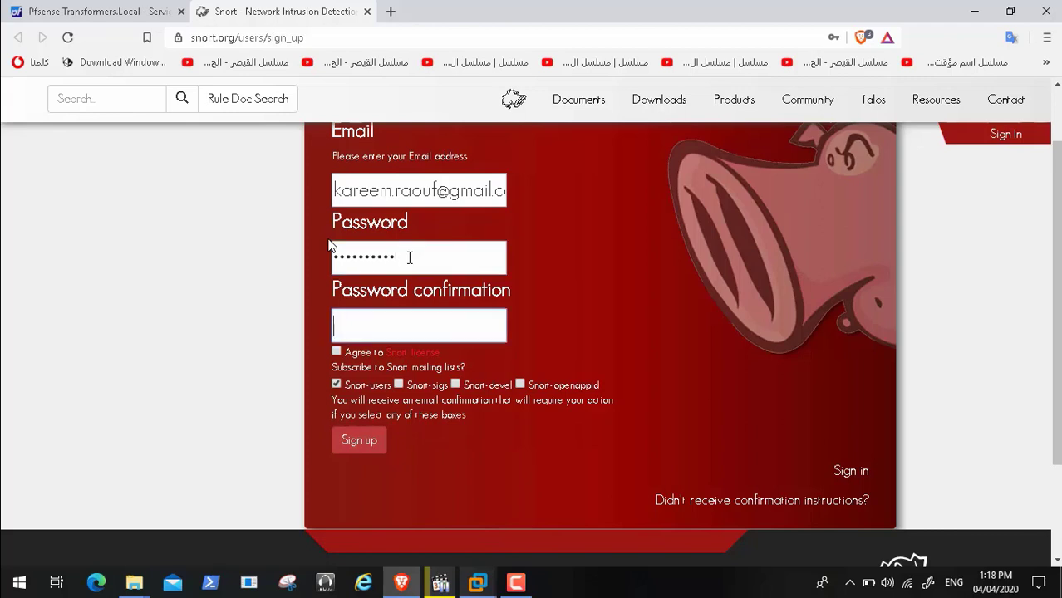
{"action": "type", "text": "••••••••••"}
- Accept the Snort license, subscribe to Snort-devel and Snort-sigs, sign up, and save the password
{"action": "left_click", "coordinate": [340, 352]}
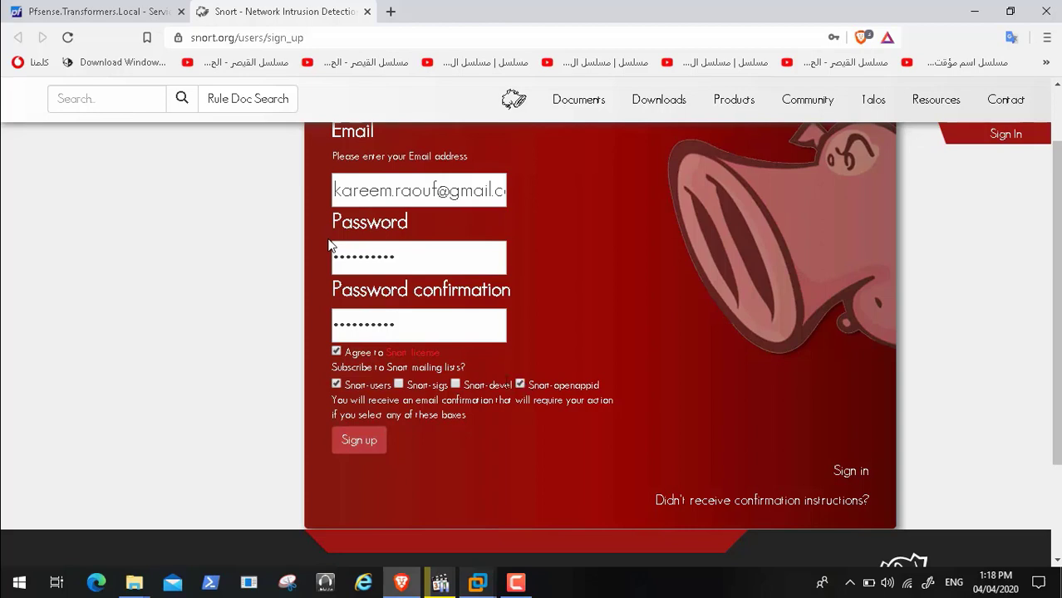
{"action": "left_click", "coordinate": [455, 385]}
{"action": "left_click", "coordinate": [398, 385]}
{"action": "left_click", "coordinate": [370, 442]}
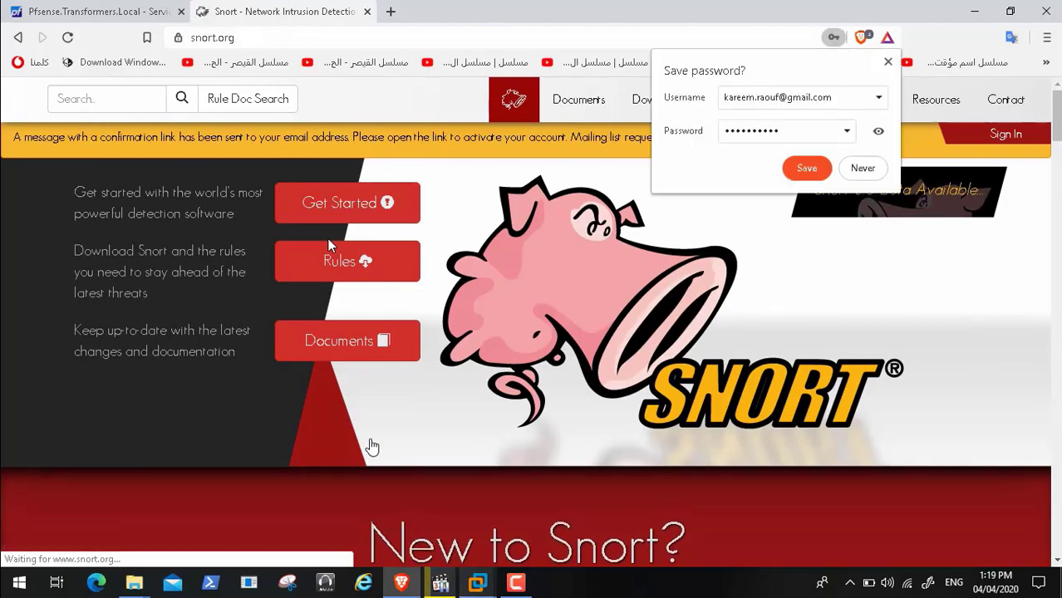
{"action": "left_click", "coordinate": [807, 164]}
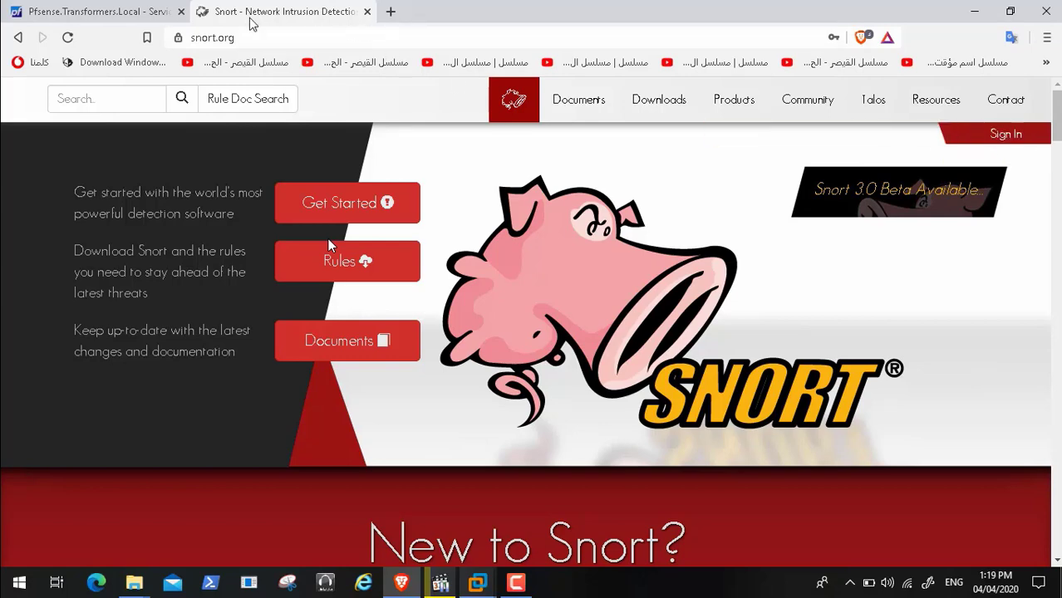
- Open gmail.com in a new tab, confirm the account from the Confirmation instructions email, then close Gmail
{"action": "left_click", "coordinate": [390, 11]}
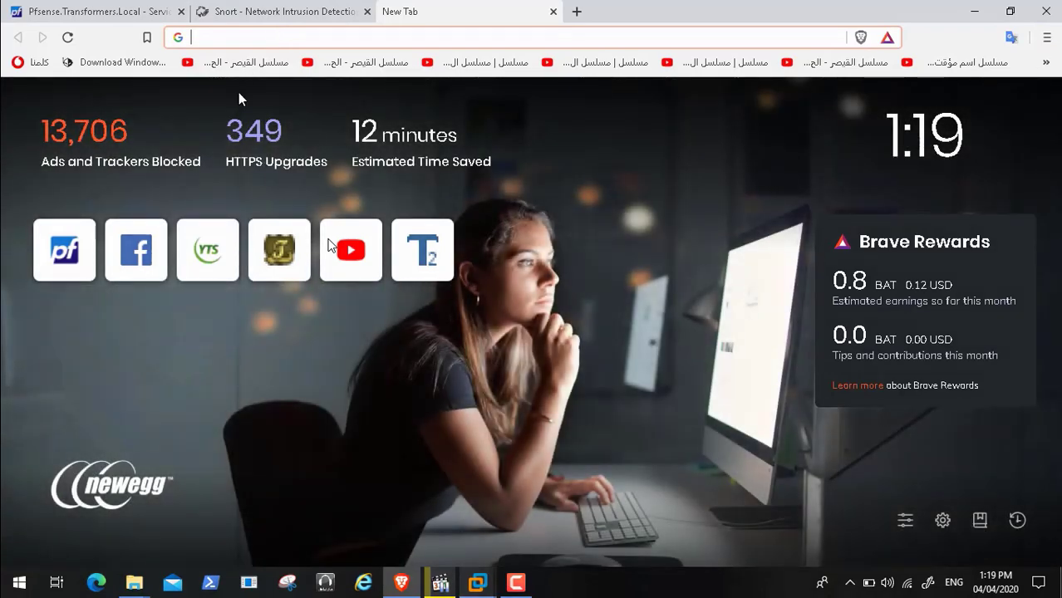
{"action": "type", "text": "gmail.com"}
{"action": "key", "text": "Return"}
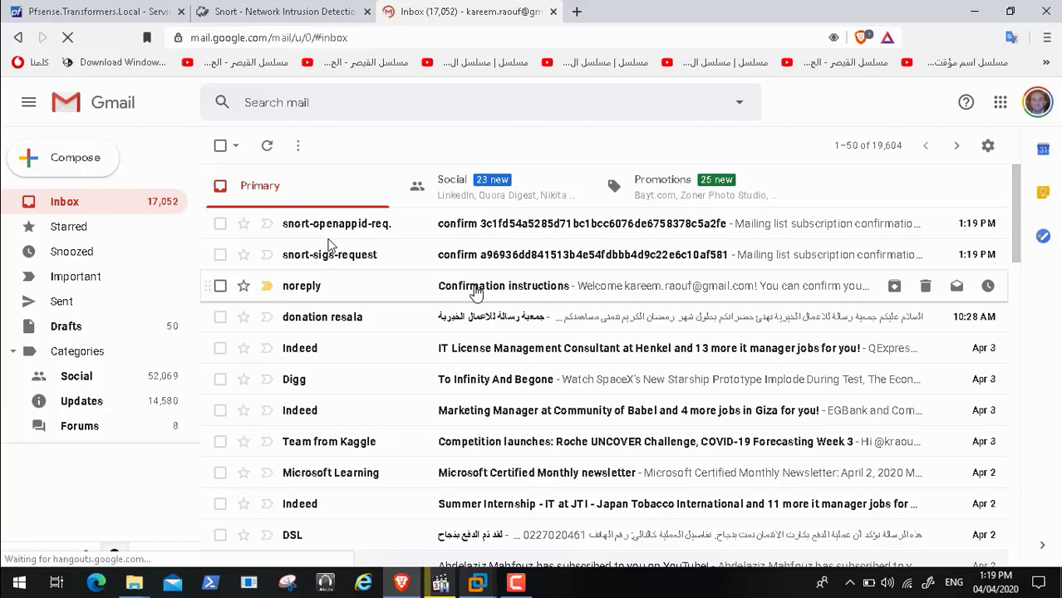
{"action": "left_click", "coordinate": [476, 292]}
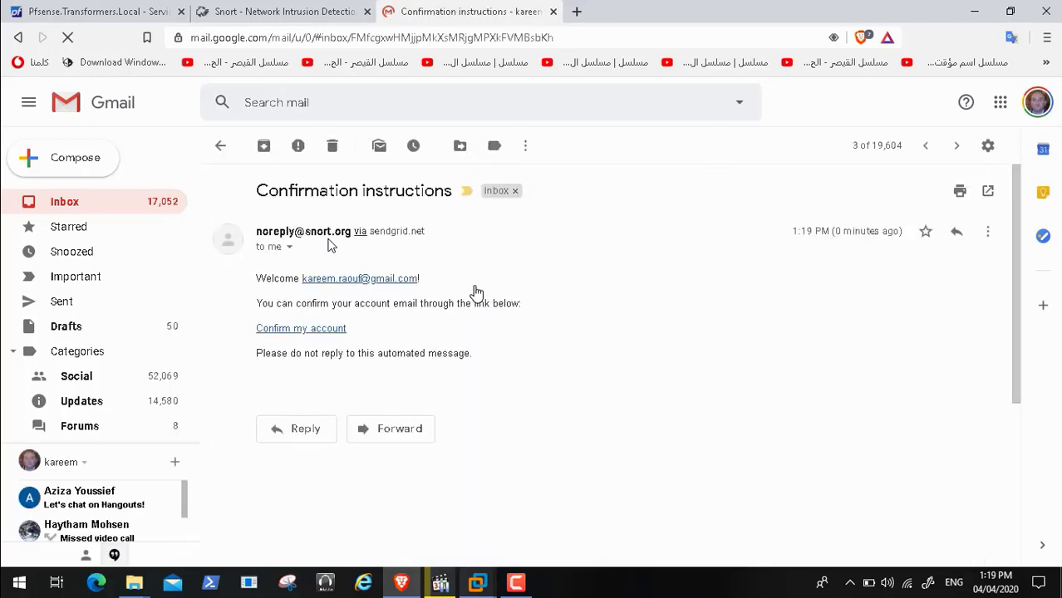
{"action": "left_click", "coordinate": [315, 330]}
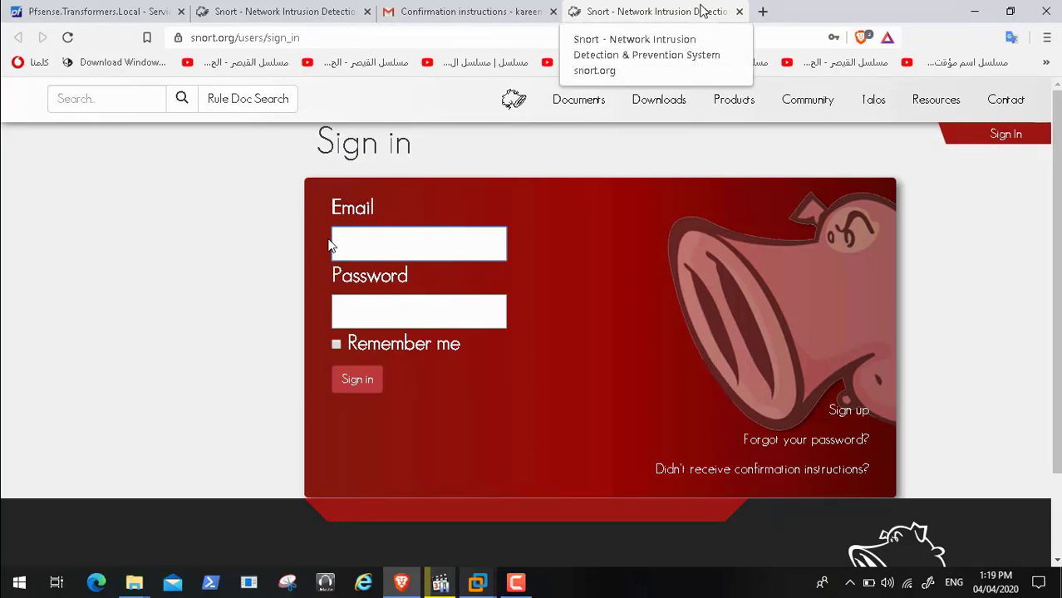
{"action": "left_click", "coordinate": [544, 12]}
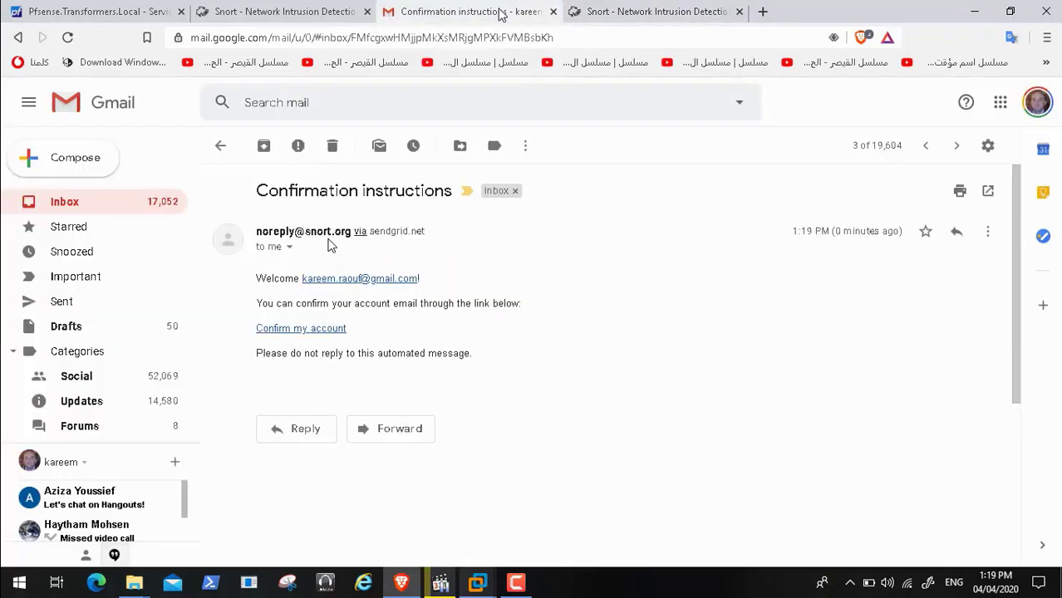
{"action": "left_click", "coordinate": [554, 12]}
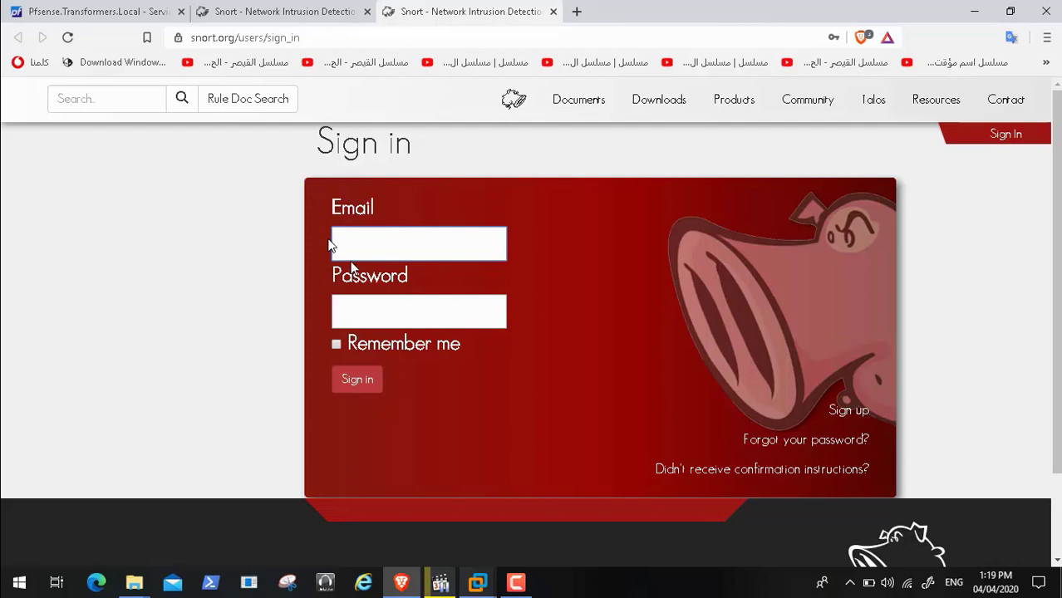
- Sign in to snort.org with the saved login and Remember me, close the extra tab, and return to pfSense
{"action": "left_click", "coordinate": [349, 249]}
{"action": "left_click", "coordinate": [366, 281]}
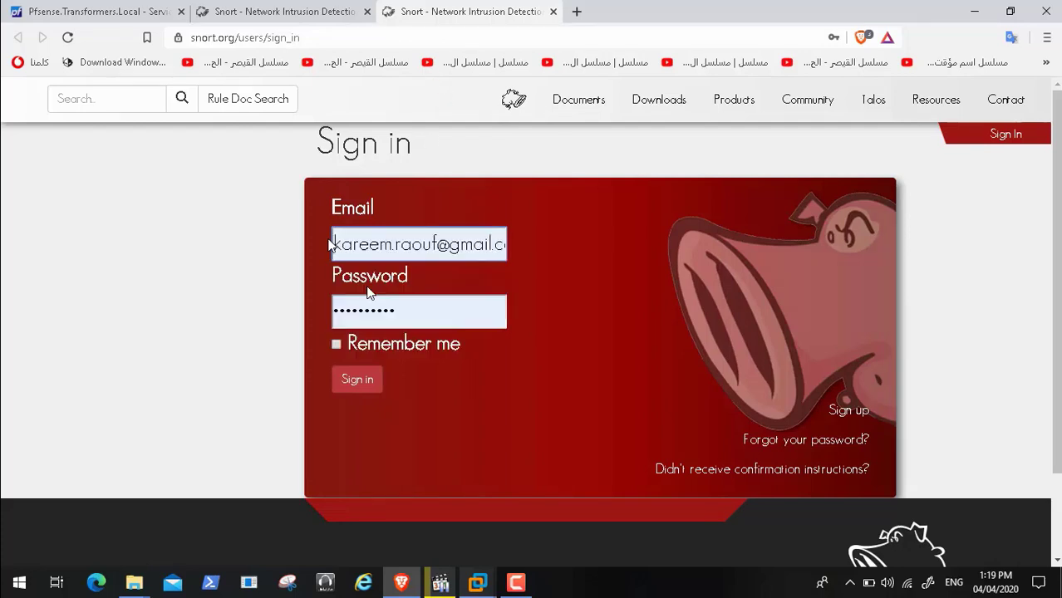
{"action": "left_click", "coordinate": [336, 344]}
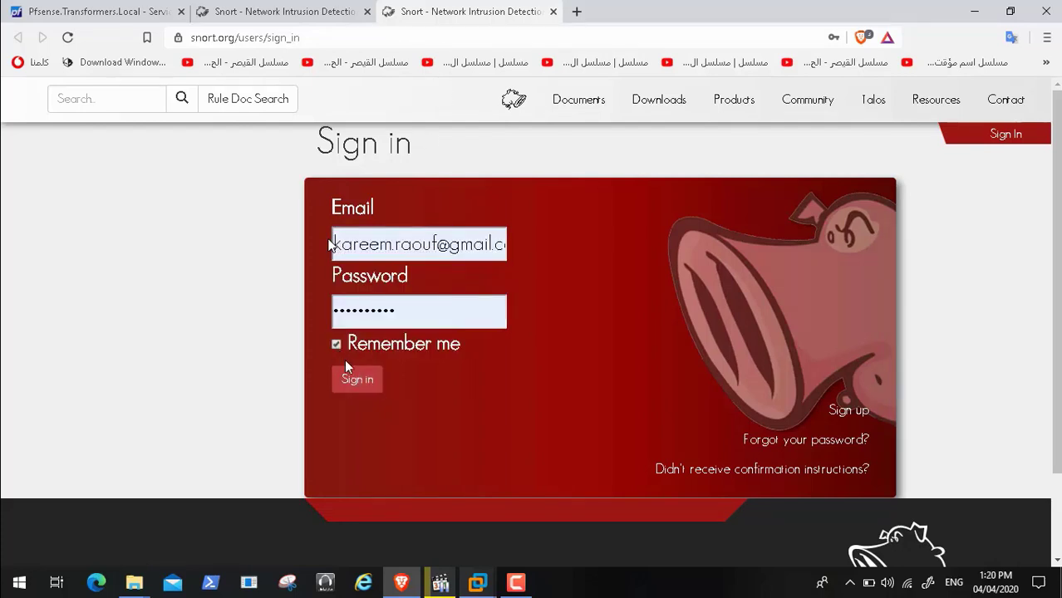
{"action": "left_click", "coordinate": [357, 380]}
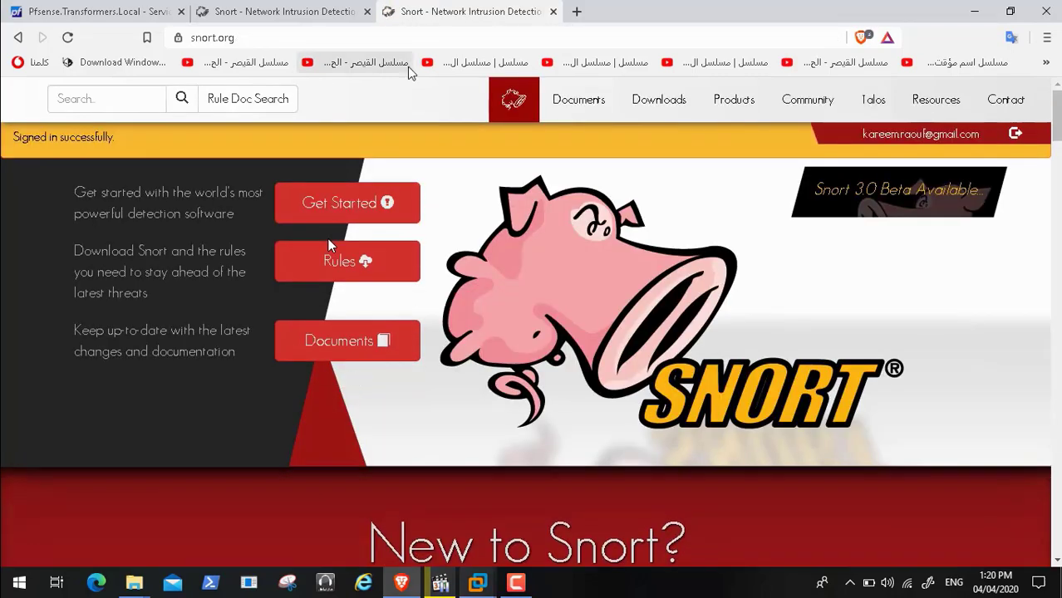
{"action": "left_click", "coordinate": [304, 18]}
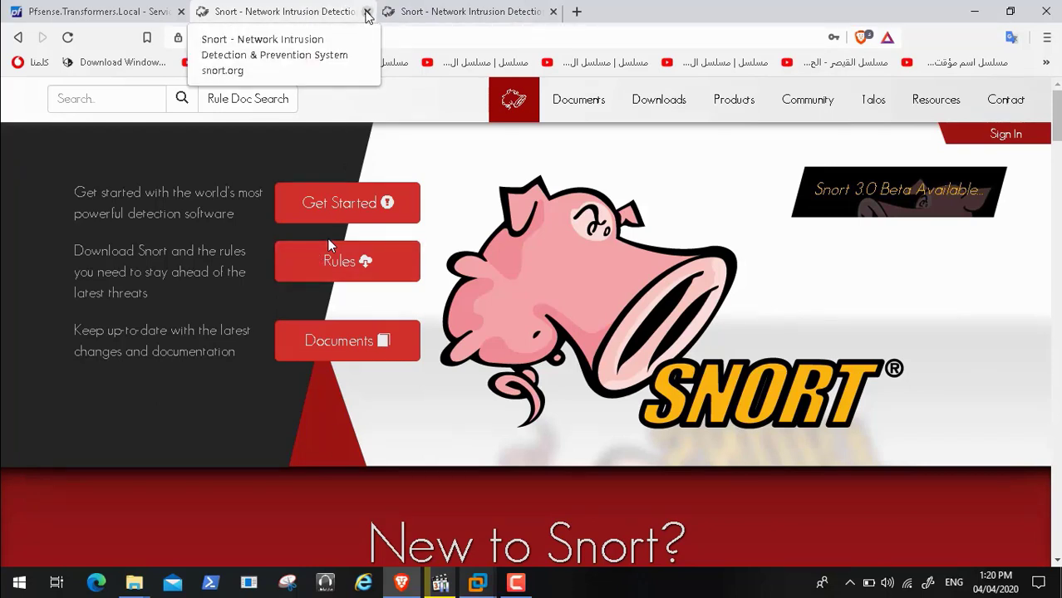
{"action": "left_click", "coordinate": [366, 12]}
{"action": "left_click", "coordinate": [108, 16]}
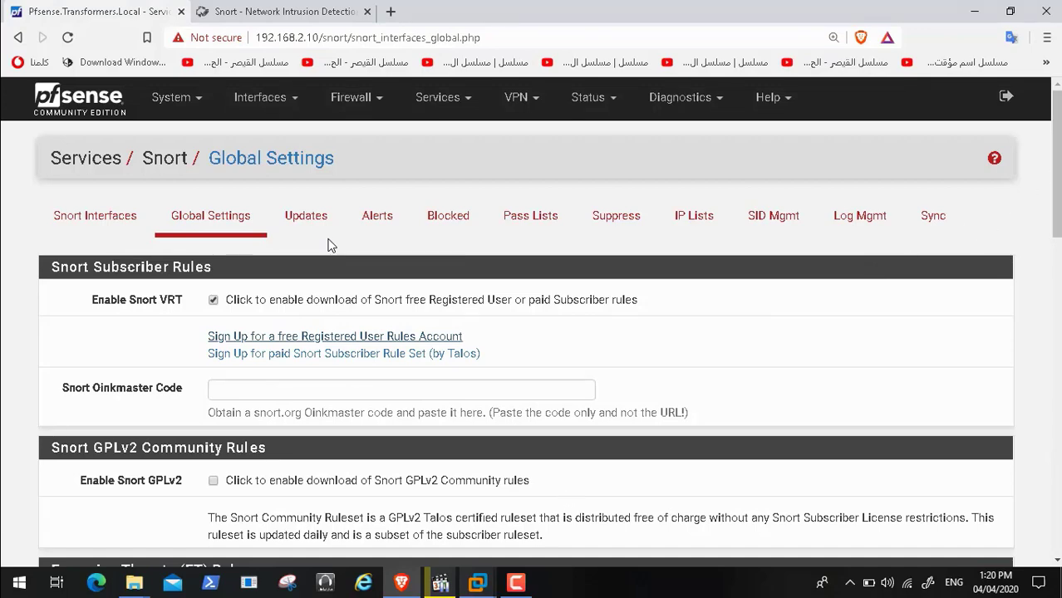
- Briefly bring up the pfSense virtual machine console, then return to the browser
{"action": "left_click", "coordinate": [515, 586]}
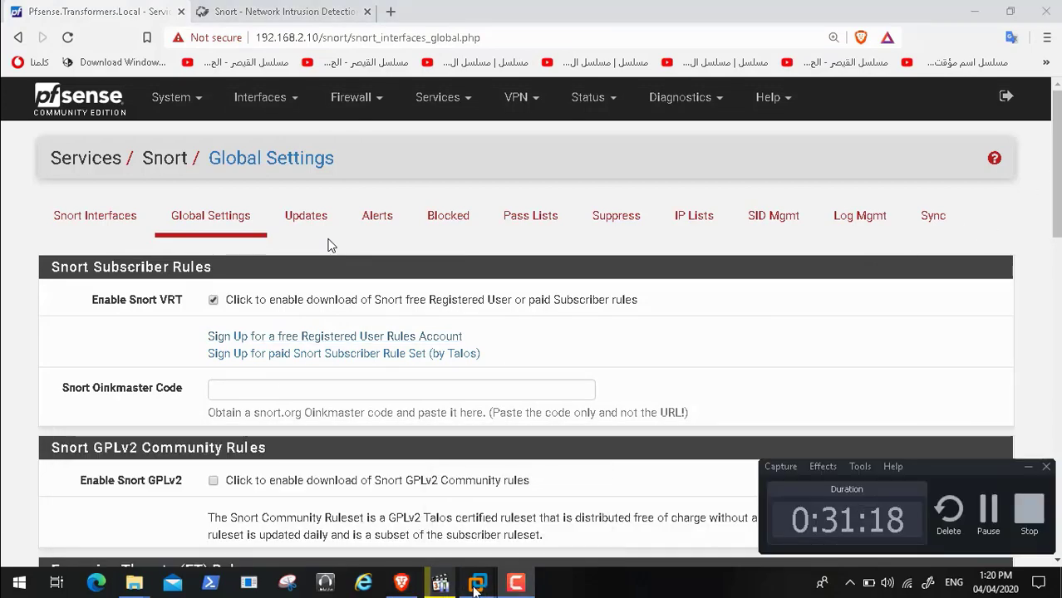
{"action": "mouse_move", "coordinate": [478, 583]}
{"action": "left_click", "coordinate": [459, 492]}
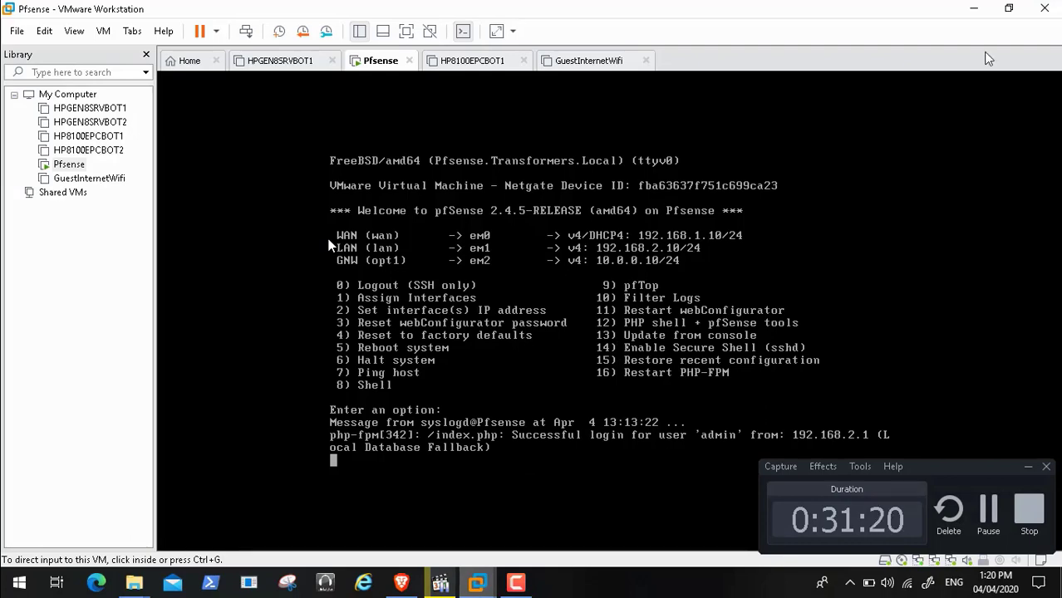
{"action": "left_click", "coordinate": [973, 8]}
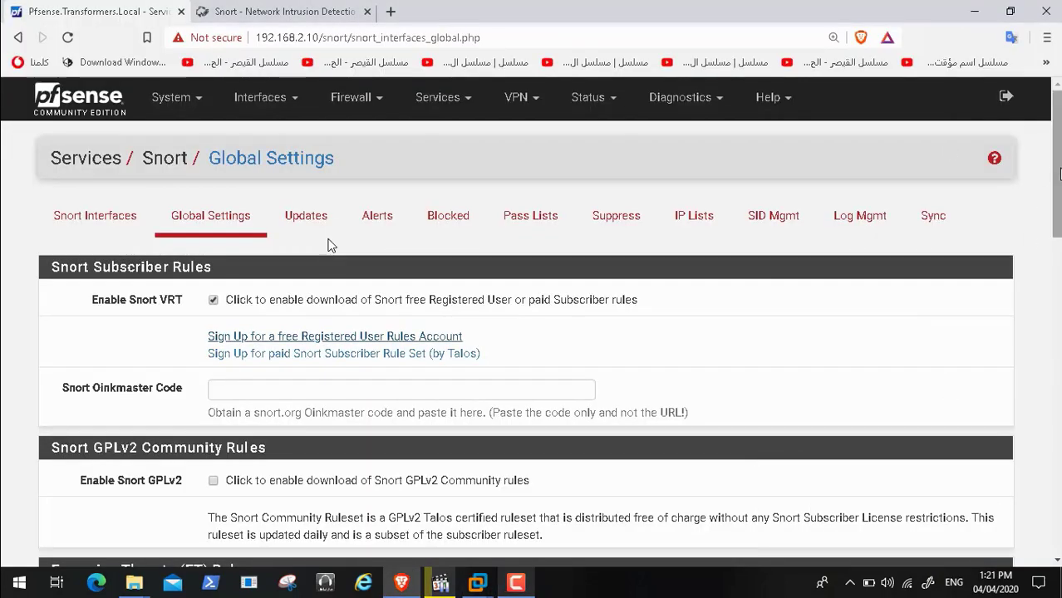
- Enable the Snort GPLv2 Community and ET Open rule downloads, then return to the snort.org tab
{"action": "scroll", "coordinate": [328, 244], "scroll_direction": "down", "scroll_amount": 3}
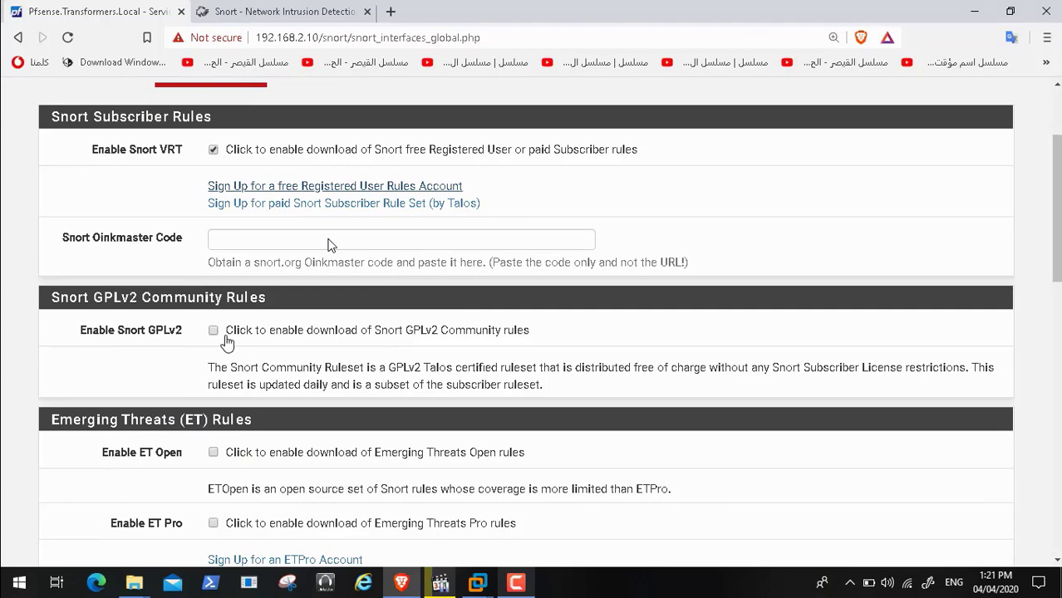
{"action": "left_click", "coordinate": [212, 331]}
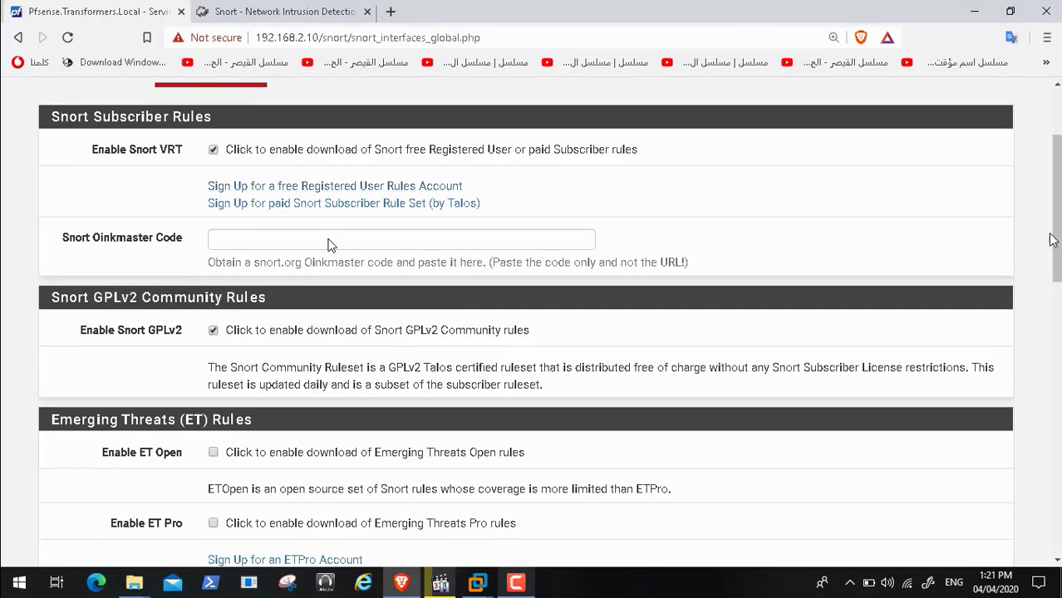
{"action": "scroll", "coordinate": [1049, 240], "scroll_direction": "down", "scroll_amount": 3}
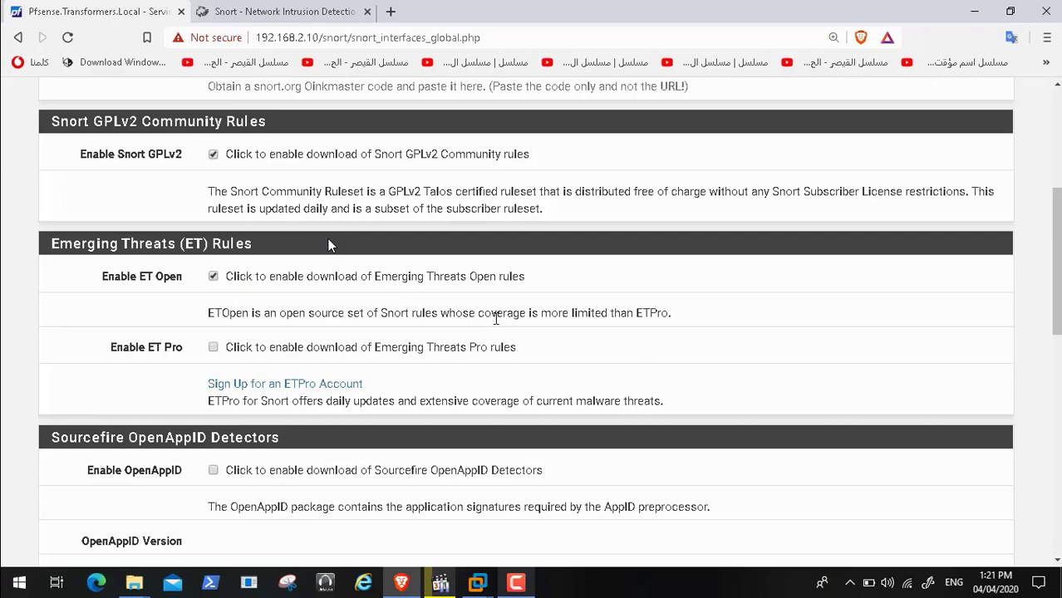
{"action": "left_click_drag", "start_coordinate": [1055, 337], "coordinate": [1058, 194]}
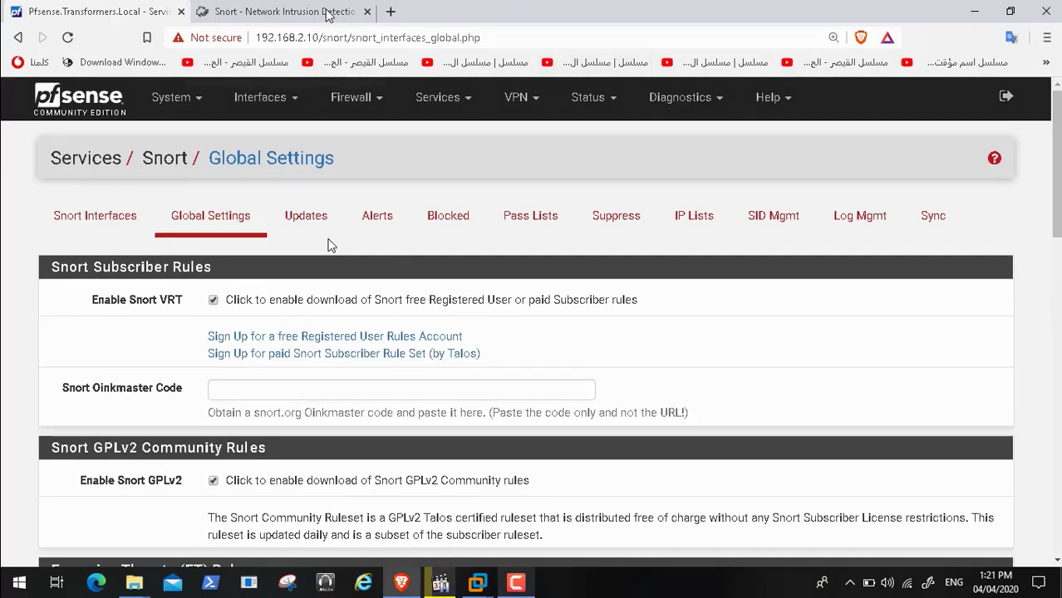
{"action": "left_click", "coordinate": [328, 13]}
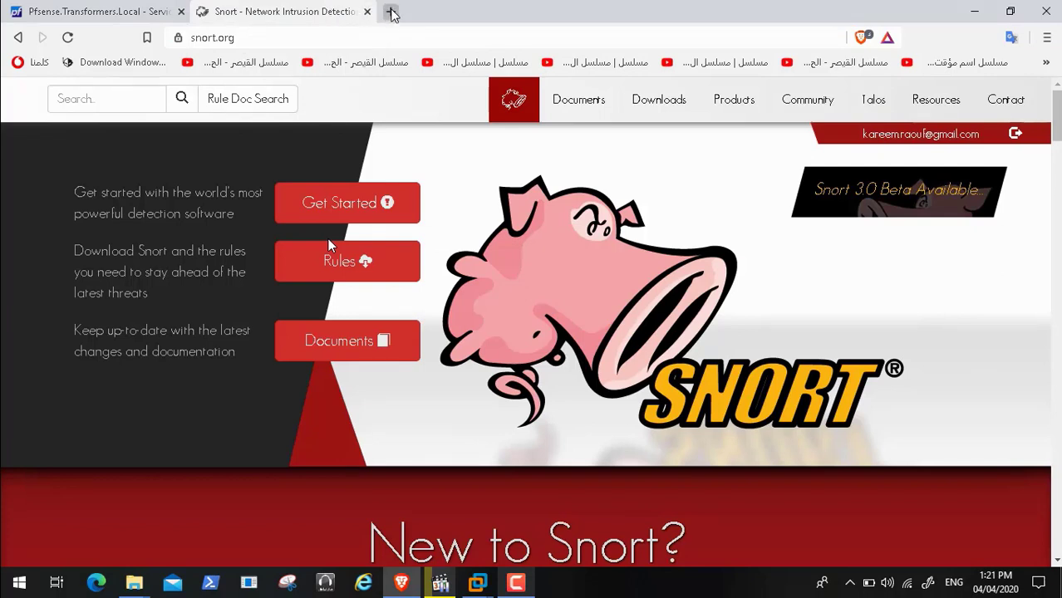
- Open gmail.com in a new browser tab
{"action": "left_click", "coordinate": [388, 12]}
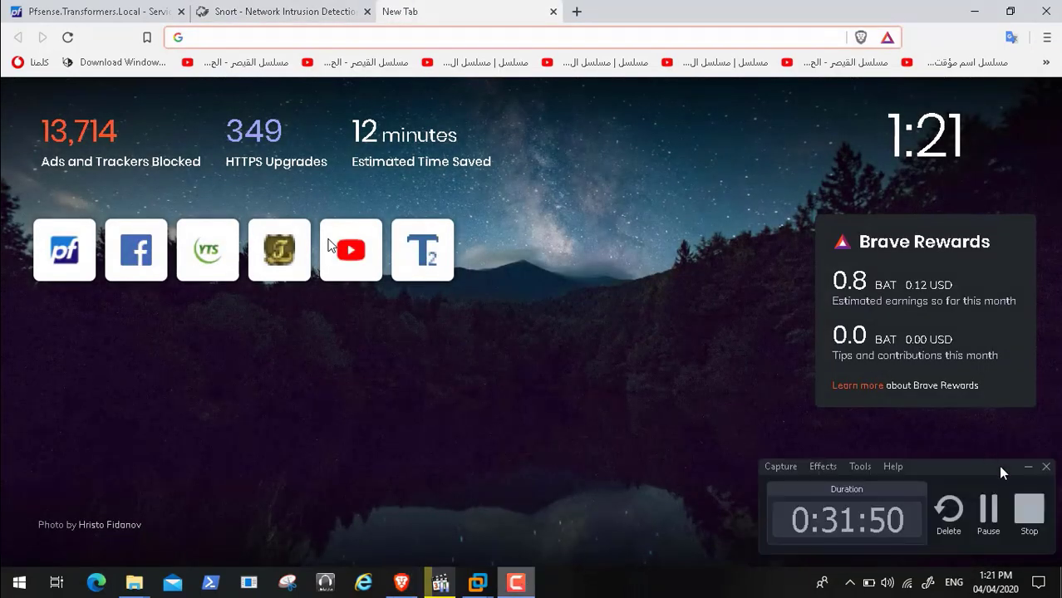
{"action": "left_click", "coordinate": [1027, 466]}
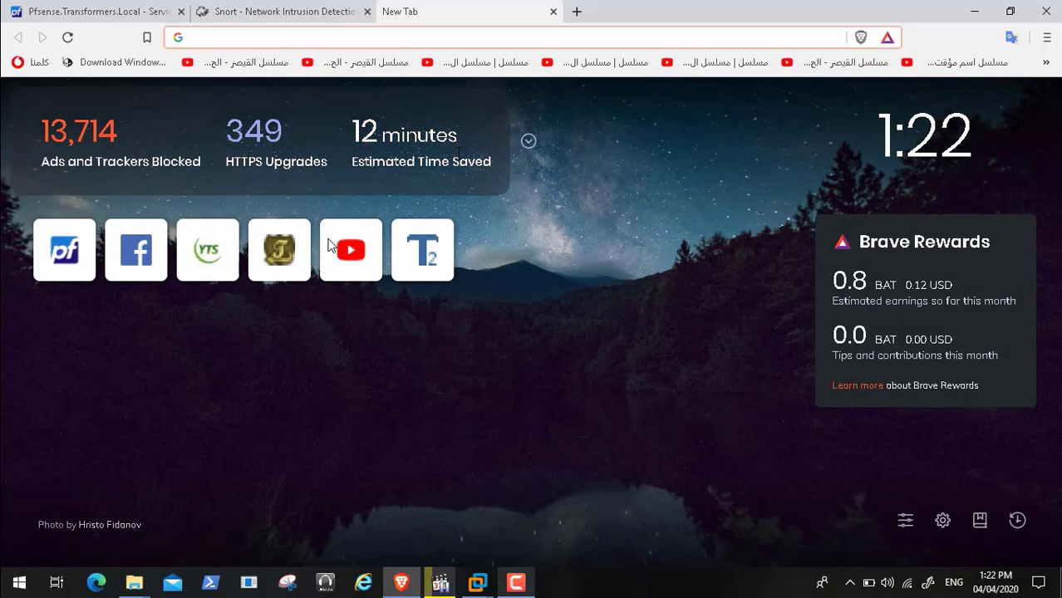
{"action": "type", "text": "gmail.com"}
{"action": "key", "text": "Return"}
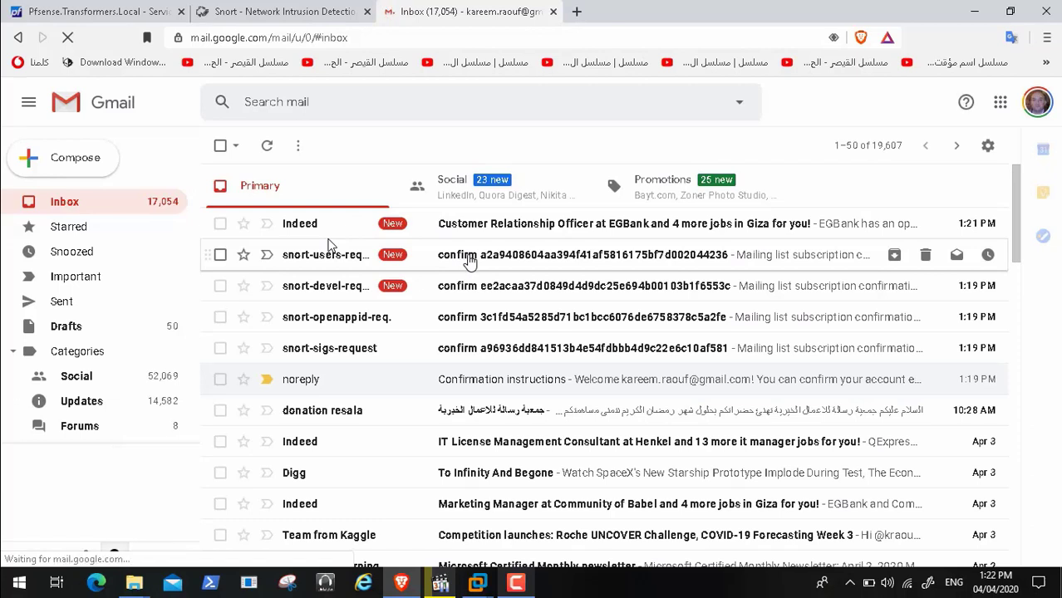
- Read the Snort-openappid subscription confirmation email, then close the Gmail tab and leave the site
{"action": "left_click", "coordinate": [510, 326]}
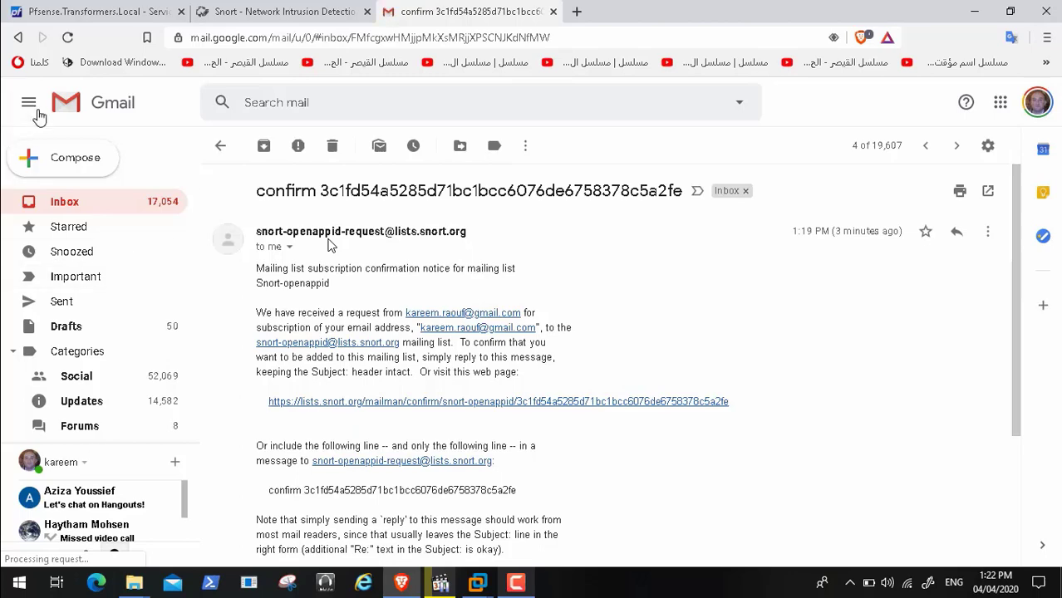
{"action": "left_click", "coordinate": [17, 37]}
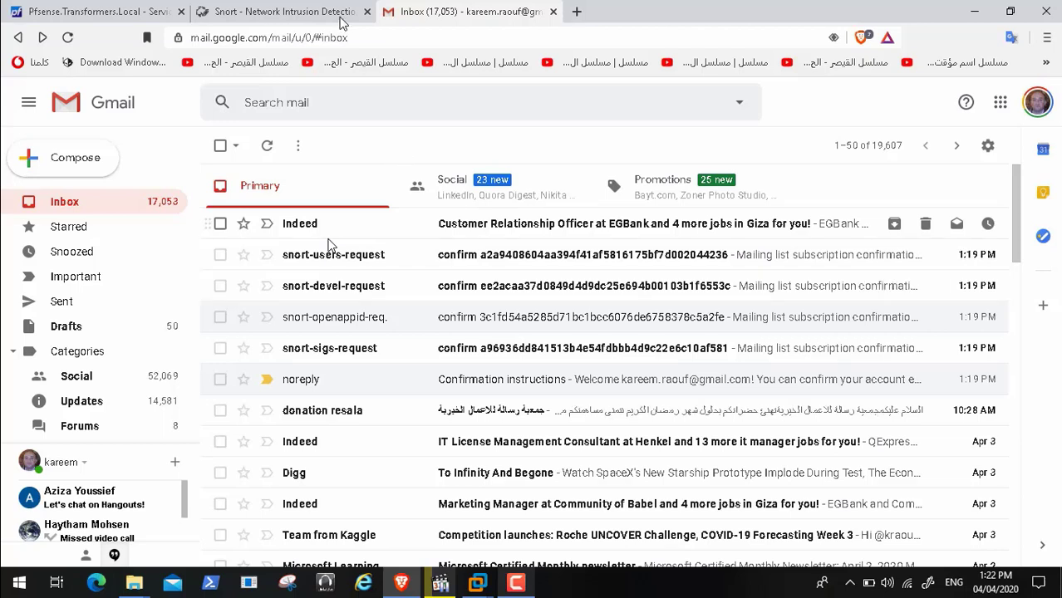
{"action": "left_click", "coordinate": [553, 13]}
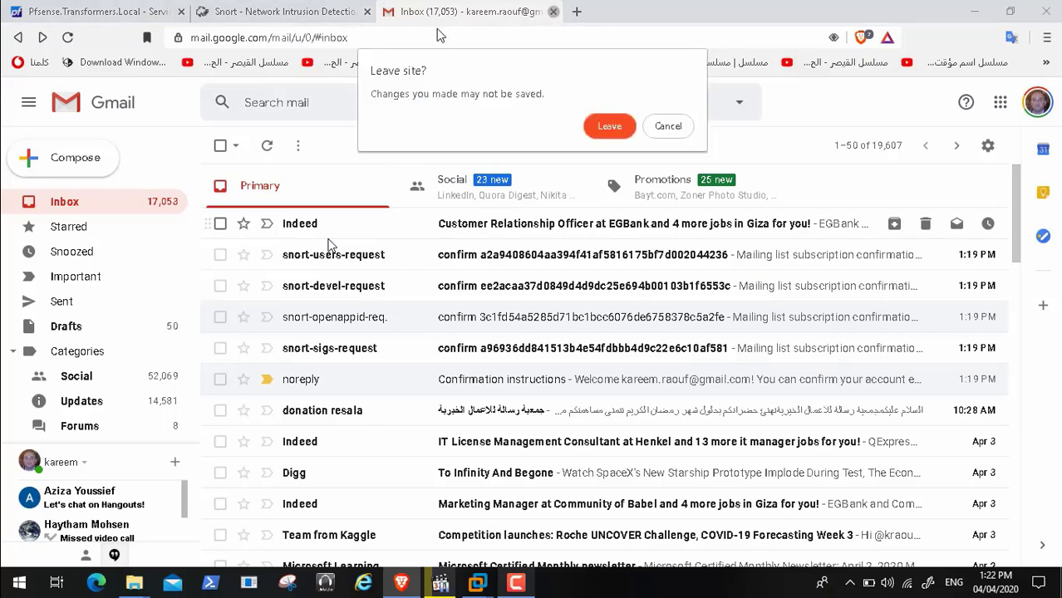
{"action": "left_click", "coordinate": [606, 127]}
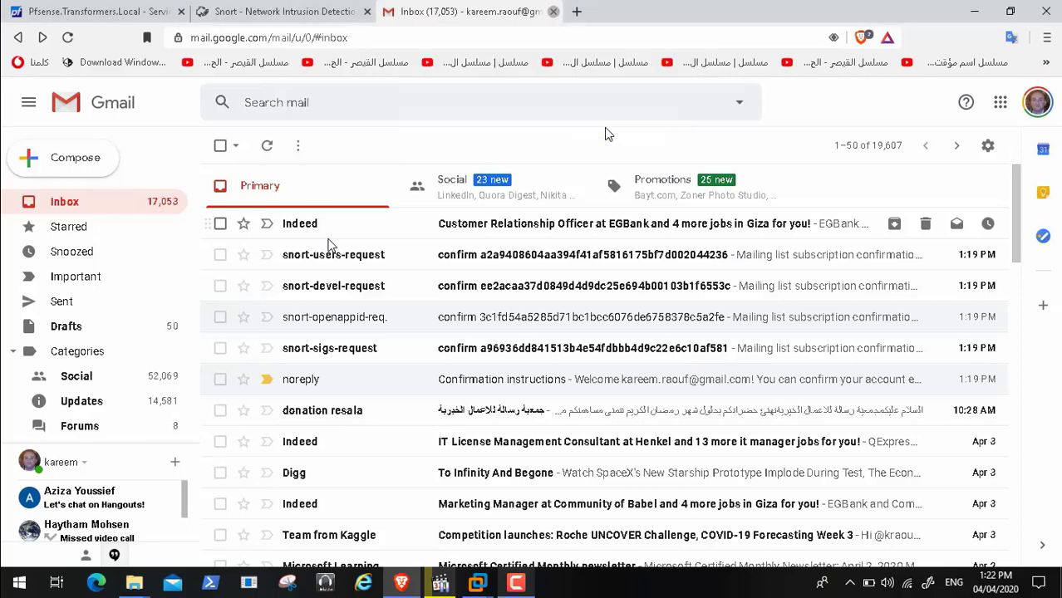
- Enable the Sourcefire OpenAppID Detectors download on the pfSense Snort Global Settings page
{"action": "left_click", "coordinate": [98, 10]}
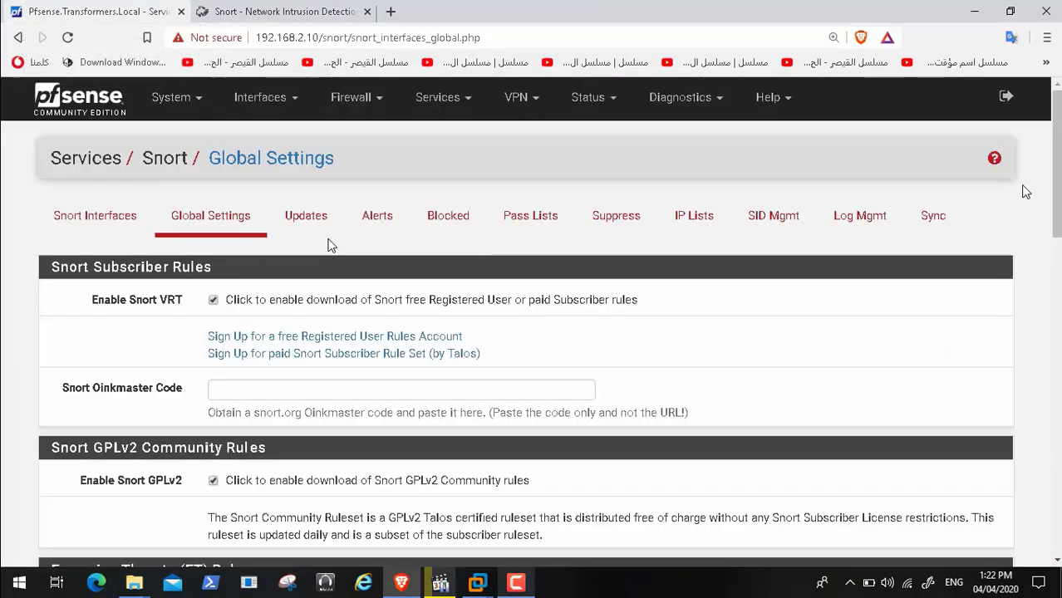
{"action": "scroll", "coordinate": [330, 245], "scroll_direction": "down", "scroll_amount": 2}
{"action": "scroll", "coordinate": [329, 245], "scroll_direction": "down", "scroll_amount": 2}
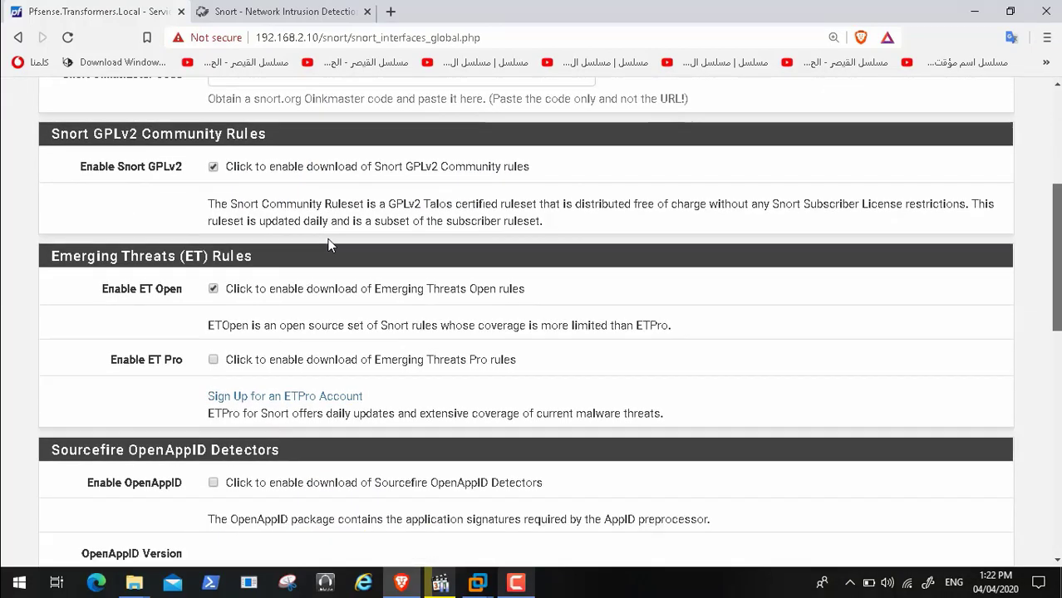
{"action": "left_click", "coordinate": [515, 584]}
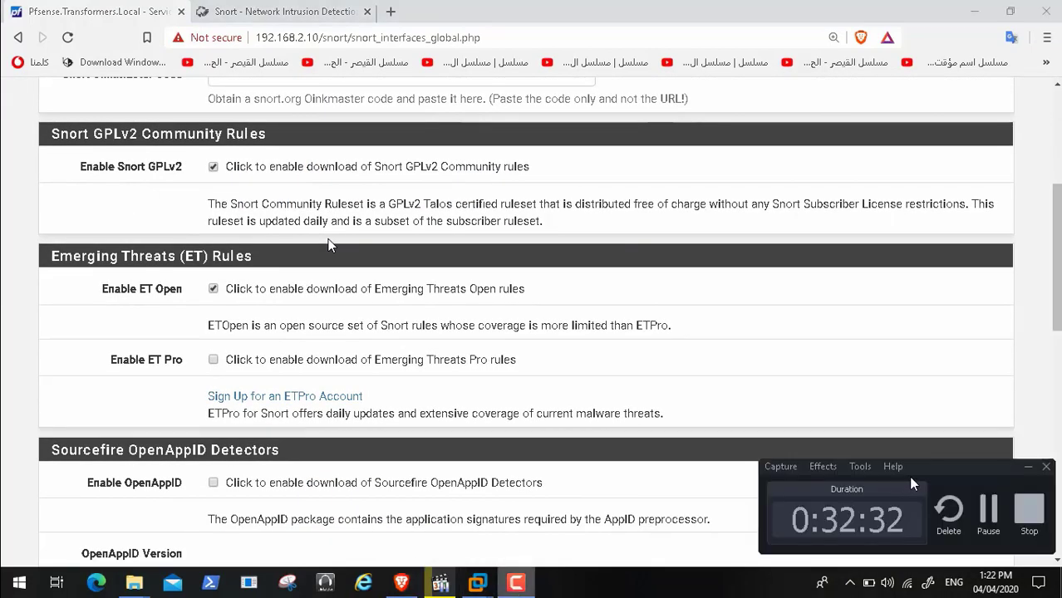
{"action": "left_click", "coordinate": [988, 509]}
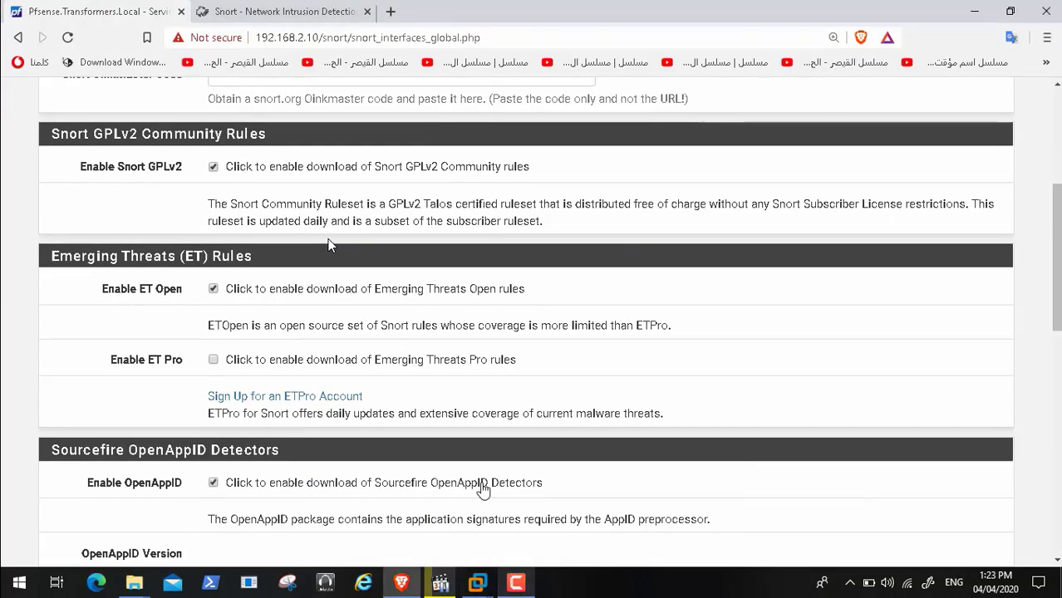
{"action": "left_click", "coordinate": [259, 489]}
{"action": "left_click", "coordinate": [515, 584]}
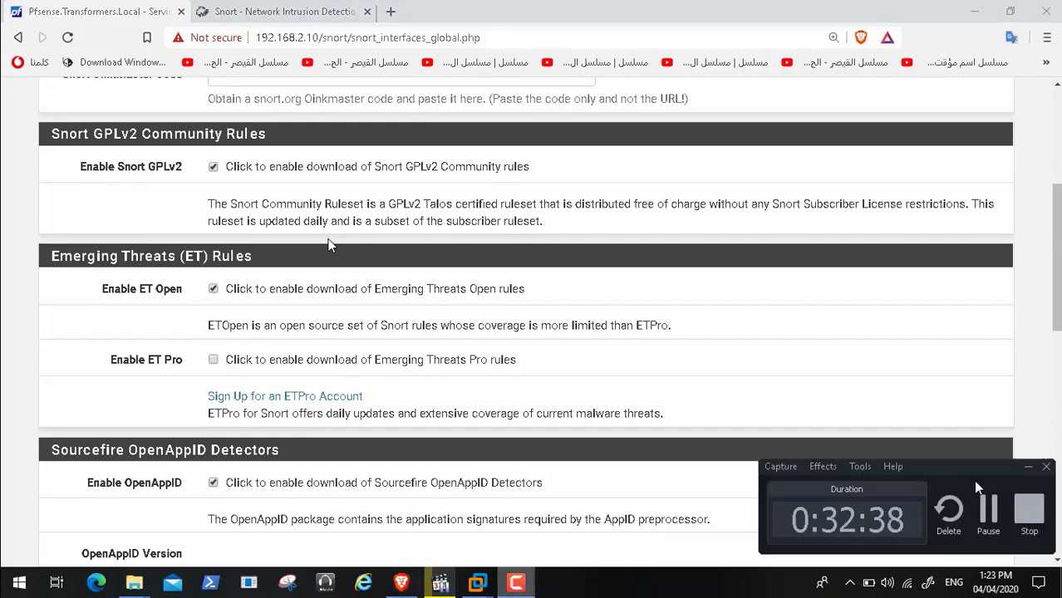
{"action": "left_click", "coordinate": [991, 522]}
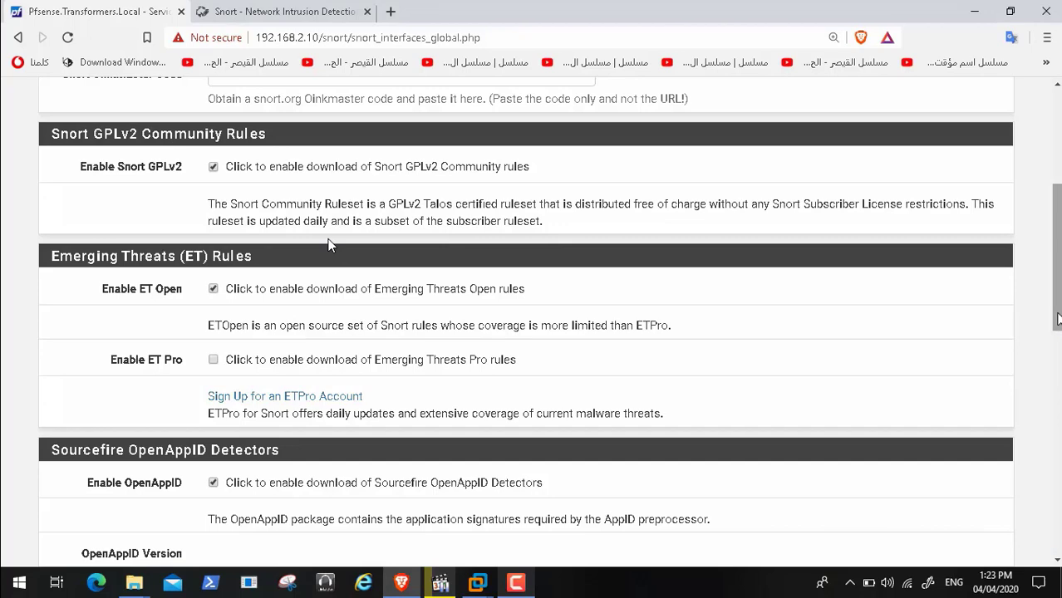
{"action": "scroll", "coordinate": [1056, 318], "scroll_direction": "down", "scroll_amount": 2}
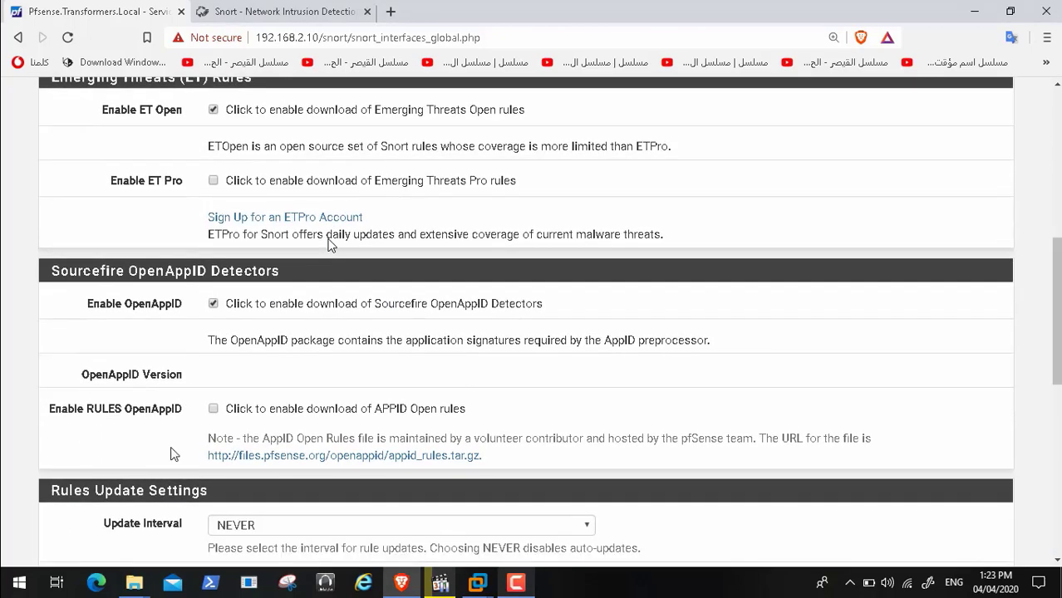
{"action": "left_click", "coordinate": [516, 584]}
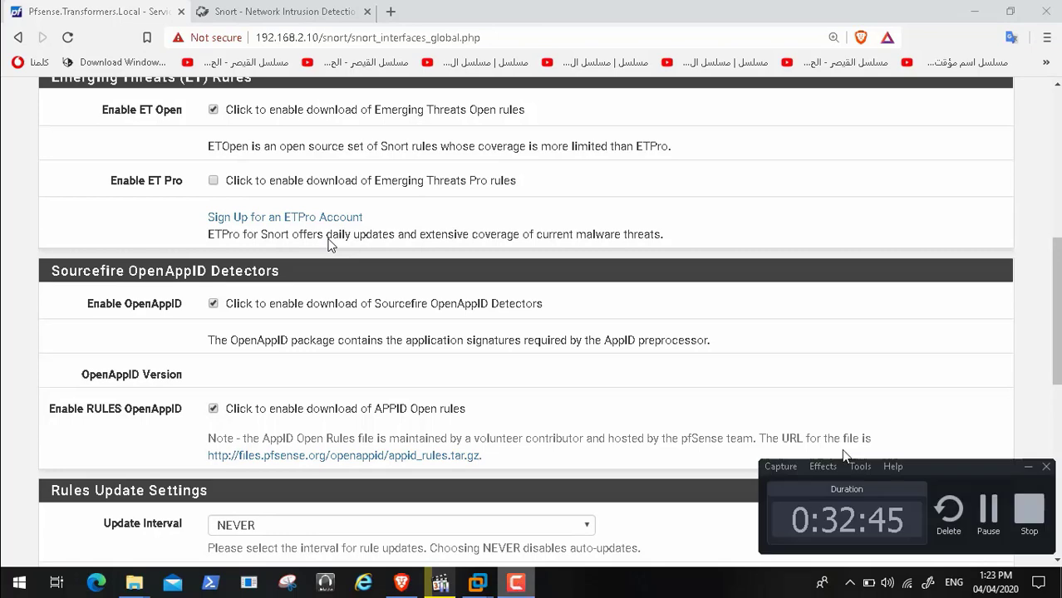
{"action": "left_click", "coordinate": [989, 512]}
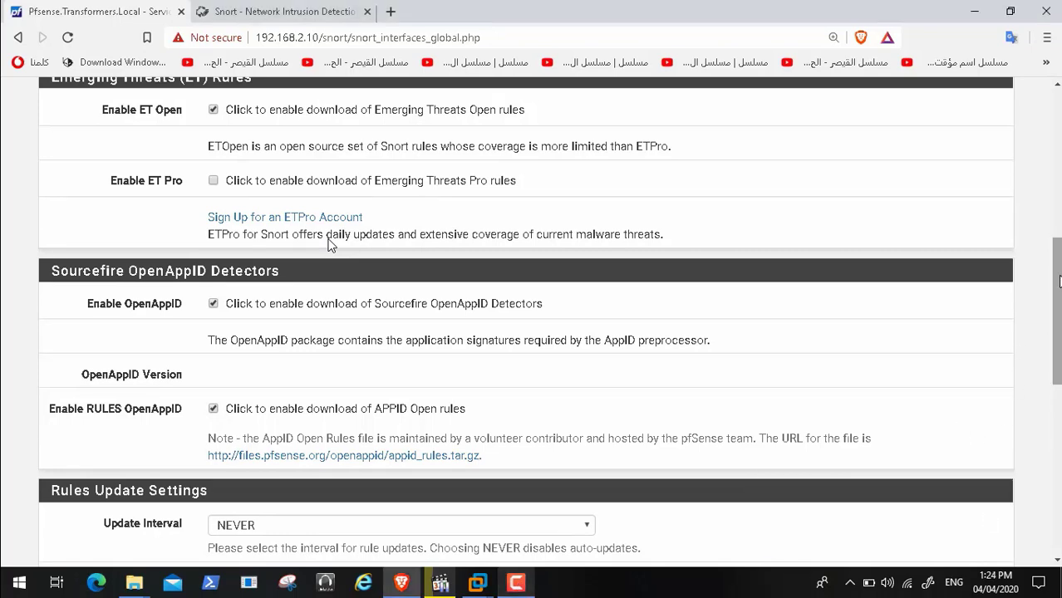
{"action": "scroll", "coordinate": [328, 244], "scroll_direction": "down", "scroll_amount": 3}
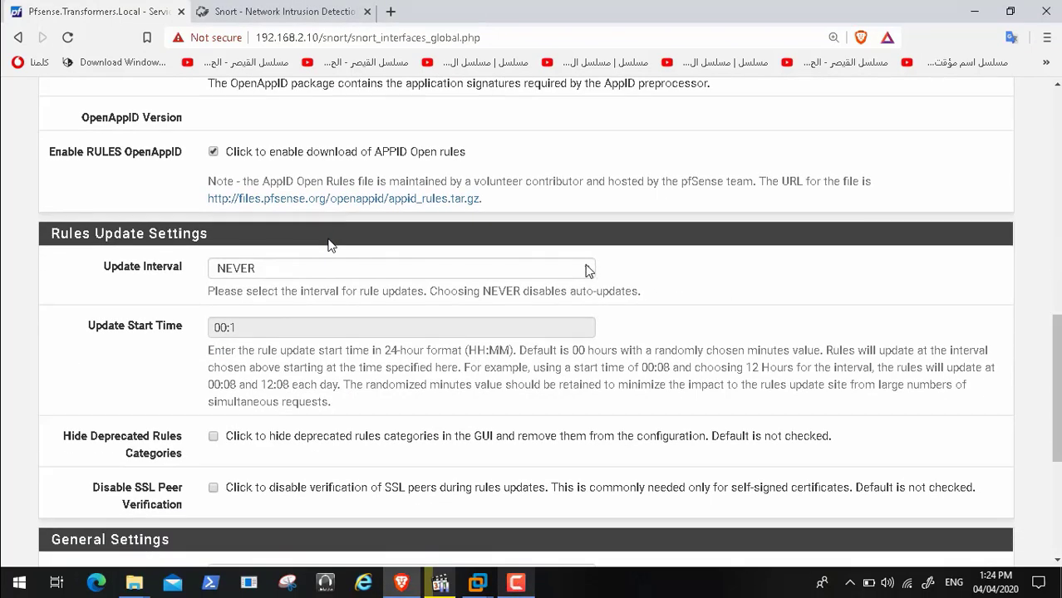
- Set rule updates to every 1 DAY, hide deprecated categories, and release blocked hosts after 30 MINS
{"action": "left_click", "coordinate": [587, 270]}
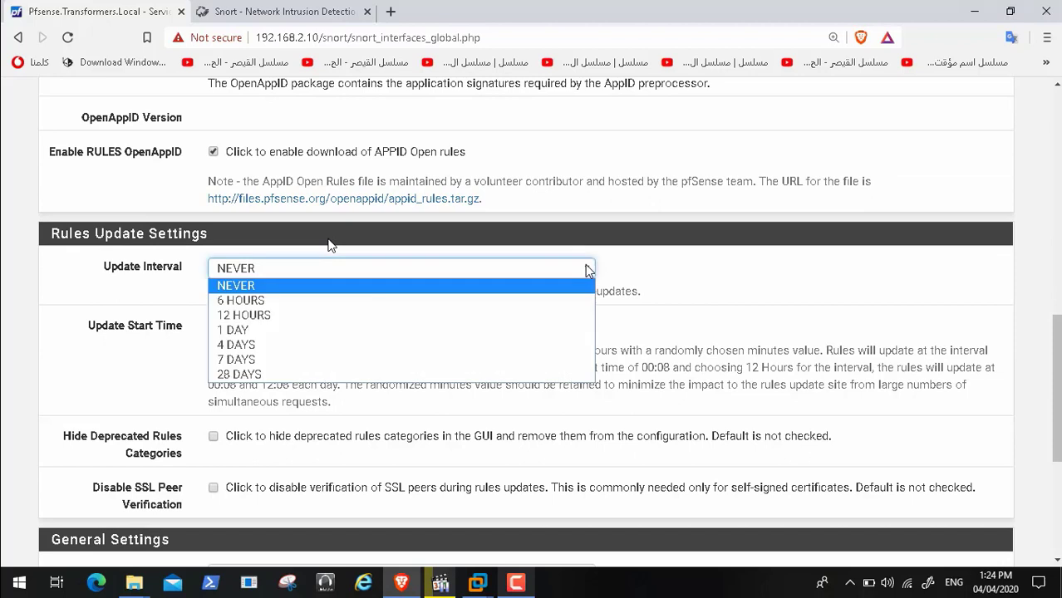
{"action": "left_click", "coordinate": [453, 332]}
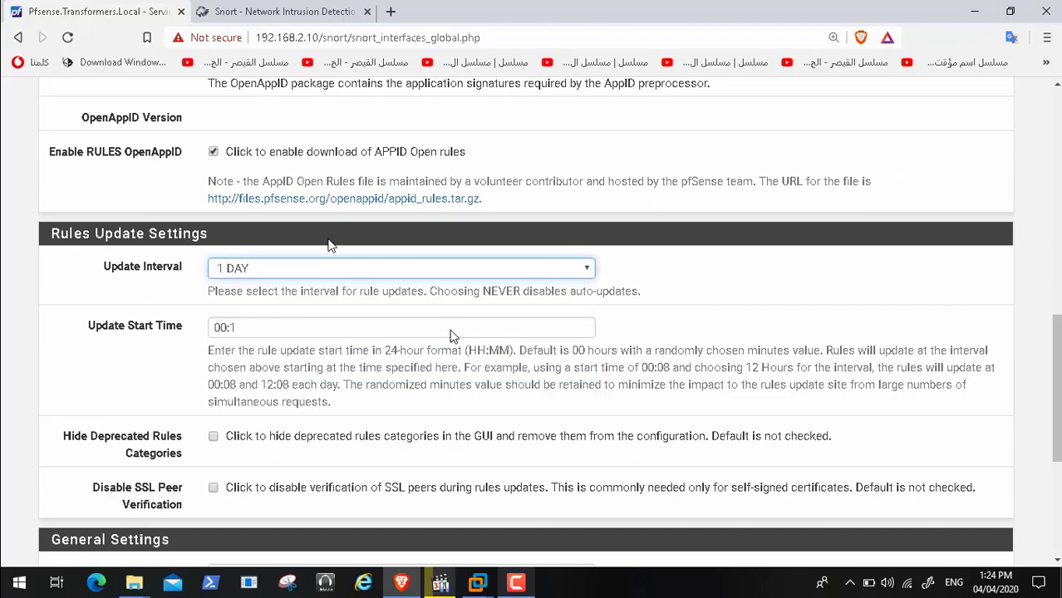
{"action": "left_click", "coordinate": [215, 437]}
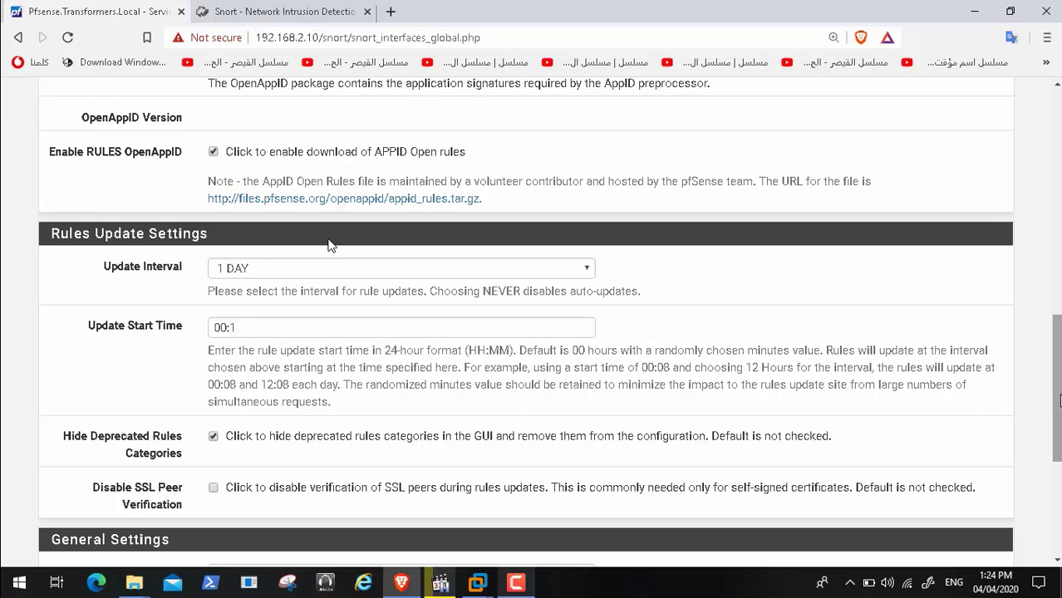
{"action": "scroll", "coordinate": [1045, 409], "scroll_direction": "down", "scroll_amount": 3}
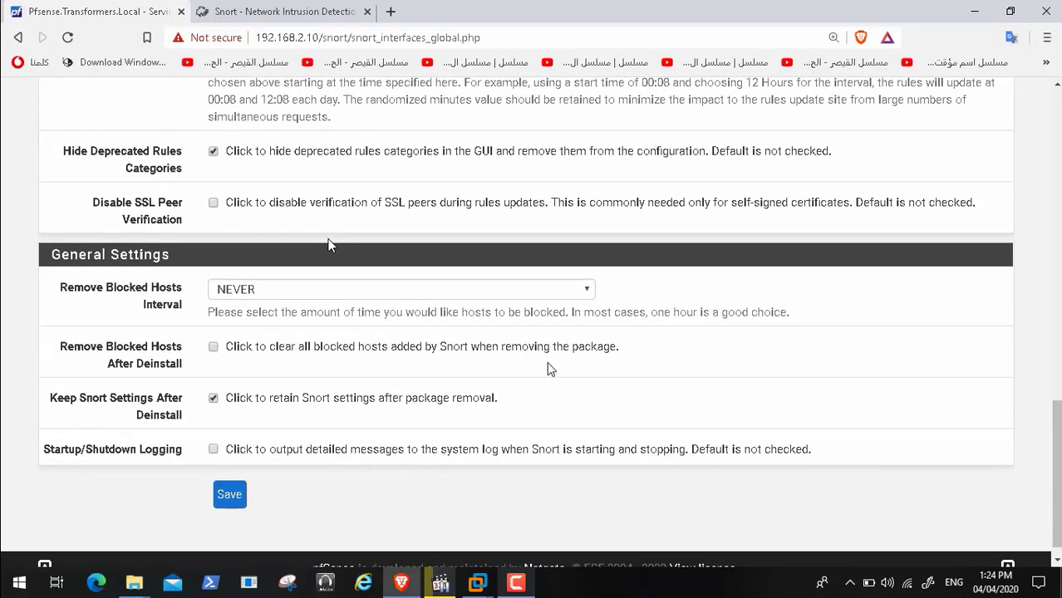
{"action": "left_click", "coordinate": [514, 292]}
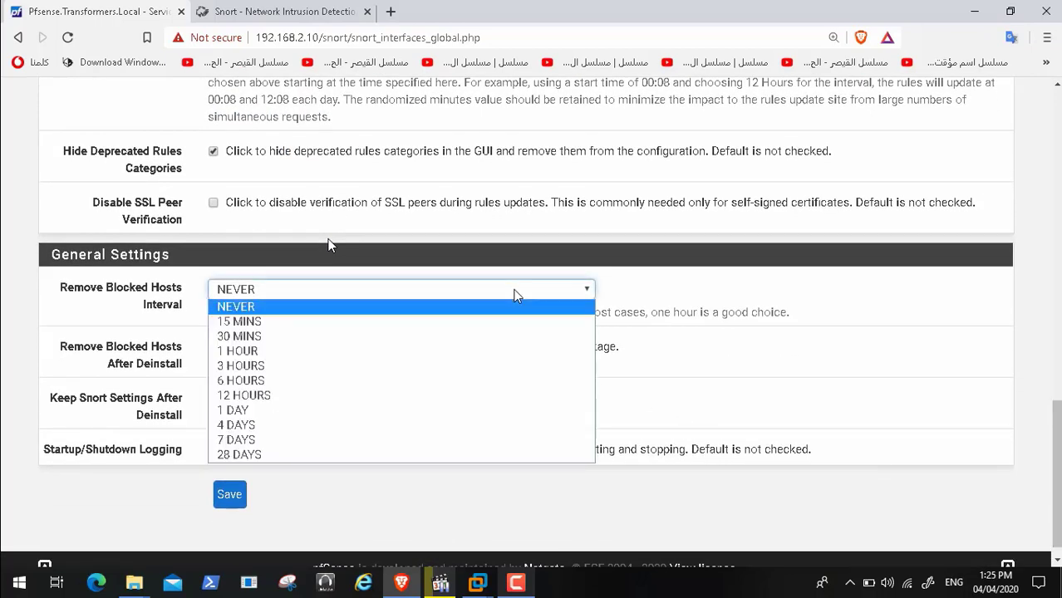
{"action": "left_click", "coordinate": [445, 336]}
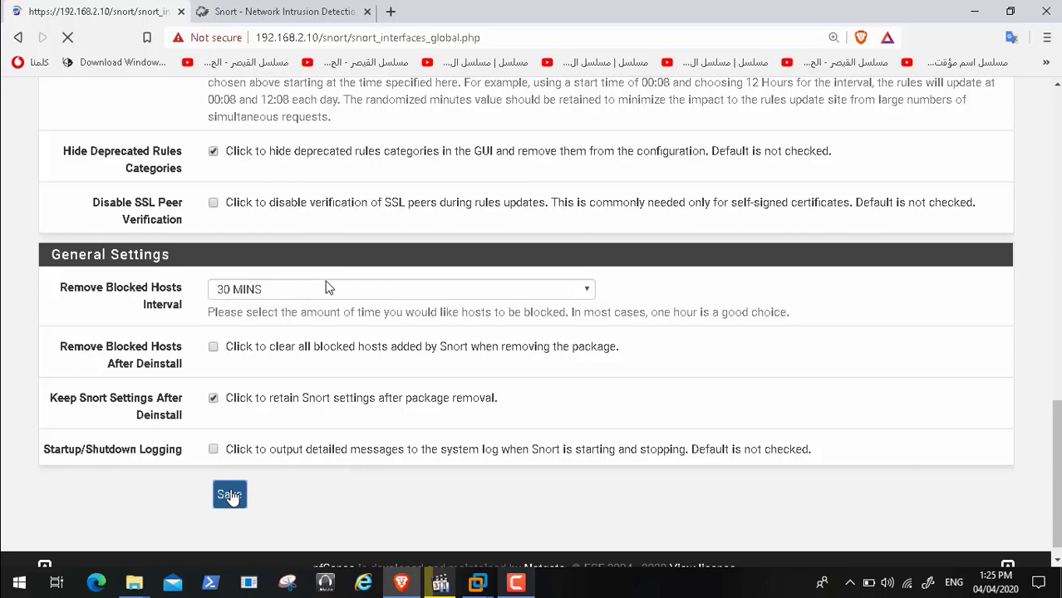
{"action": "mouse_move", "coordinate": [15, 564]}
{"action": "mouse_move", "coordinate": [3, 587]}
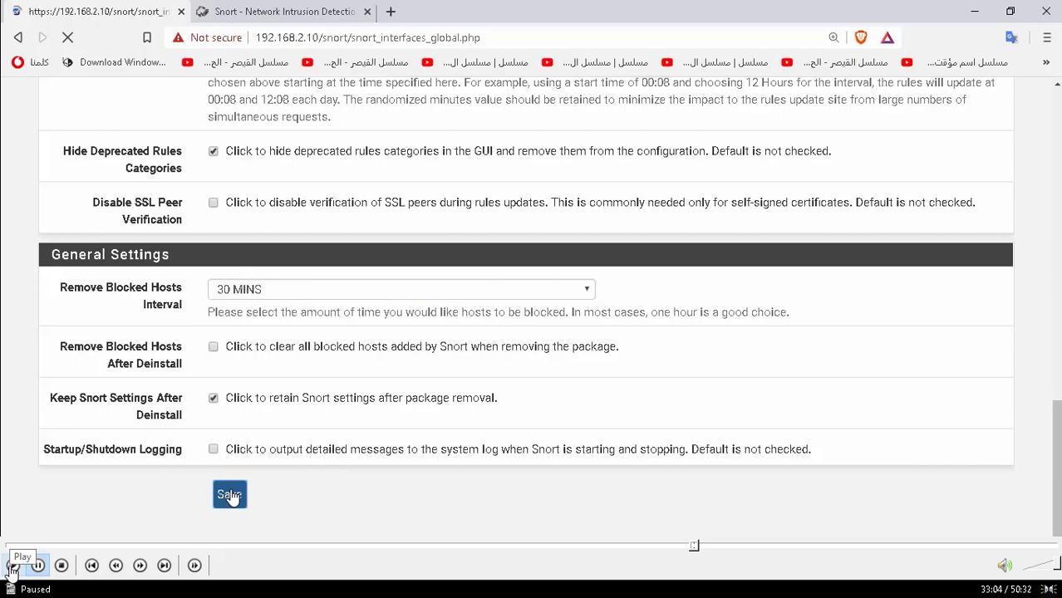
{"action": "left_click", "coordinate": [12, 570]}
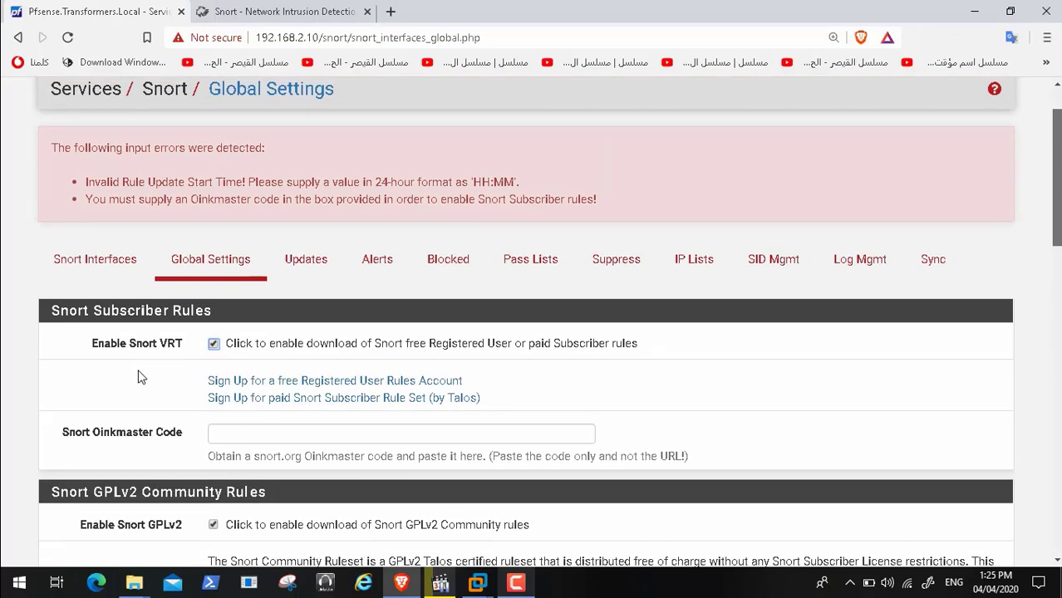
- Scroll past the input error banner down through Global Settings to Rules Update Settings
{"action": "scroll", "coordinate": [141, 378], "scroll_direction": "down", "scroll_amount": 2}
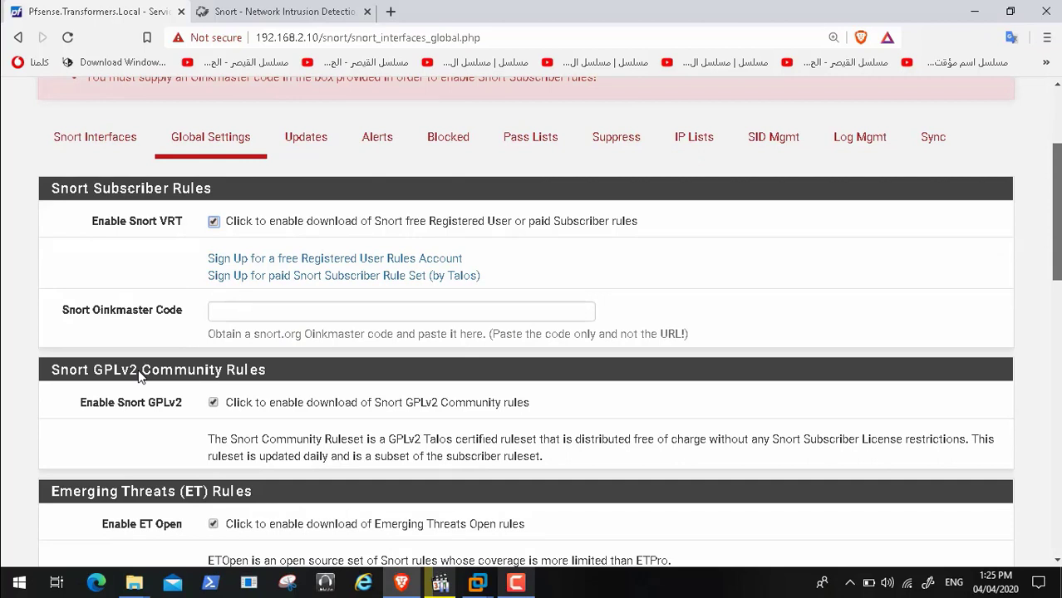
{"action": "scroll", "coordinate": [142, 378], "scroll_direction": "down", "scroll_amount": 1}
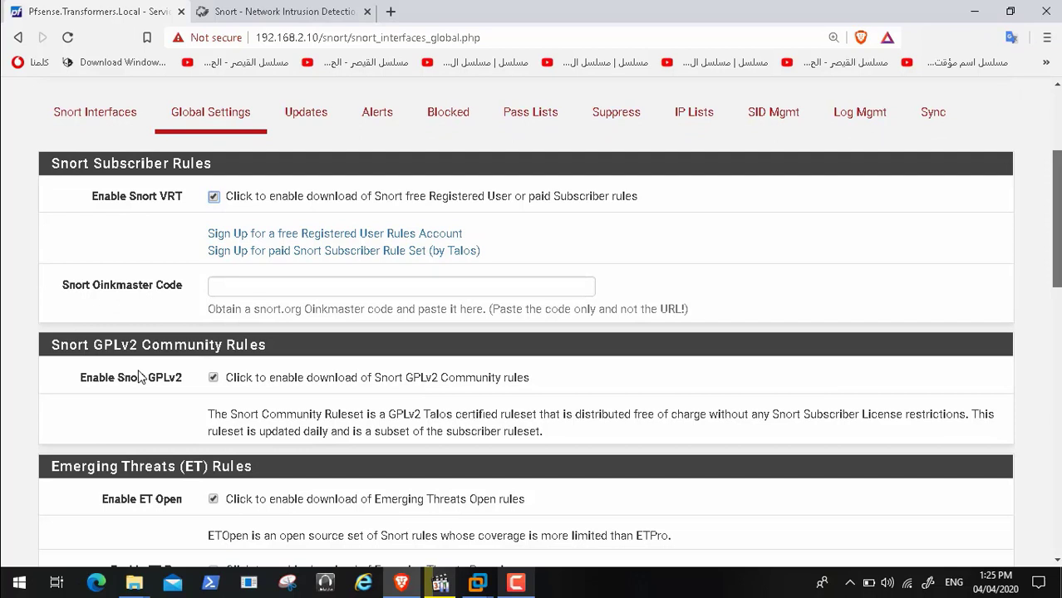
{"action": "scroll", "coordinate": [141, 378], "scroll_direction": "down", "scroll_amount": 1}
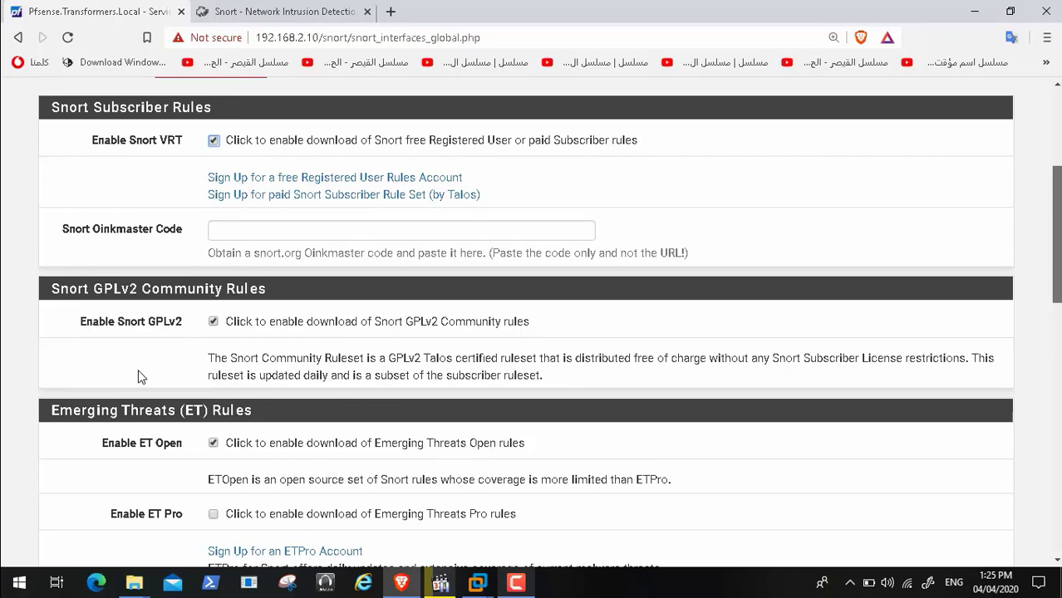
{"action": "scroll", "coordinate": [141, 378], "scroll_direction": "down", "scroll_amount": 3}
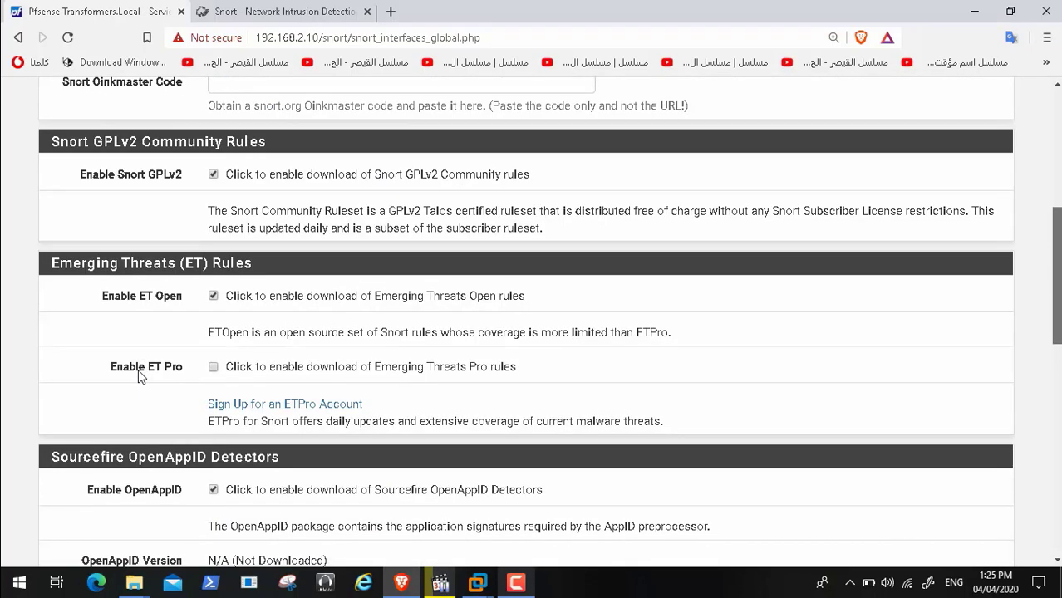
{"action": "scroll", "coordinate": [141, 378], "scroll_direction": "down", "scroll_amount": 2}
{"action": "scroll", "coordinate": [141, 378], "scroll_direction": "down", "scroll_amount": 4}
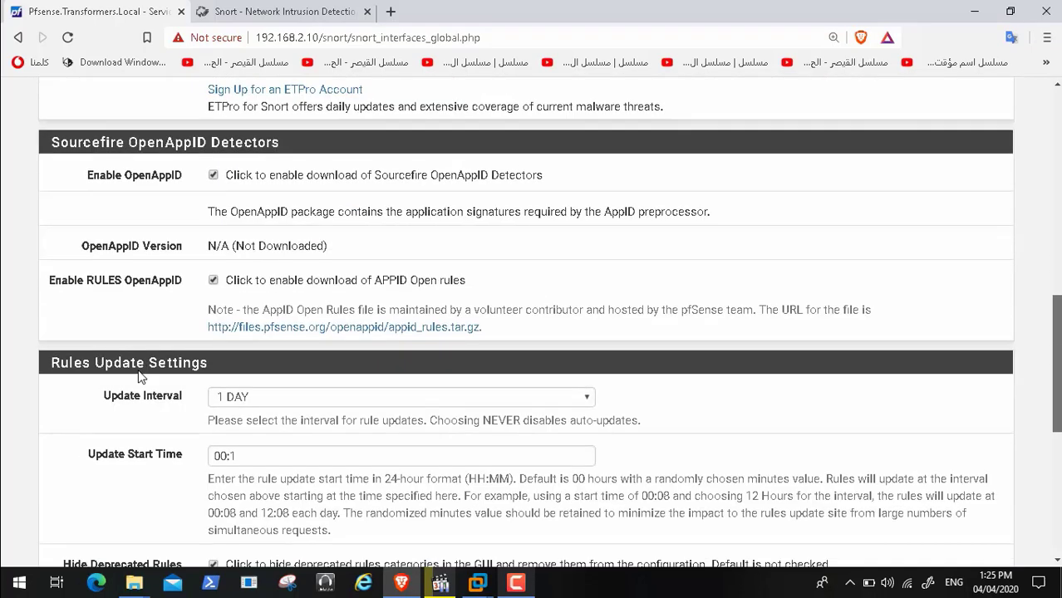
{"action": "scroll", "coordinate": [137, 369], "scroll_direction": "down", "scroll_amount": 5}
{"action": "scroll", "coordinate": [138, 368], "scroll_direction": "up", "scroll_amount": 2}
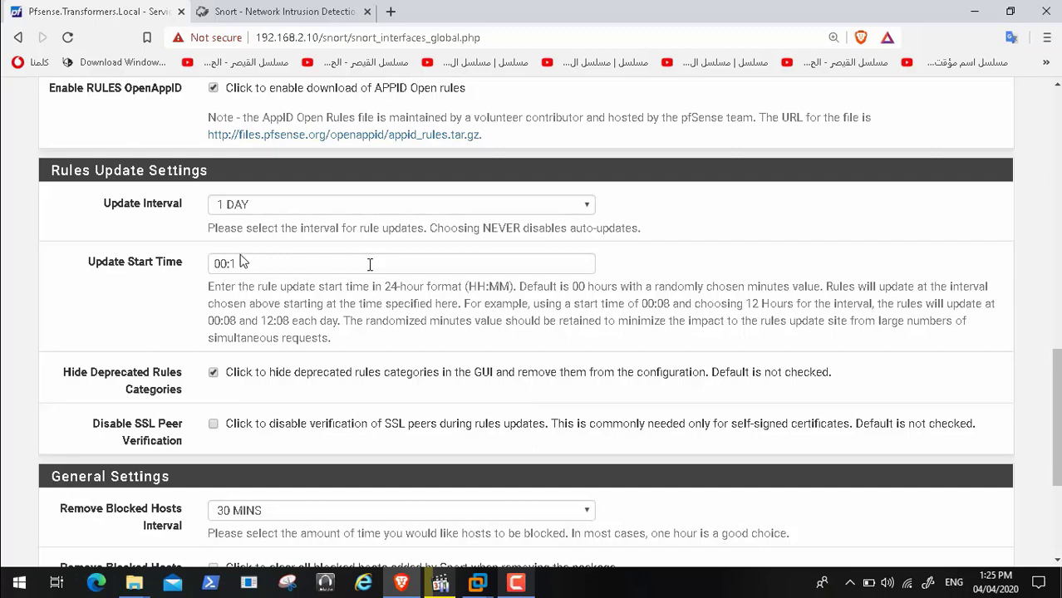
- Complete the rule Update Start Time field as 00:00
{"action": "mouse_move", "coordinate": [68, 571]}
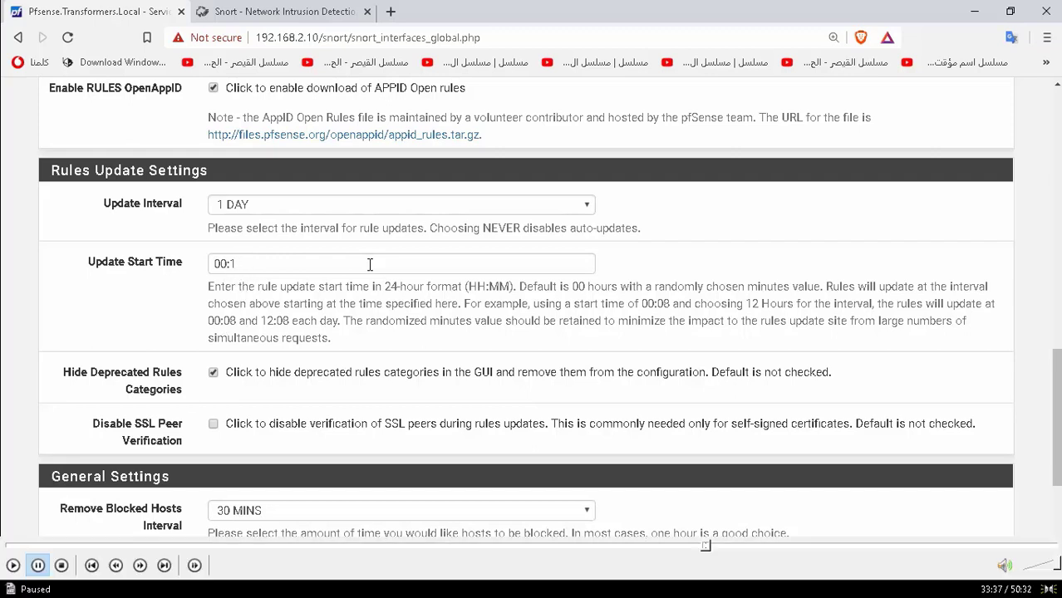
{"action": "left_click", "coordinate": [13, 567]}
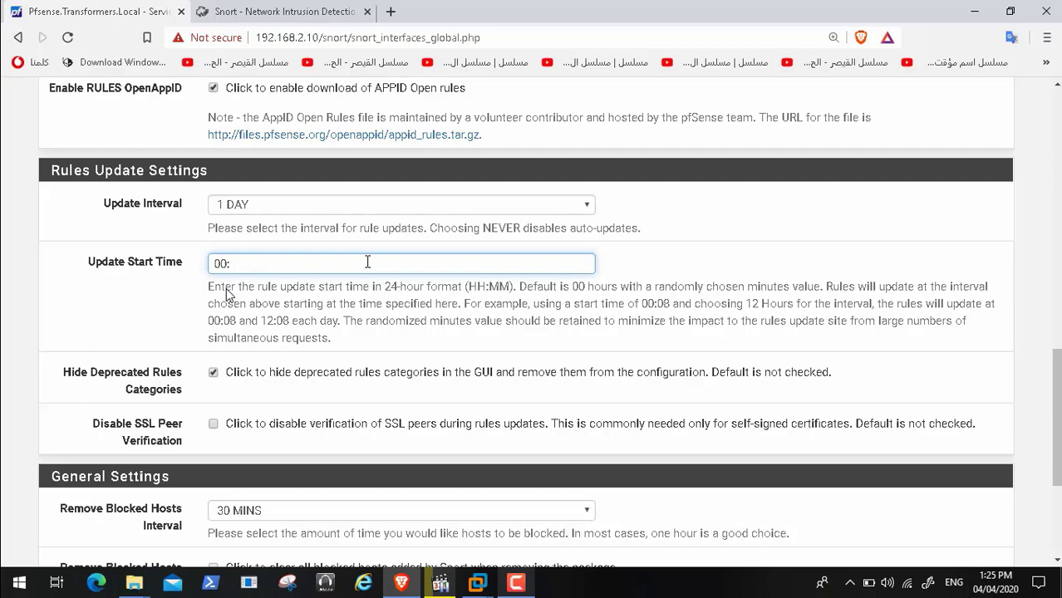
{"action": "type", "text": "00"}
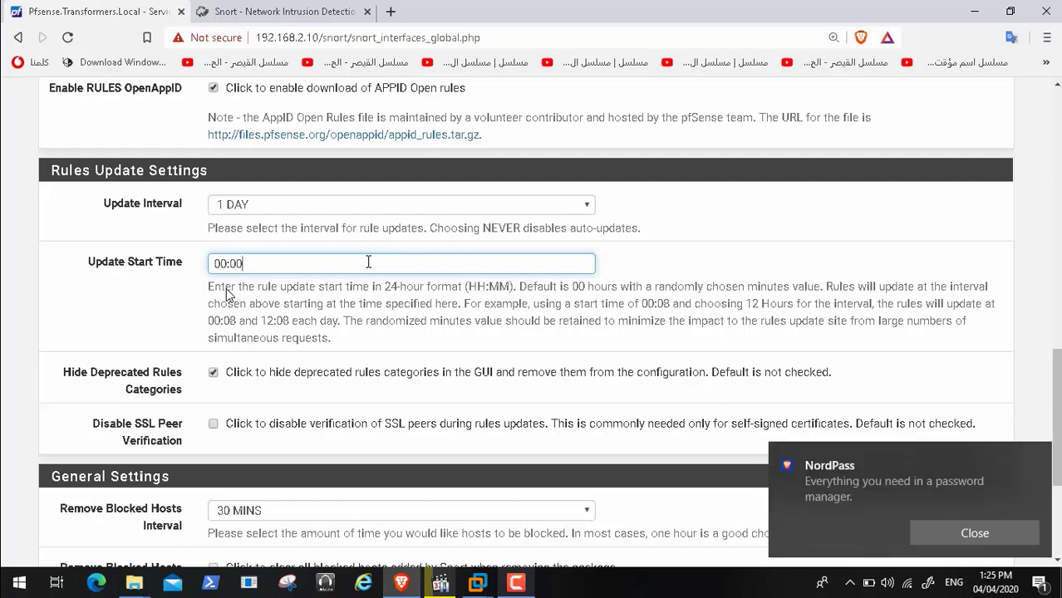
- Dismiss the password prompt, pause the tutorial video, and save the Snort global settings
{"action": "left_click", "coordinate": [964, 533]}
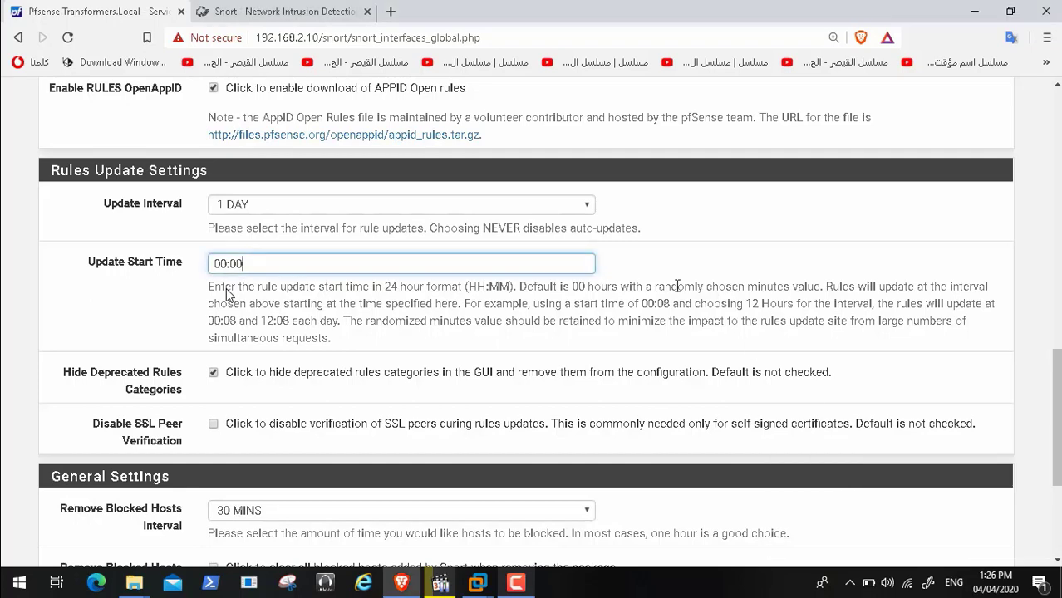
{"action": "left_click", "coordinate": [438, 584]}
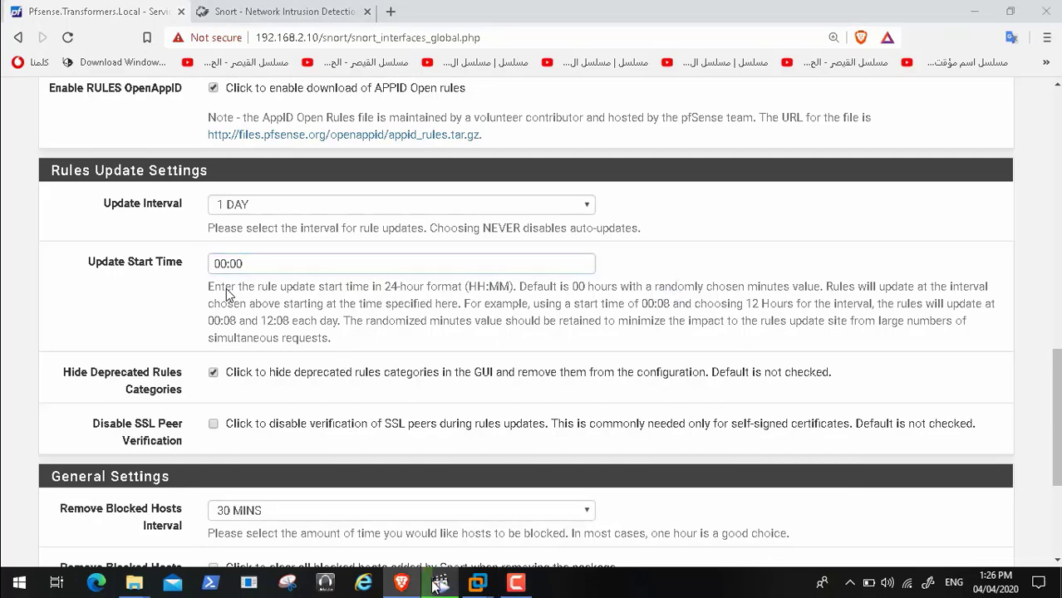
{"action": "left_click", "coordinate": [157, 533]}
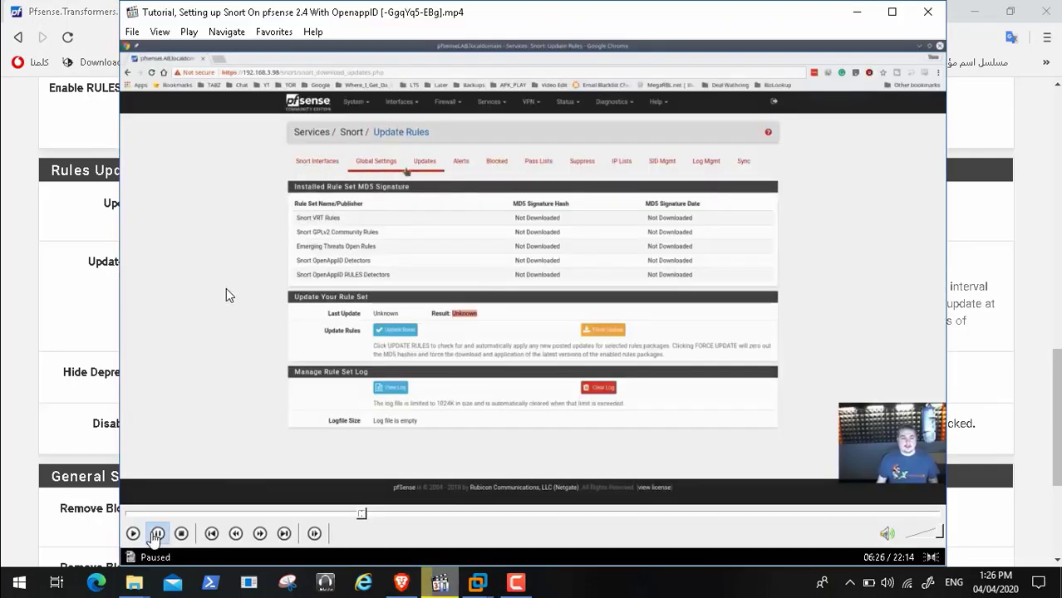
{"action": "left_click", "coordinate": [857, 16]}
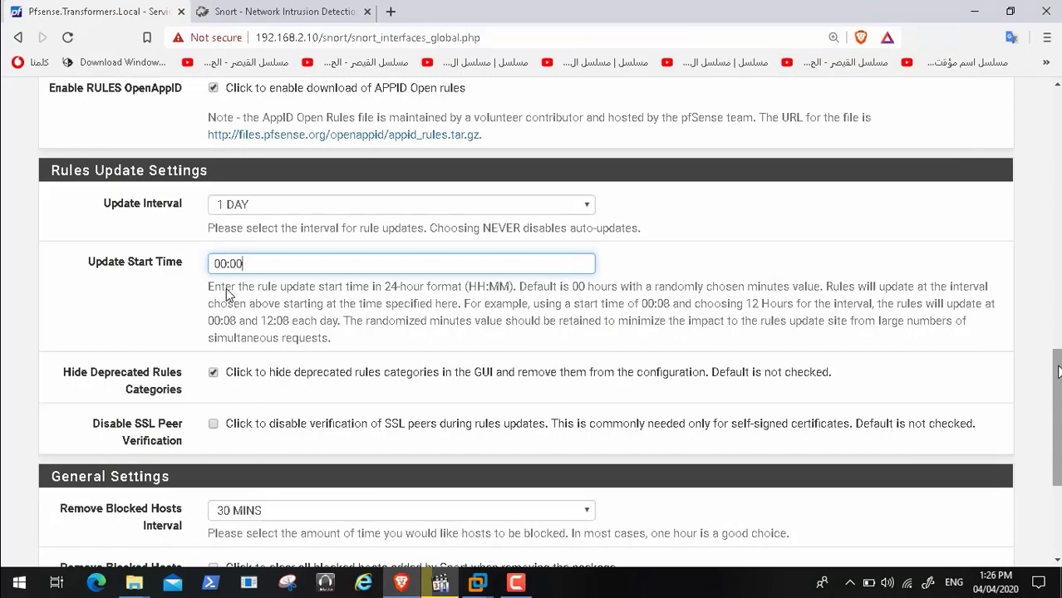
{"action": "left_click_drag", "start_coordinate": [1058, 372], "coordinate": [1057, 440]}
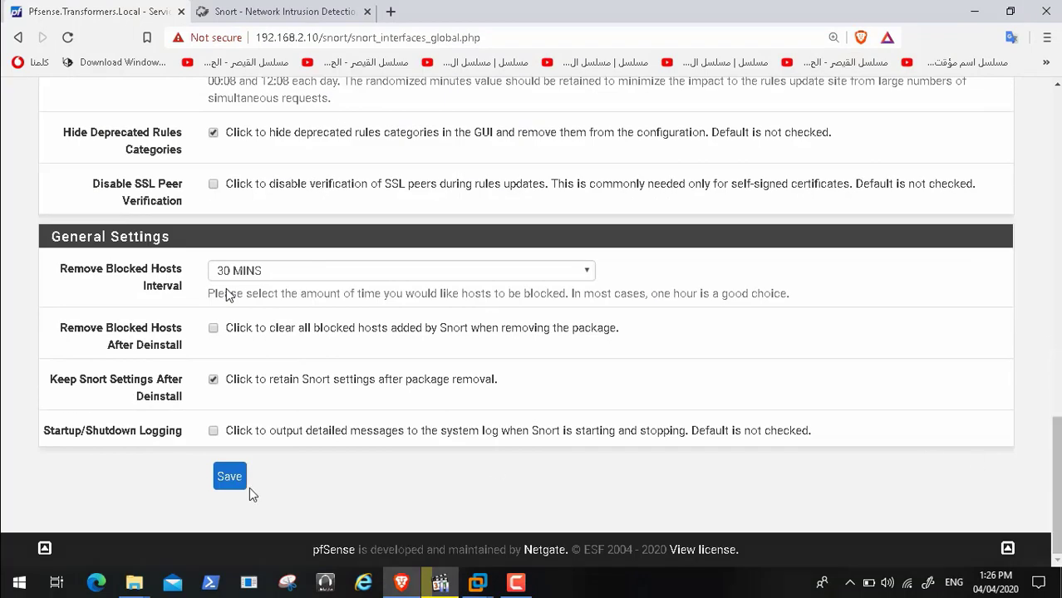
{"action": "left_click", "coordinate": [215, 486]}
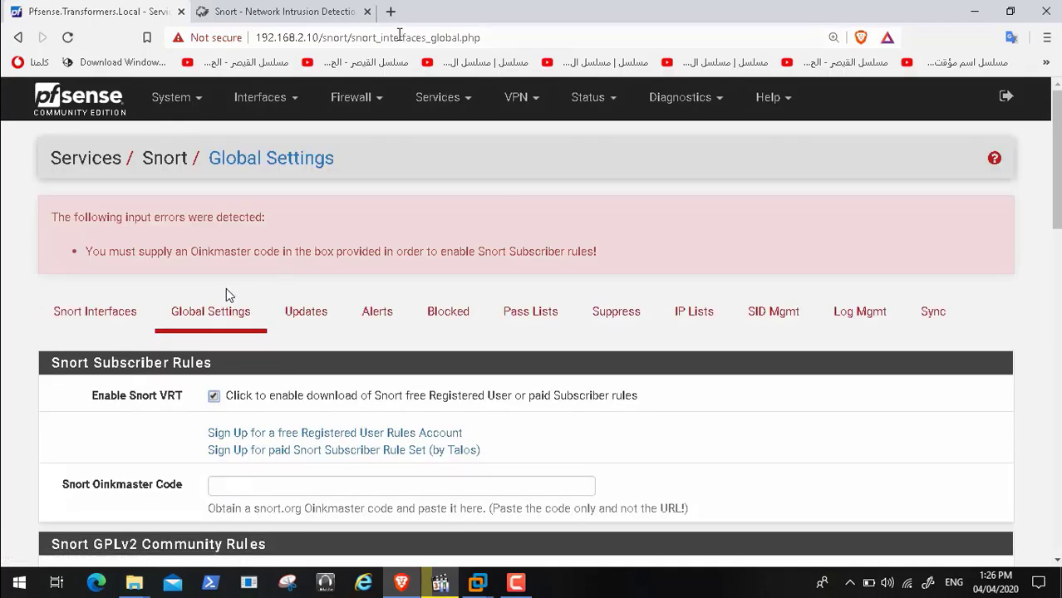
- Open the rule downloads section on the signed-in snort.org page
{"action": "left_click", "coordinate": [314, 14]}
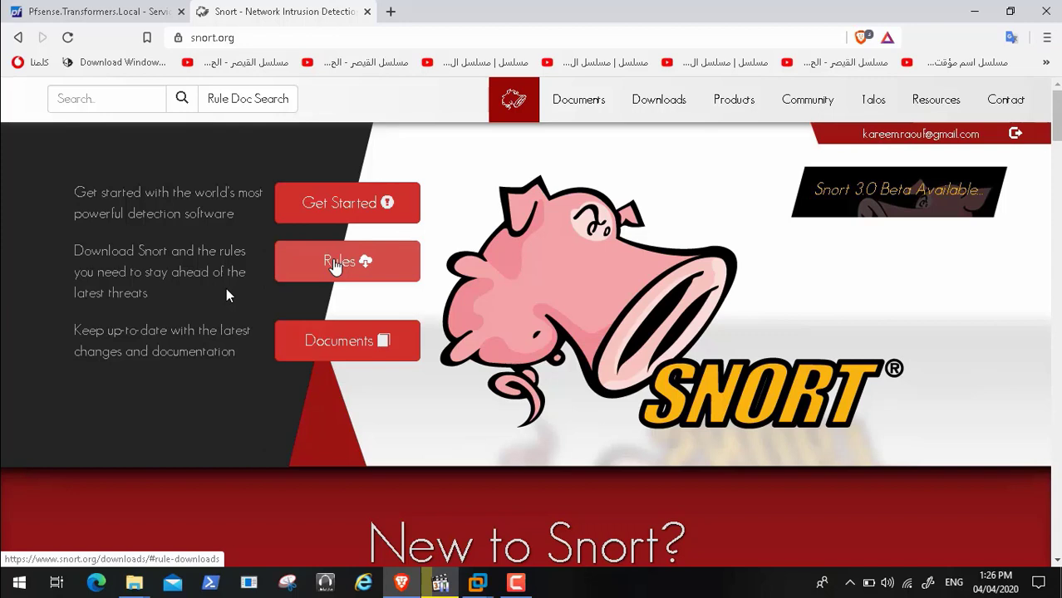
{"action": "left_click", "coordinate": [329, 265]}
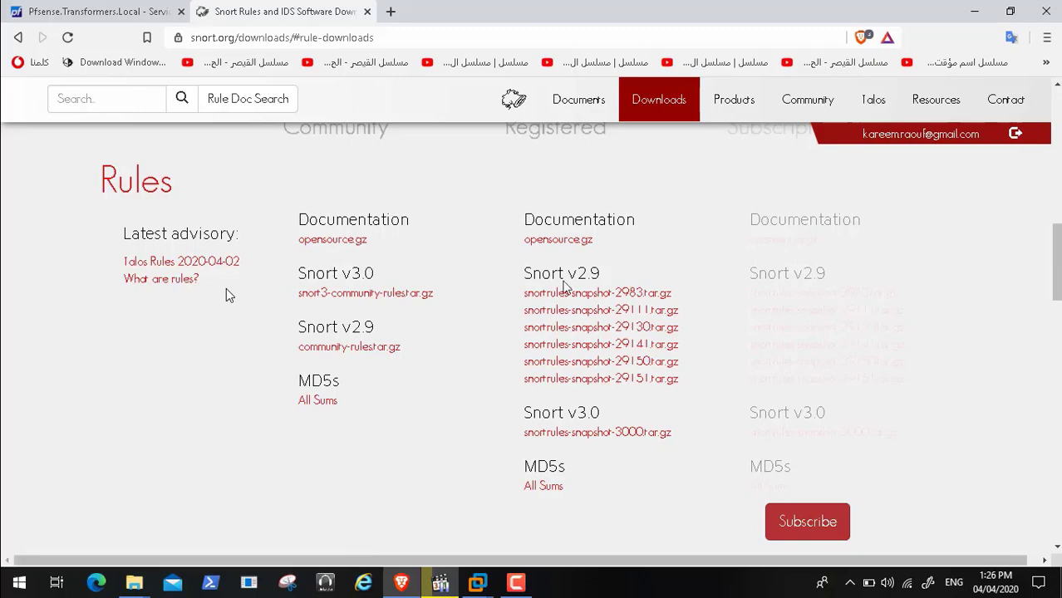
{"action": "scroll", "coordinate": [229, 295], "scroll_direction": "up", "scroll_amount": 1}
{"action": "scroll", "coordinate": [229, 294], "scroll_direction": "up", "scroll_amount": 8}
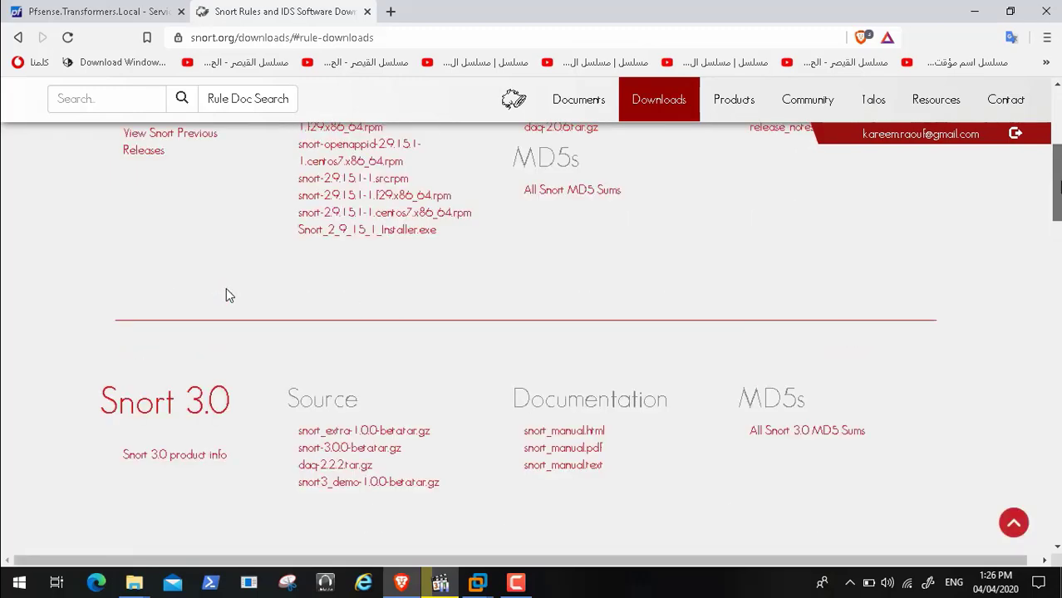
{"action": "scroll", "coordinate": [226, 291], "scroll_direction": "up", "scroll_amount": 1}
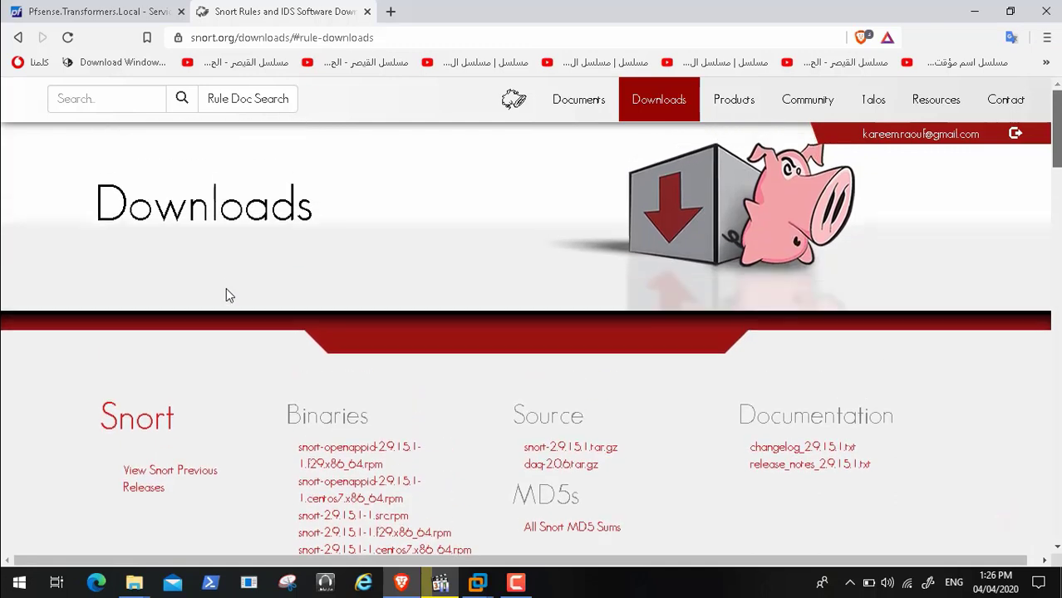
- Look over snort.org's top menus and downloadable rule packages, then return to pfSense Global Settings
{"action": "mouse_move", "coordinate": [655, 121]}
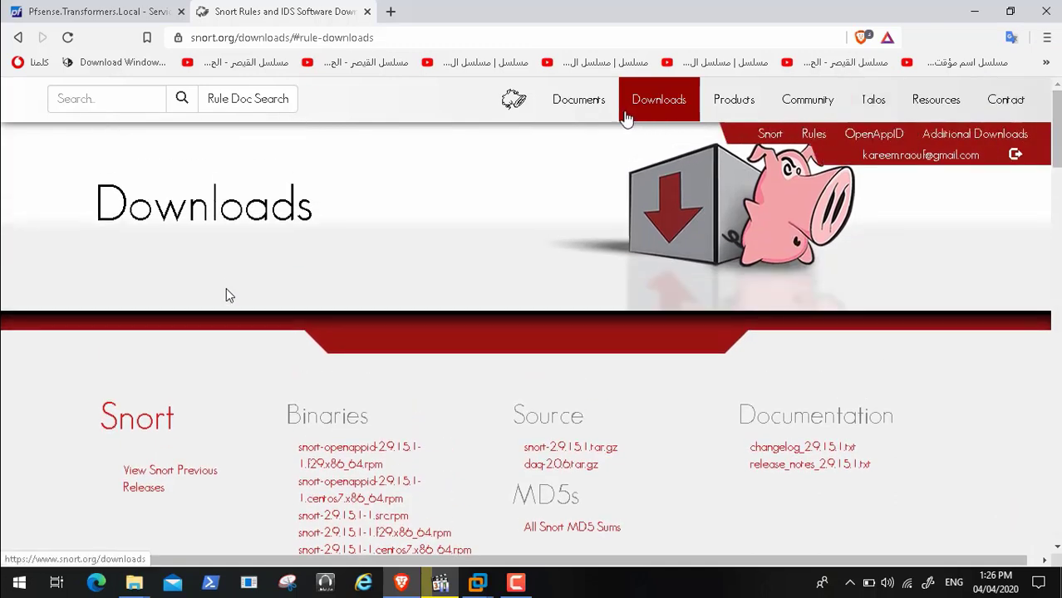
{"action": "mouse_move", "coordinate": [956, 108]}
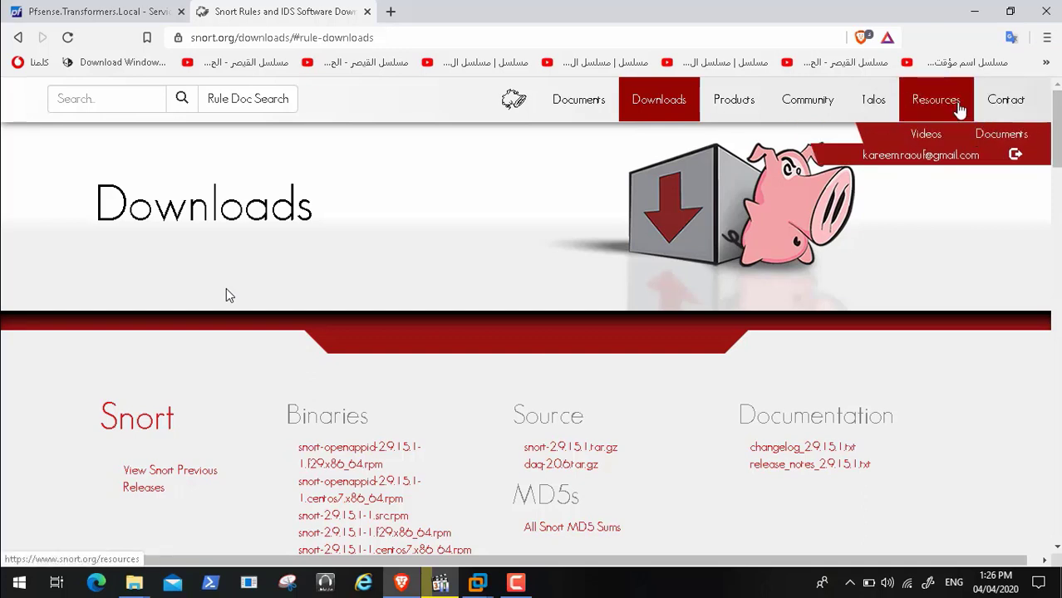
{"action": "mouse_move", "coordinate": [872, 107]}
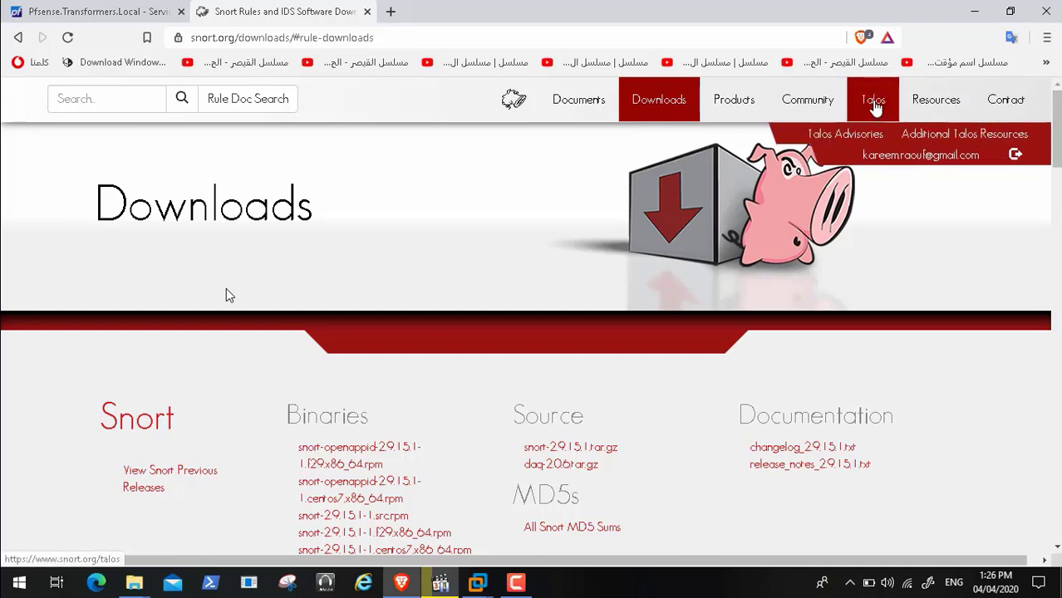
{"action": "mouse_move", "coordinate": [822, 111]}
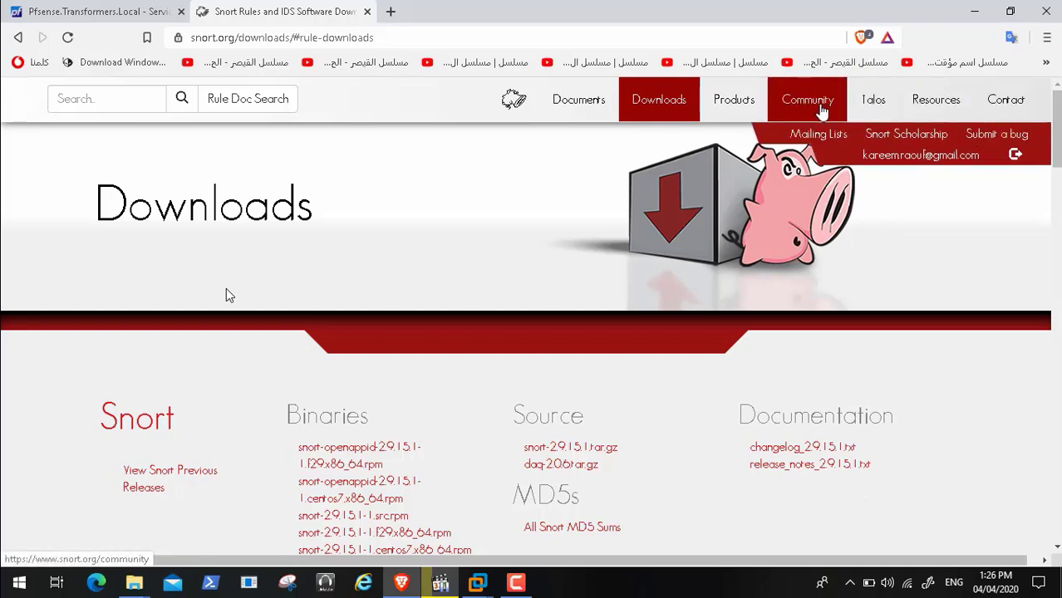
{"action": "mouse_move", "coordinate": [743, 108]}
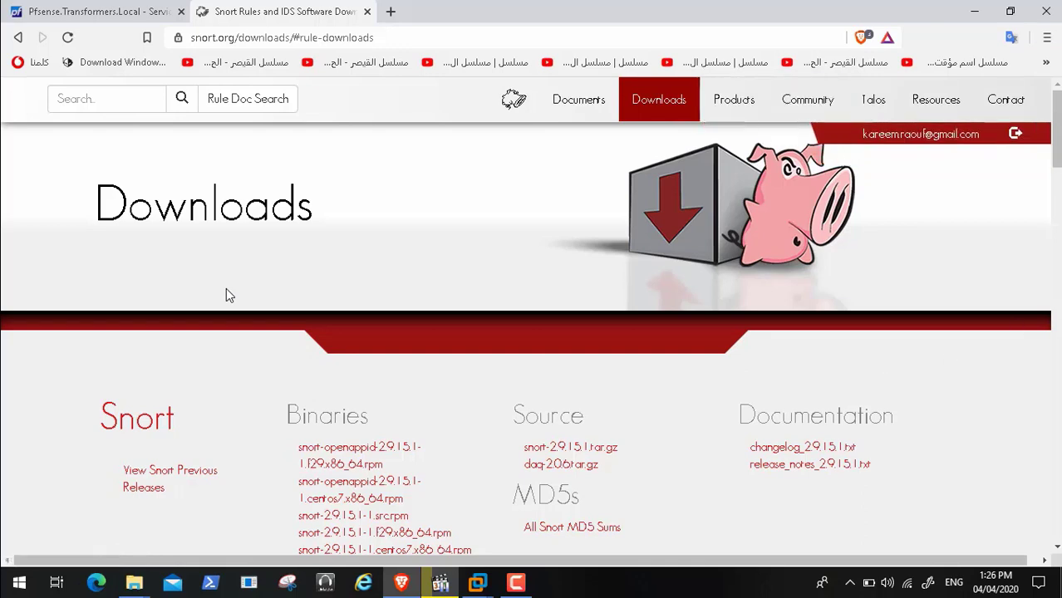
{"action": "scroll", "coordinate": [226, 291], "scroll_direction": "down", "scroll_amount": 2}
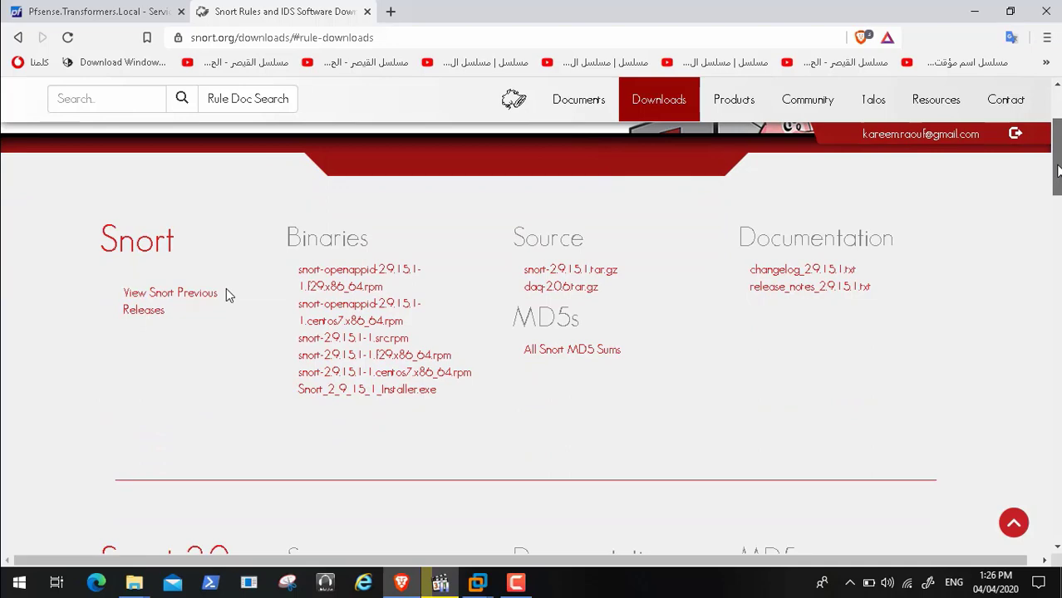
{"action": "scroll", "coordinate": [226, 295], "scroll_direction": "down", "scroll_amount": 1}
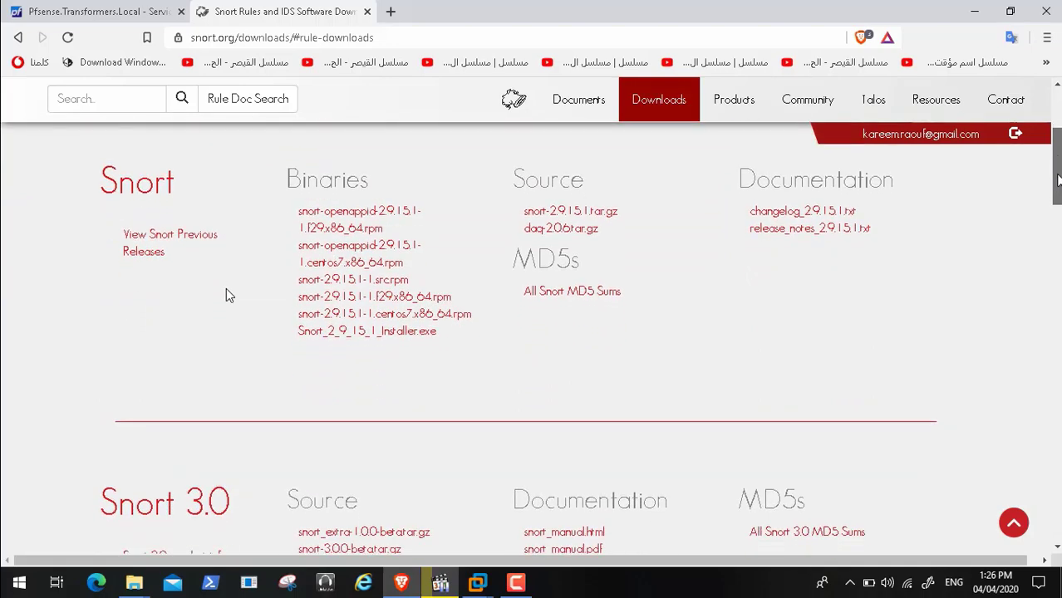
{"action": "scroll", "coordinate": [230, 296], "scroll_direction": "down", "scroll_amount": 5}
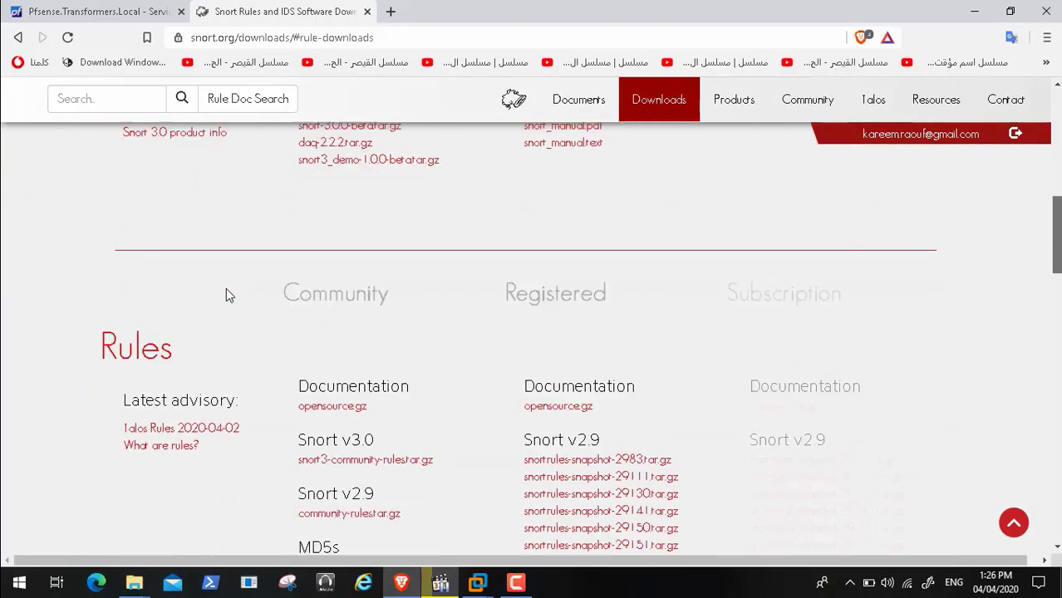
{"action": "scroll", "coordinate": [229, 296], "scroll_direction": "down", "scroll_amount": 2}
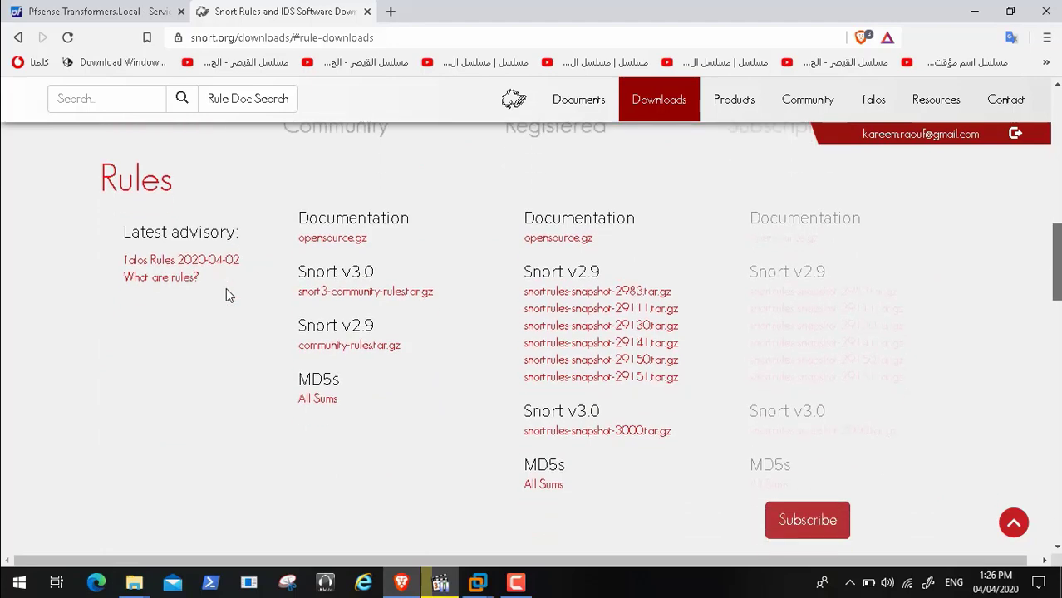
{"action": "left_click_drag", "start_coordinate": [1056, 262], "coordinate": [1057, 129]}
{"action": "left_click", "coordinate": [75, 14]}
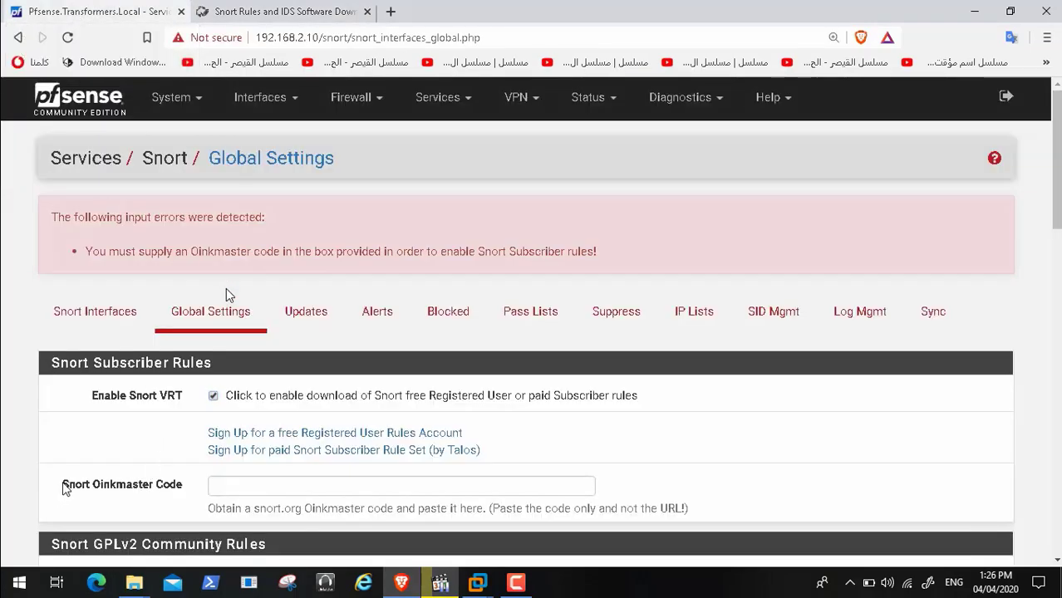
- Select the 'Snort Oinkmaster Code' label text and switch back to the snort.org Downloads tab
{"action": "left_click_drag", "start_coordinate": [65, 490], "coordinate": [184, 487]}
{"action": "key", "text": "ctrl+c"}
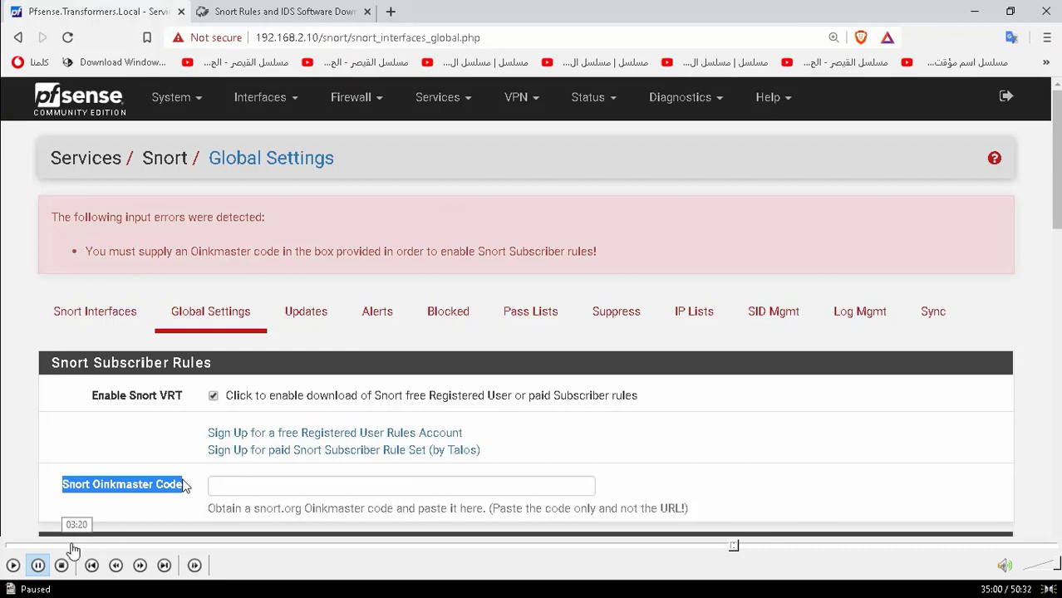
{"action": "left_click", "coordinate": [13, 566]}
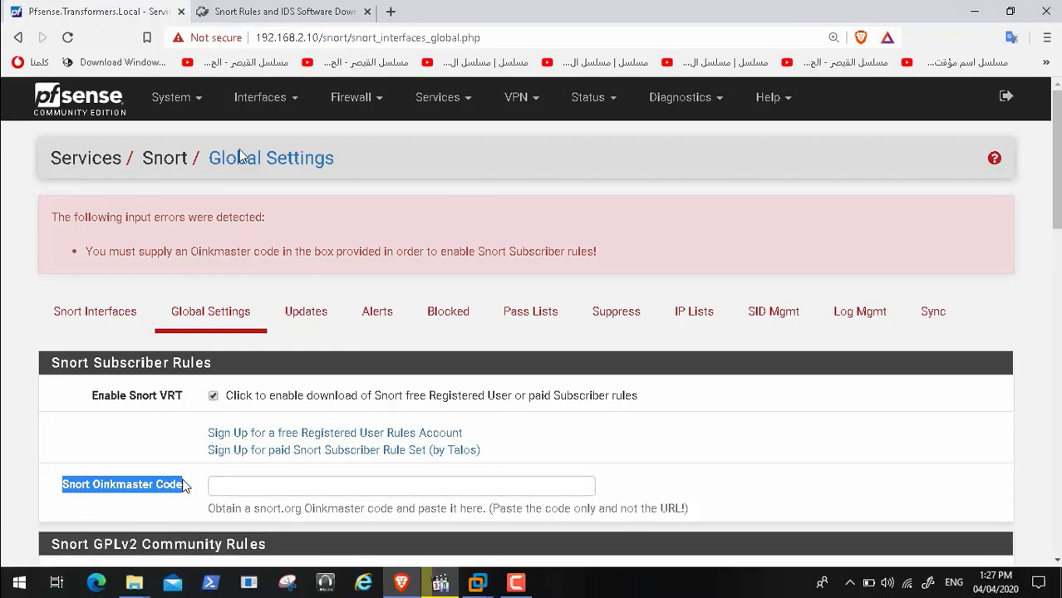
{"action": "left_click", "coordinate": [264, 11]}
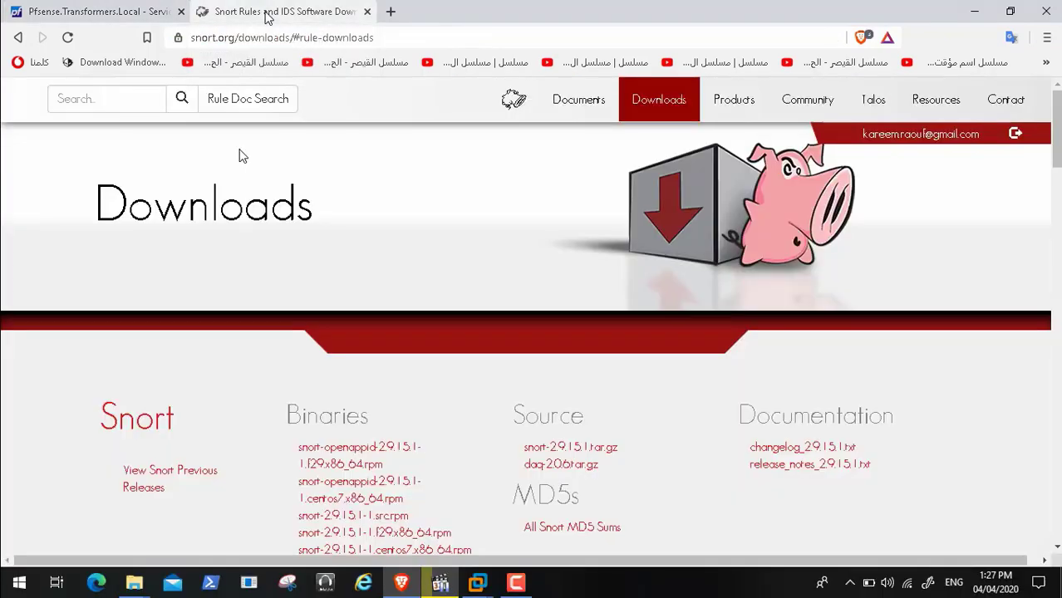
- Search Google for 'how to get Snort Oinkmaster Code' and open snort.org's Oinkcode guide
{"action": "left_click", "coordinate": [390, 12]}
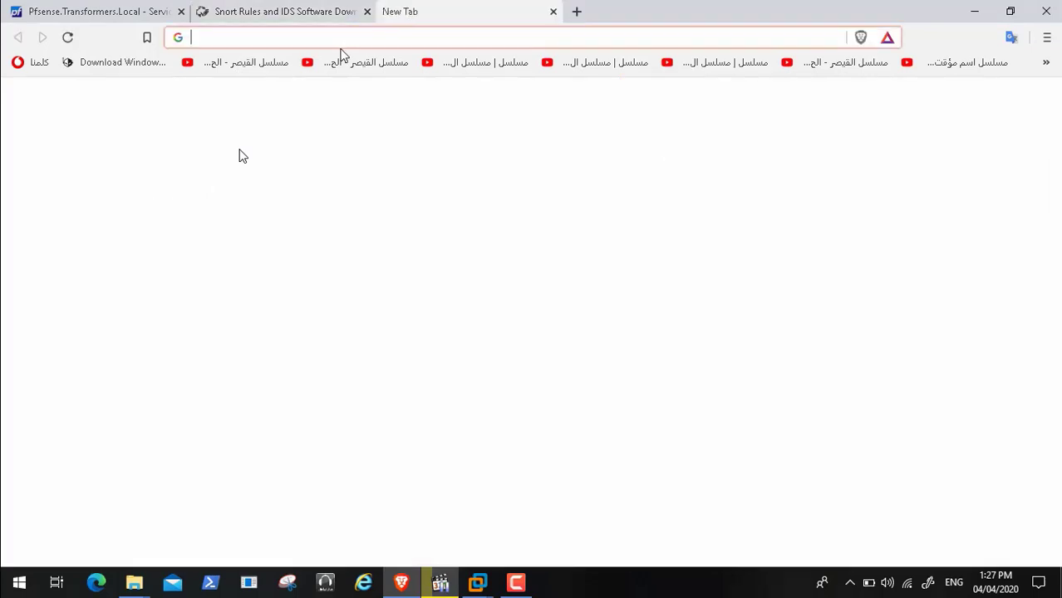
{"action": "type", "text": "h"}
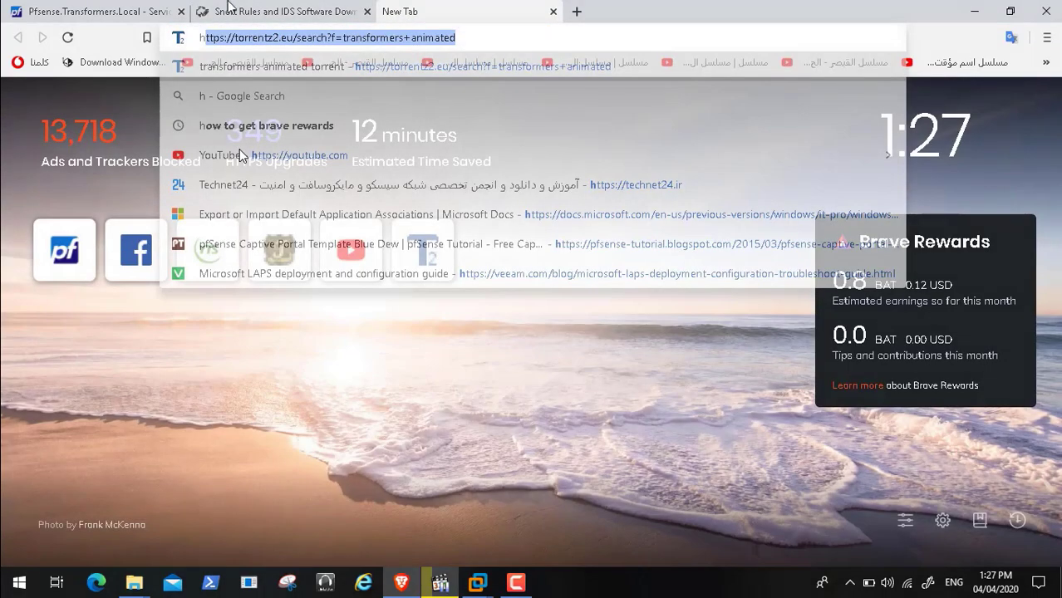
{"action": "type", "text": "ow"}
{"action": "left_click", "coordinate": [255, 468]}
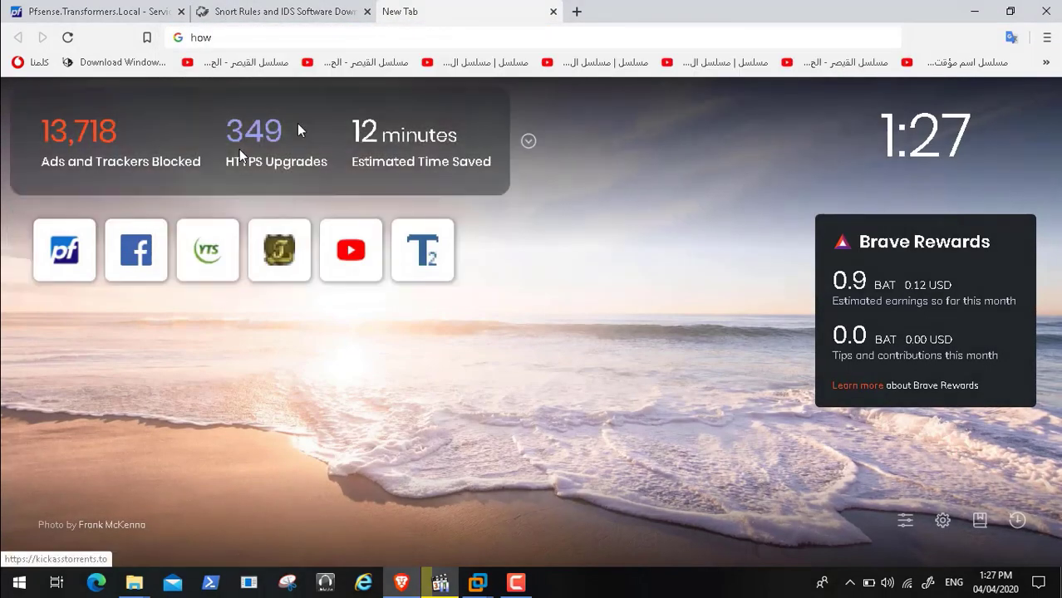
{"action": "left_click", "coordinate": [272, 36]}
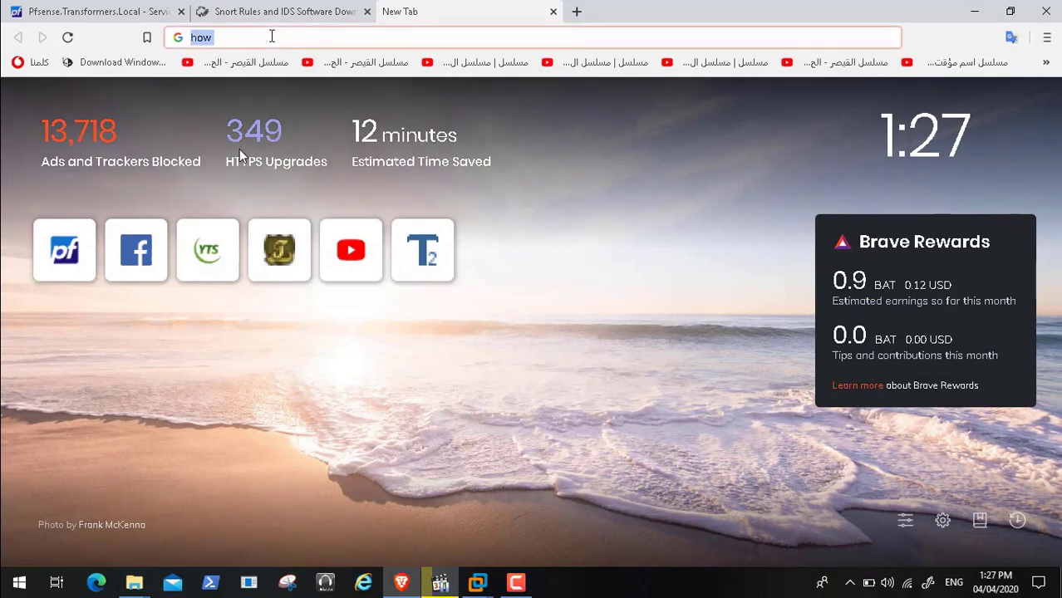
{"action": "type", "text": "to get"}
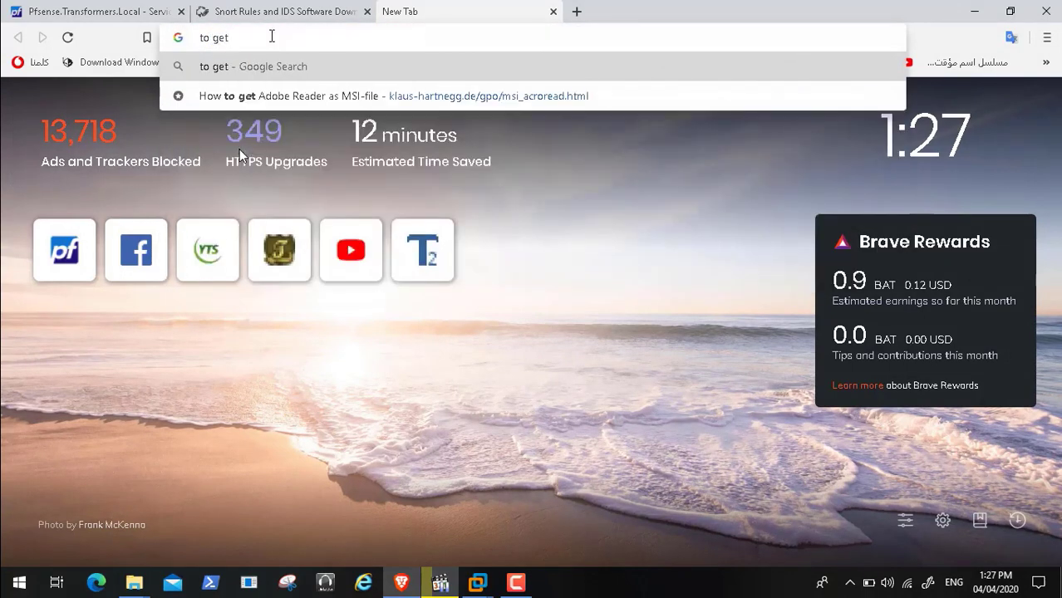
{"action": "key", "text": "ctrl+a"}
{"action": "key", "text": "BackSpace"}
{"action": "type", "text": "ho"}
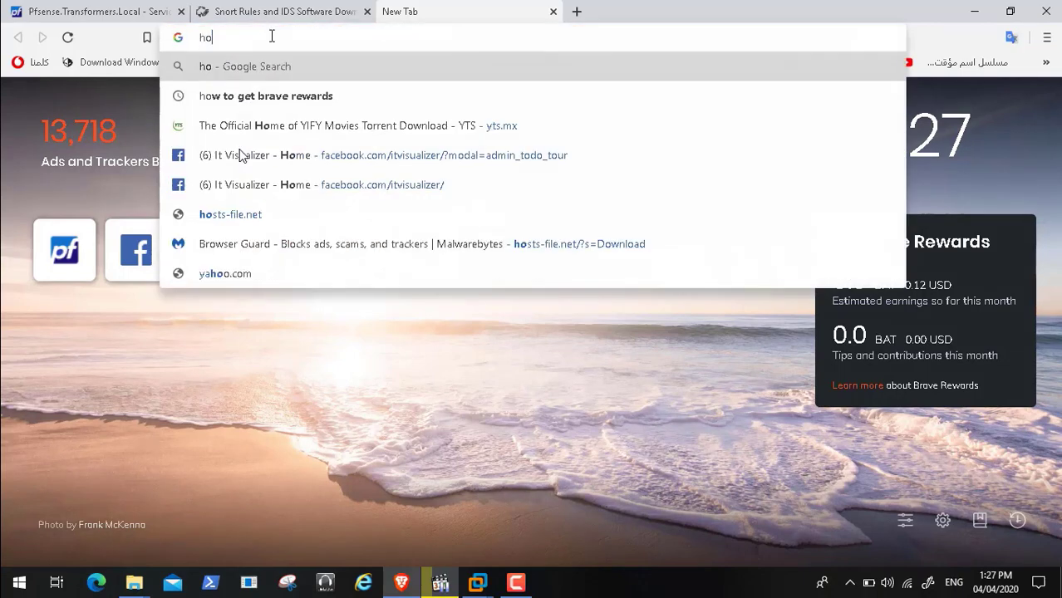
{"action": "type", "text": "w to g"}
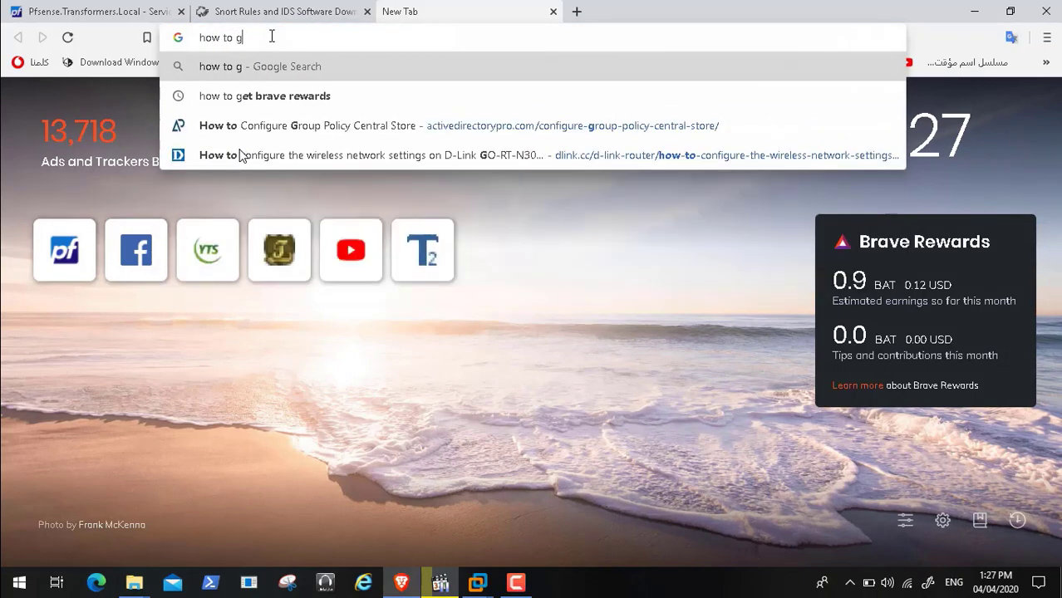
{"action": "type", "text": "et"}
{"action": "key", "text": "ctrl+v"}
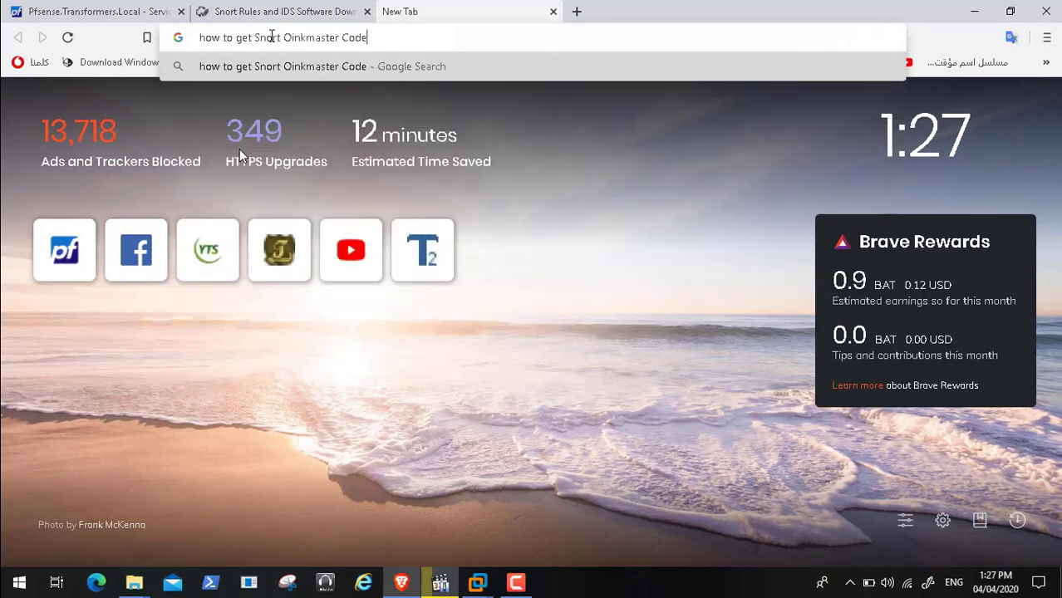
{"action": "key", "text": "Return"}
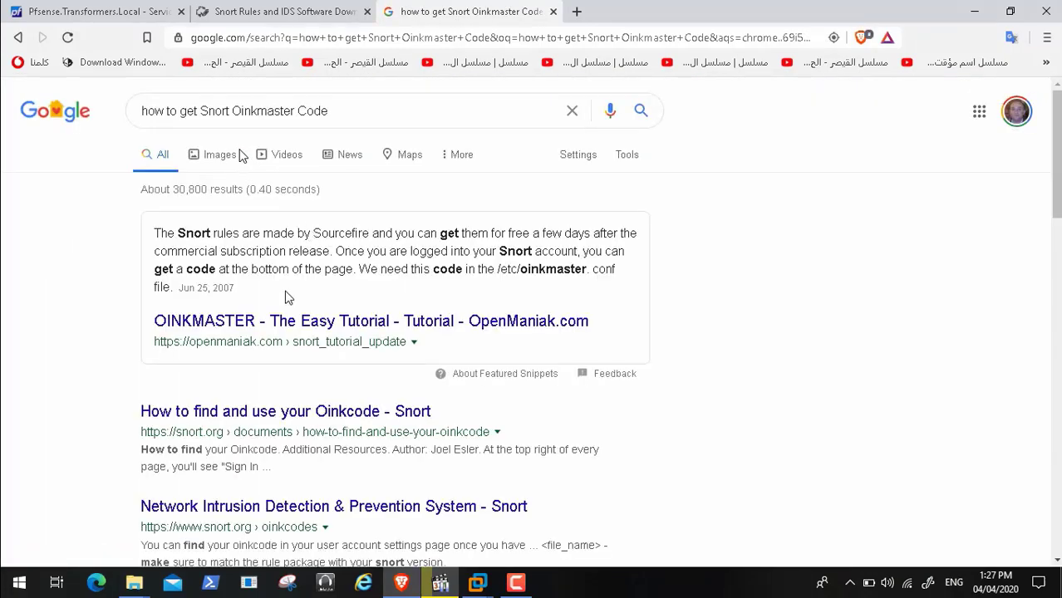
{"action": "left_click", "coordinate": [264, 422]}
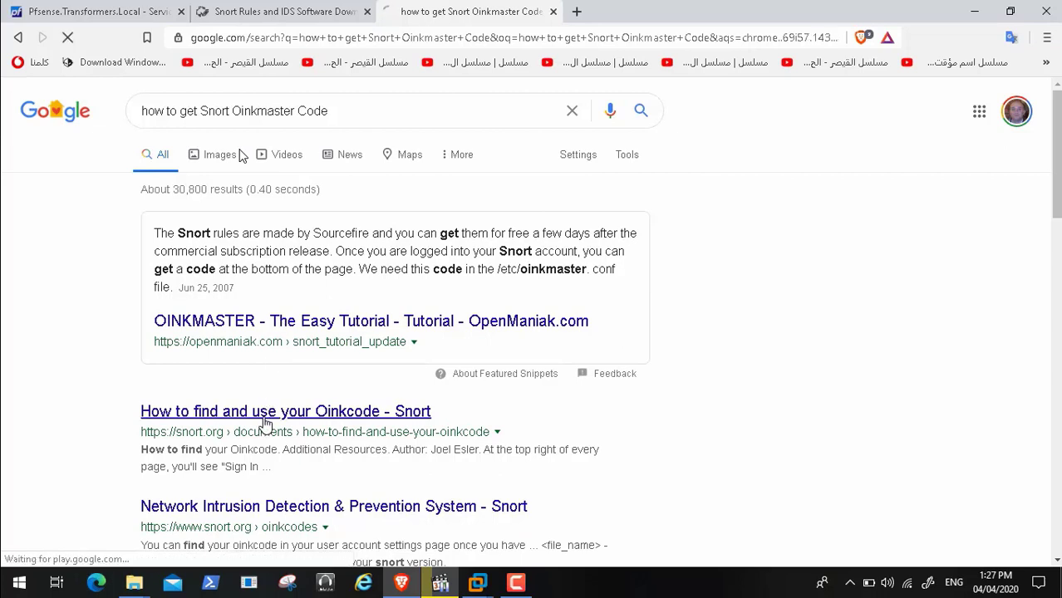
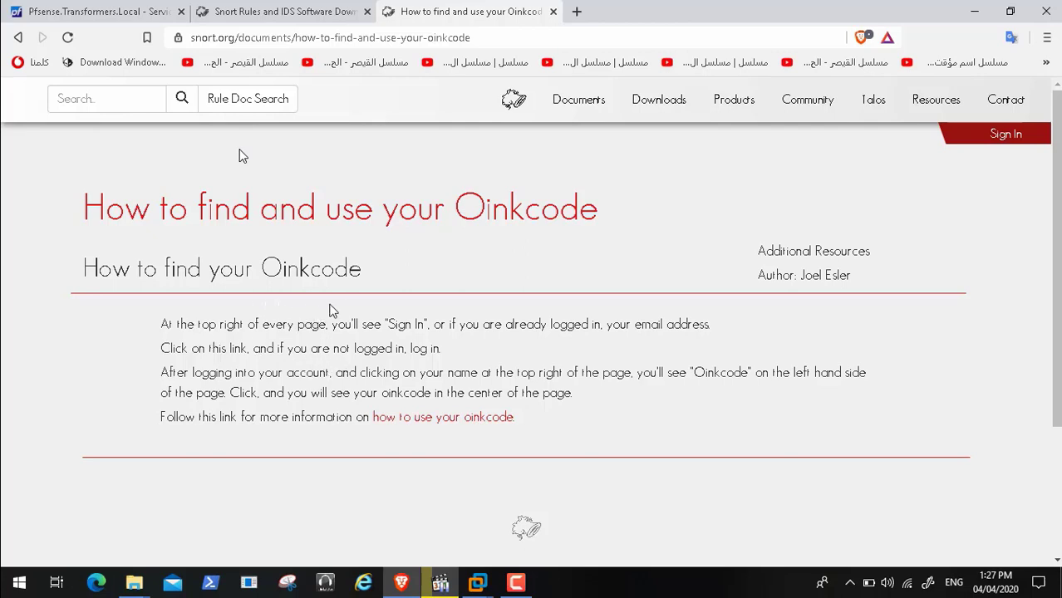
- Open the signed-in Snort.org account's Oinkcode page and select the personal oinkcode
{"action": "left_click", "coordinate": [267, 12]}
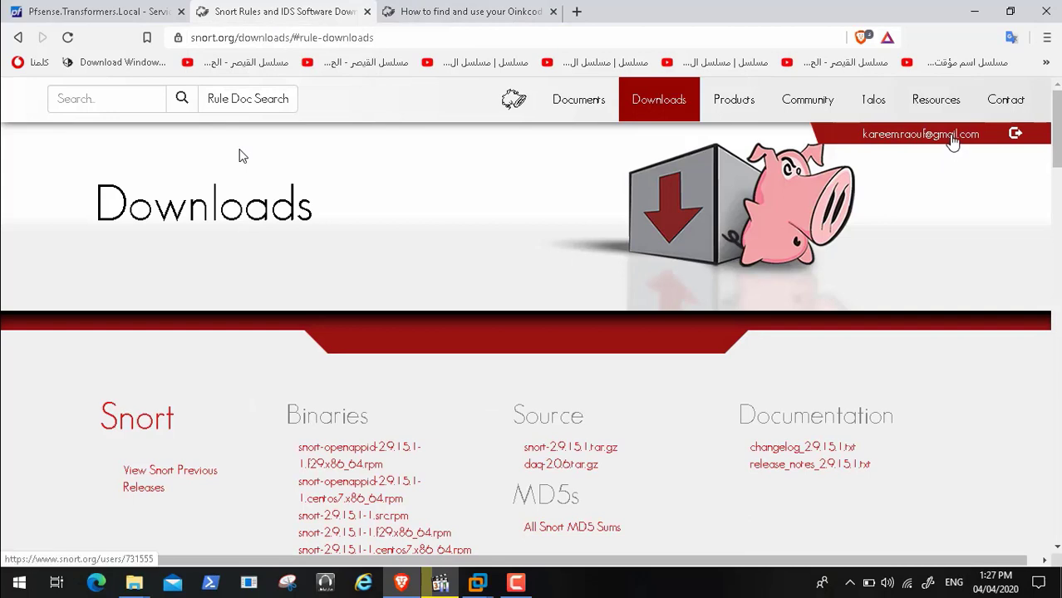
{"action": "left_click", "coordinate": [936, 141]}
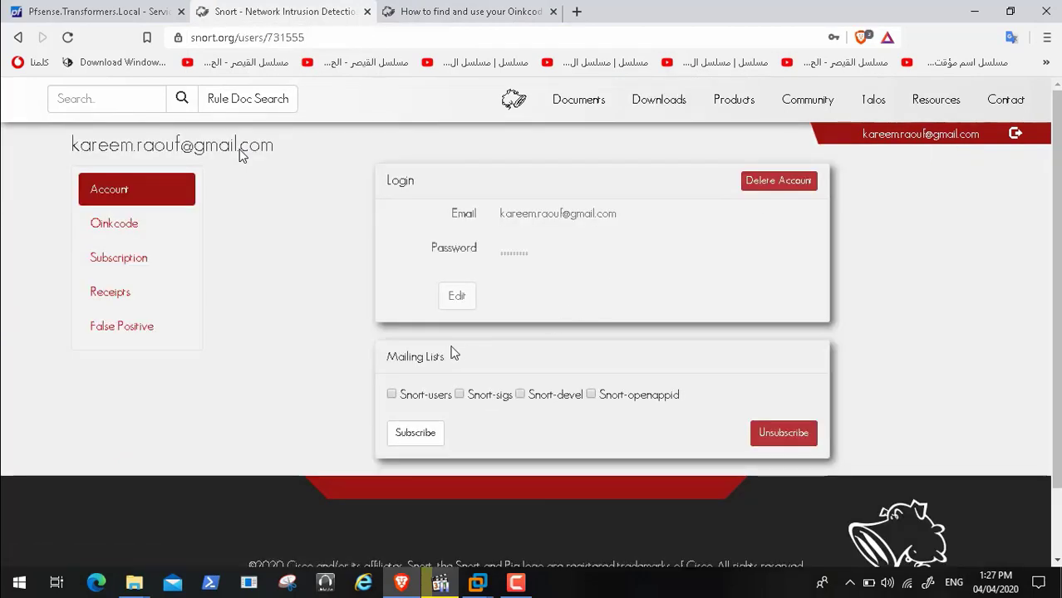
{"action": "left_click", "coordinate": [126, 225]}
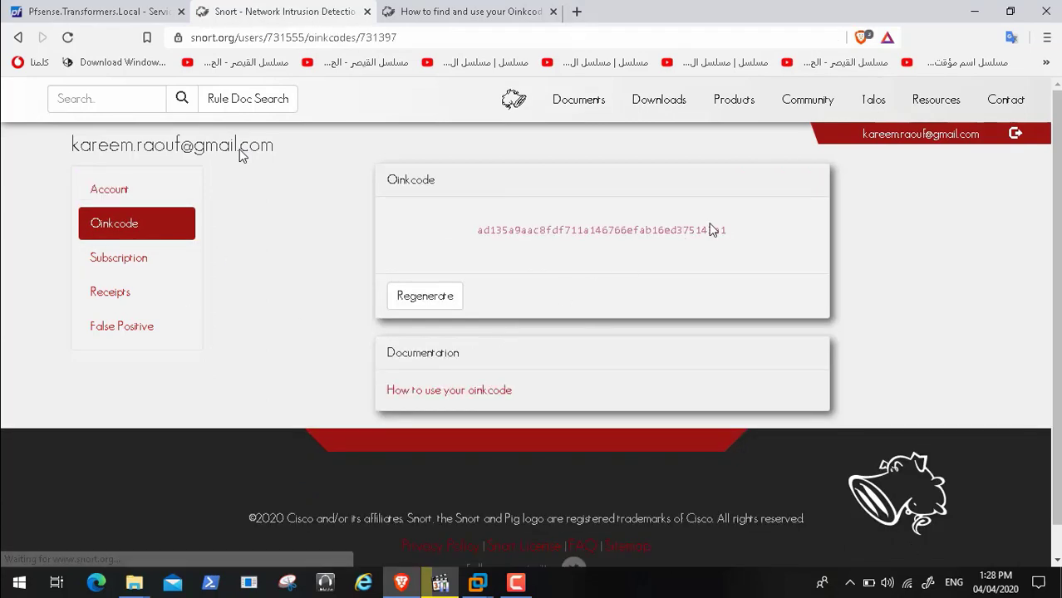
{"action": "left_click_drag", "start_coordinate": [726, 230], "coordinate": [479, 233]}
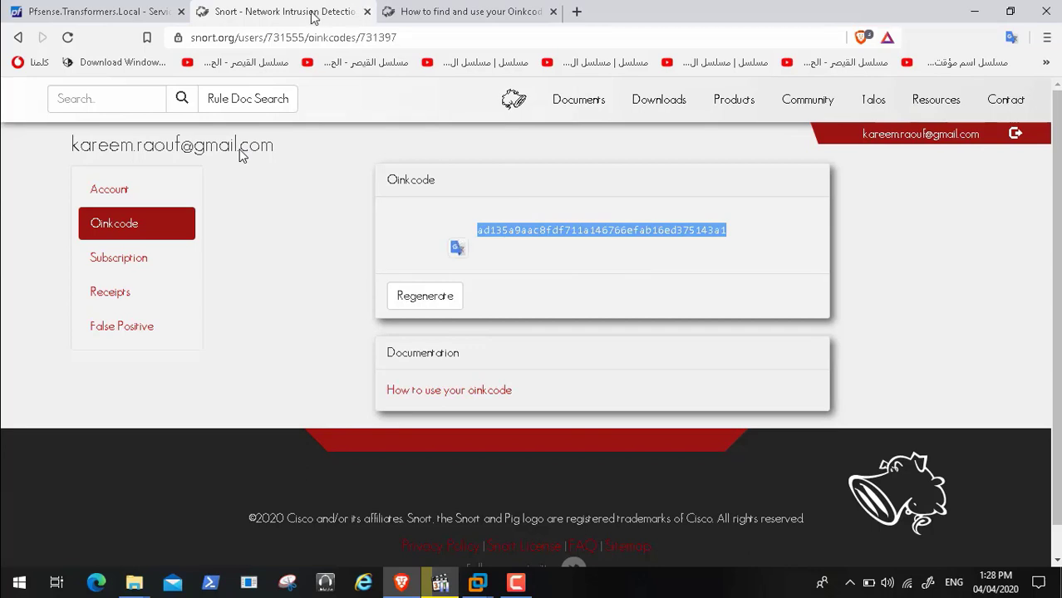
- Paste the copied oinkcode into the Snort Oinkmaster Code field and save Snort's Global Settings
{"action": "left_click", "coordinate": [100, 13]}
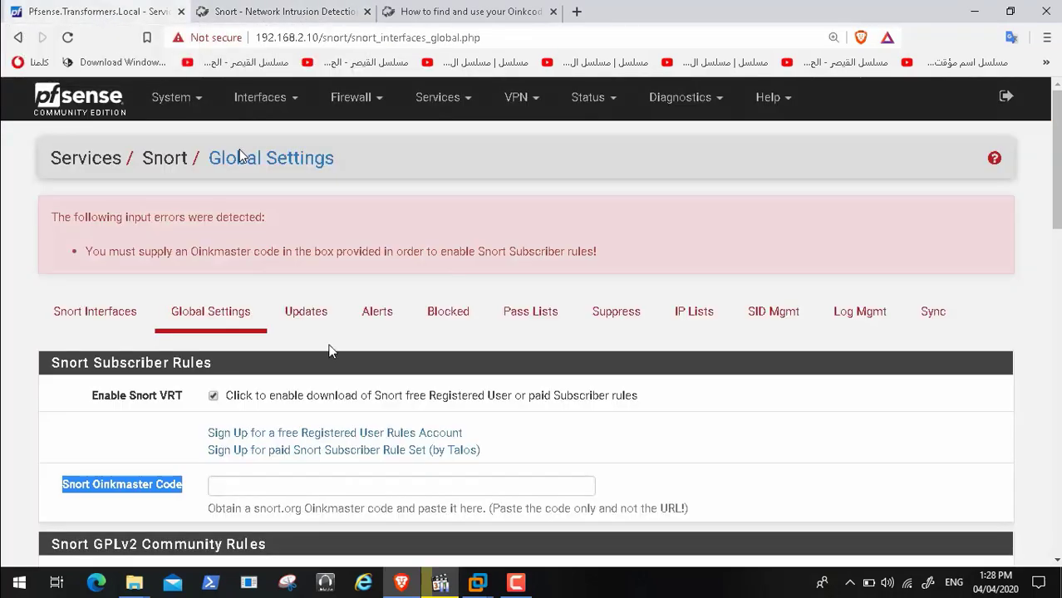
{"action": "left_click", "coordinate": [278, 486]}
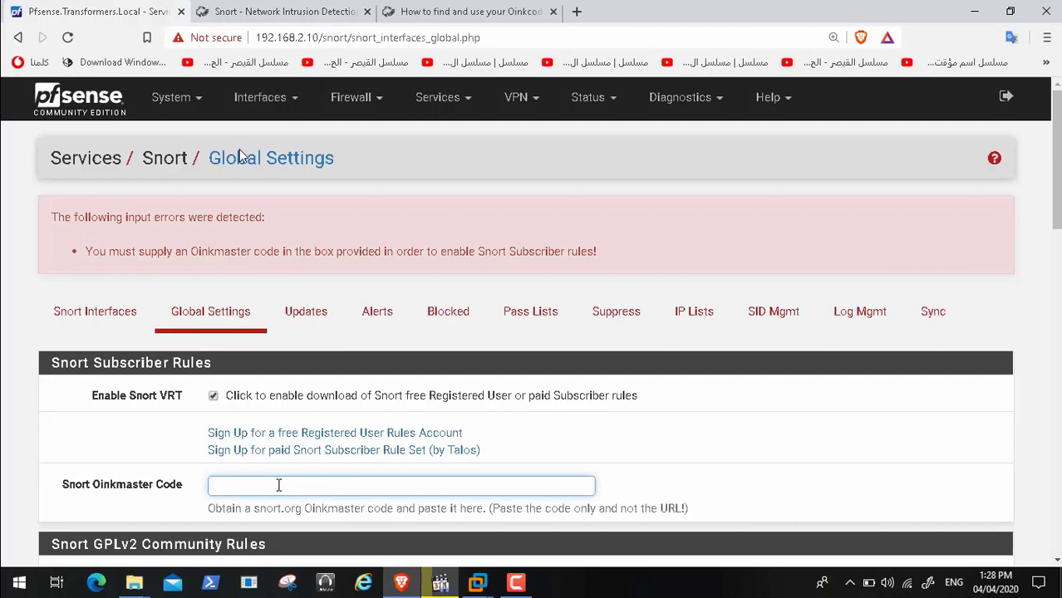
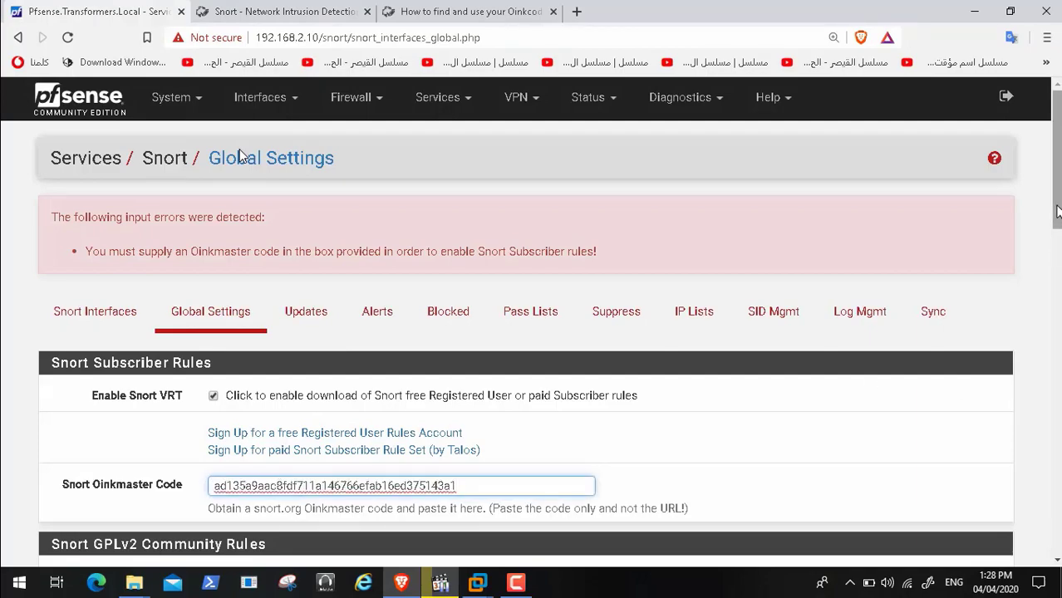
{"action": "scroll", "coordinate": [239, 157], "scroll_direction": "down", "scroll_amount": 15}
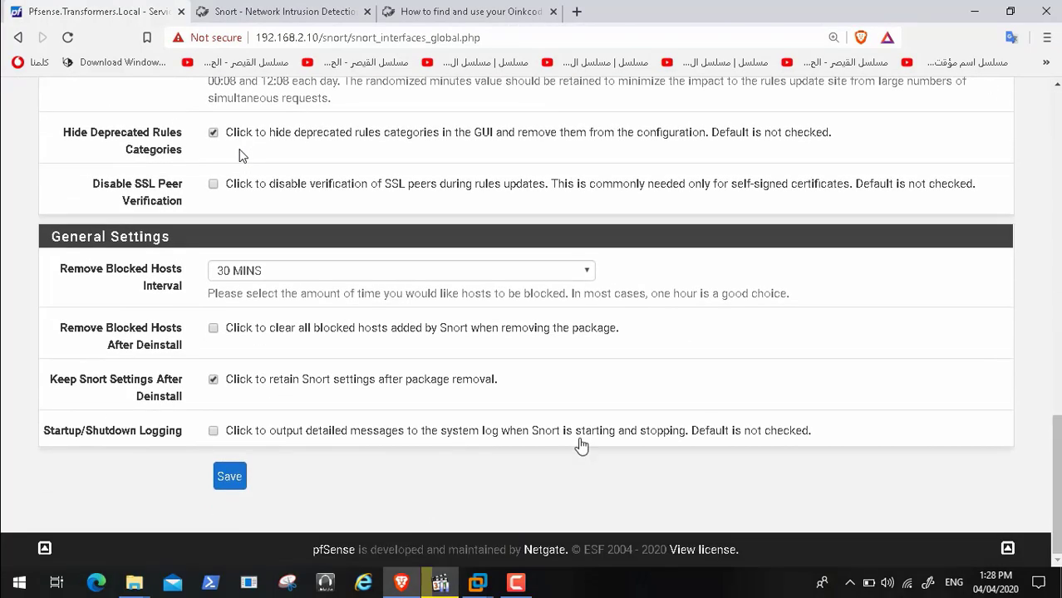
{"action": "left_click", "coordinate": [226, 481]}
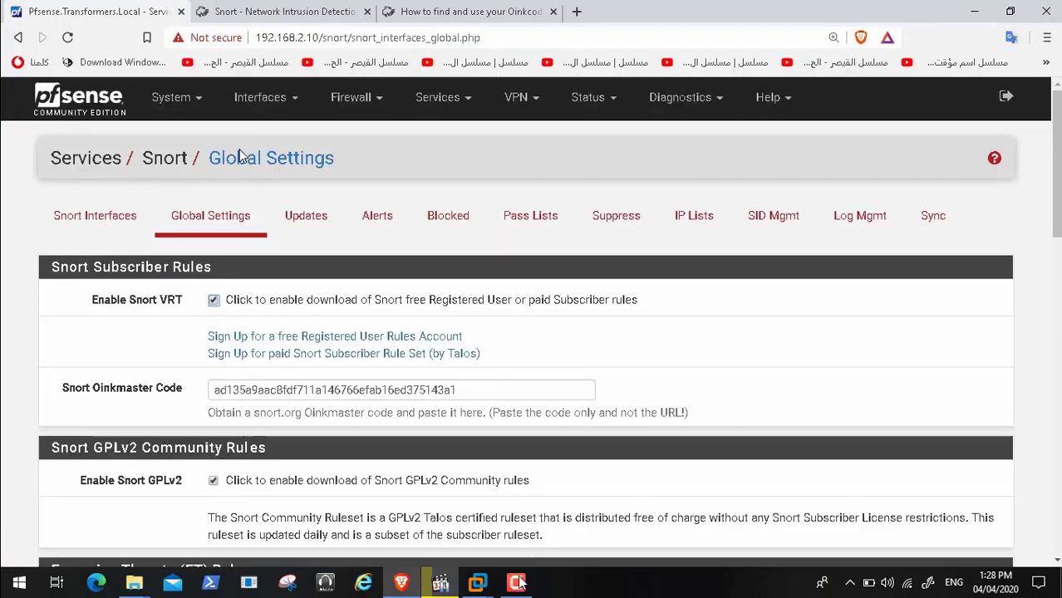
- Bring up the virtual machine window from the taskbar and minimize it, leaving the desktop showing
{"action": "left_click", "coordinate": [516, 582]}
{"action": "left_click", "coordinate": [988, 509]}
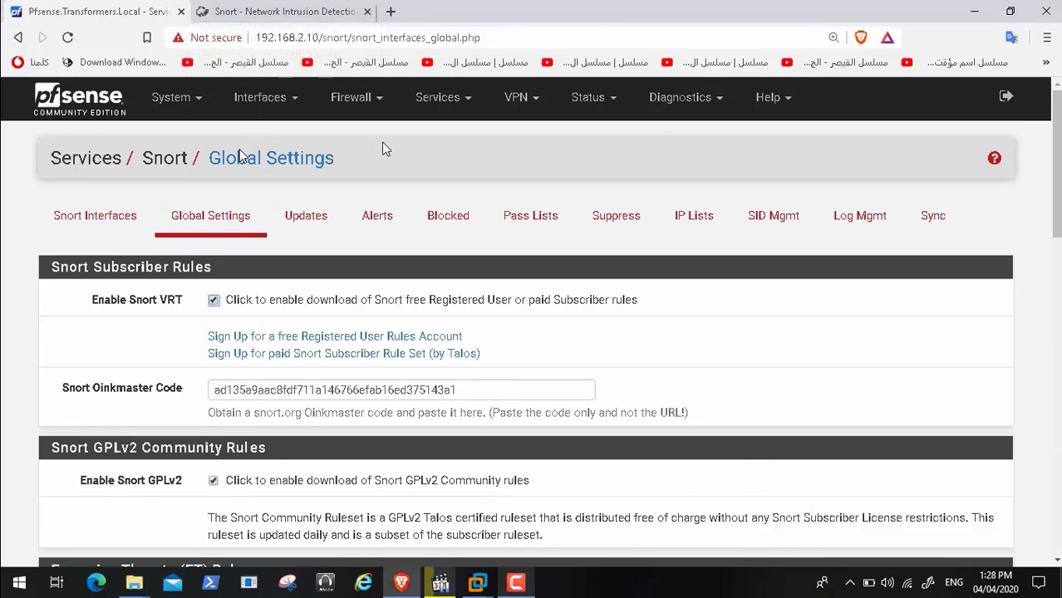
{"action": "left_click", "coordinate": [516, 582]}
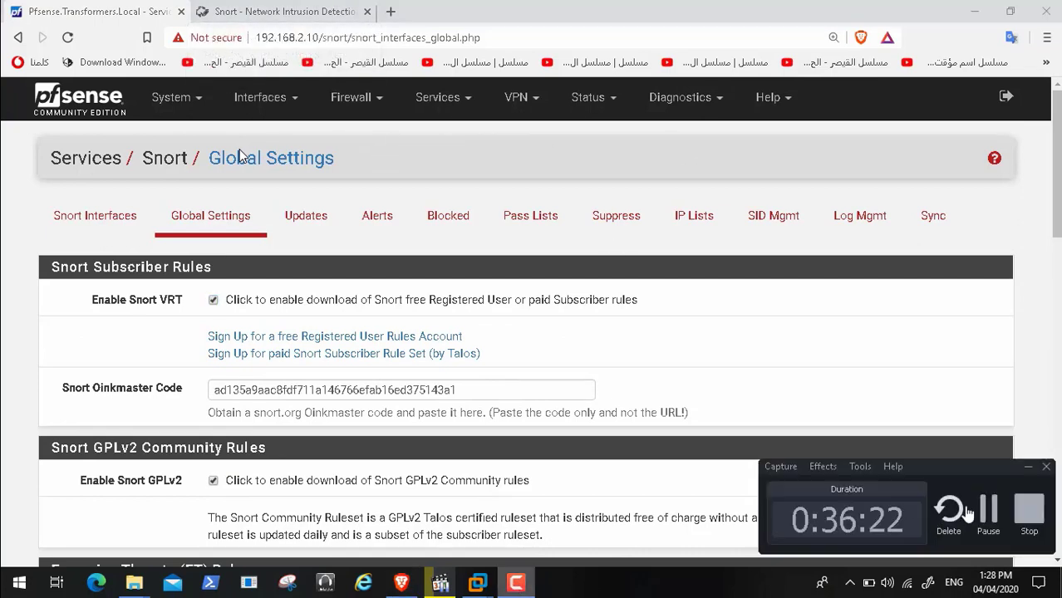
{"action": "left_click", "coordinate": [989, 508]}
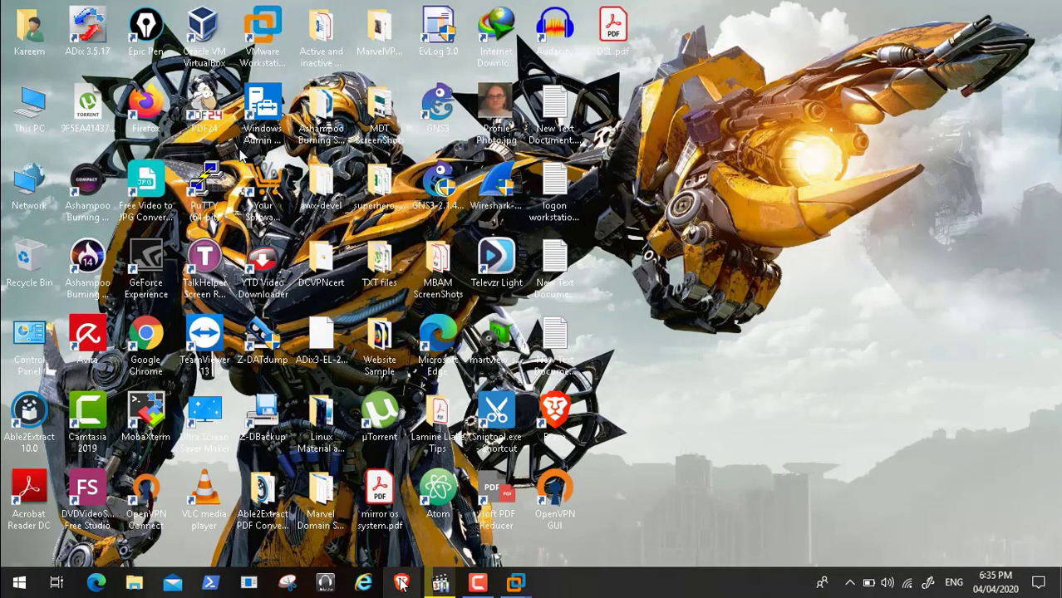
- Open Brave and sign in to the pfSense web interface at 192.168.2.10 with the administrator credentials
{"action": "left_click", "coordinate": [401, 583]}
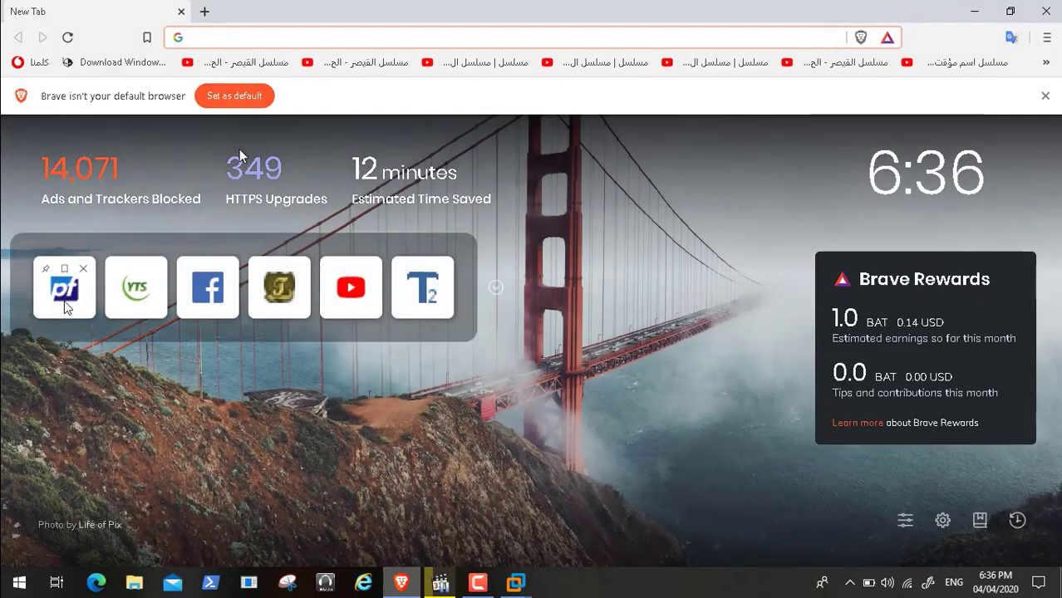
{"action": "left_click", "coordinate": [65, 291]}
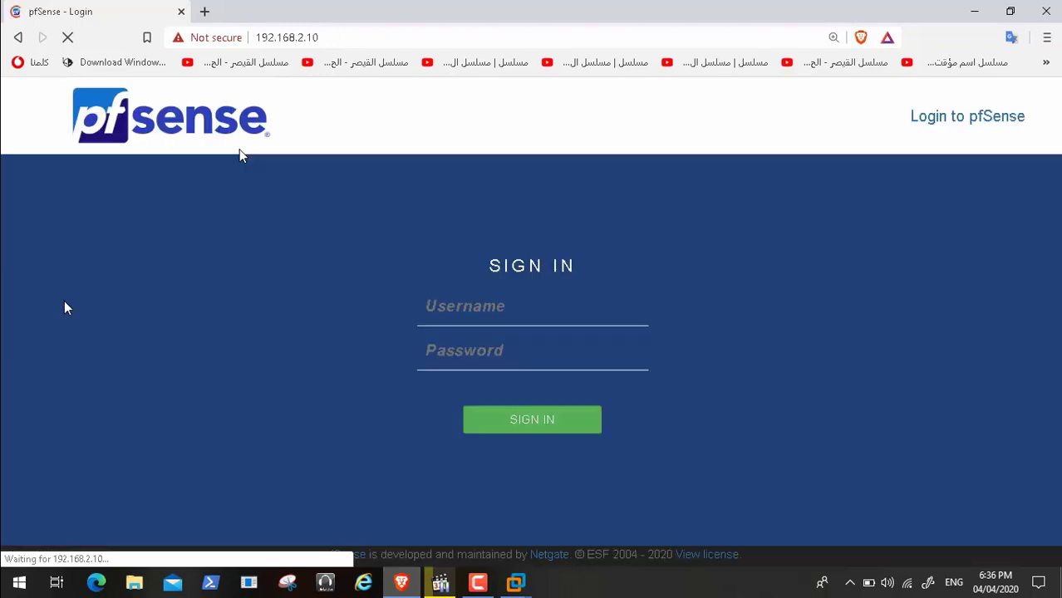
{"action": "type", "text": "admin"}
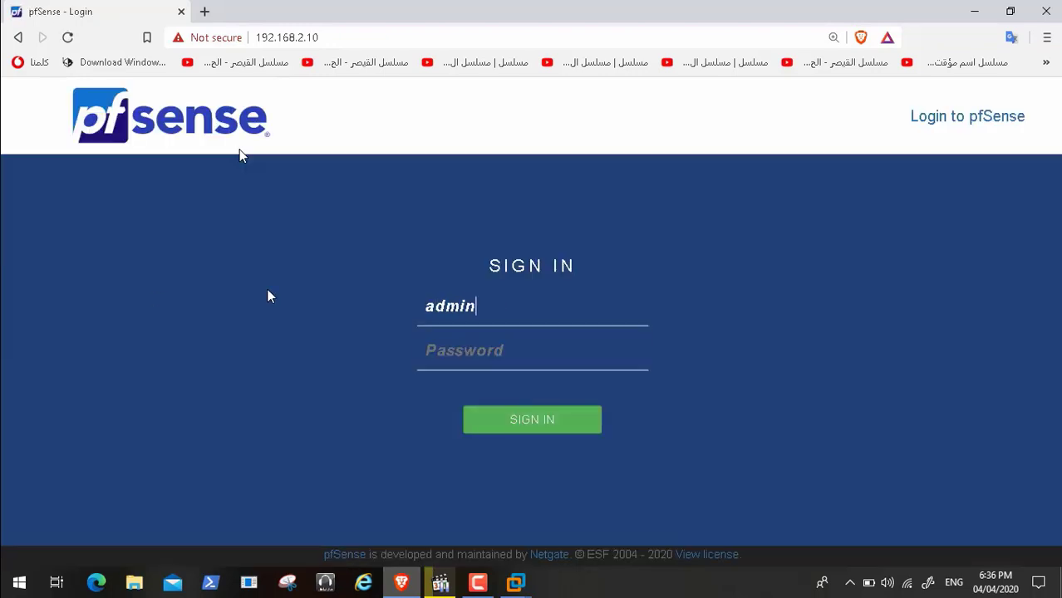
{"action": "key", "text": "Tab"}
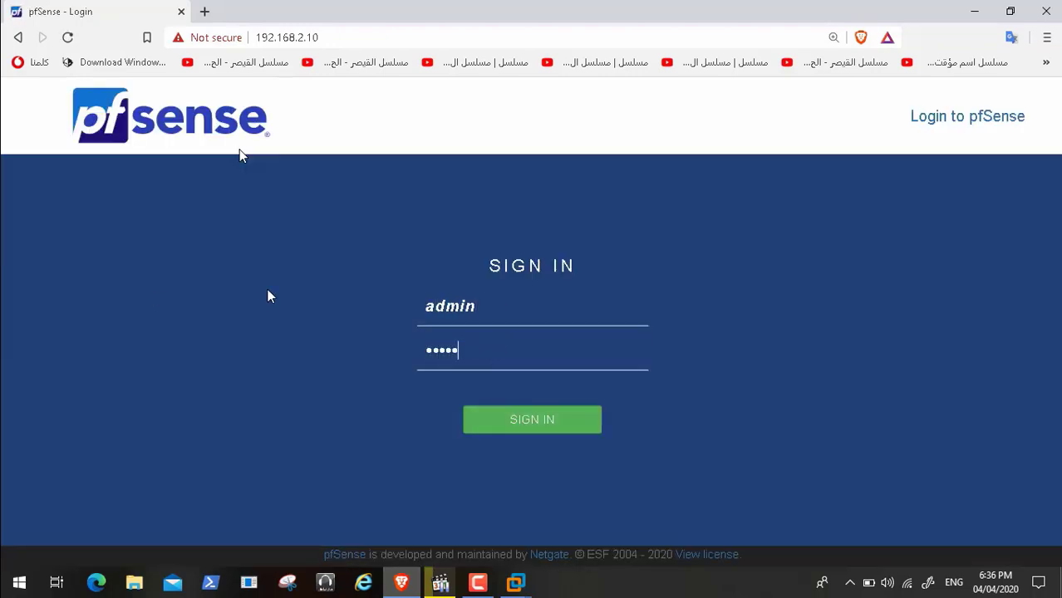
{"action": "key", "text": "Return"}
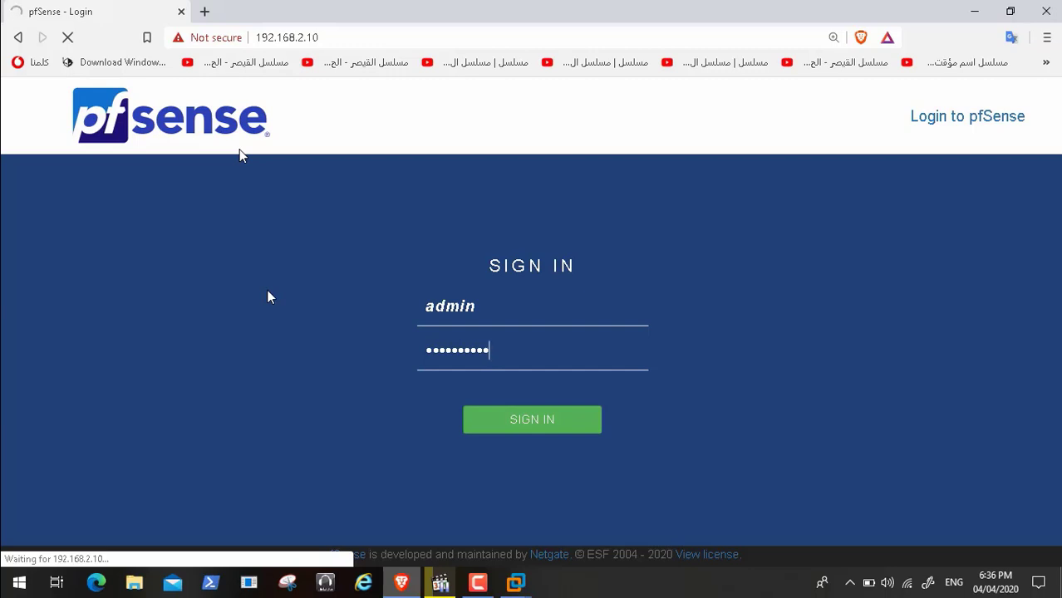
{"action": "left_click", "coordinate": [516, 584]}
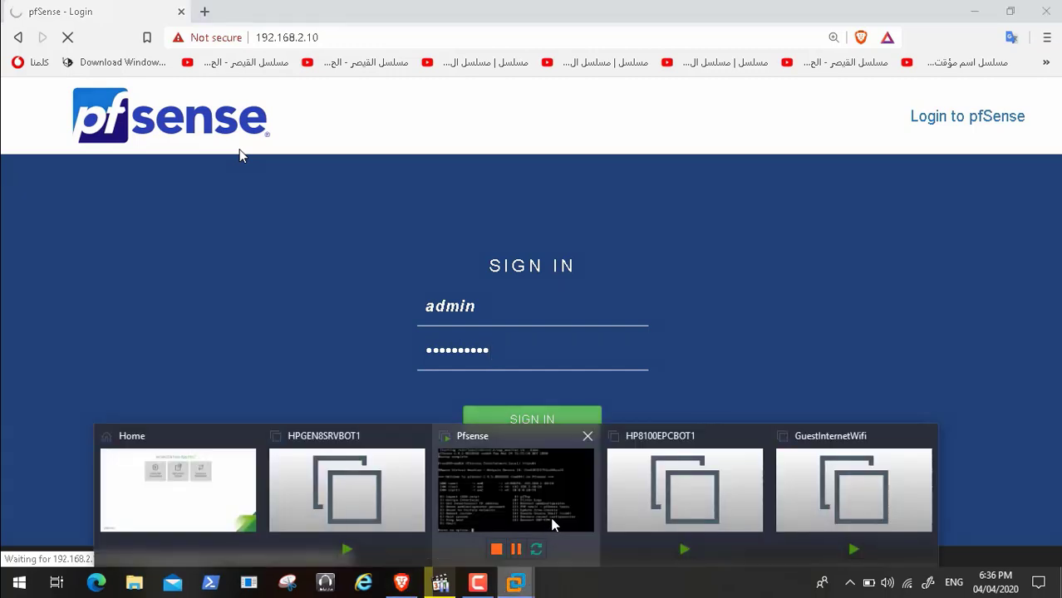
- Check the Pfsense VM console in VMware Workstation, then minimize VMware
{"action": "left_click", "coordinate": [534, 506]}
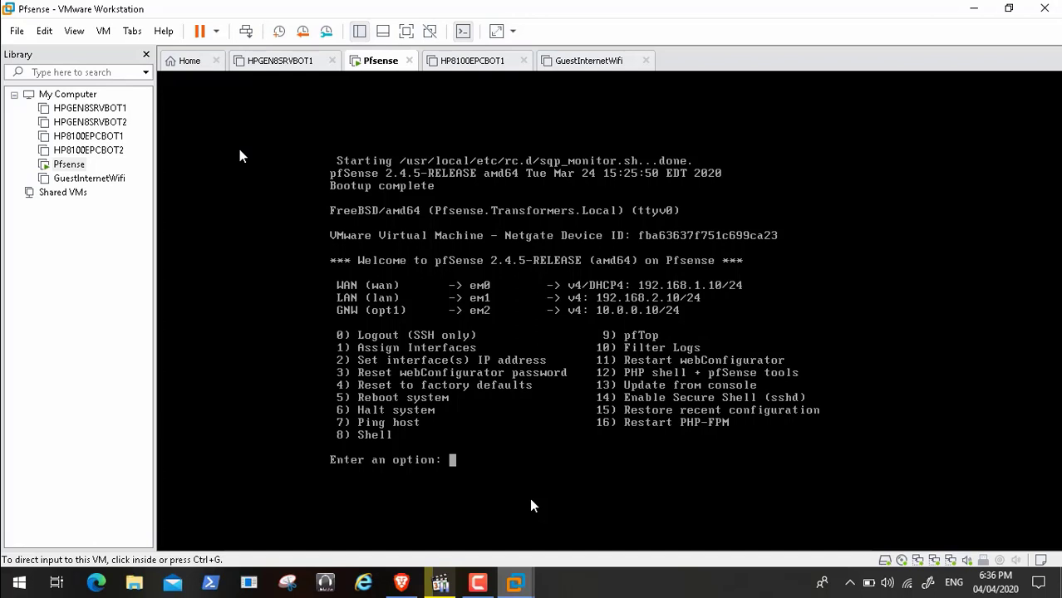
{"action": "left_click", "coordinate": [973, 8]}
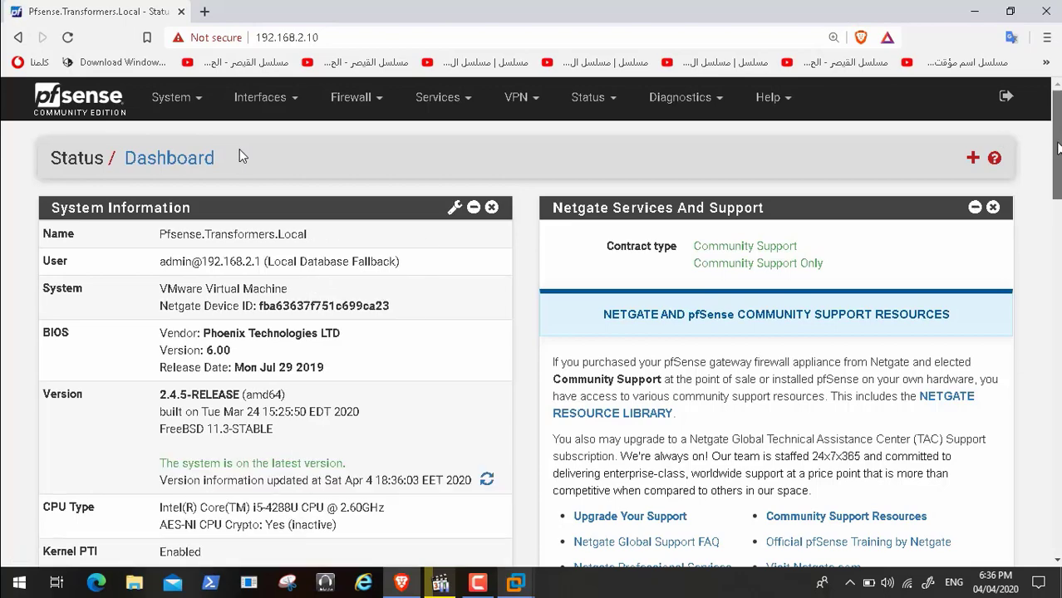
- Start the stopped Squid and Snort IDS/IPS services from the dashboard's Services Status, retrying Squid once
{"action": "scroll", "coordinate": [241, 156], "scroll_direction": "down", "scroll_amount": 3}
{"action": "scroll", "coordinate": [240, 156], "scroll_direction": "down", "scroll_amount": 3}
{"action": "scroll", "coordinate": [241, 156], "scroll_direction": "down", "scroll_amount": 2}
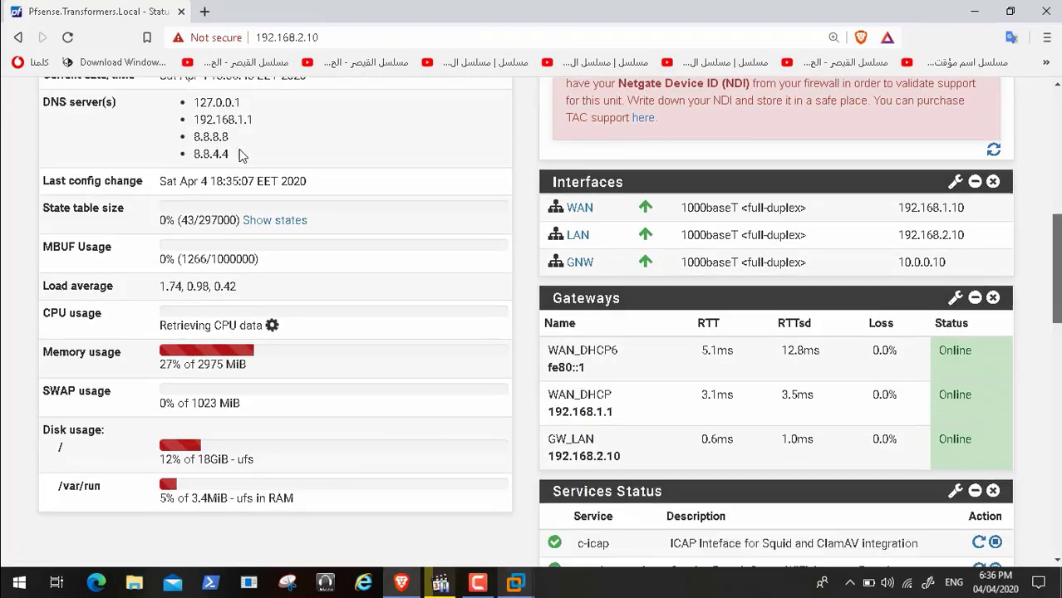
{"action": "scroll", "coordinate": [241, 157], "scroll_direction": "down", "scroll_amount": 4}
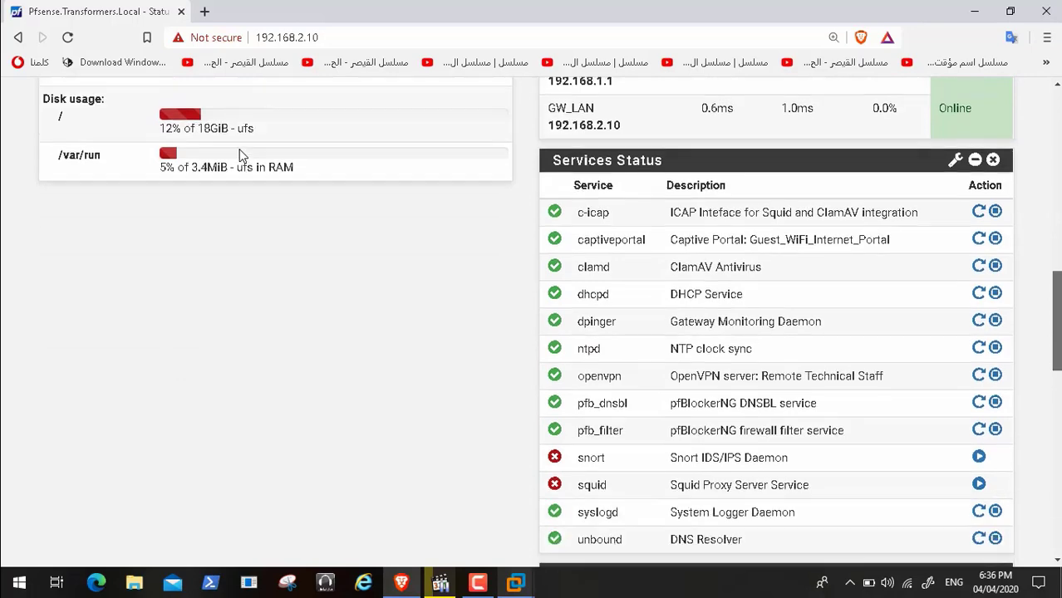
{"action": "scroll", "coordinate": [241, 156], "scroll_direction": "down", "scroll_amount": 1}
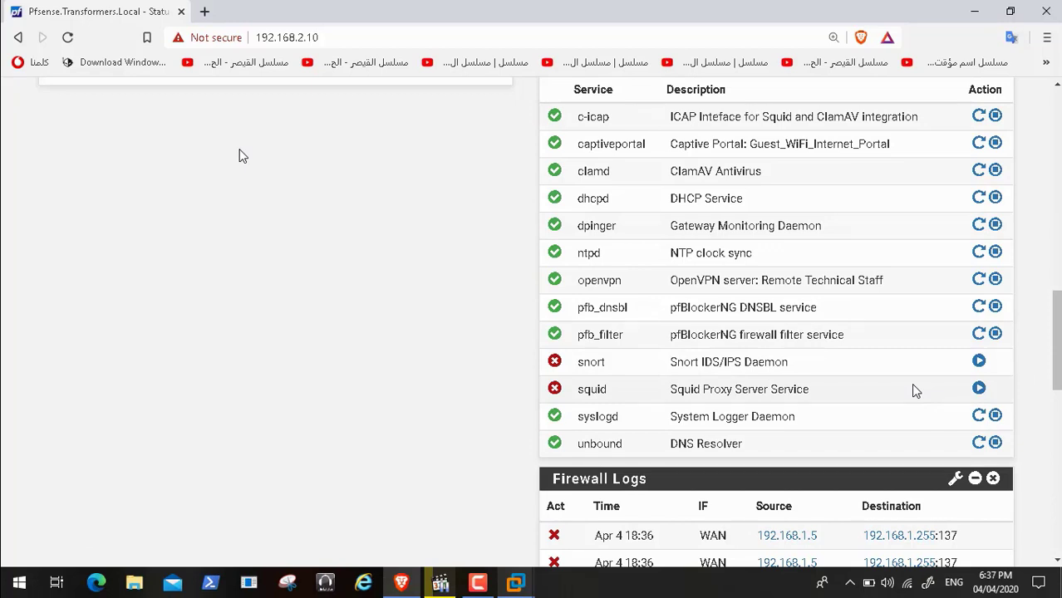
{"action": "left_click", "coordinate": [978, 388]}
{"action": "scroll", "coordinate": [241, 157], "scroll_direction": "down", "scroll_amount": 15}
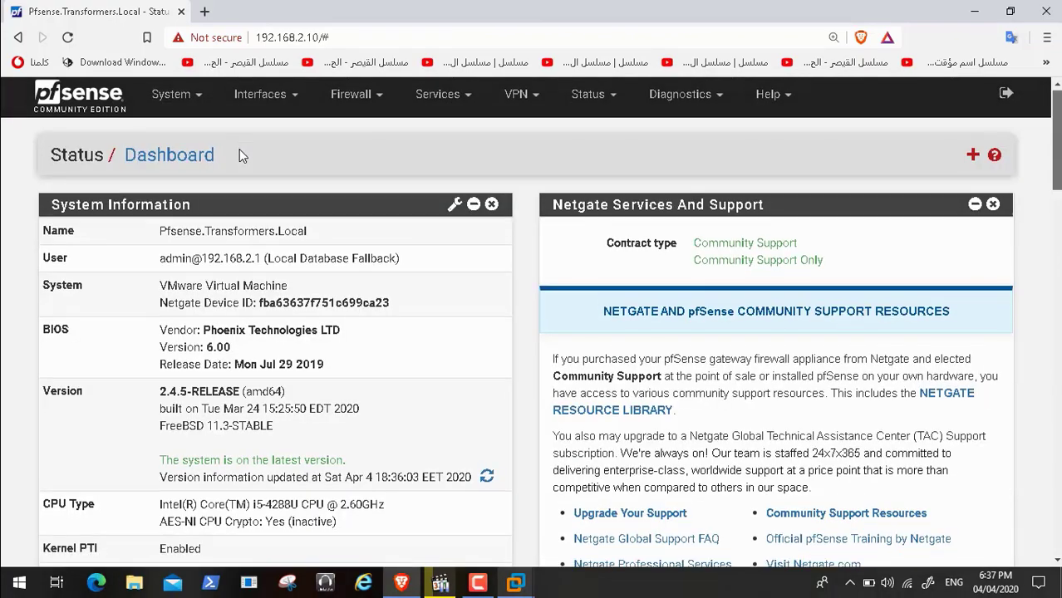
{"action": "scroll", "coordinate": [242, 156], "scroll_direction": "up", "scroll_amount": 3}
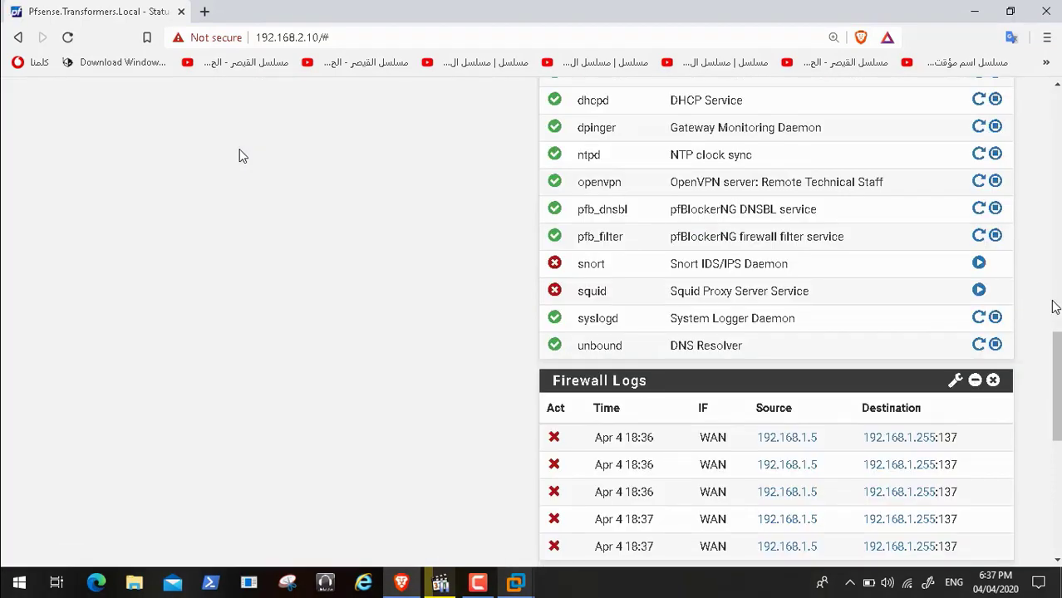
{"action": "left_click", "coordinate": [978, 264]}
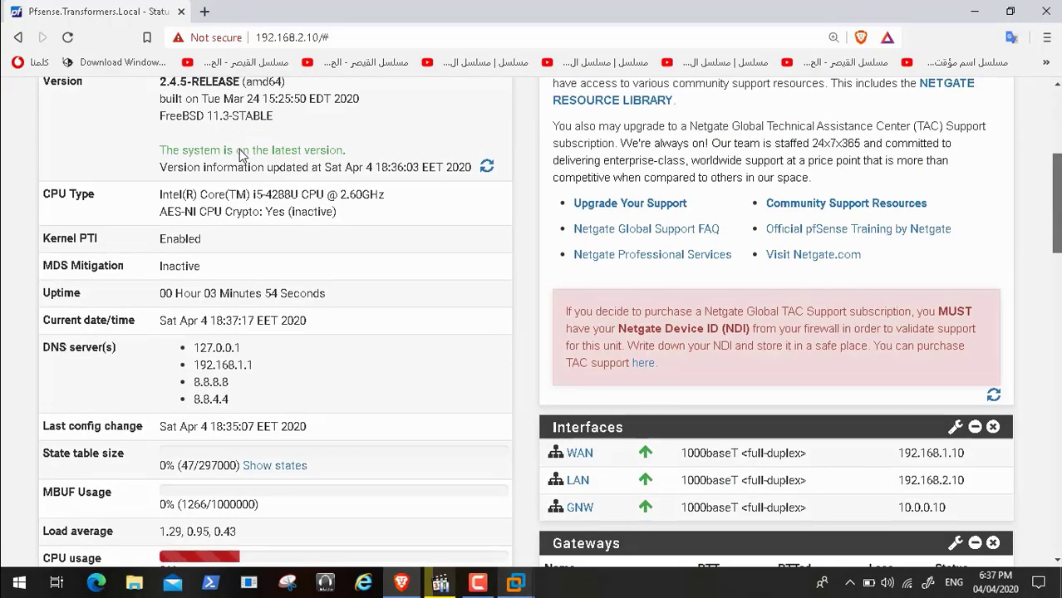
{"action": "scroll", "coordinate": [239, 156], "scroll_direction": "down", "scroll_amount": 5}
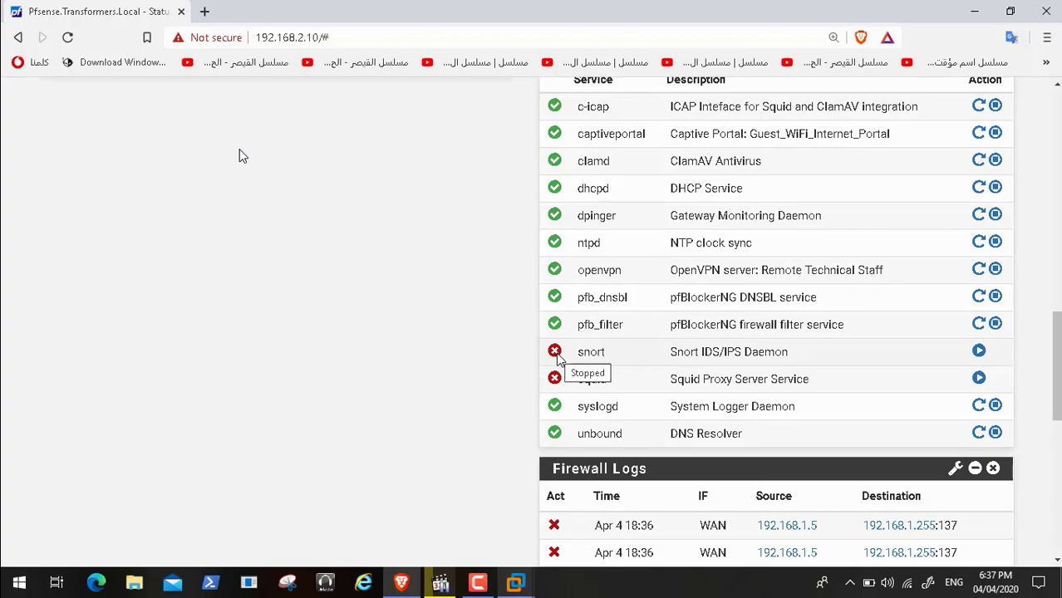
{"action": "left_click", "coordinate": [978, 379]}
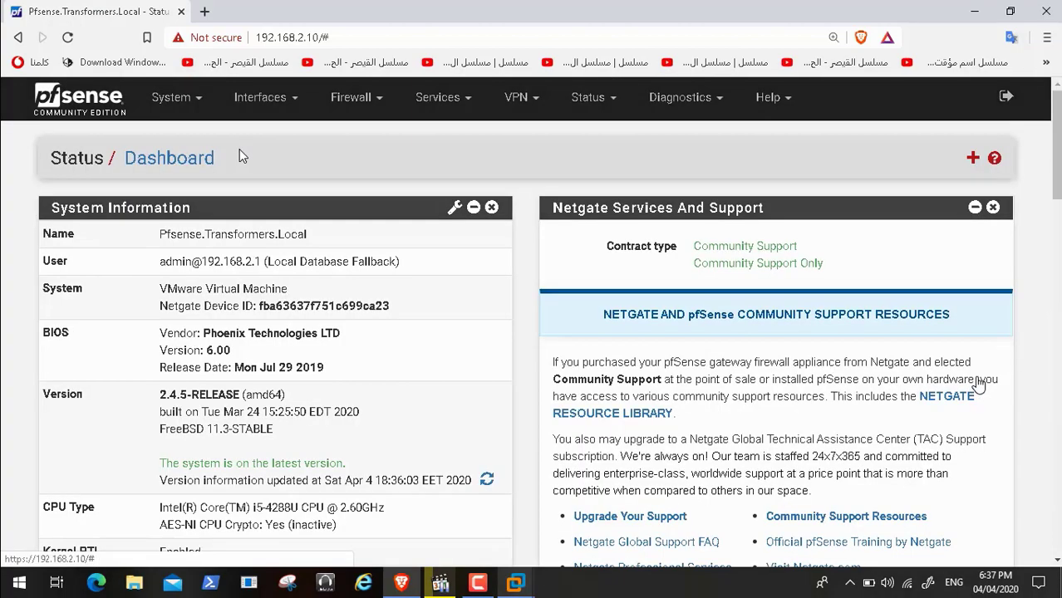
{"action": "scroll", "coordinate": [241, 157], "scroll_direction": "down", "scroll_amount": 12}
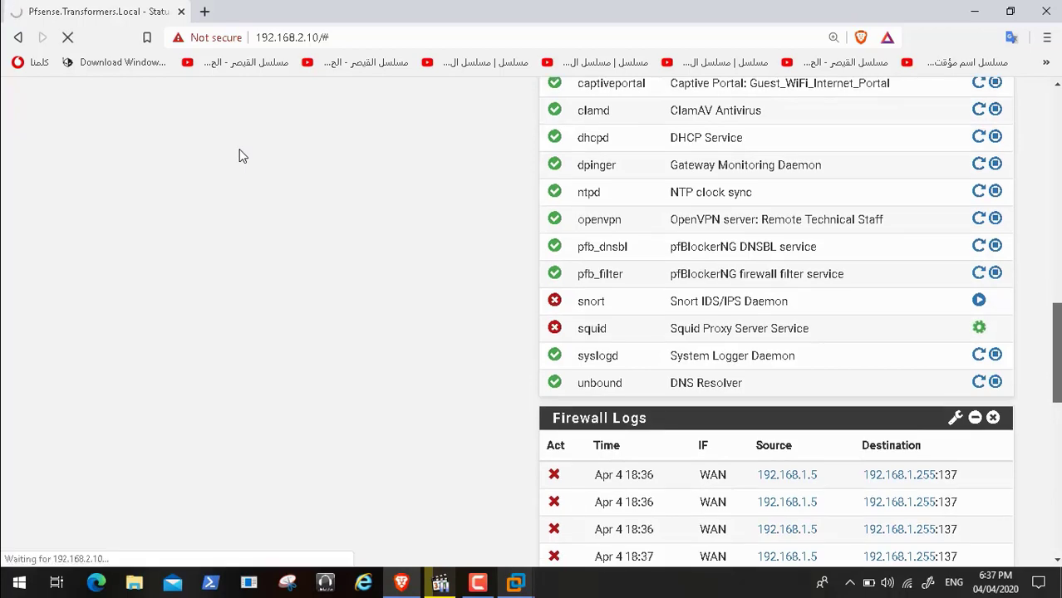
- Glance at the Pfsense VM console, then return to the dashboard scrolled back to the top
{"action": "mouse_move", "coordinate": [512, 584]}
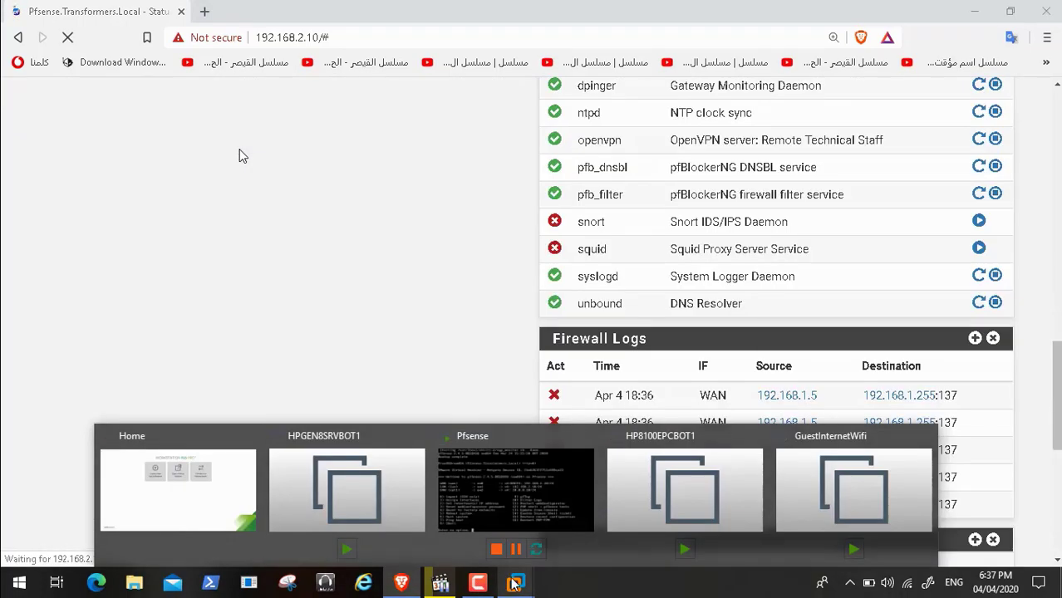
{"action": "left_click", "coordinate": [511, 511]}
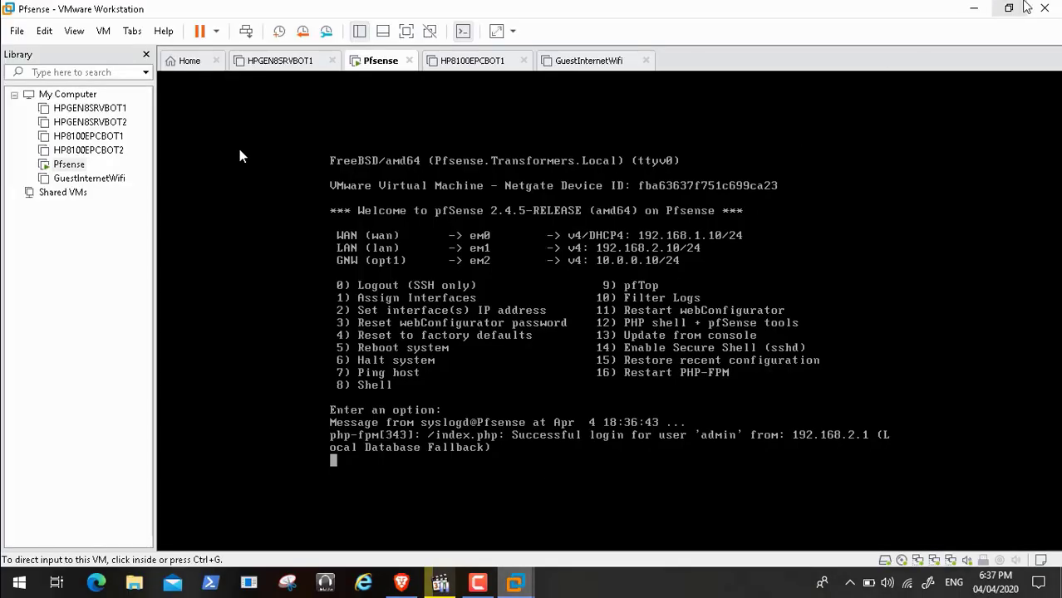
{"action": "left_click", "coordinate": [974, 8]}
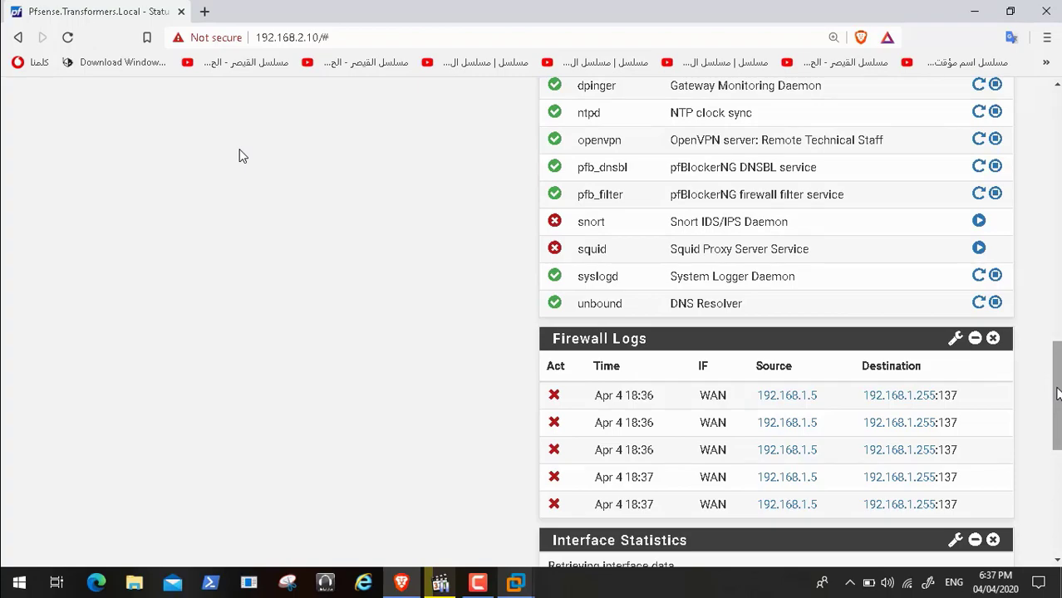
{"action": "left_click_drag", "start_coordinate": [1057, 394], "coordinate": [1059, 116]}
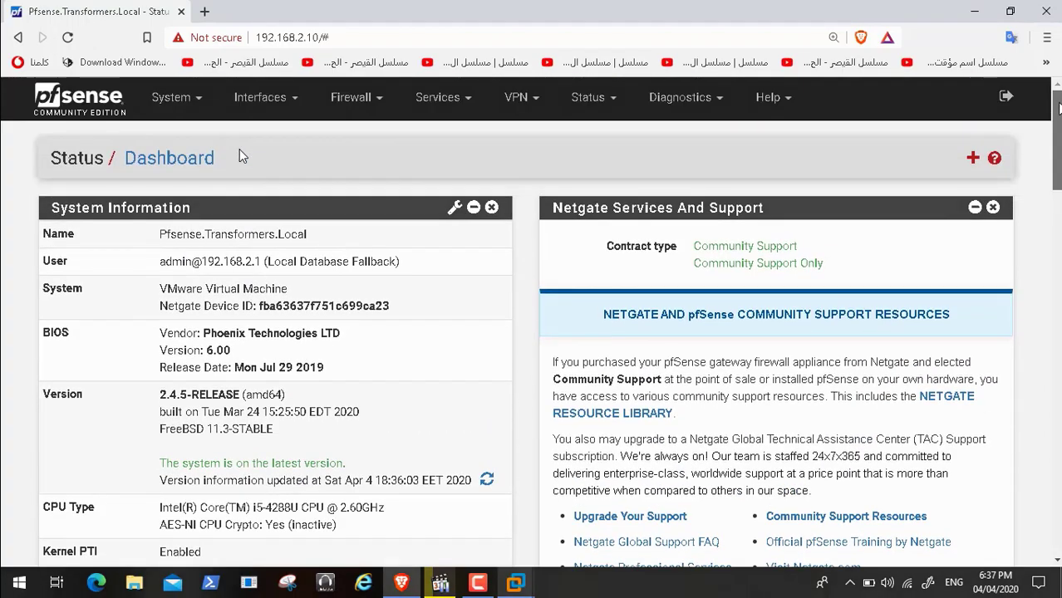
- Review the installed packages in System > Package Manager
{"action": "left_click", "coordinate": [200, 101]}
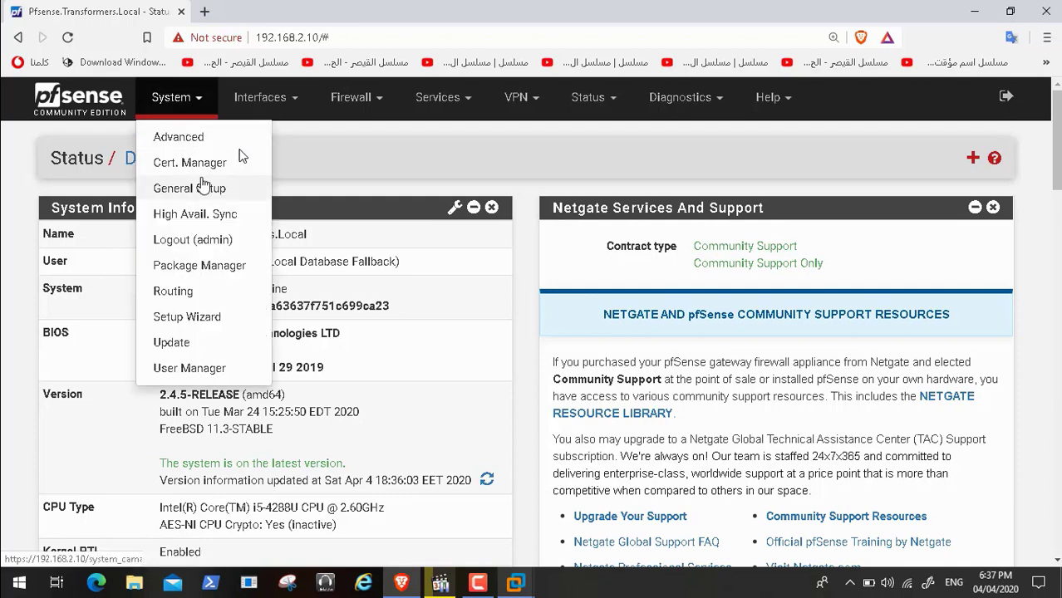
{"action": "left_click", "coordinate": [216, 267]}
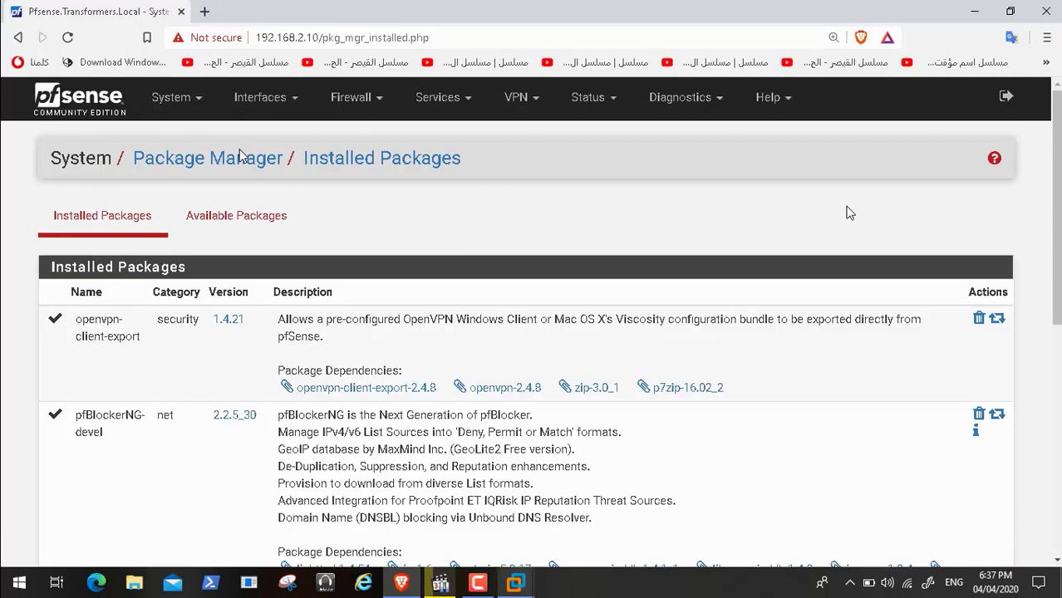
{"action": "scroll", "coordinate": [239, 156], "scroll_direction": "down", "scroll_amount": 5}
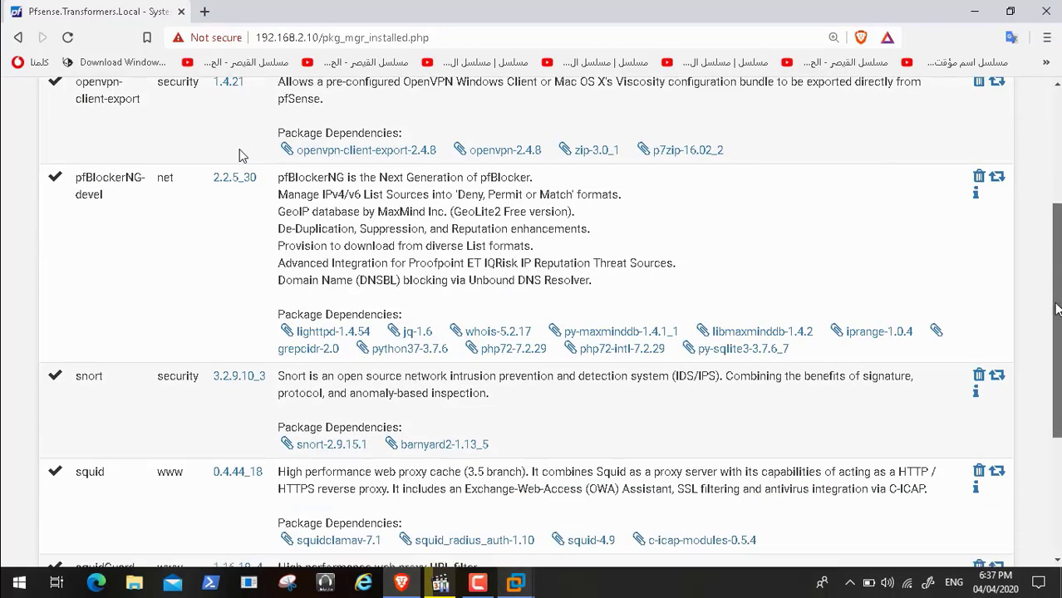
{"action": "scroll", "coordinate": [239, 156], "scroll_direction": "down", "scroll_amount": 1}
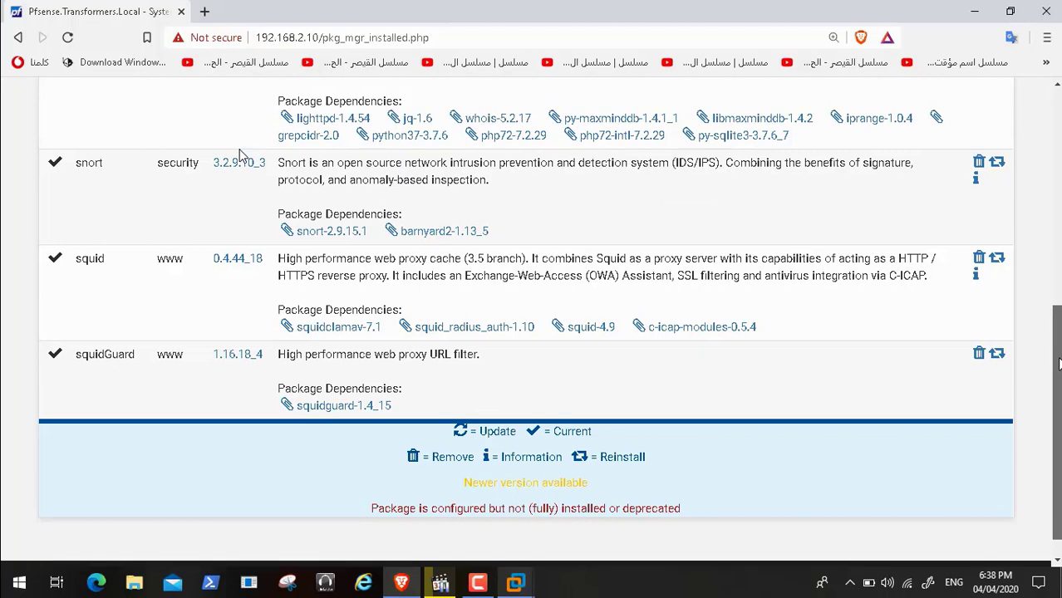
{"action": "scroll", "coordinate": [240, 156], "scroll_direction": "up", "scroll_amount": 6}
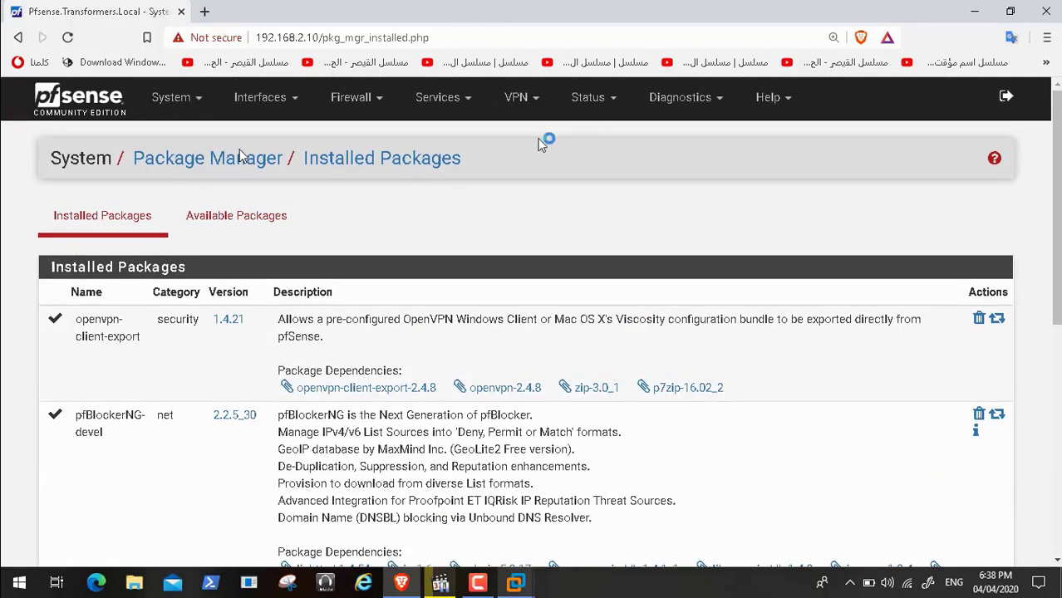
- Open the Squid Proxy Server settings, then Snort's interfaces and Global Settings pages
{"action": "left_click", "coordinate": [449, 103]}
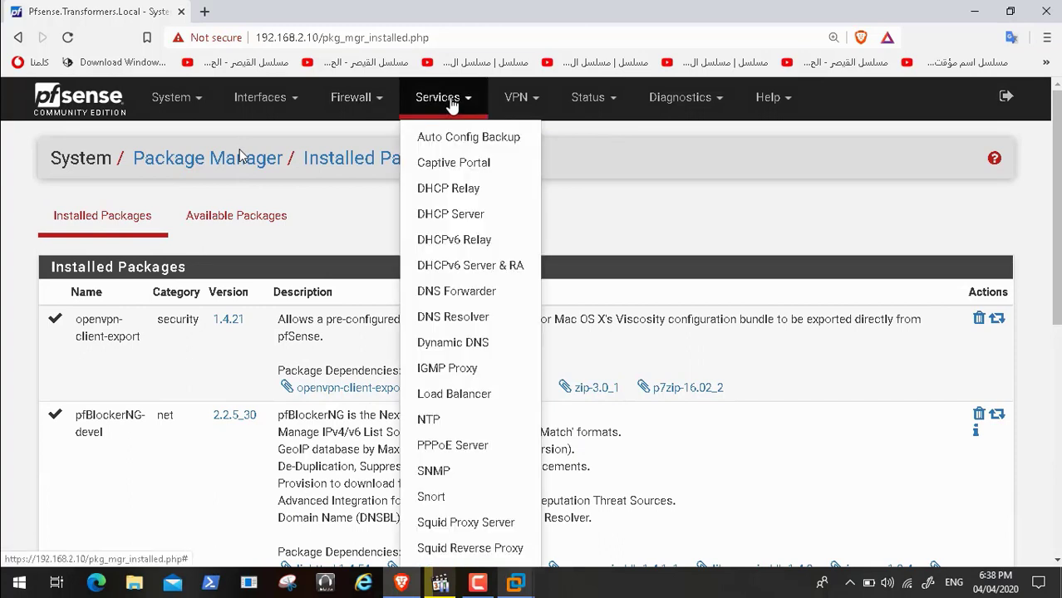
{"action": "left_click", "coordinate": [447, 523]}
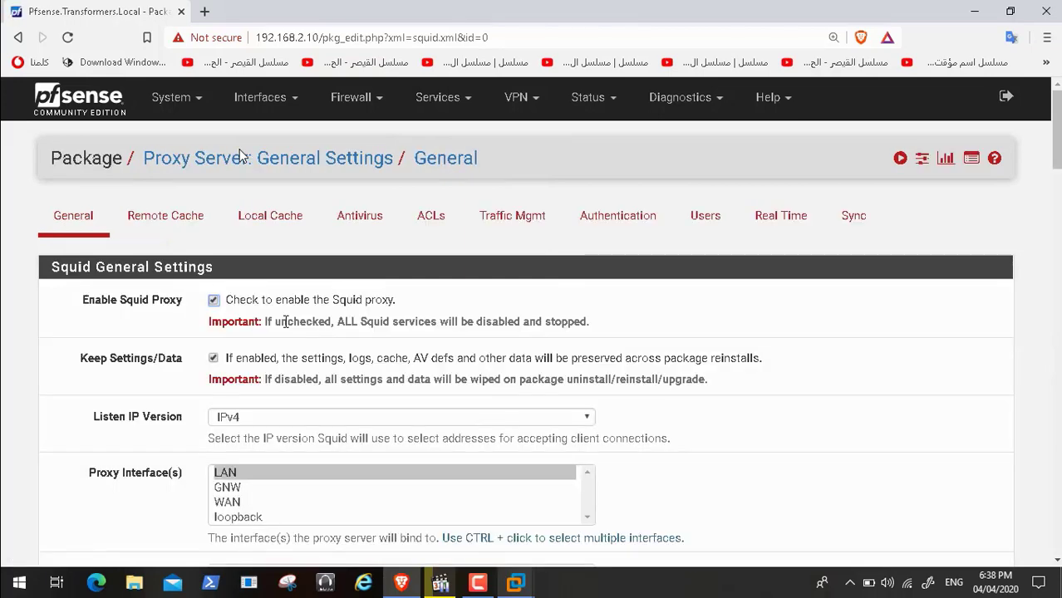
{"action": "left_click", "coordinate": [466, 103]}
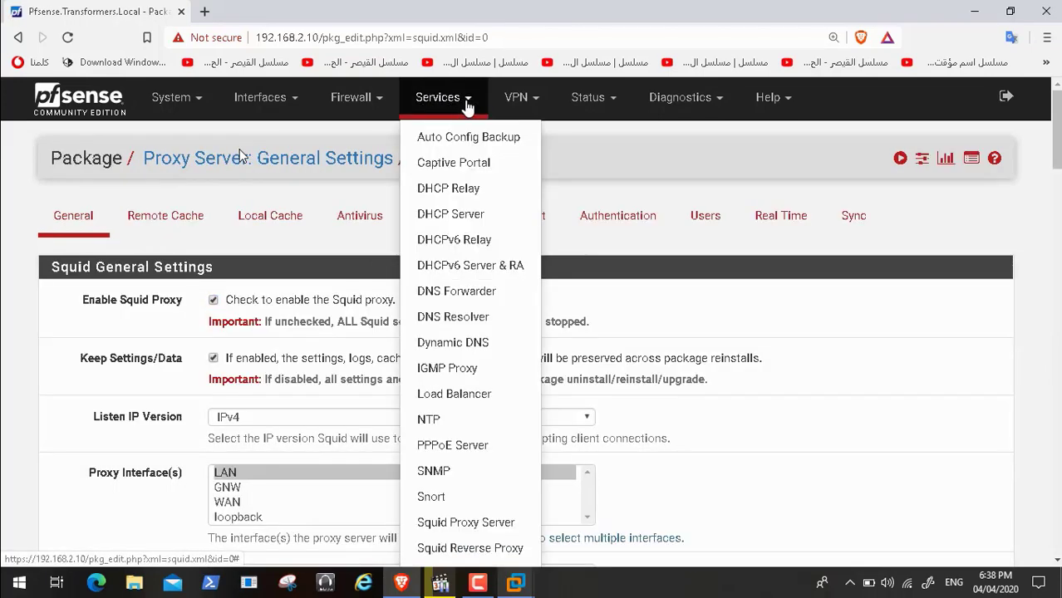
{"action": "left_click", "coordinate": [429, 499]}
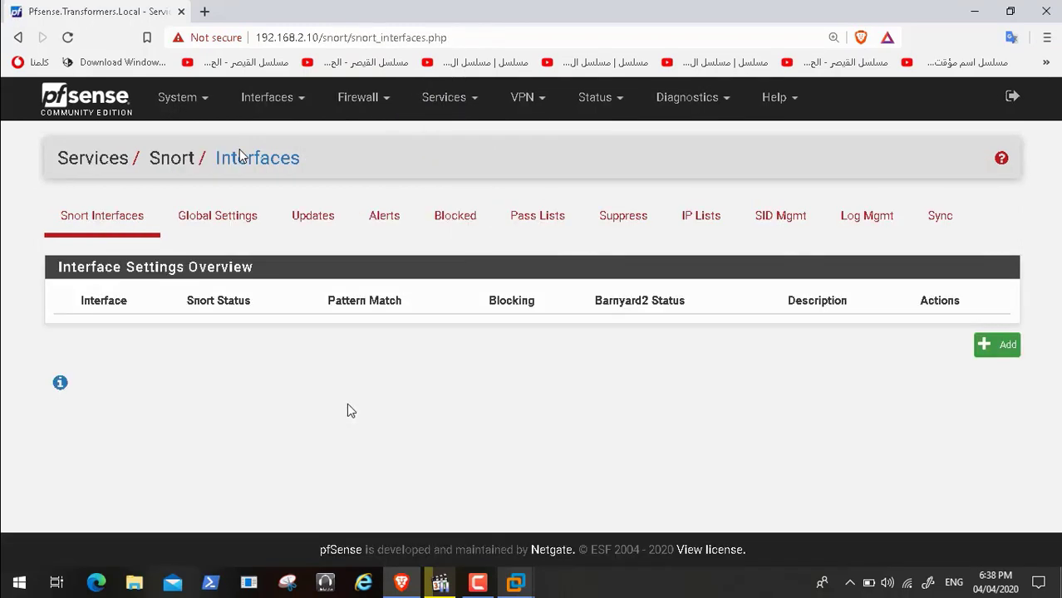
{"action": "left_click", "coordinate": [213, 230]}
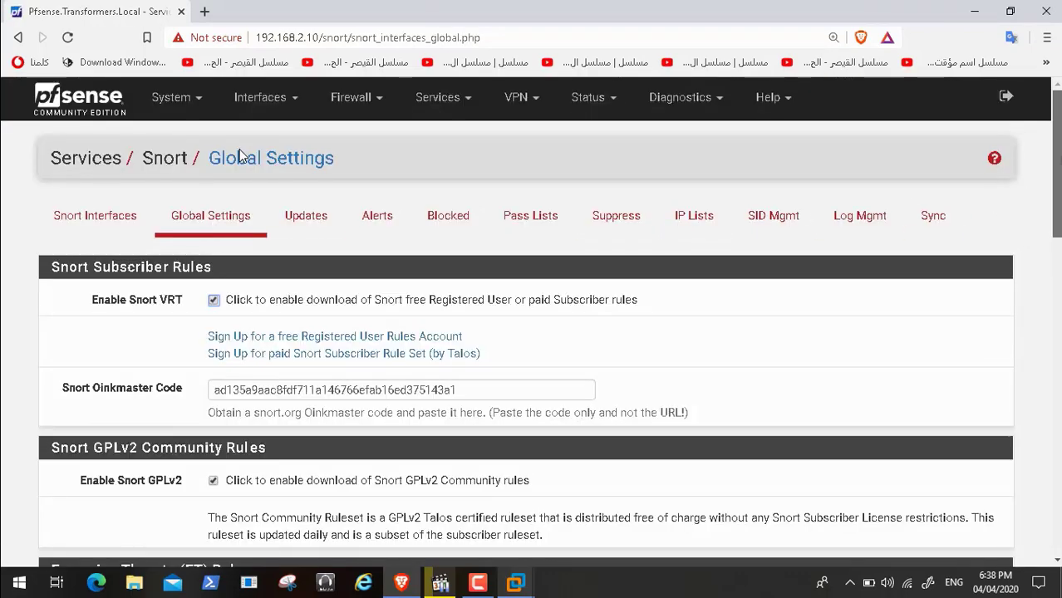
- Scroll through Snort Global Settings to confirm ET Open and OpenAppID downloads and 30 MINS blocked-host removal
{"action": "scroll", "coordinate": [240, 157], "scroll_direction": "down", "scroll_amount": 5}
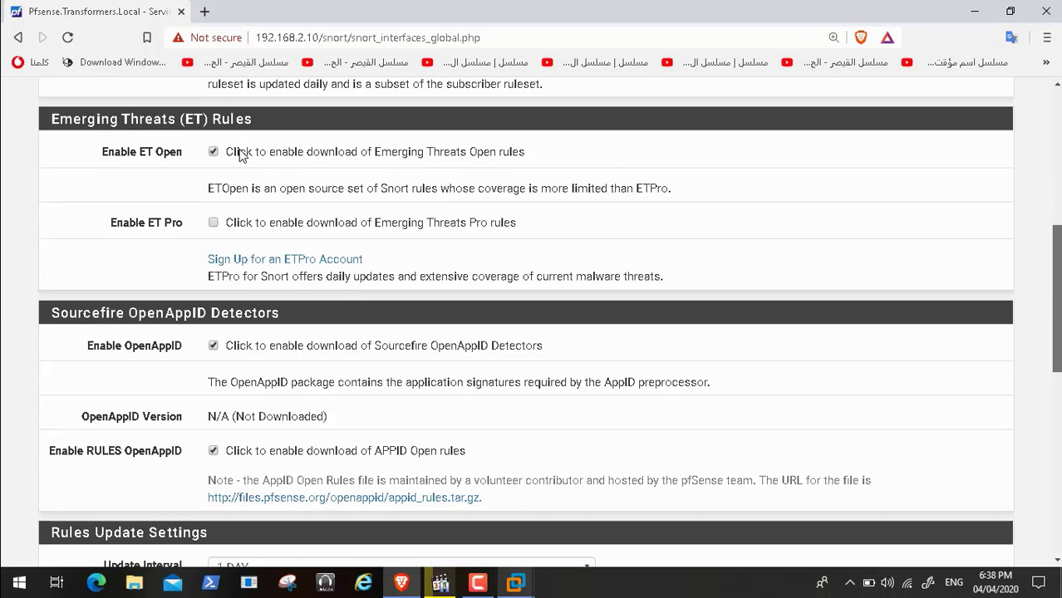
{"action": "scroll", "coordinate": [240, 156], "scroll_direction": "down", "scroll_amount": 4}
{"action": "scroll", "coordinate": [239, 156], "scroll_direction": "down", "scroll_amount": 3}
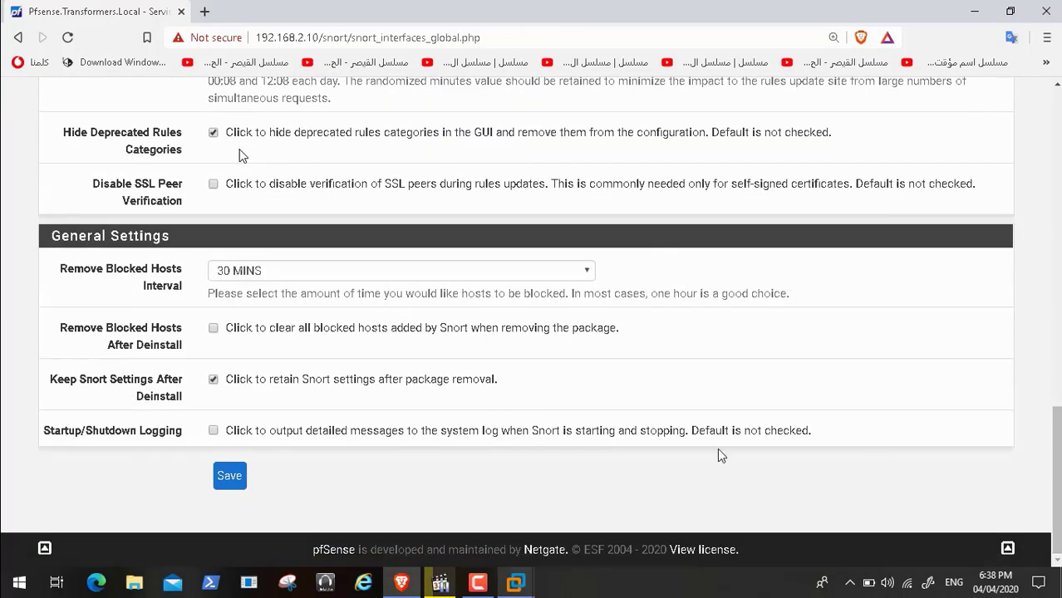
{"action": "left_click", "coordinate": [480, 585]}
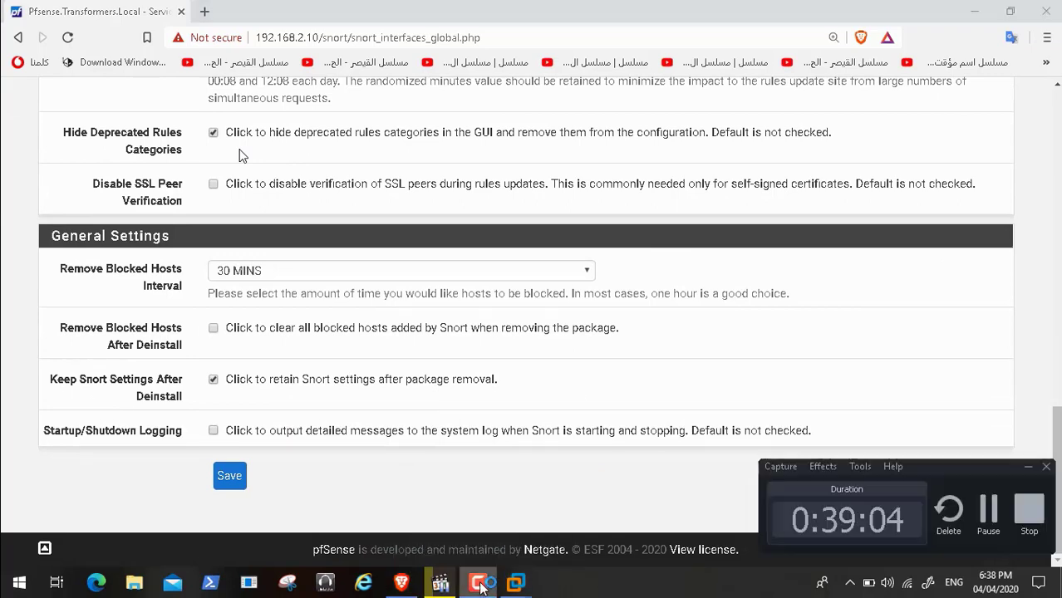
{"action": "left_click", "coordinate": [989, 507]}
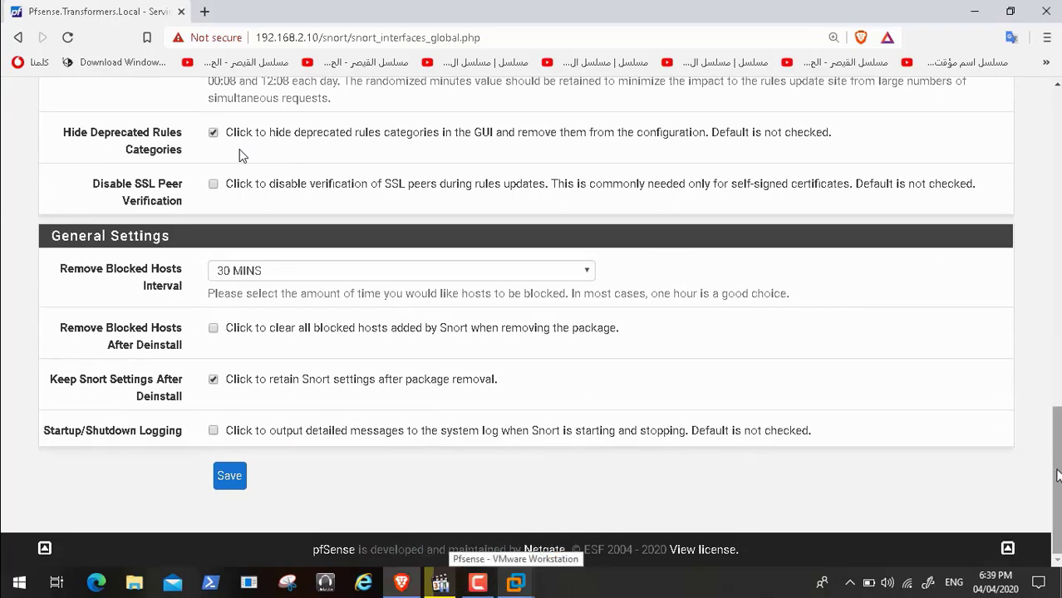
{"action": "left_click_drag", "start_coordinate": [1056, 471], "coordinate": [1057, 153]}
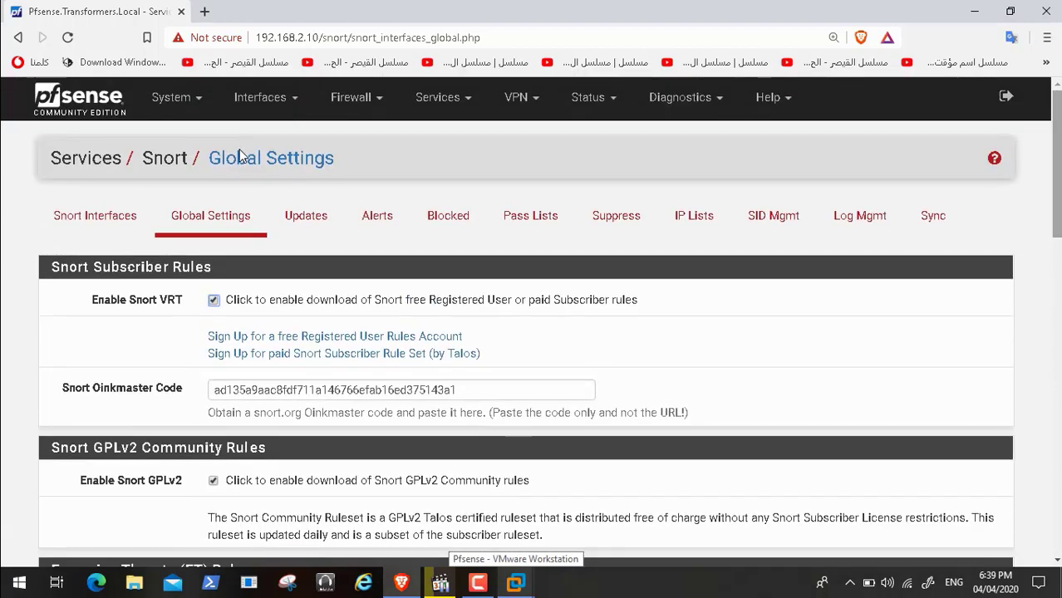
- Run Update Rules on Snort's Updates tab and confirm all five rule sets downloaded with Result: Success
{"action": "left_click", "coordinate": [306, 218]}
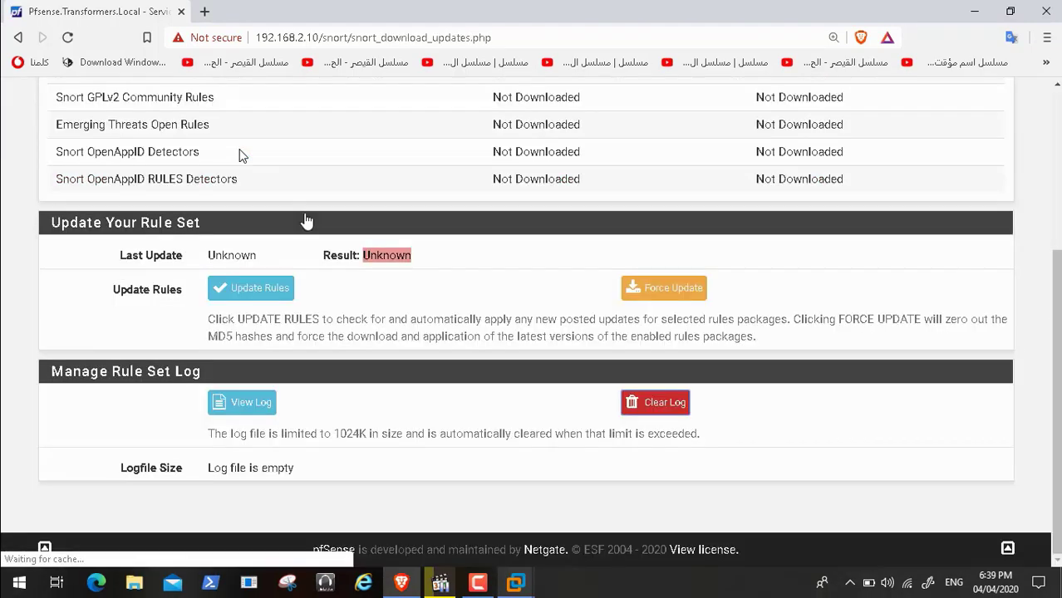
{"action": "left_click", "coordinate": [247, 289]}
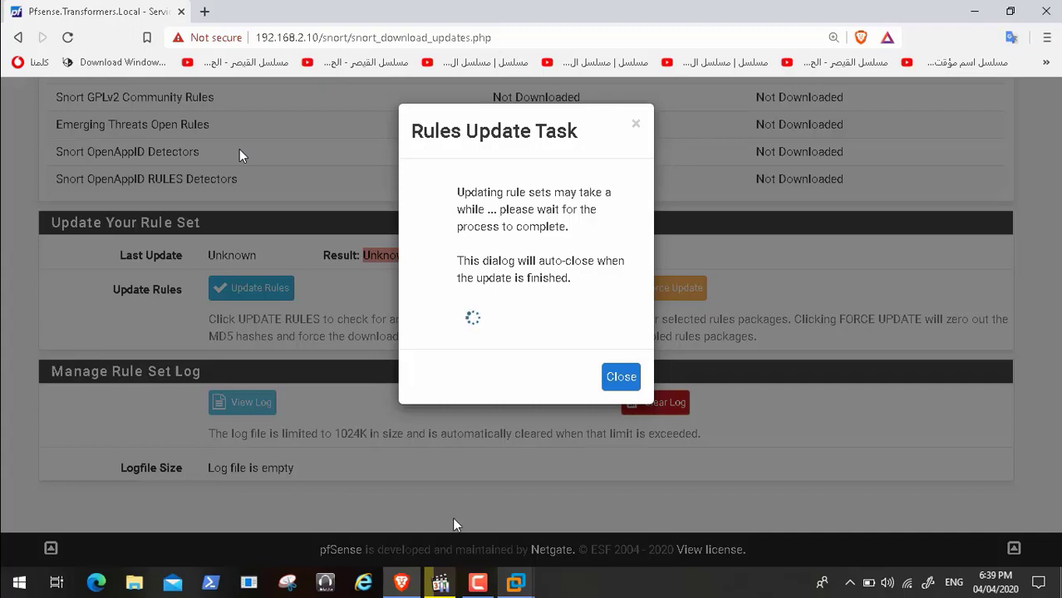
{"action": "left_click", "coordinate": [480, 581]}
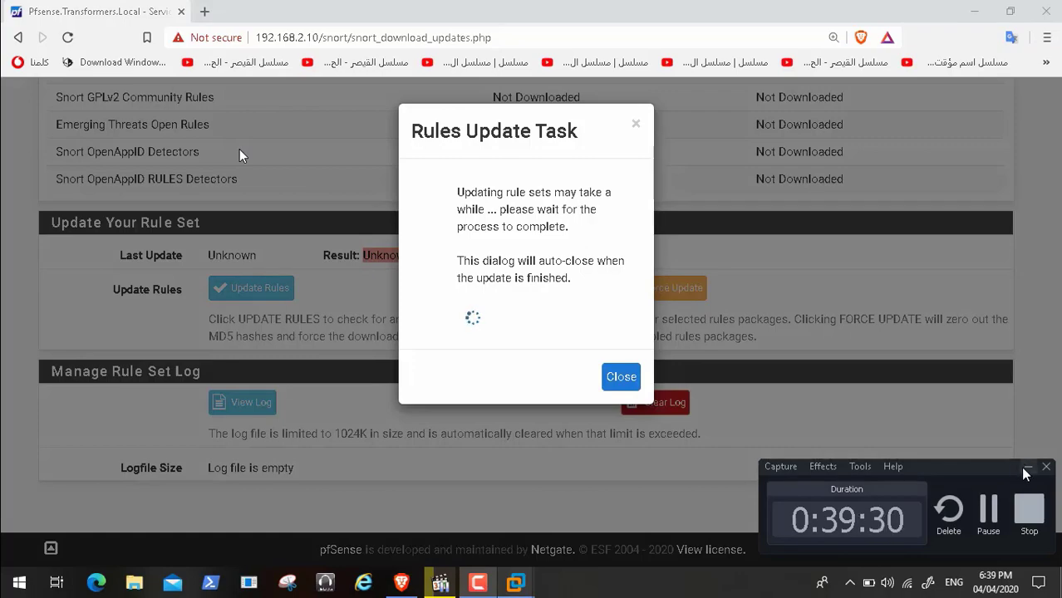
{"action": "left_click", "coordinate": [987, 511]}
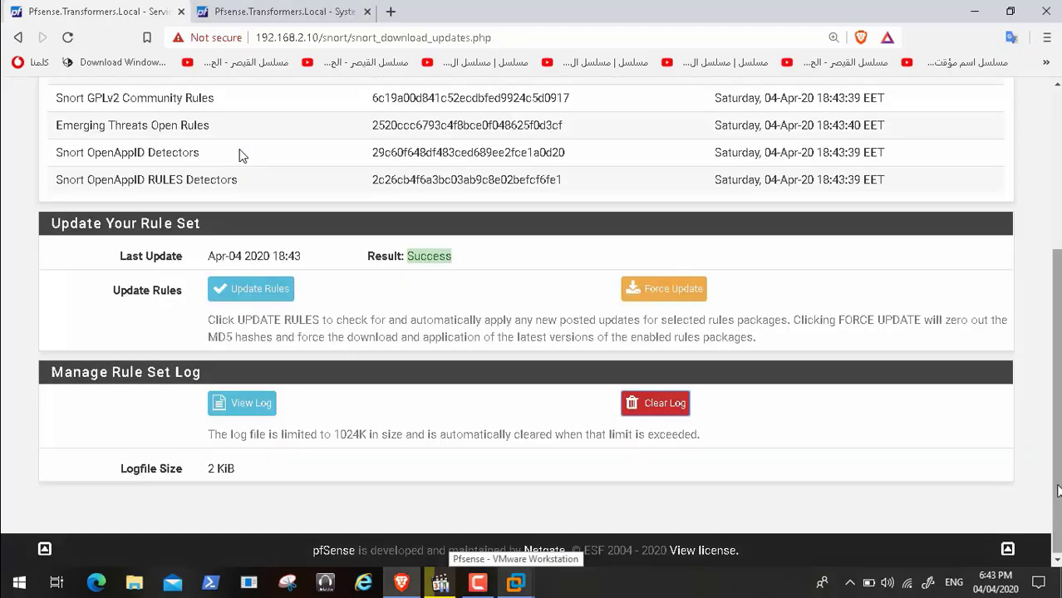
{"action": "scroll", "coordinate": [1052, 337], "scroll_direction": "up", "scroll_amount": 2}
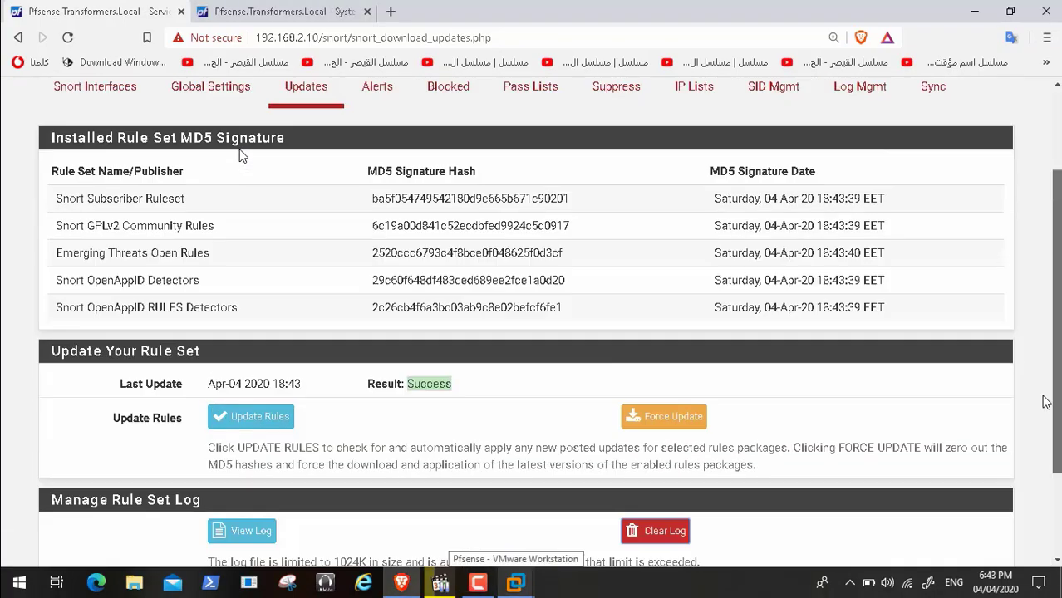
{"action": "left_click_drag", "start_coordinate": [1051, 337], "coordinate": [1052, 326]}
{"action": "scroll", "coordinate": [239, 156], "scroll_direction": "down", "scroll_amount": 3}
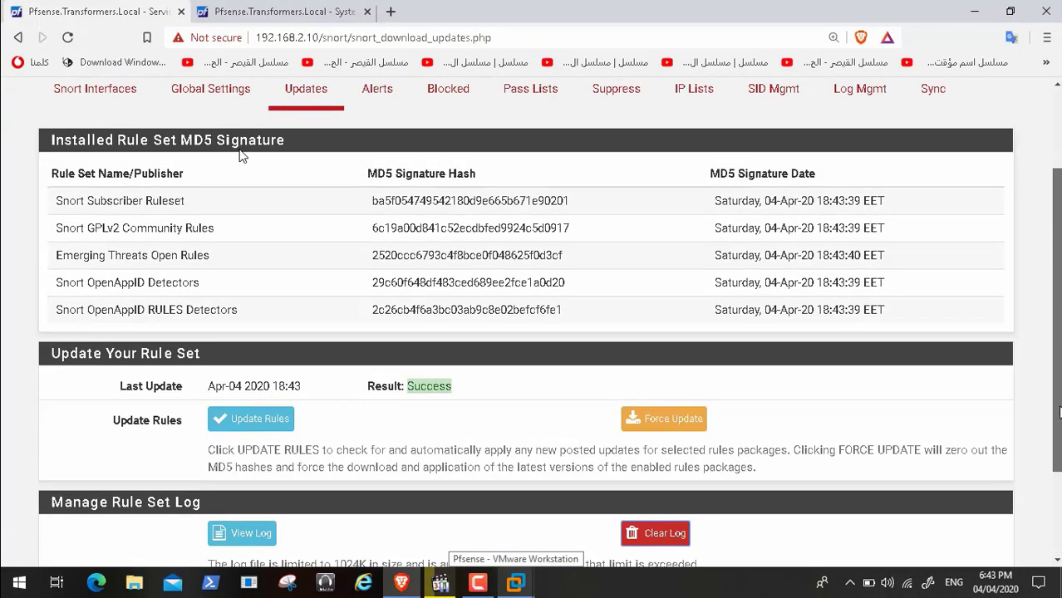
{"action": "scroll", "coordinate": [238, 156], "scroll_direction": "up", "scroll_amount": 3}
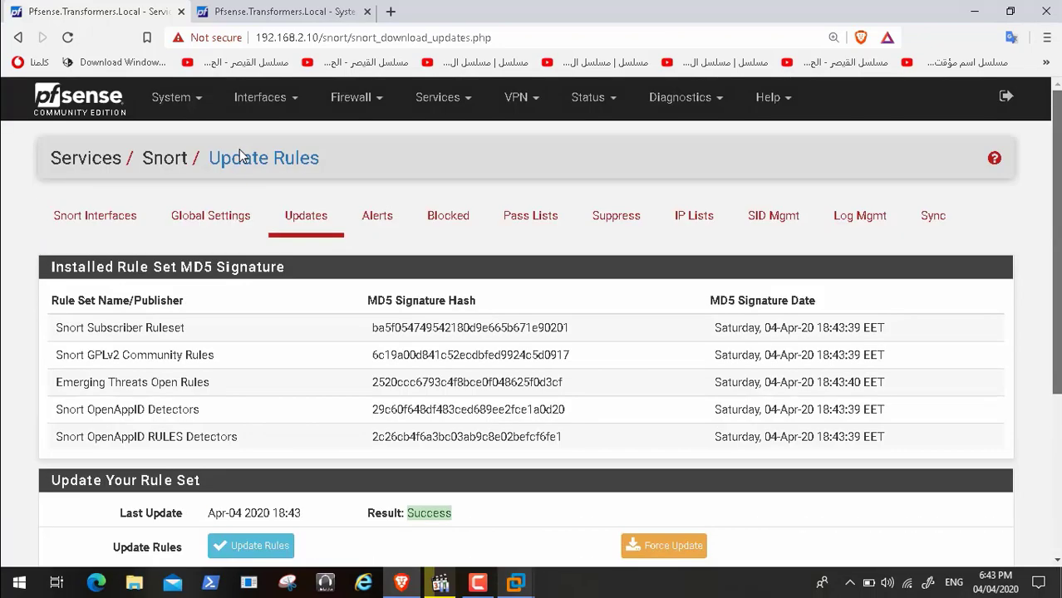
{"action": "left_click", "coordinate": [117, 222]}
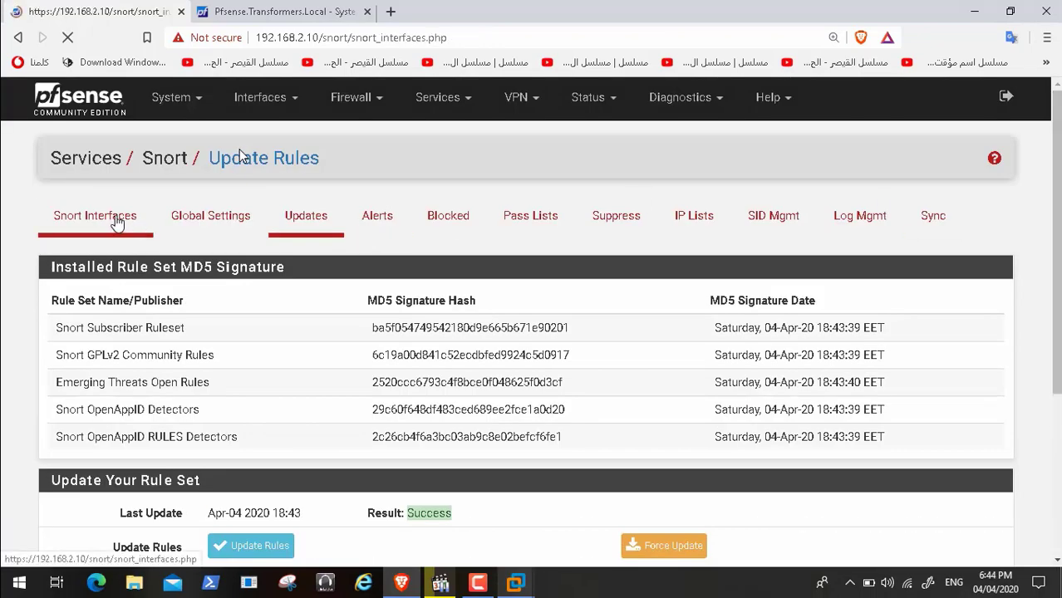
- Add a WAN Snort interface with Search Optimize enabled and save it
{"action": "left_click", "coordinate": [1004, 348]}
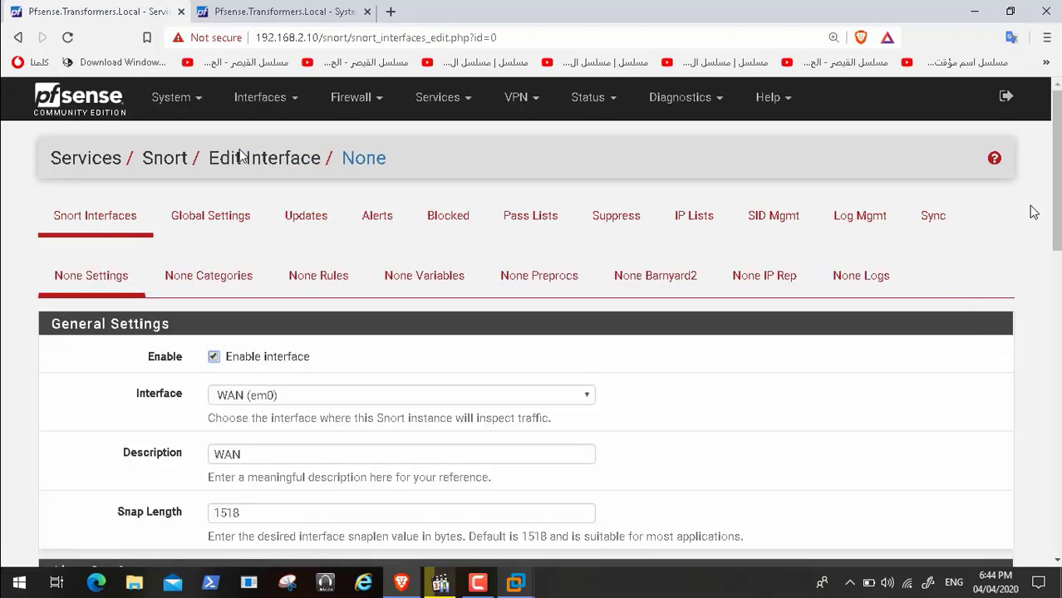
{"action": "scroll", "coordinate": [239, 156], "scroll_direction": "down", "scroll_amount": 3}
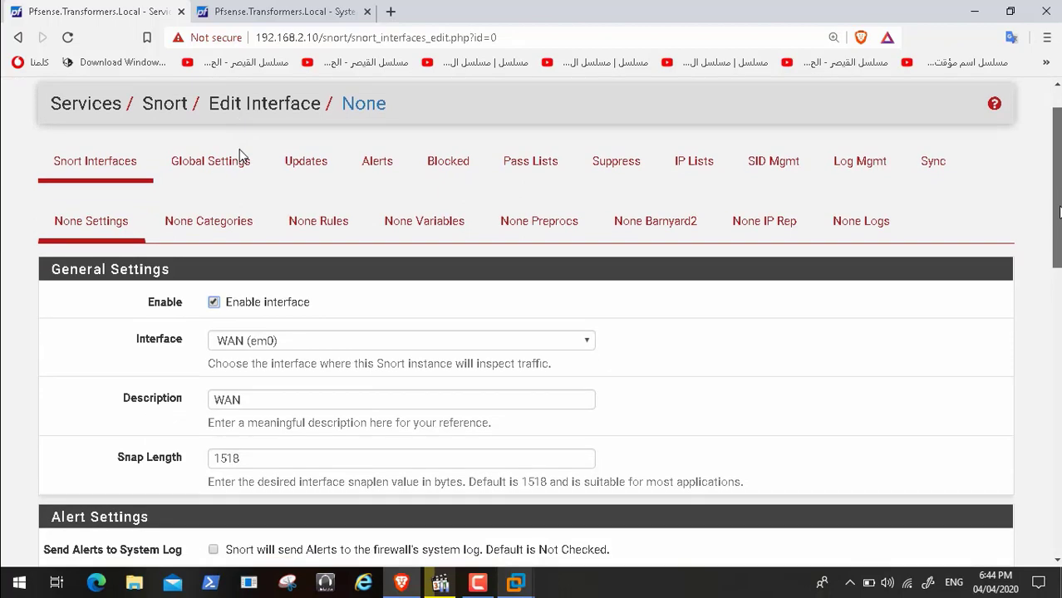
{"action": "scroll", "coordinate": [240, 156], "scroll_direction": "down", "scroll_amount": 3}
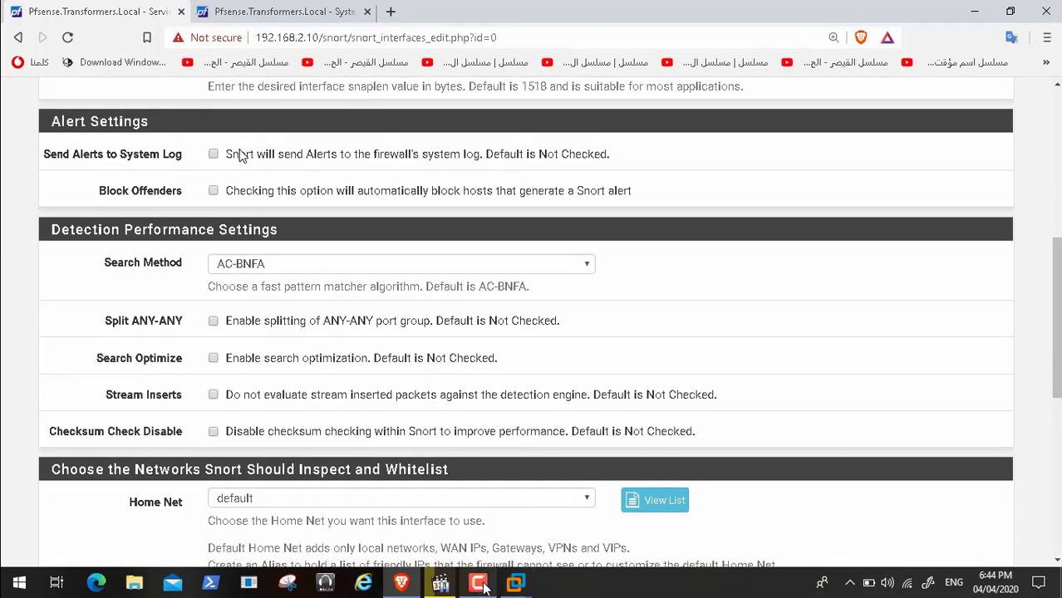
{"action": "left_click", "coordinate": [515, 583]}
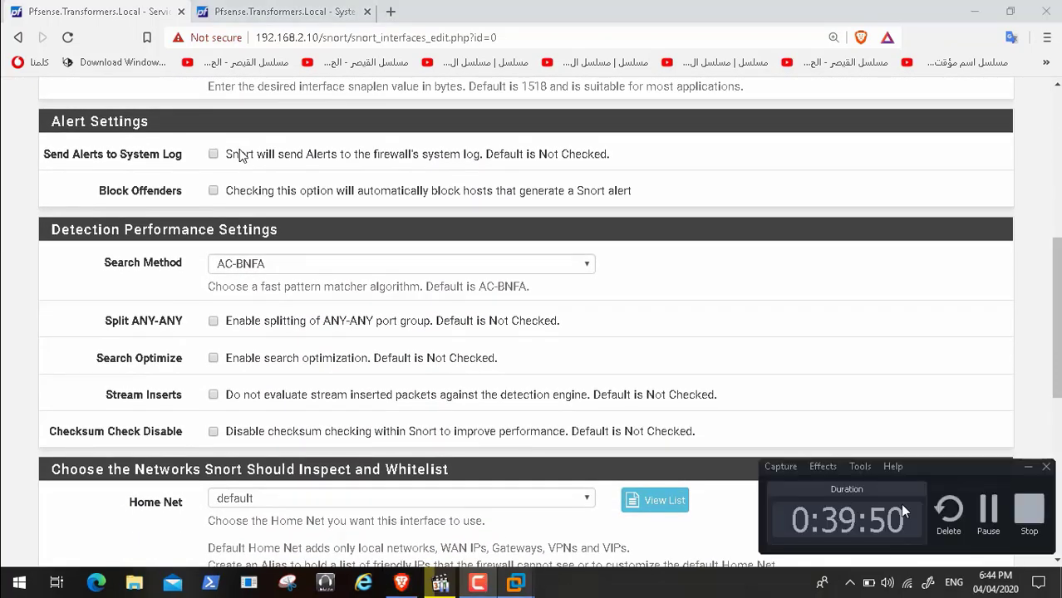
{"action": "left_click", "coordinate": [990, 505]}
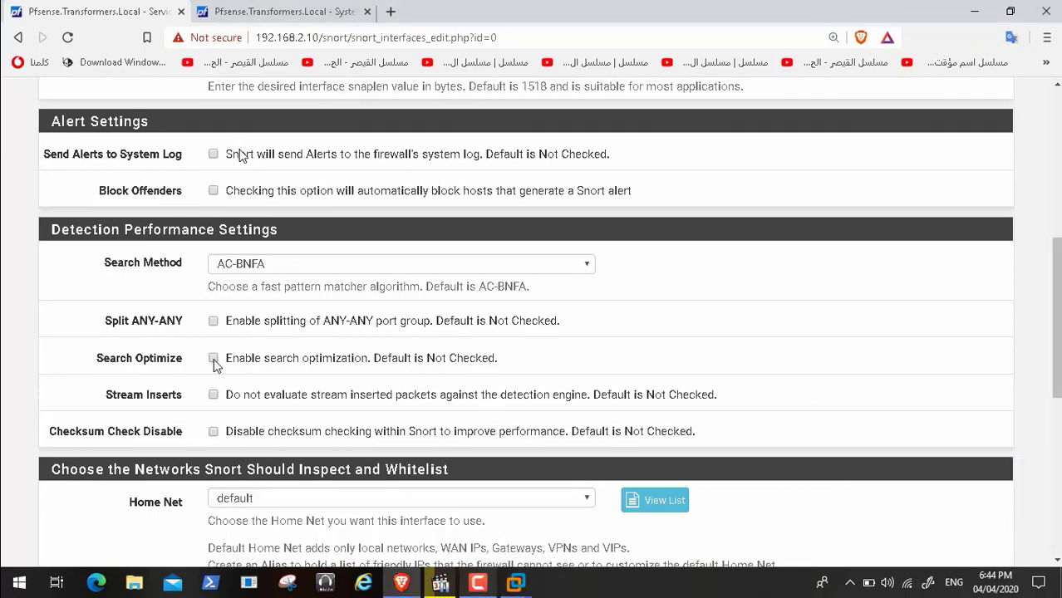
{"action": "scroll", "coordinate": [239, 156], "scroll_direction": "down", "scroll_amount": 6}
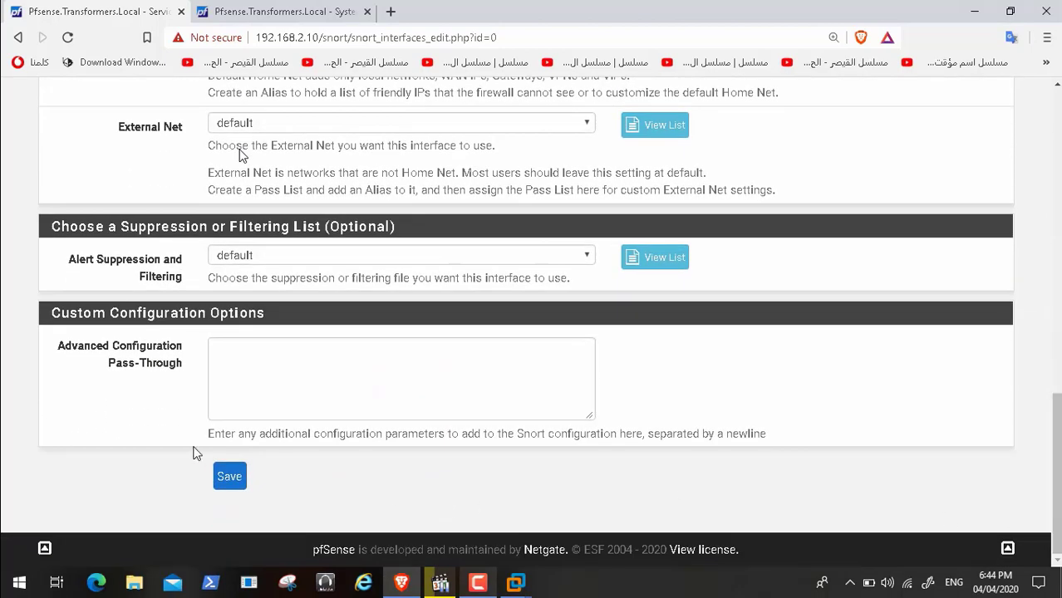
{"action": "left_click", "coordinate": [228, 483]}
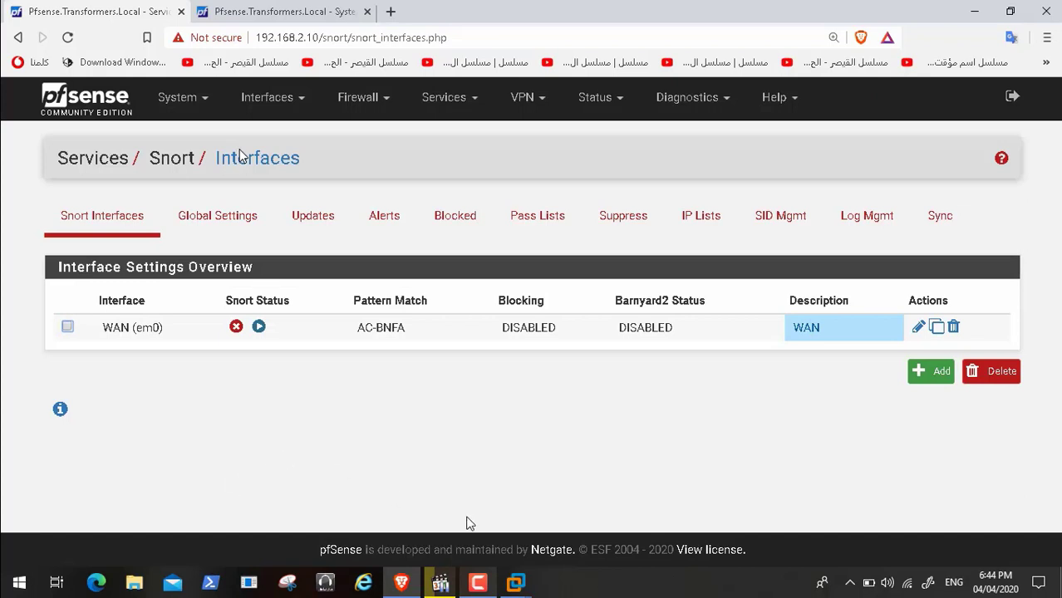
- Reopen the WAN (em0) interface settings to confirm it is enabled with snap length 1518
{"action": "left_click", "coordinate": [453, 581]}
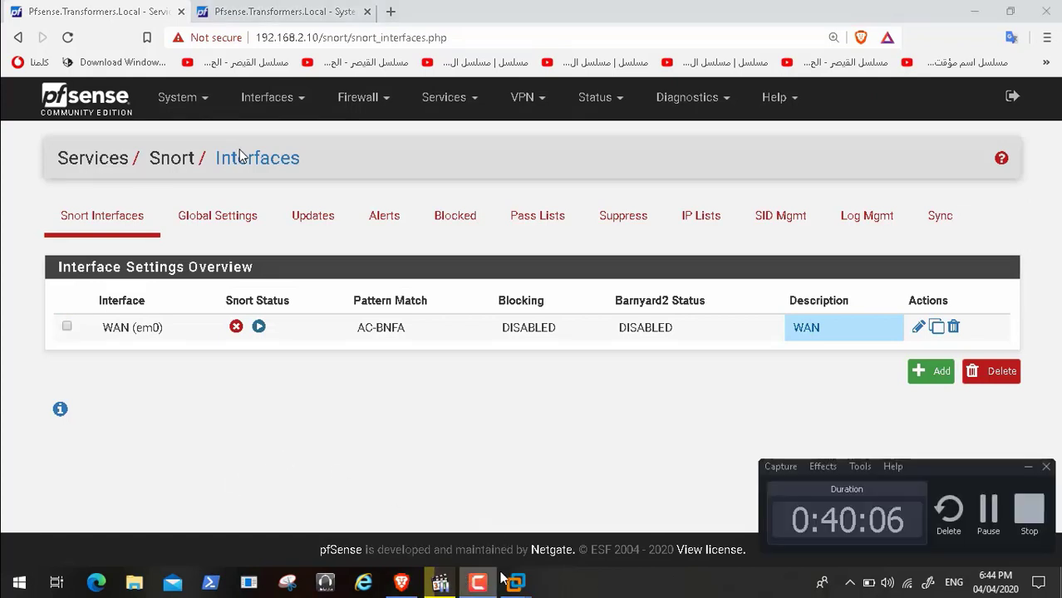
{"action": "left_click", "coordinate": [988, 504]}
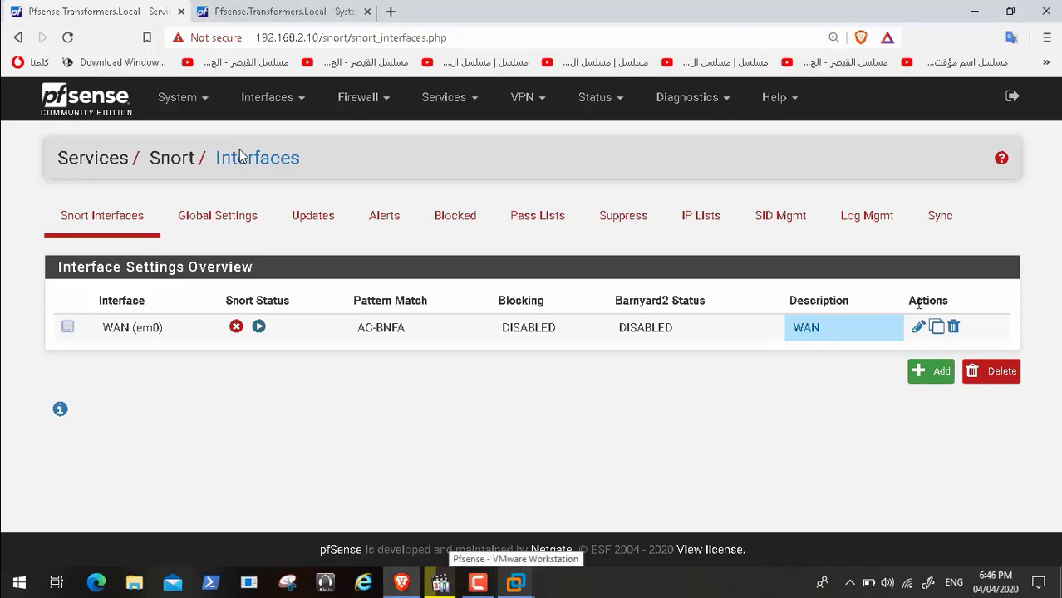
{"action": "left_click", "coordinate": [919, 328]}
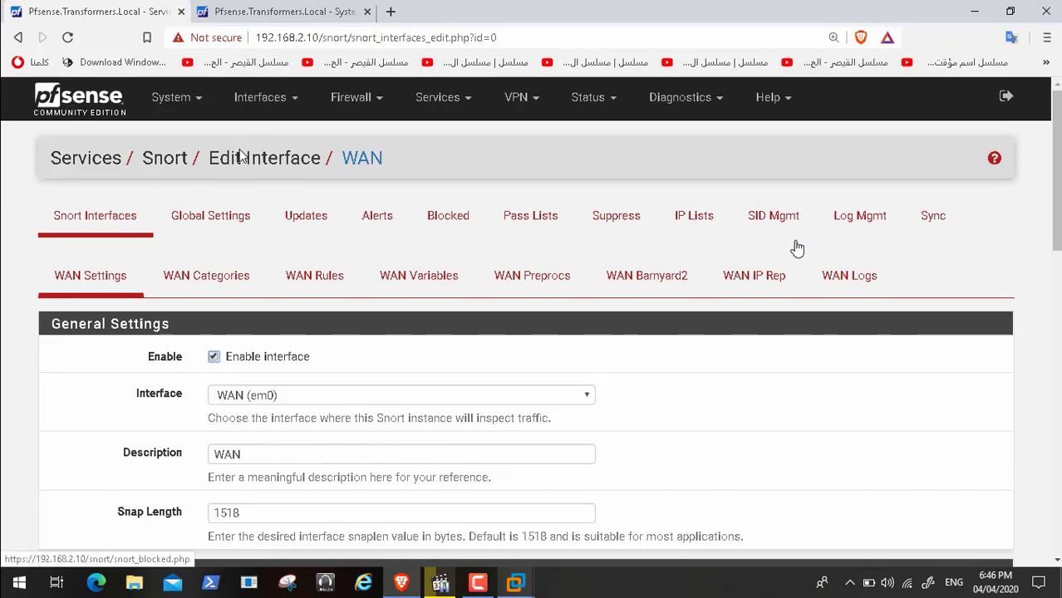
{"action": "scroll", "coordinate": [240, 156], "scroll_direction": "down", "scroll_amount": 4}
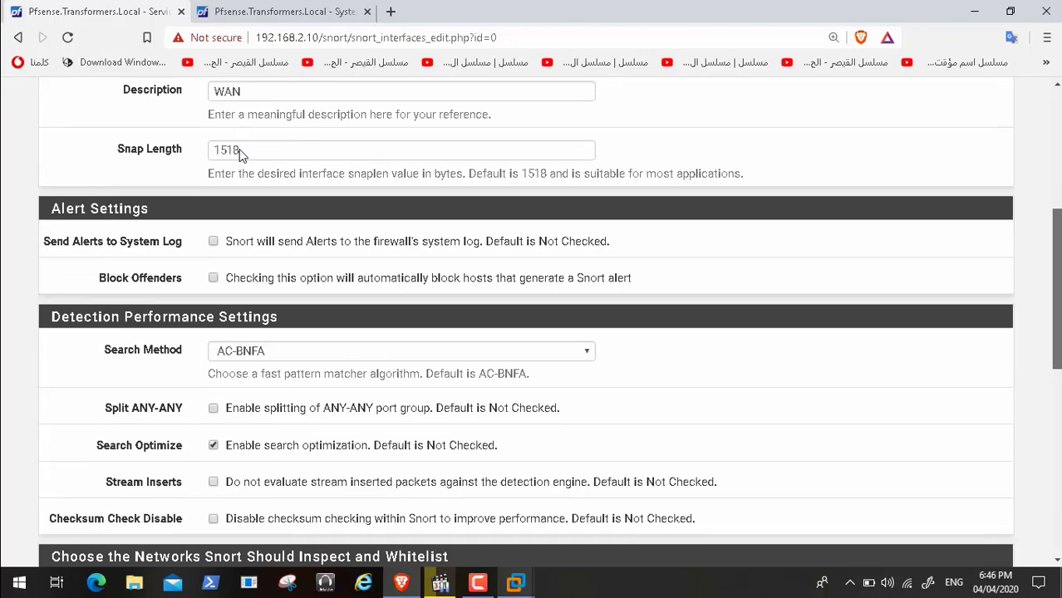
{"action": "scroll", "coordinate": [240, 156], "scroll_direction": "up", "scroll_amount": 4}
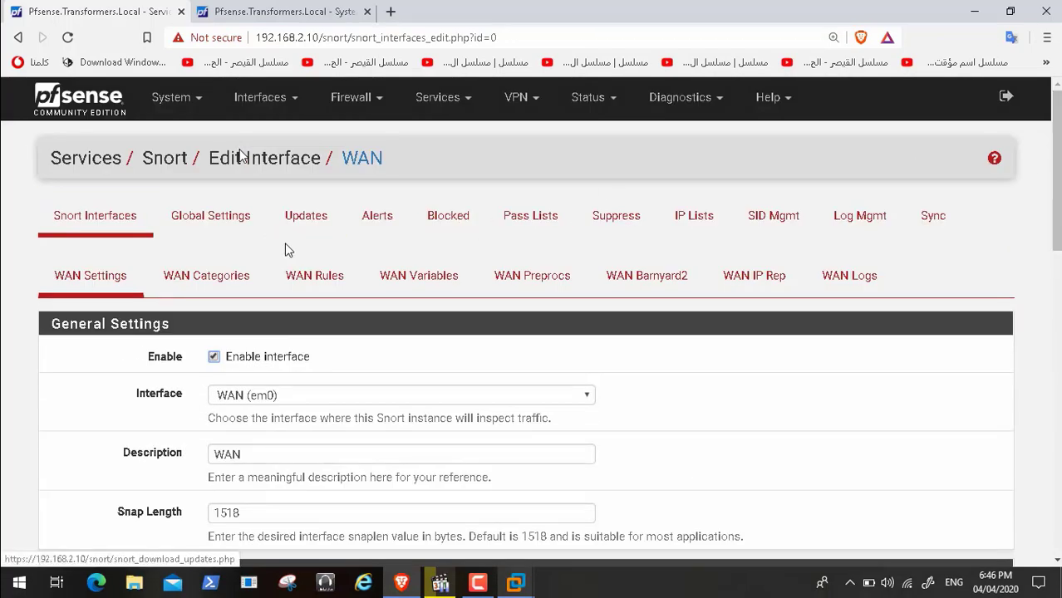
- Enable Use IPS Policy on the WAN Categories page and pick a policy from the IPS Policy Selection list
{"action": "left_click", "coordinate": [237, 282]}
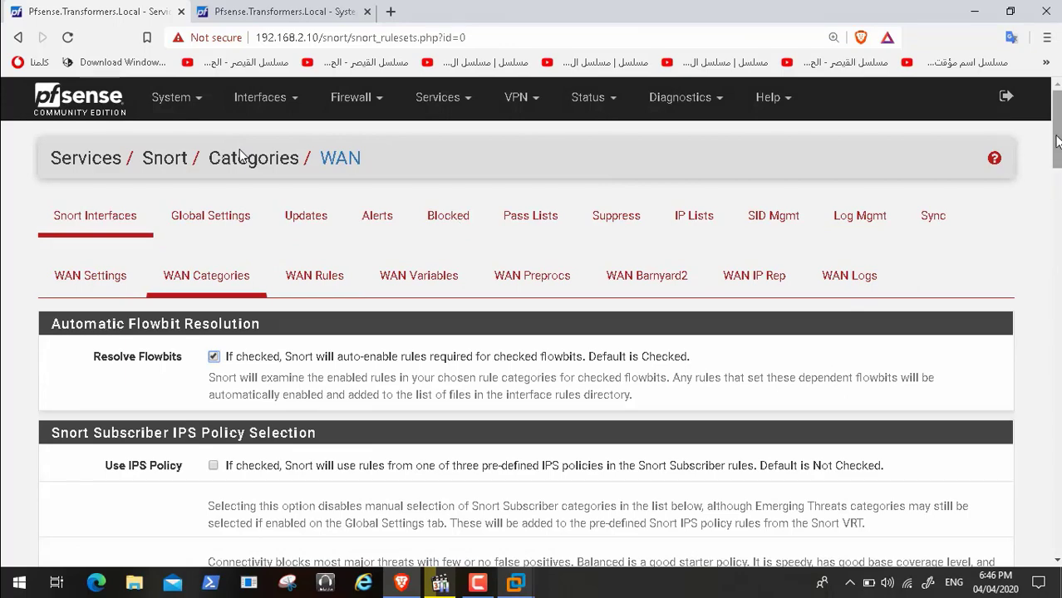
{"action": "left_click_drag", "start_coordinate": [1057, 142], "coordinate": [1057, 171]}
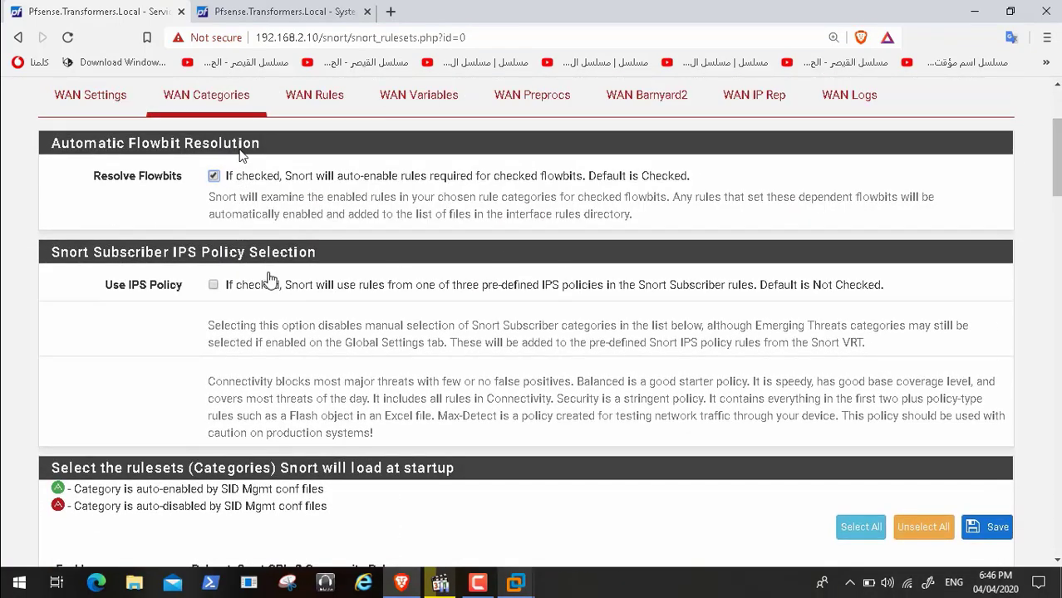
{"action": "left_click", "coordinate": [214, 287]}
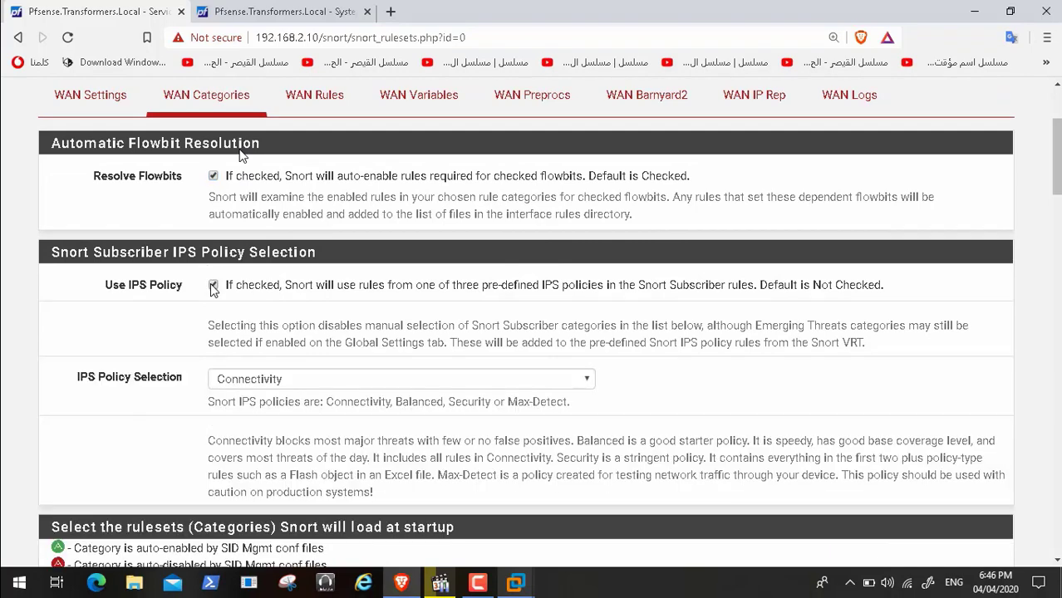
{"action": "left_click", "coordinate": [438, 382]}
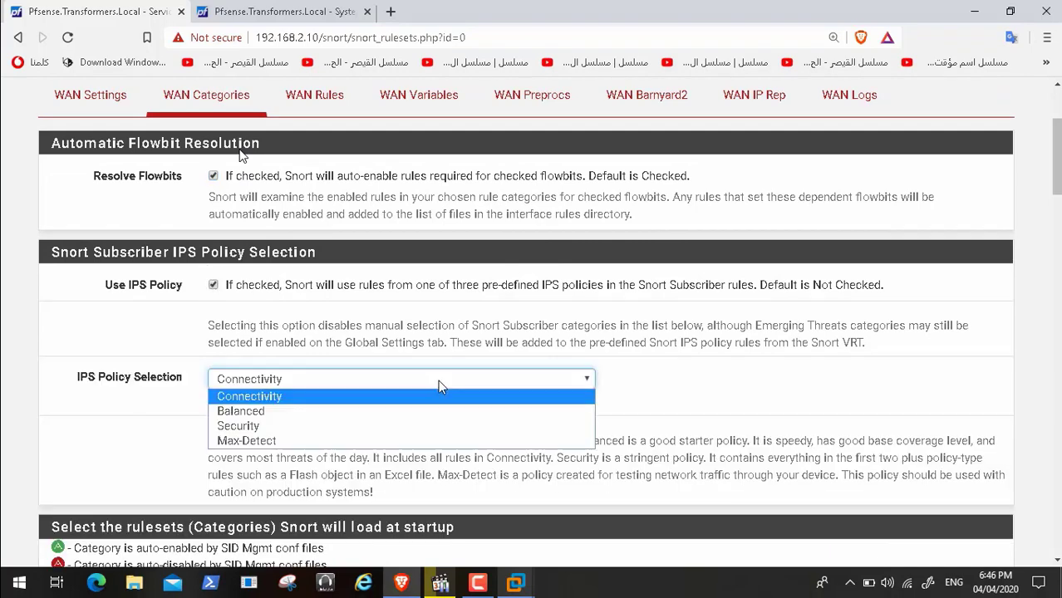
{"action": "left_click", "coordinate": [383, 427]}
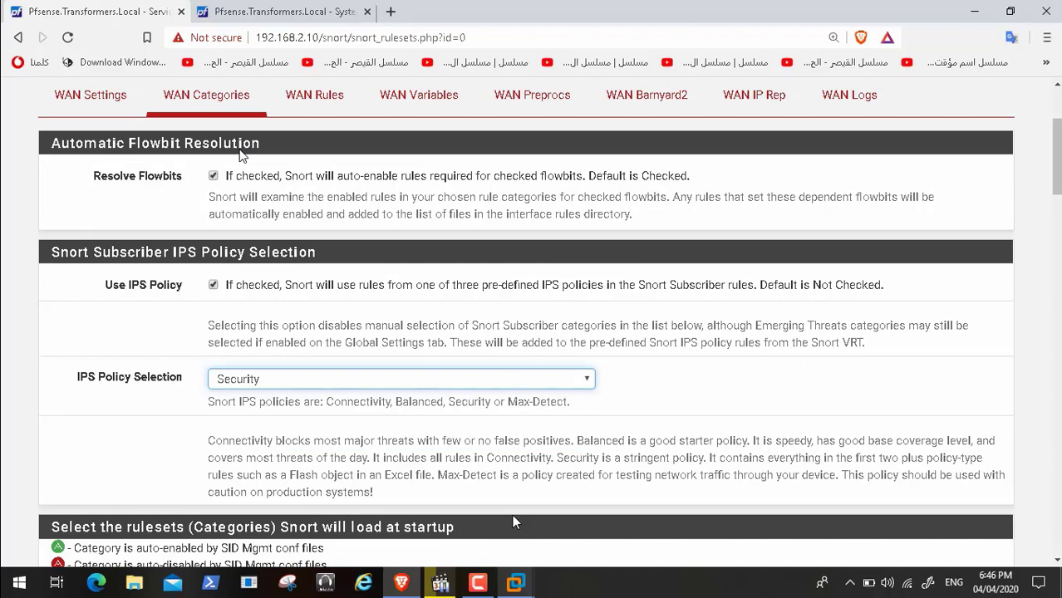
- Scroll through the rest of the WAN Categories page
{"action": "left_click", "coordinate": [478, 584]}
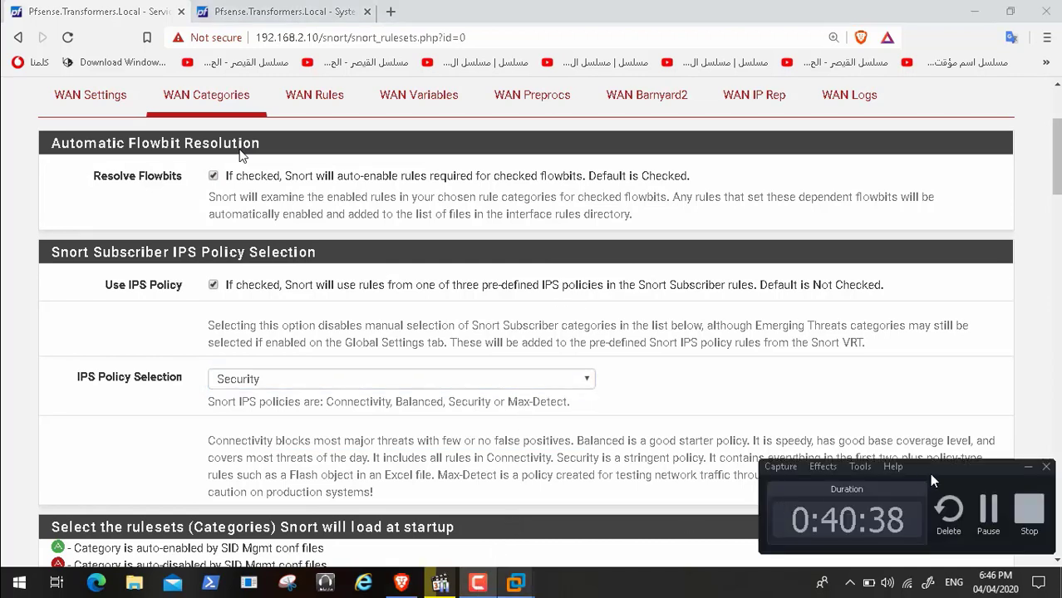
{"action": "left_click", "coordinate": [1027, 471]}
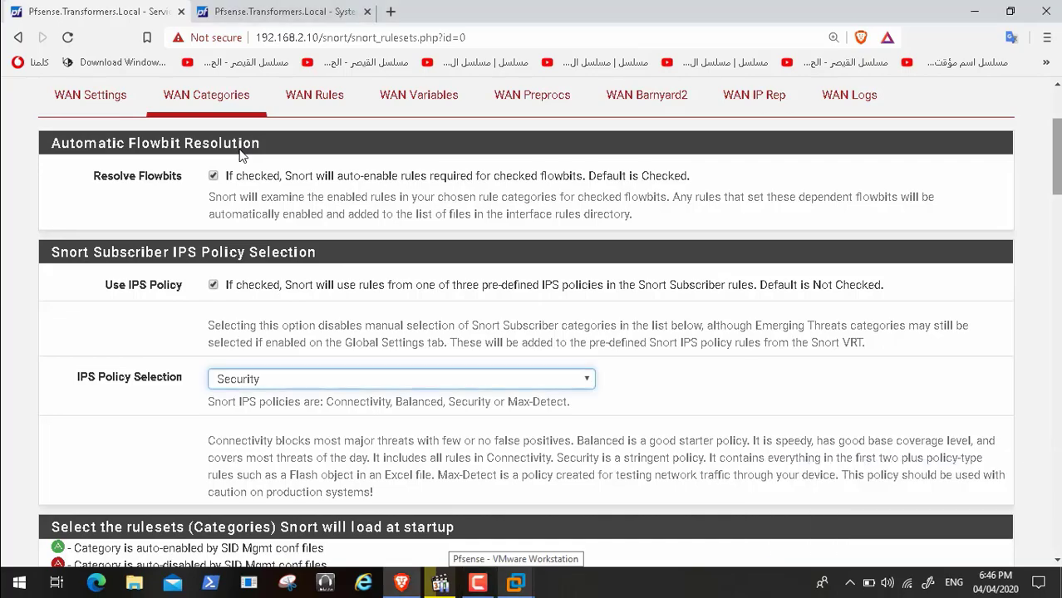
{"action": "scroll", "coordinate": [241, 156], "scroll_direction": "down", "scroll_amount": 3}
{"action": "scroll", "coordinate": [241, 156], "scroll_direction": "down", "scroll_amount": 15}
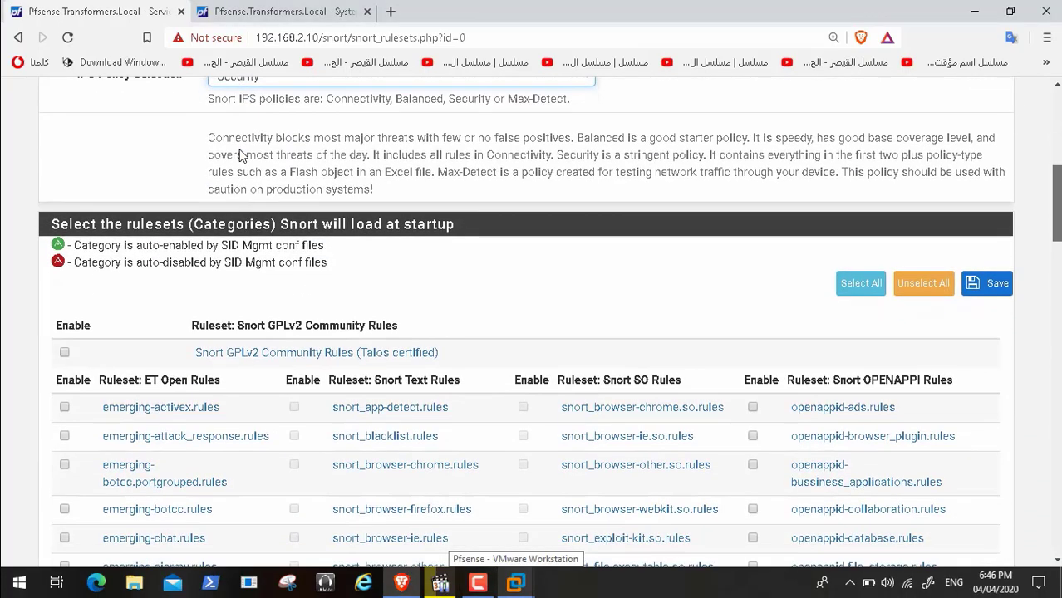
{"action": "scroll", "coordinate": [241, 156], "scroll_direction": "down", "scroll_amount": 8}
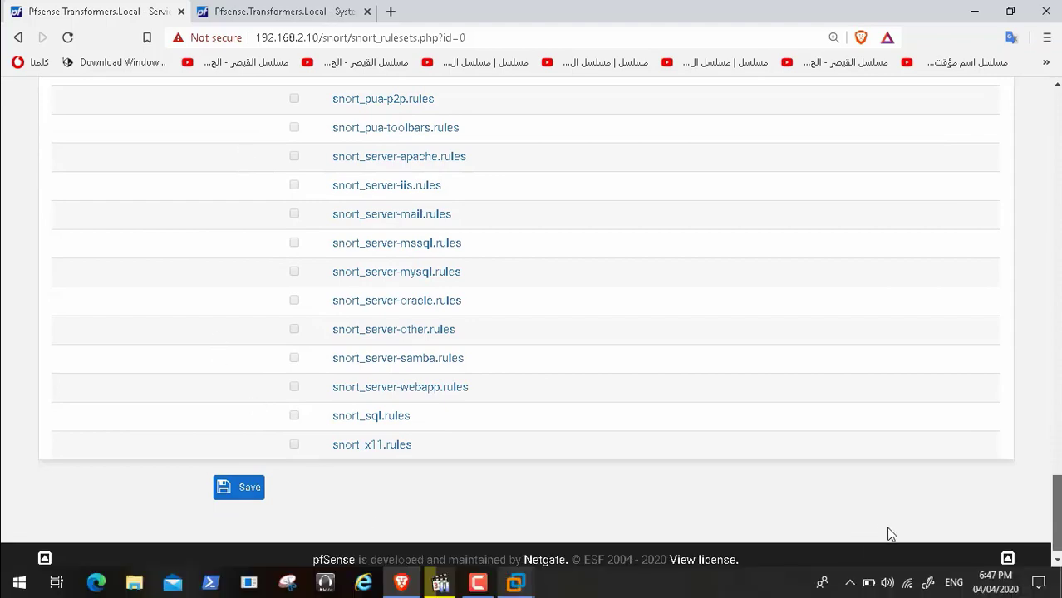
{"action": "left_click", "coordinate": [848, 546]}
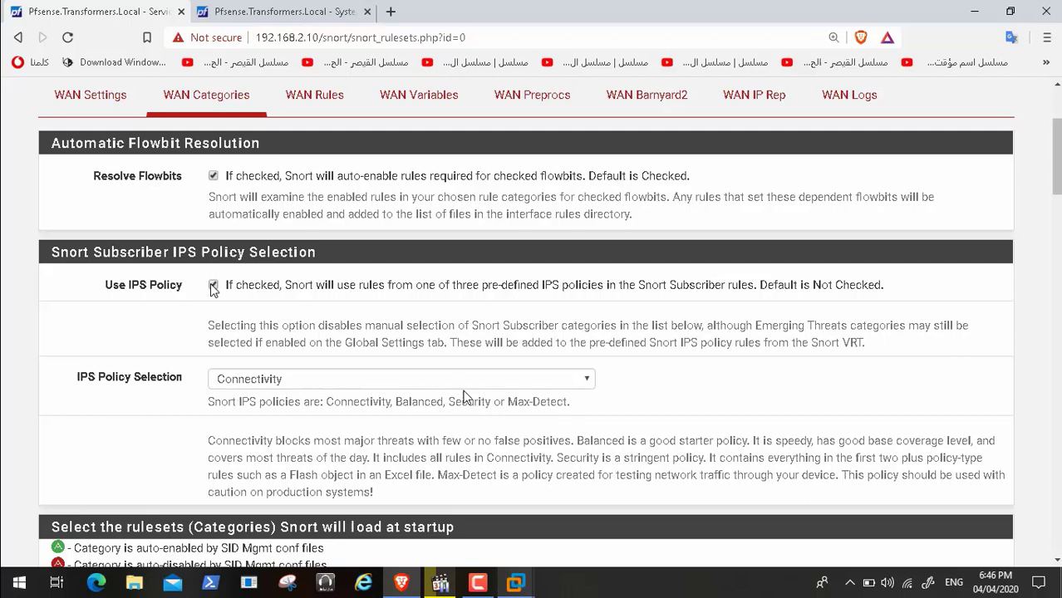
{"action": "mouse_move", "coordinate": [38, 555]}
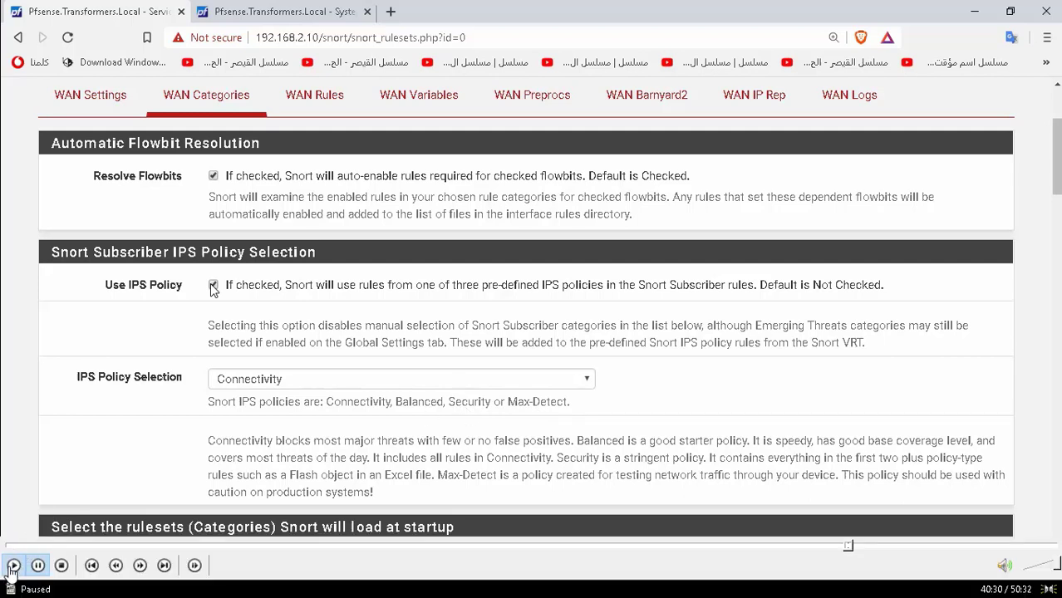
{"action": "left_click", "coordinate": [13, 566]}
{"action": "left_click", "coordinate": [440, 383]}
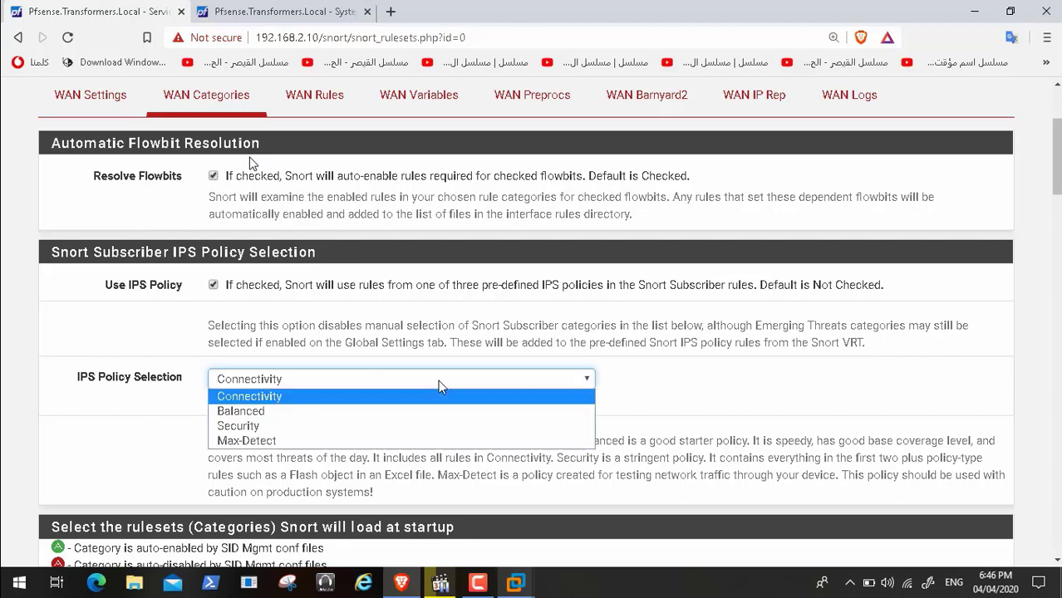
{"action": "left_click", "coordinate": [379, 427]}
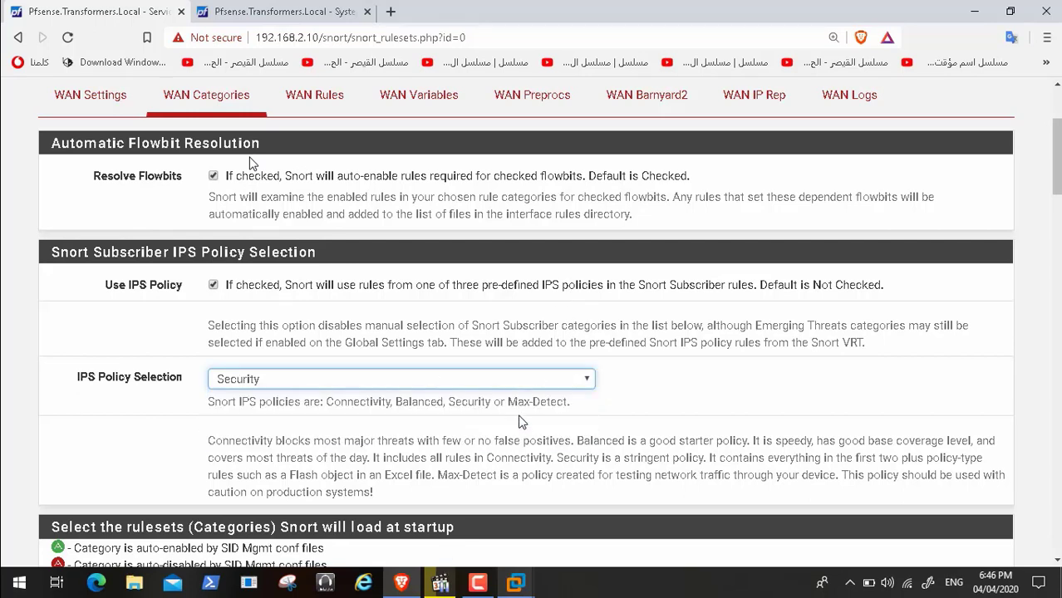
{"action": "left_click", "coordinate": [478, 584]}
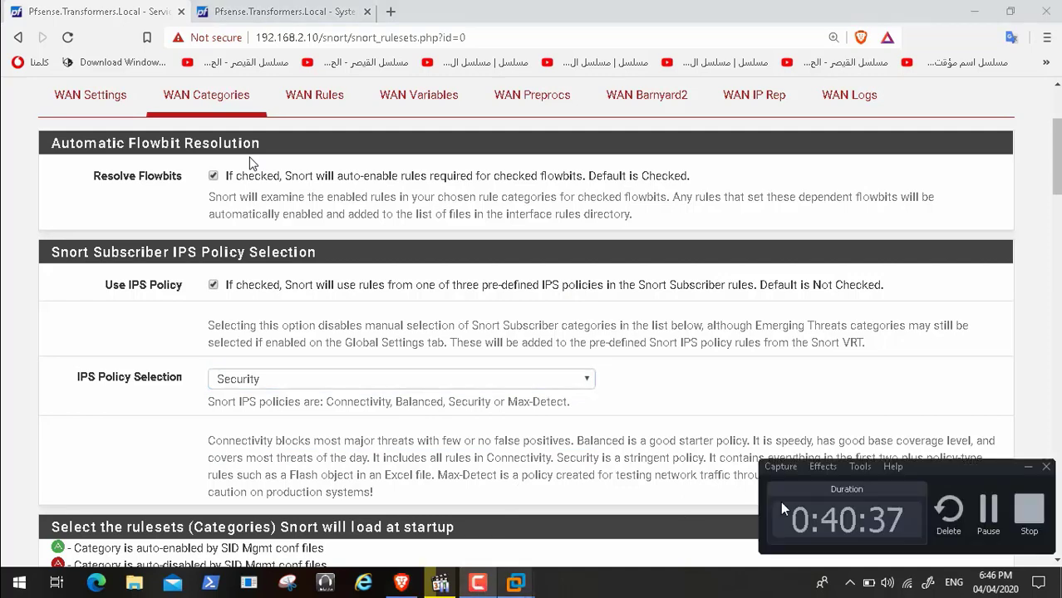
{"action": "left_click", "coordinate": [1028, 473]}
{"action": "scroll", "coordinate": [251, 162], "scroll_direction": "down", "scroll_amount": 3}
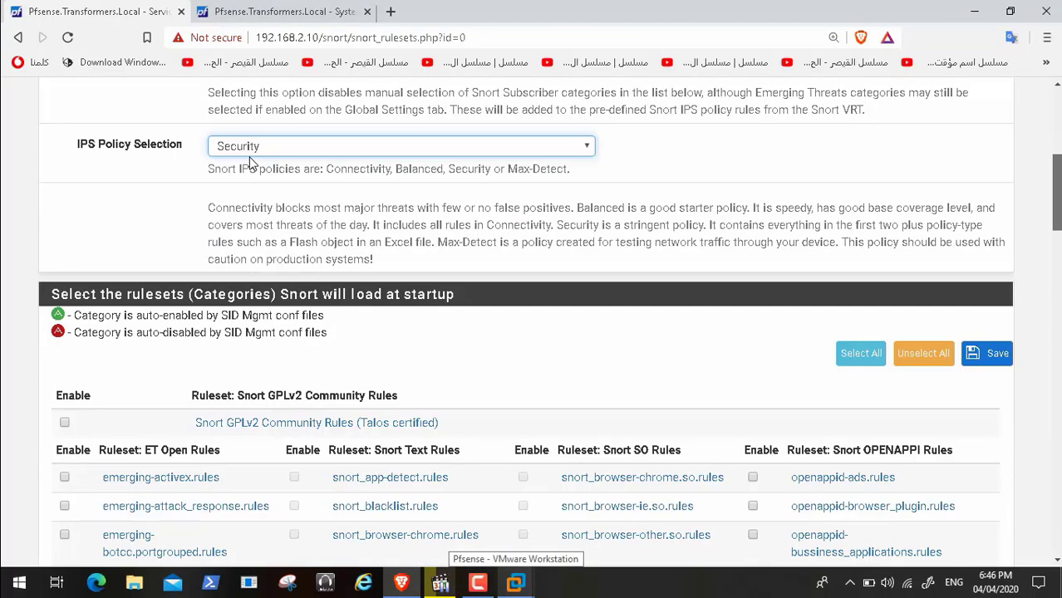
{"action": "scroll", "coordinate": [251, 163], "scroll_direction": "down", "scroll_amount": 15}
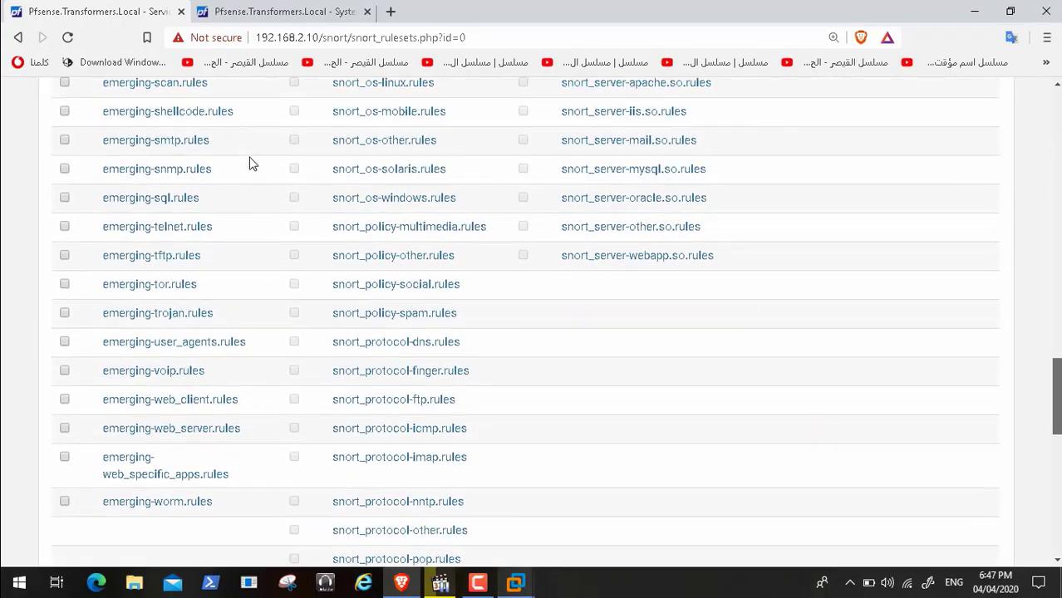
{"action": "scroll", "coordinate": [251, 163], "scroll_direction": "down", "scroll_amount": 10}
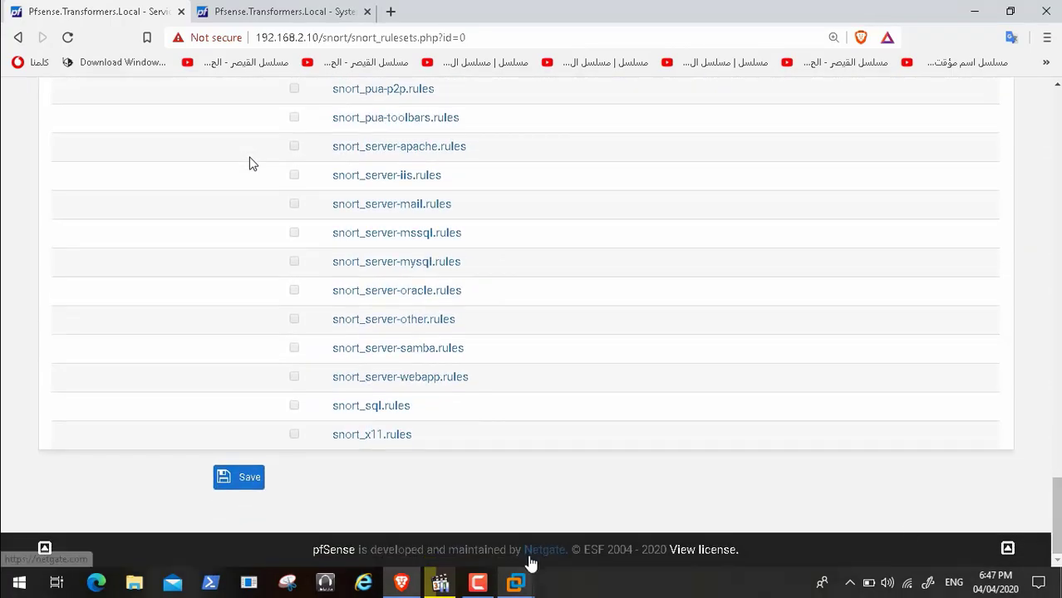
{"action": "left_click", "coordinate": [515, 582]}
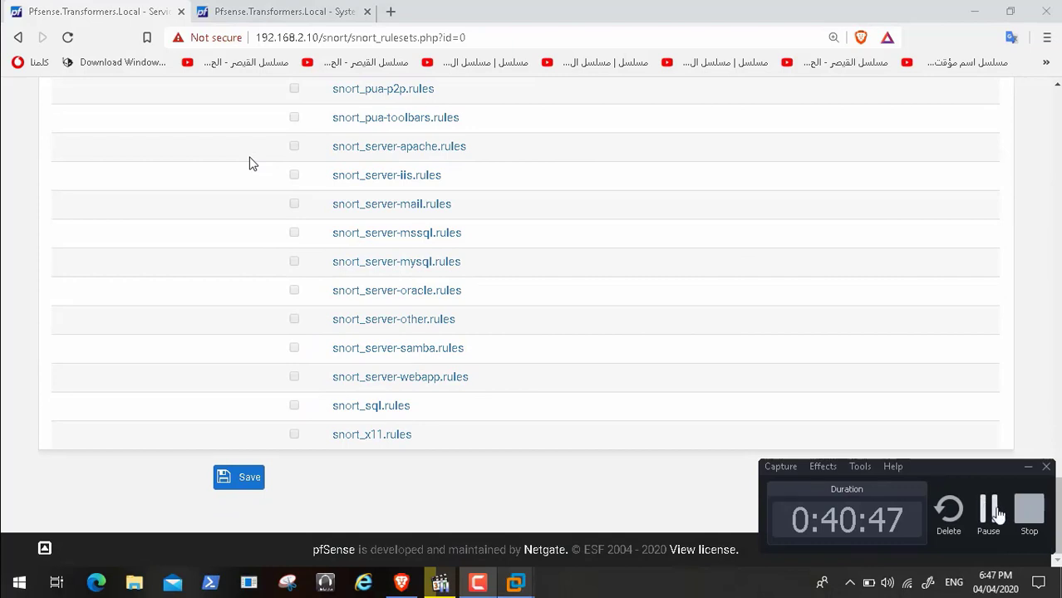
{"action": "left_click", "coordinate": [515, 582]}
{"action": "left_click", "coordinate": [251, 480]}
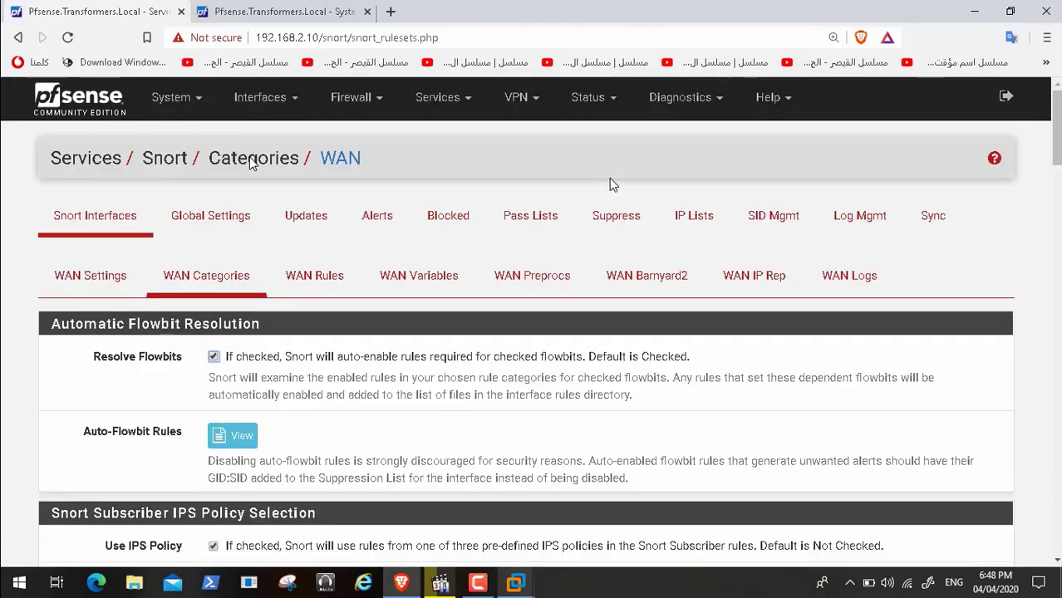
{"action": "scroll", "coordinate": [251, 162], "scroll_direction": "down", "scroll_amount": 5}
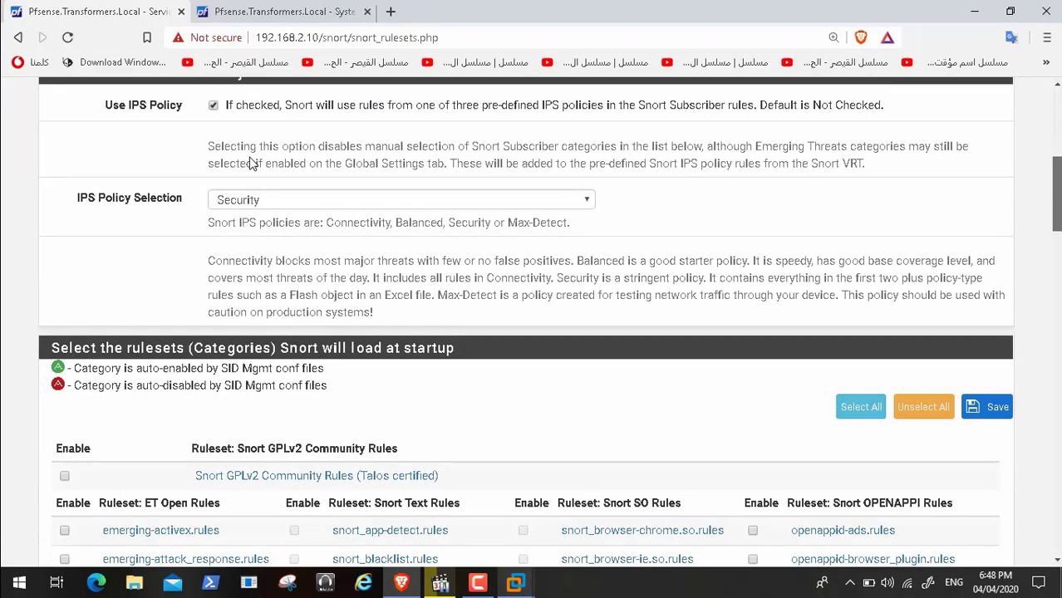
{"action": "scroll", "coordinate": [251, 162], "scroll_direction": "down", "scroll_amount": 12}
{"action": "scroll", "coordinate": [251, 162], "scroll_direction": "up", "scroll_amount": 2}
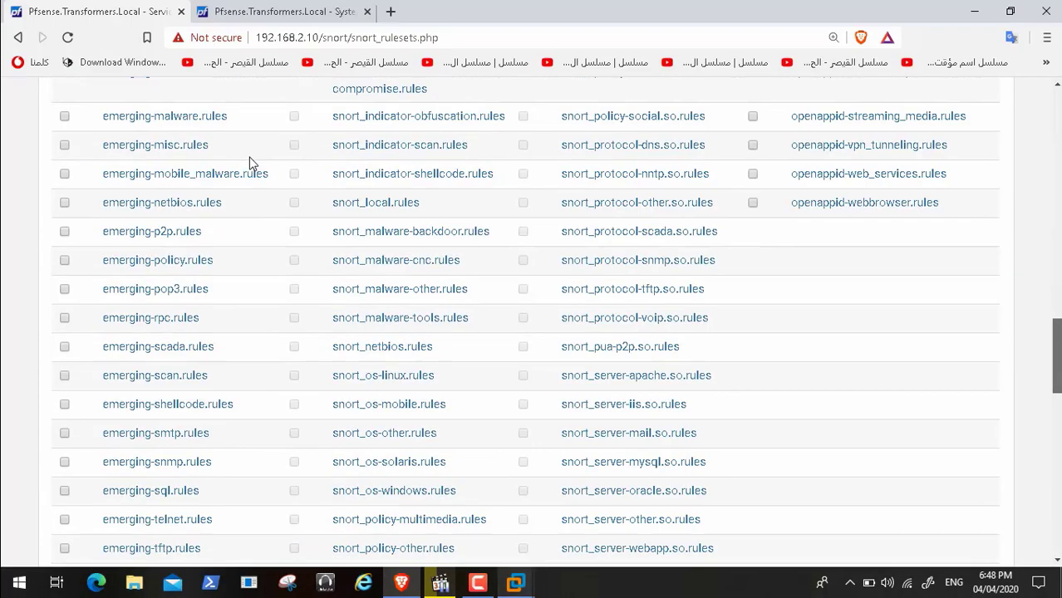
{"action": "scroll", "coordinate": [251, 162], "scroll_direction": "up", "scroll_amount": 12}
{"action": "scroll", "coordinate": [251, 162], "scroll_direction": "down", "scroll_amount": 2}
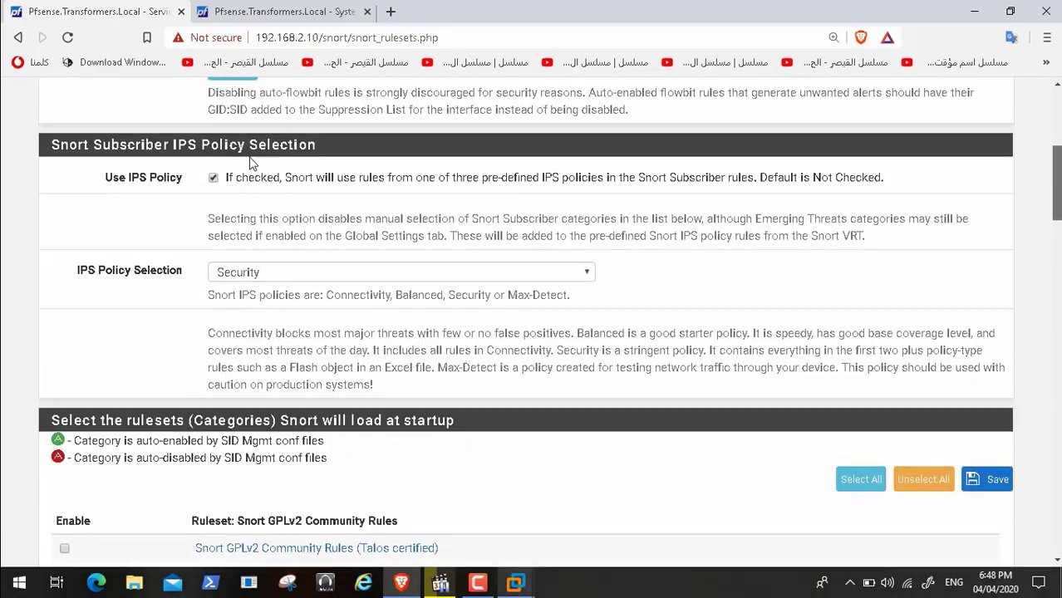
{"action": "left_click", "coordinate": [478, 582]}
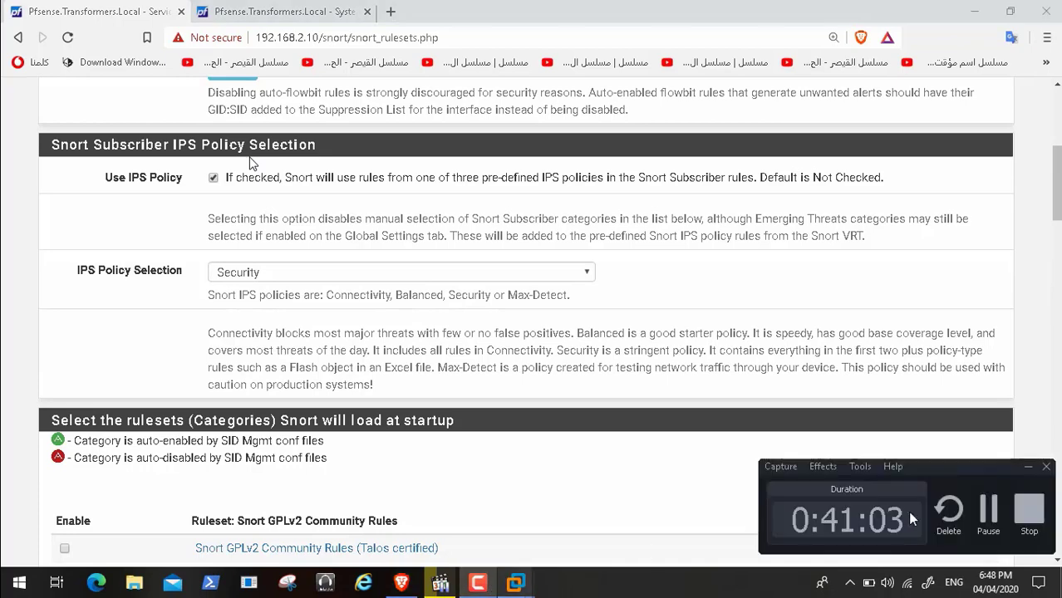
{"action": "left_click", "coordinate": [988, 511]}
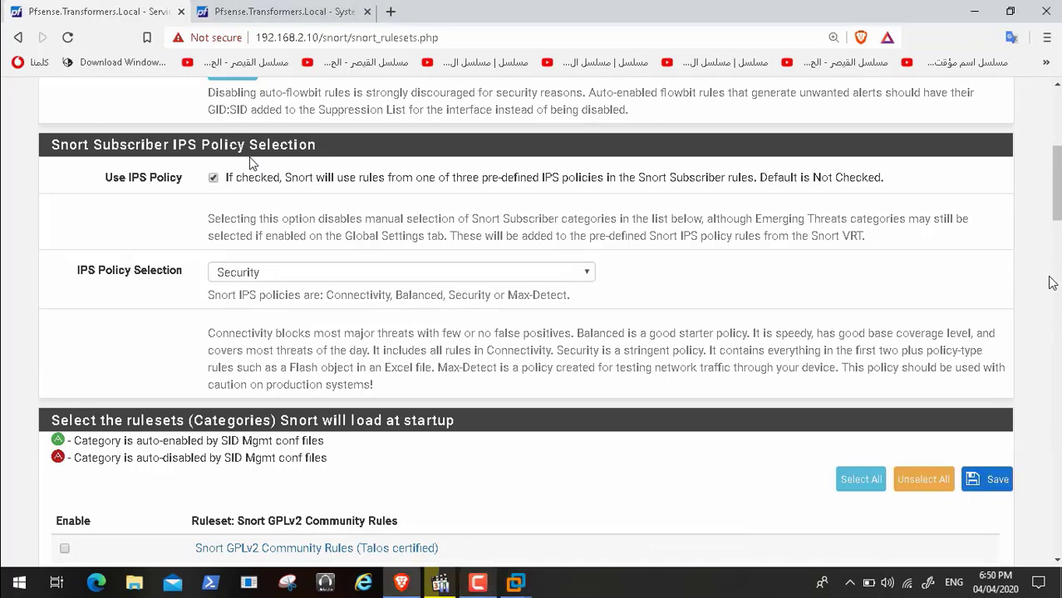
{"action": "scroll", "coordinate": [250, 163], "scroll_direction": "up", "scroll_amount": 5}
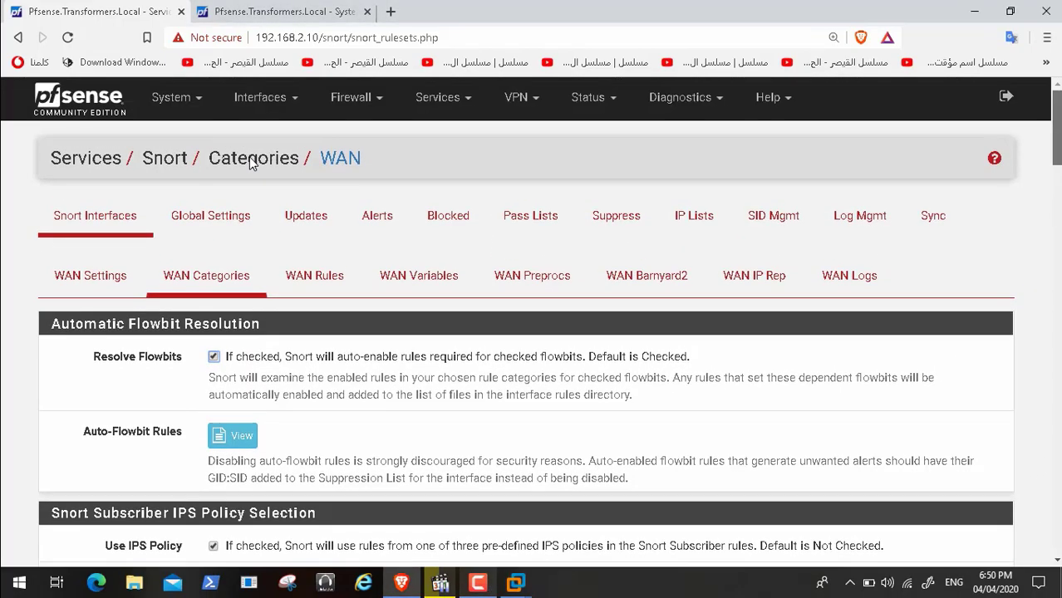
- Open the WAN preprocessor settings and tick Auto Rule Disable
{"action": "left_click", "coordinate": [559, 287]}
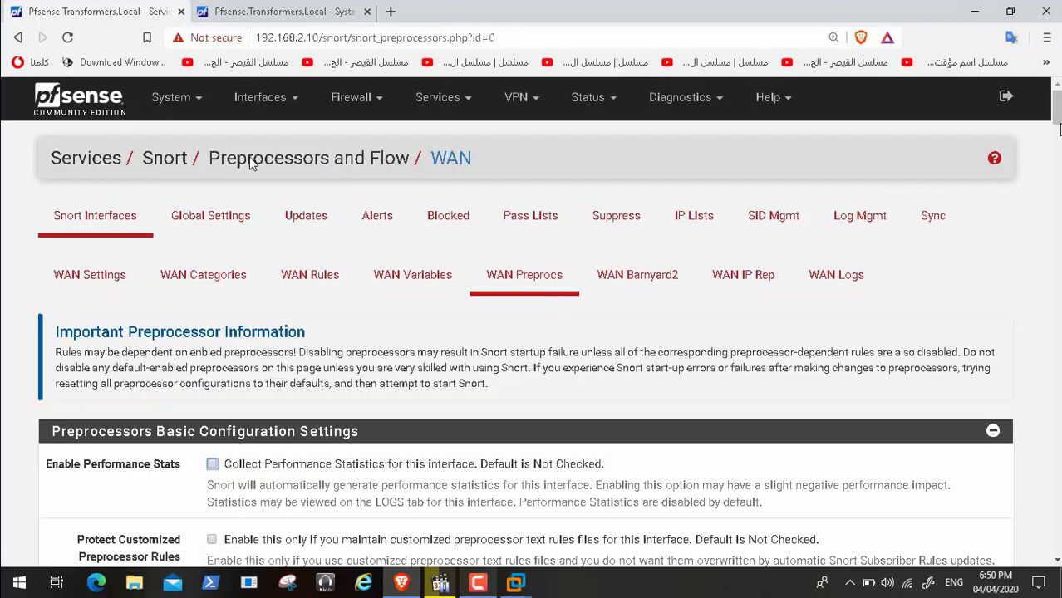
{"action": "scroll", "coordinate": [251, 163], "scroll_direction": "down", "scroll_amount": 4}
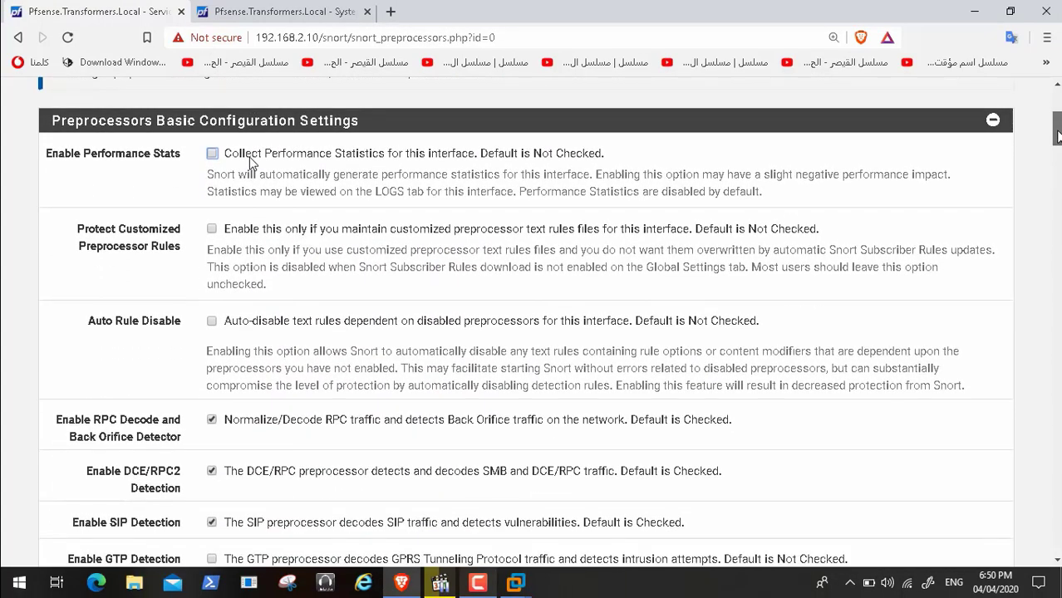
{"action": "left_click", "coordinate": [212, 322]}
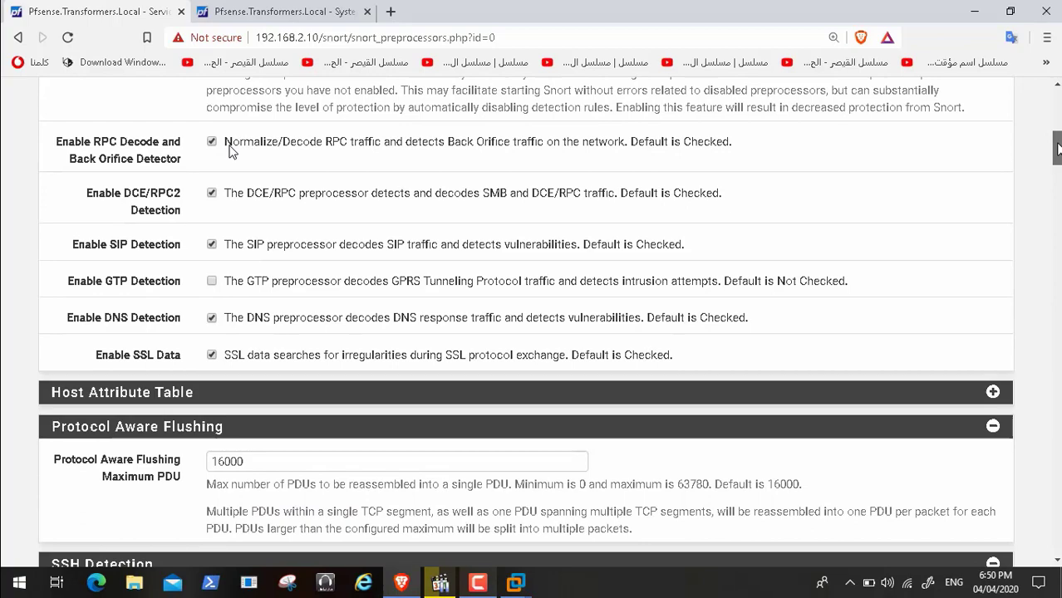
{"action": "mouse_move", "coordinate": [562, 546]}
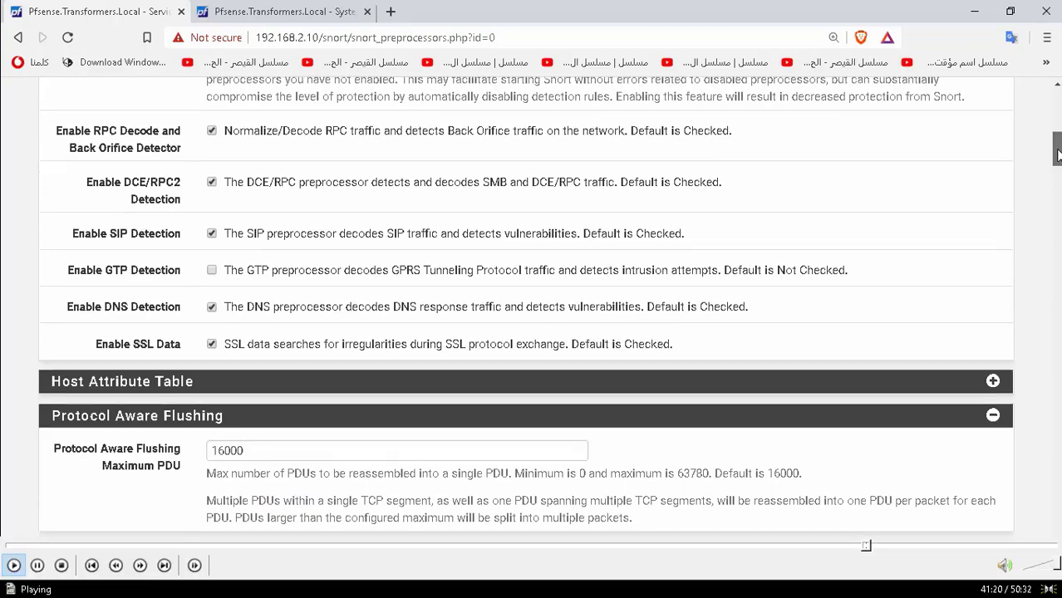
{"action": "left_click", "coordinate": [864, 548]}
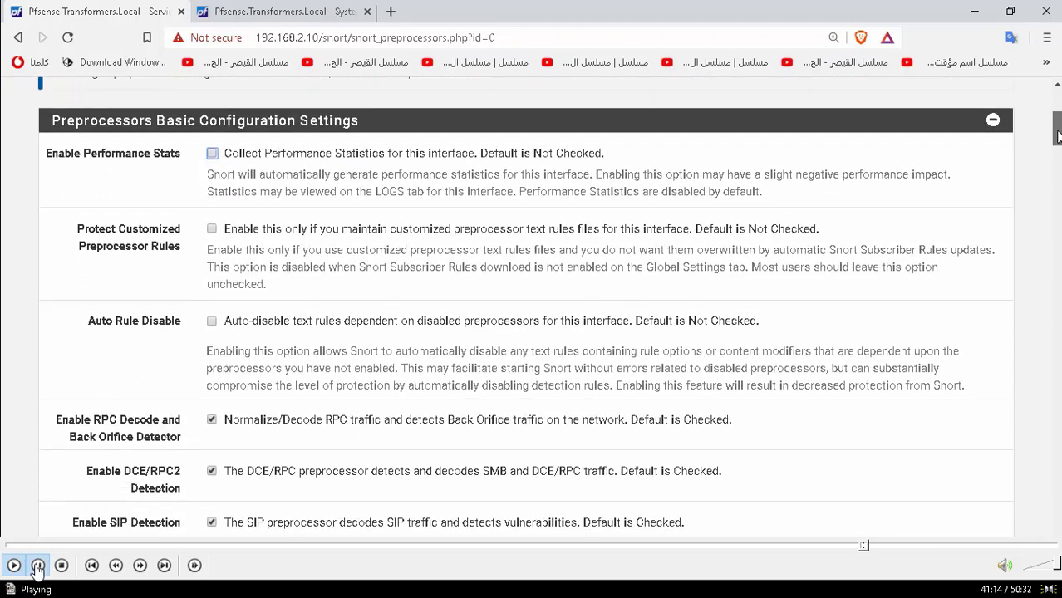
{"action": "left_click", "coordinate": [38, 567]}
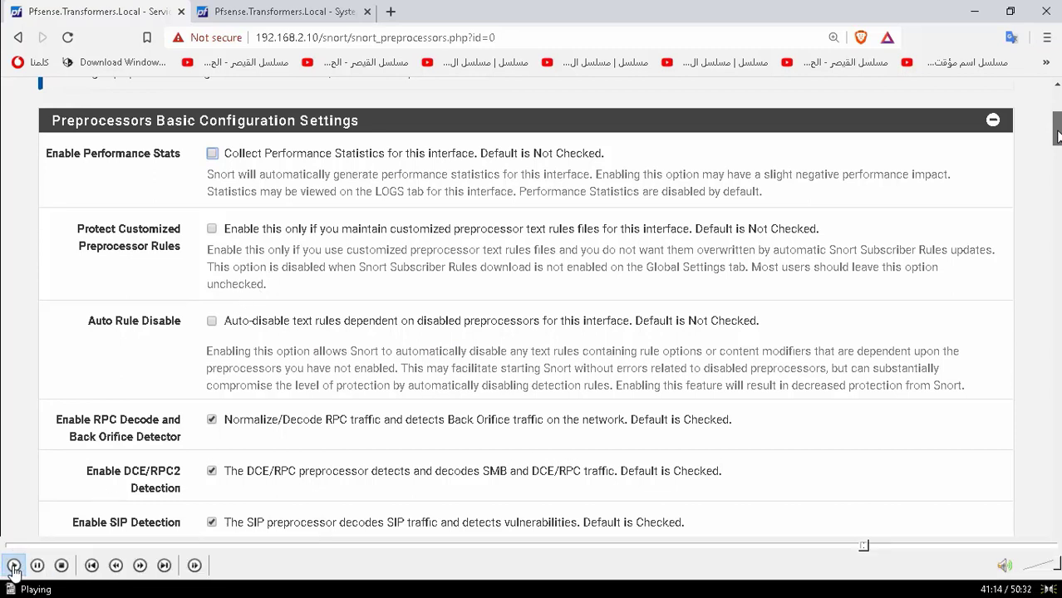
- Re-tick Auto Rule Disable, then expand the Application ID Detection section further down the page
{"action": "left_click", "coordinate": [212, 321]}
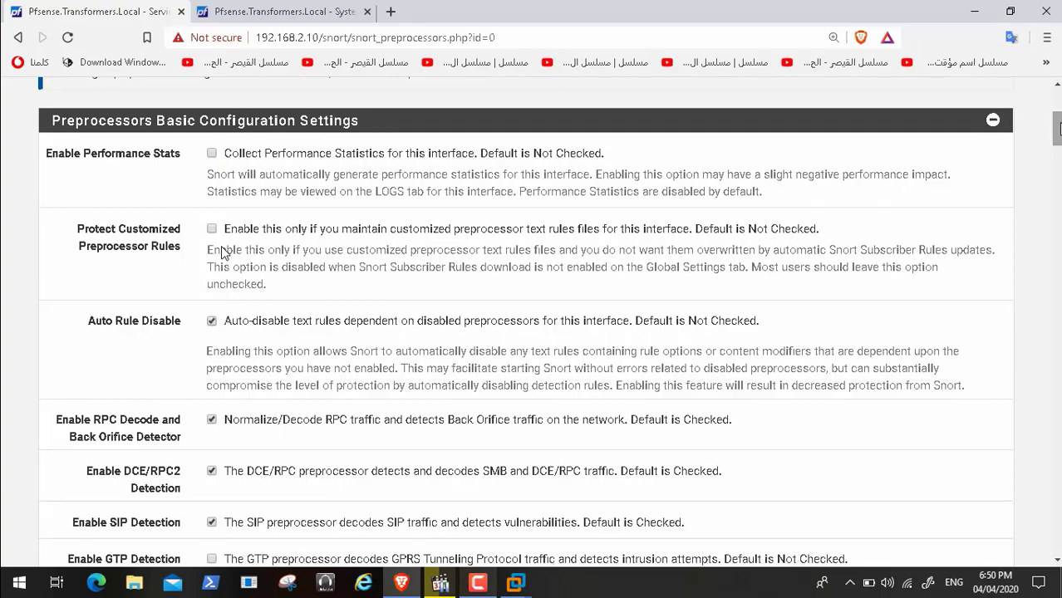
{"action": "scroll", "coordinate": [223, 253], "scroll_direction": "down", "scroll_amount": 3}
{"action": "scroll", "coordinate": [223, 253], "scroll_direction": "down", "scroll_amount": 3}
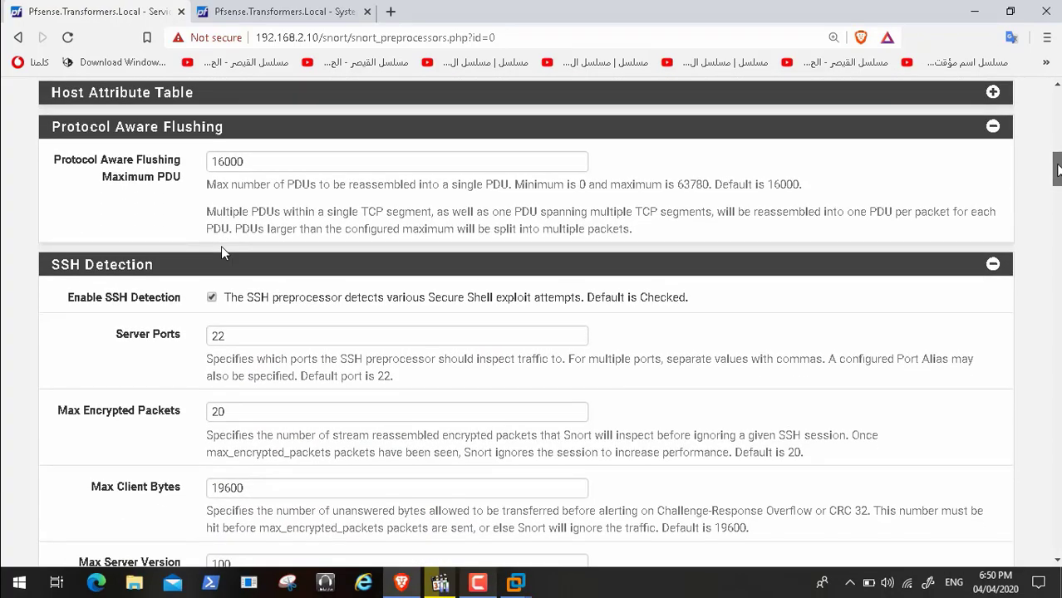
{"action": "scroll", "coordinate": [223, 254], "scroll_direction": "down", "scroll_amount": 6}
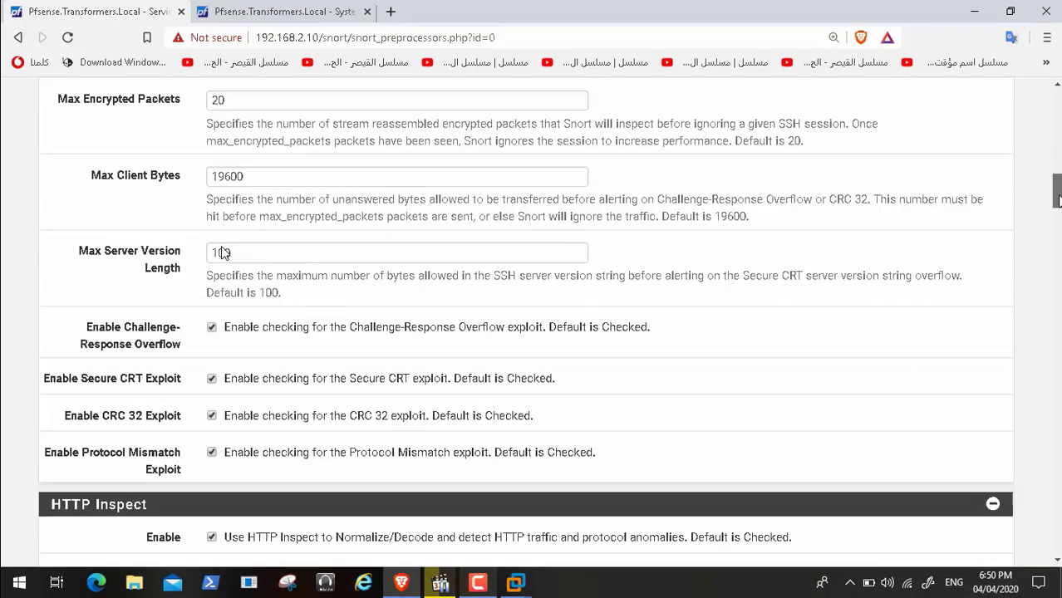
{"action": "scroll", "coordinate": [223, 252], "scroll_direction": "down", "scroll_amount": 7}
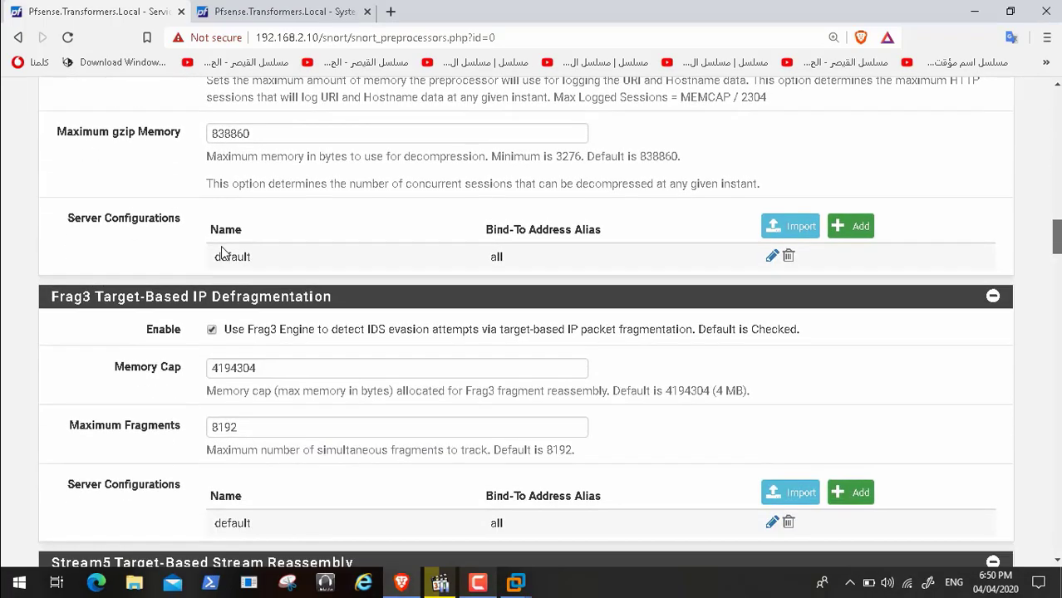
{"action": "scroll", "coordinate": [221, 253], "scroll_direction": "down", "scroll_amount": 9}
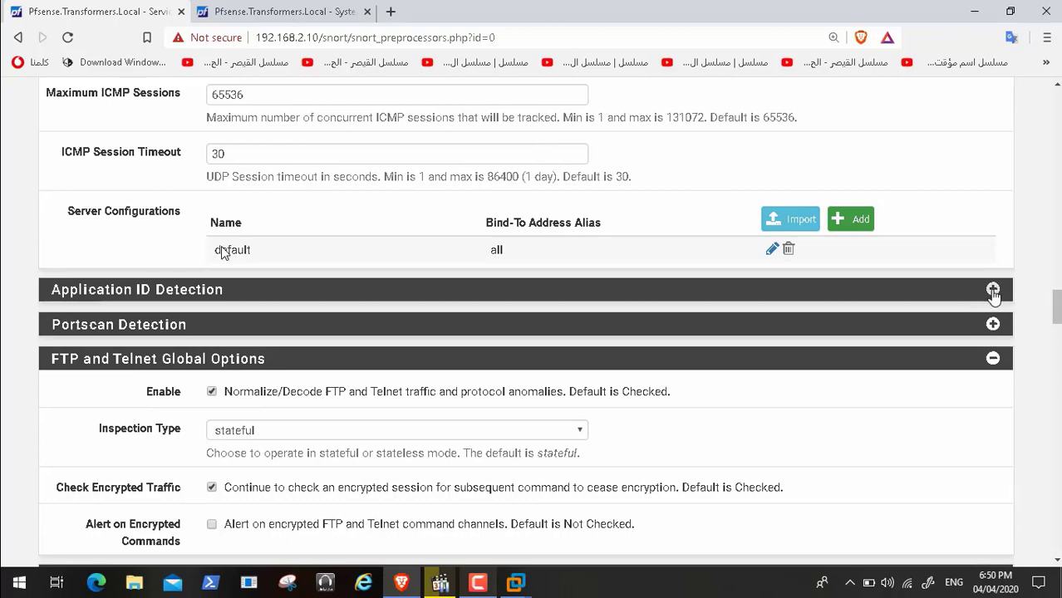
{"action": "left_click", "coordinate": [993, 290]}
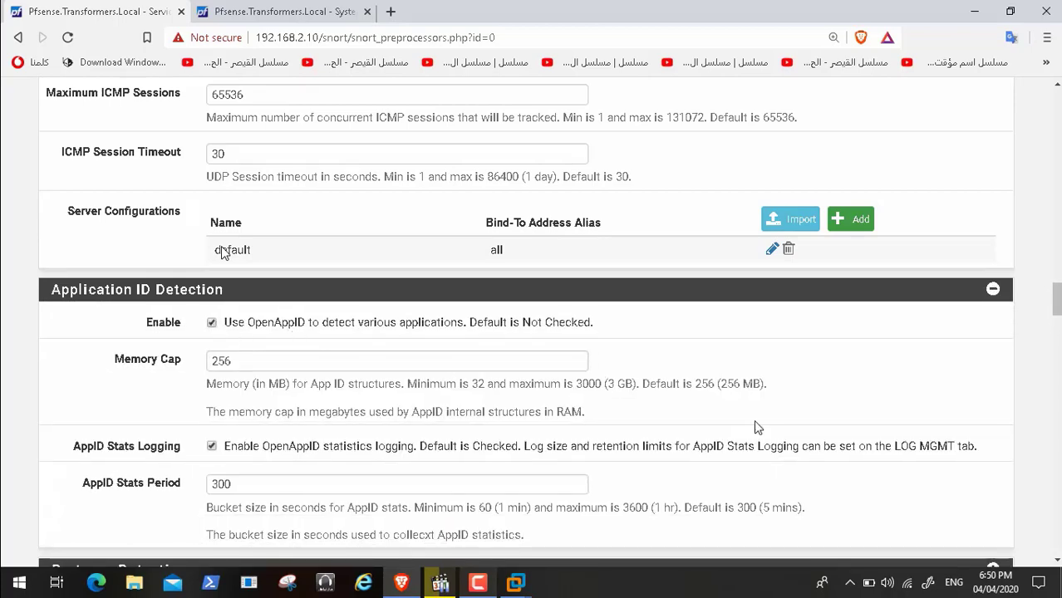
{"action": "mouse_move", "coordinate": [32, 576]}
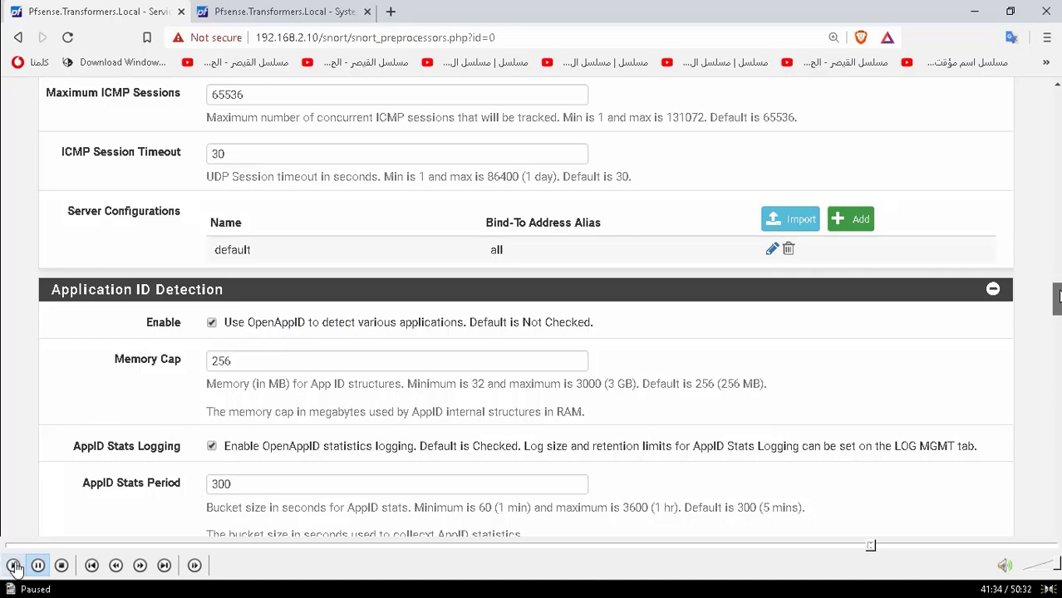
- Expand Portscan Detection and save the WAN preprocessor page with OpenAppID enabled
{"action": "scroll", "coordinate": [366, 189], "scroll_direction": "down", "scroll_amount": 1}
{"action": "scroll", "coordinate": [367, 190], "scroll_direction": "down", "scroll_amount": 1}
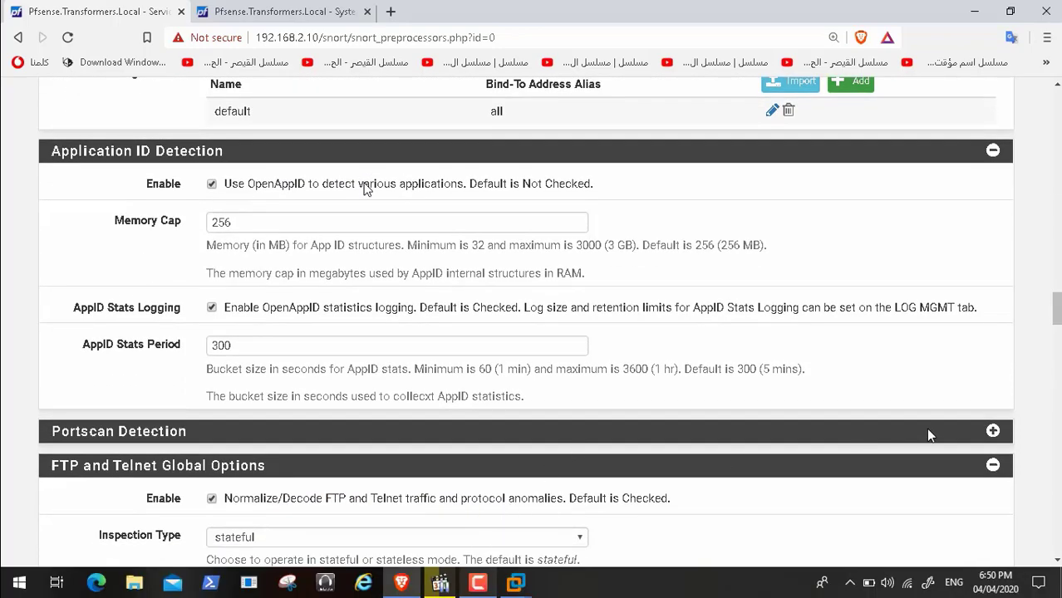
{"action": "left_click", "coordinate": [993, 431]}
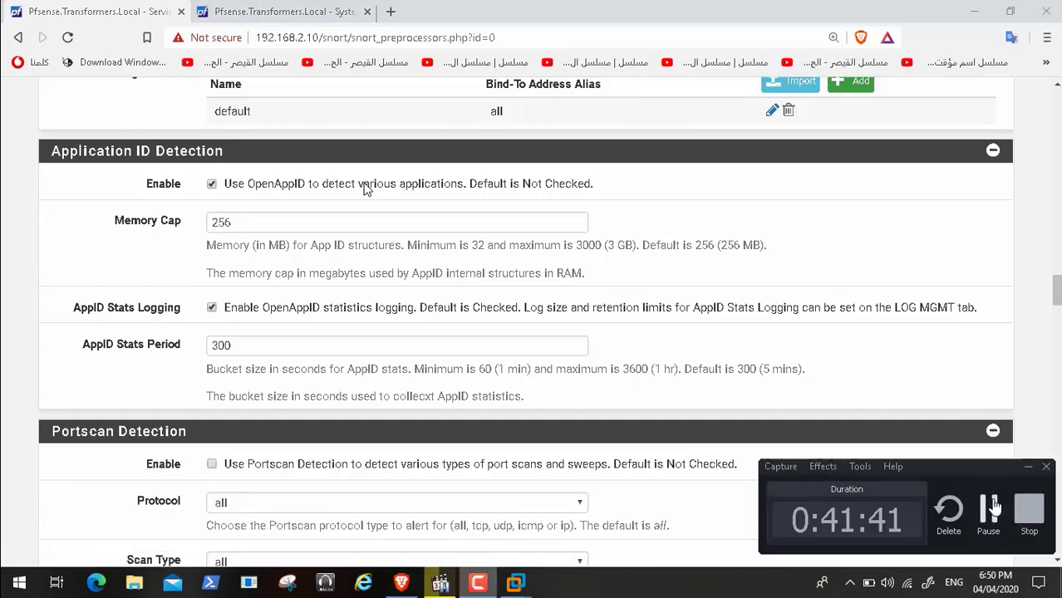
{"action": "left_click", "coordinate": [993, 508]}
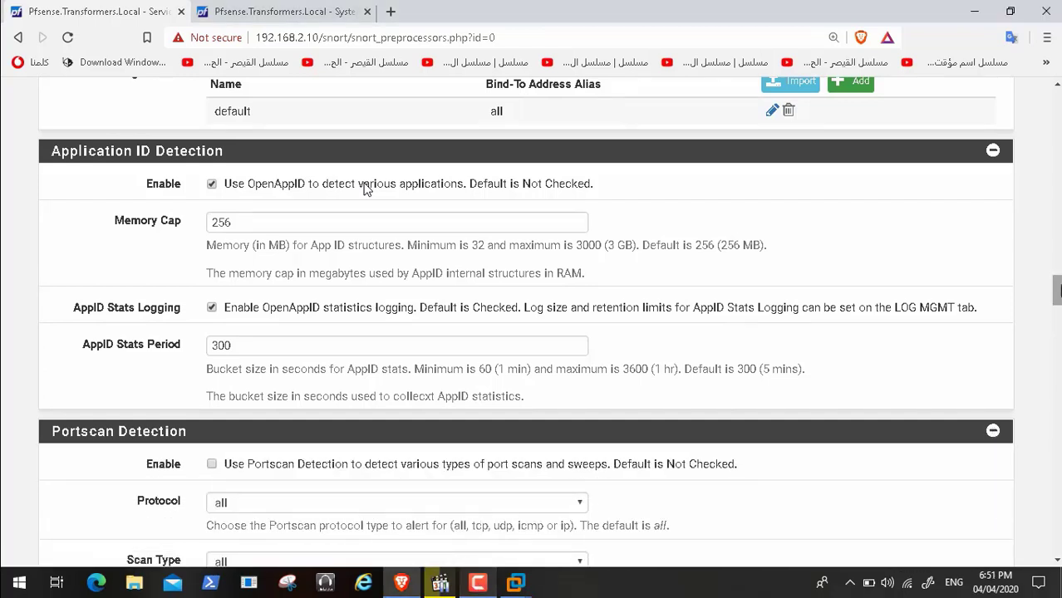
{"action": "left_click_drag", "start_coordinate": [1058, 291], "coordinate": [1058, 545]}
{"action": "left_click", "coordinate": [233, 375]}
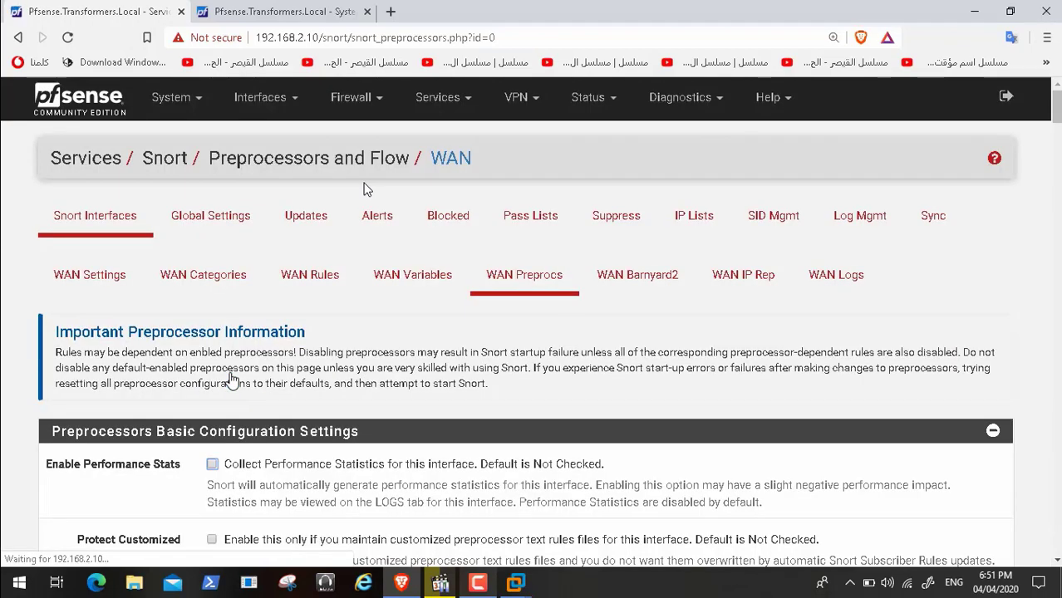
- Save the WAN interface's general Snort settings, returning to the interfaces list showing WAN (em0)
{"action": "left_click", "coordinate": [477, 582]}
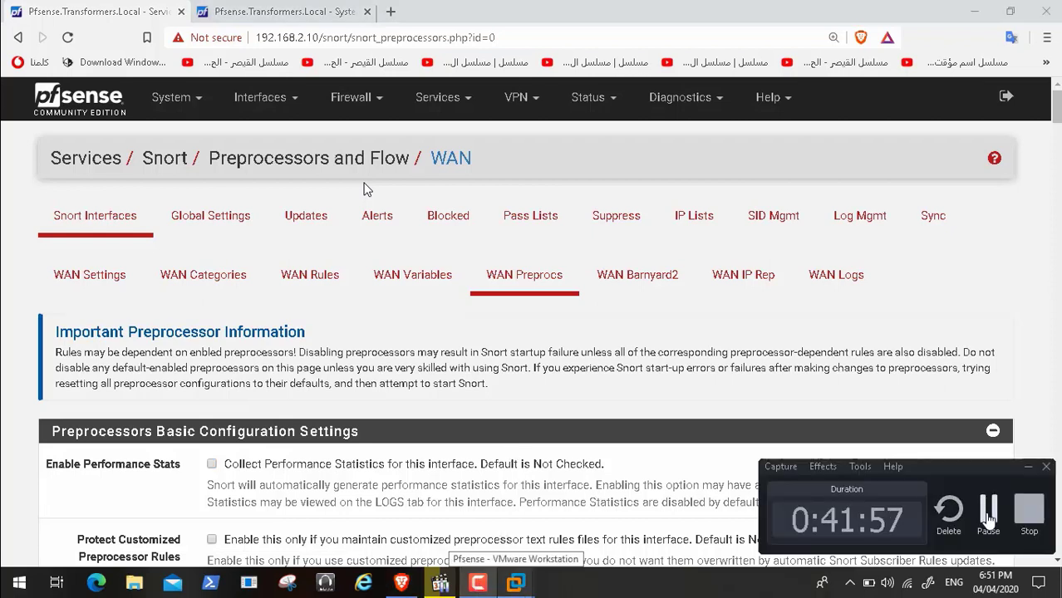
{"action": "left_click", "coordinate": [987, 510]}
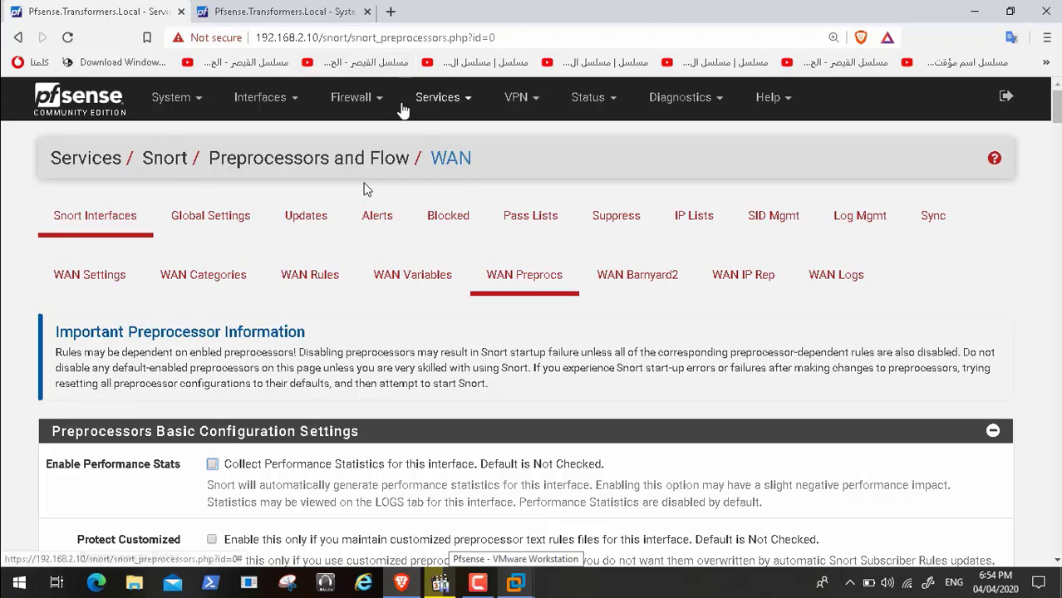
{"action": "left_click", "coordinate": [104, 281]}
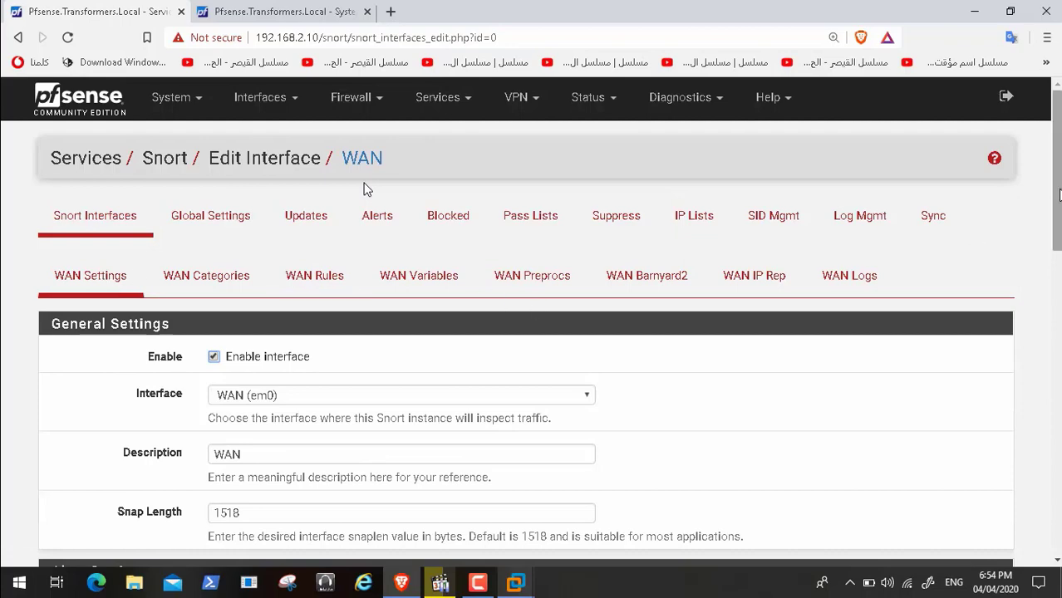
{"action": "left_click_drag", "start_coordinate": [1058, 194], "coordinate": [1058, 499]}
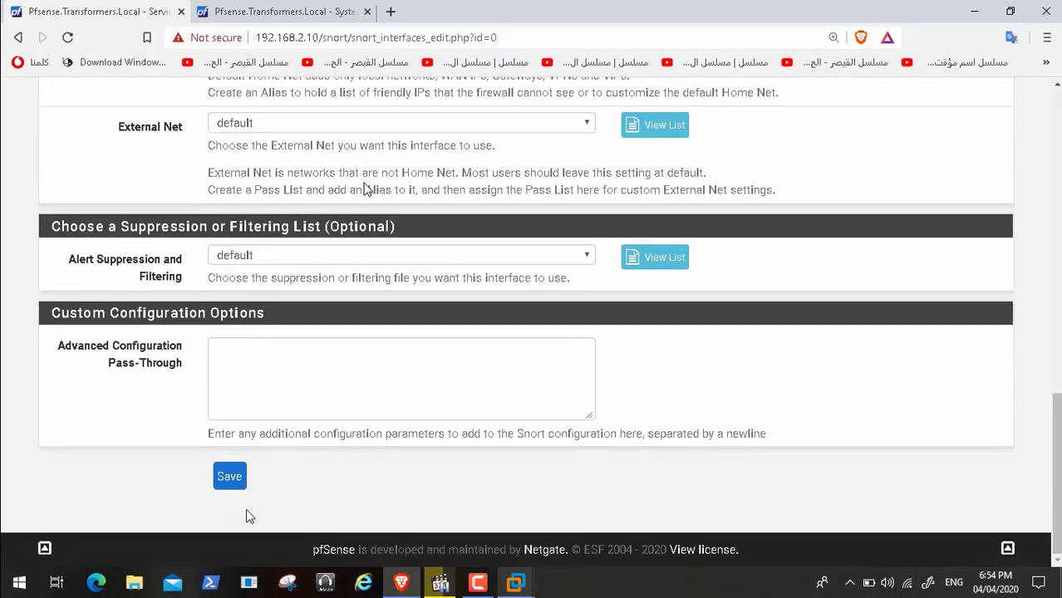
{"action": "left_click", "coordinate": [229, 477]}
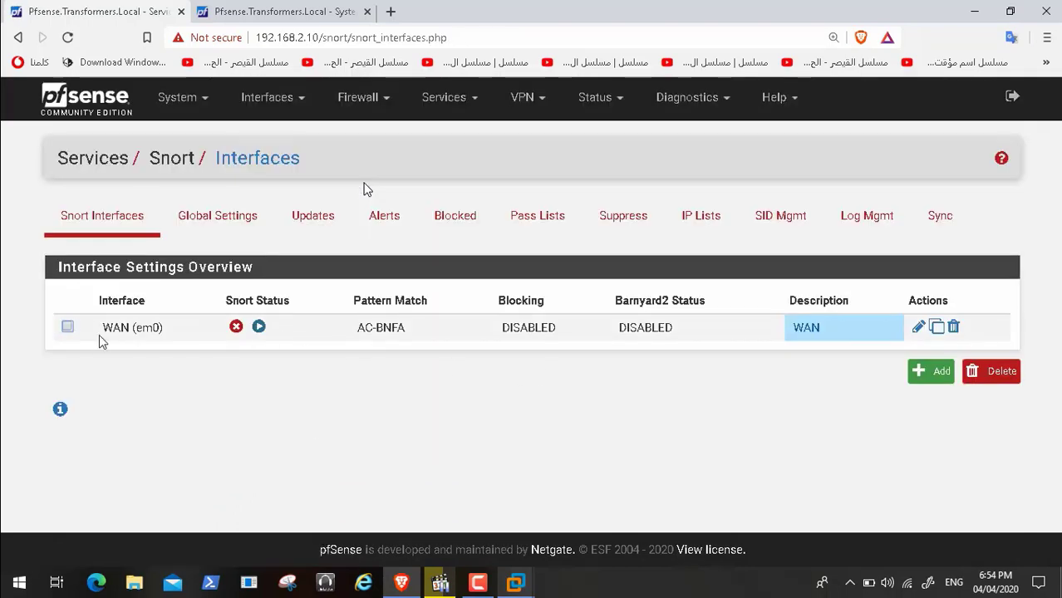
- Select the WAN (em0) row and start Snort, retrying the start a second time
{"action": "left_click", "coordinate": [72, 327]}
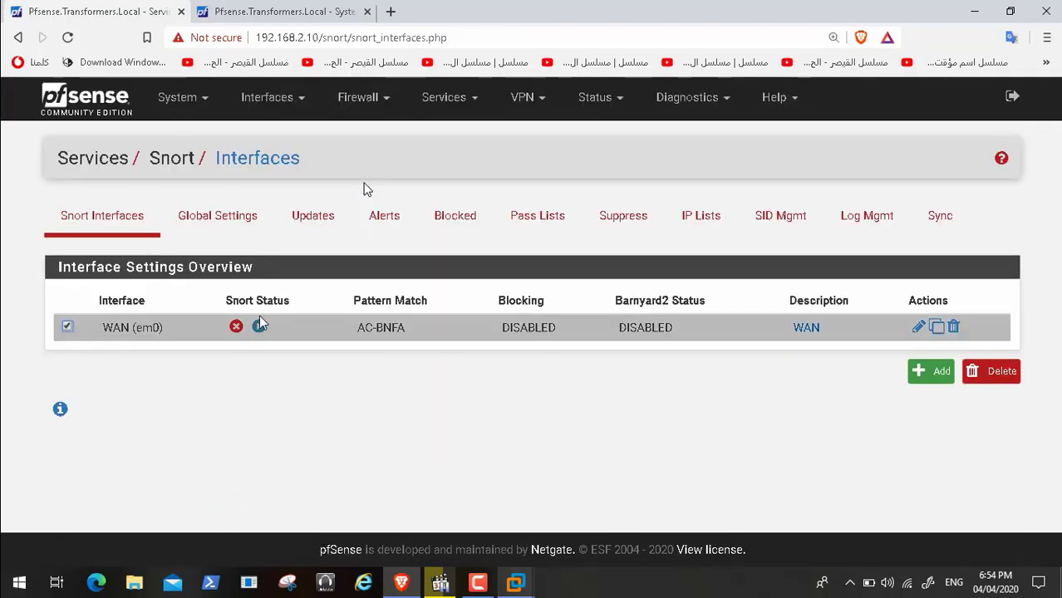
{"action": "left_click", "coordinate": [259, 327]}
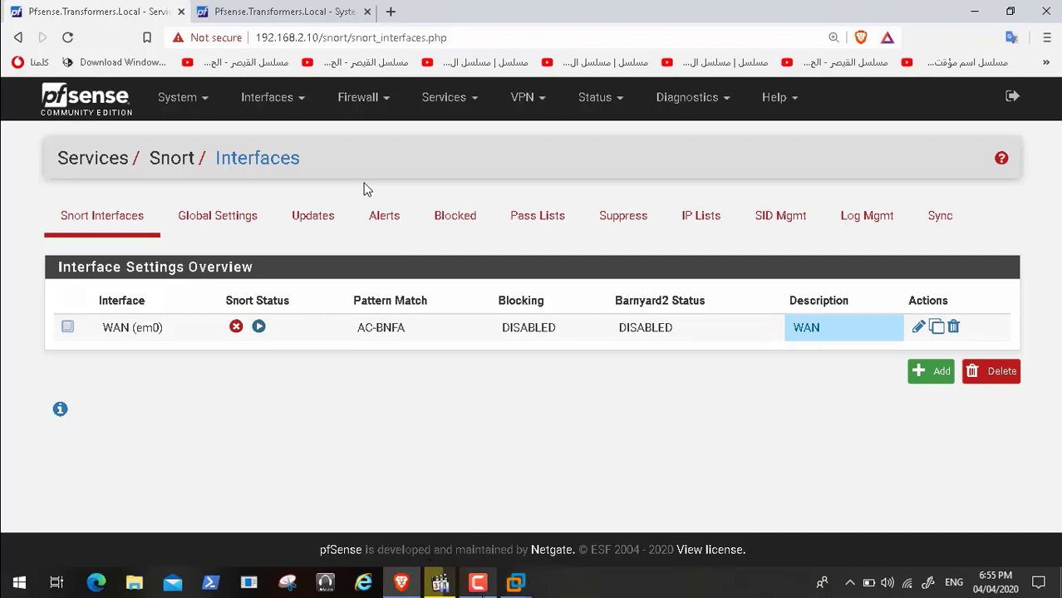
{"action": "left_click", "coordinate": [477, 585]}
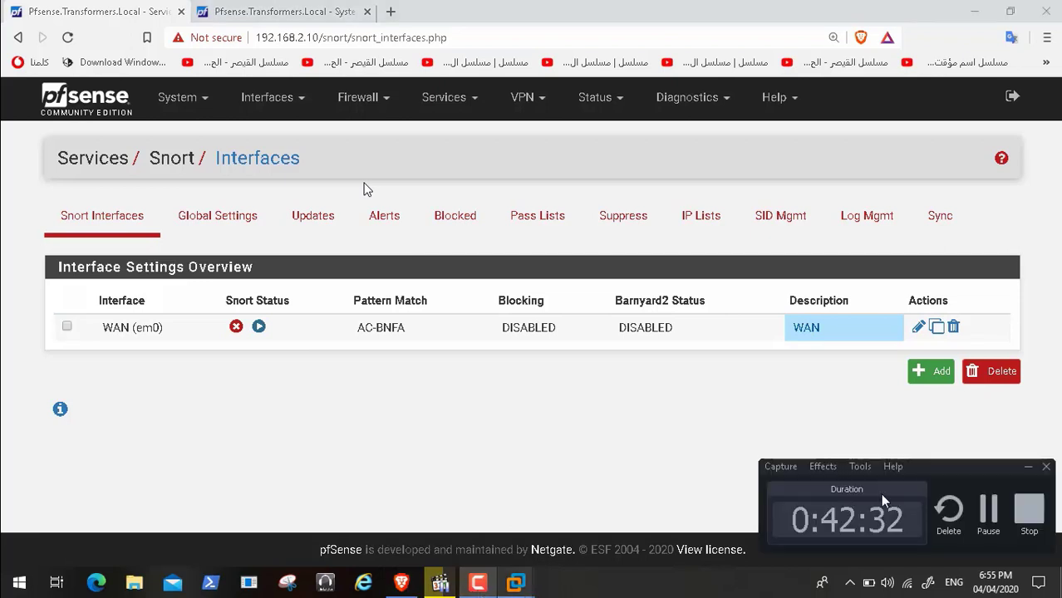
{"action": "left_click", "coordinate": [988, 515]}
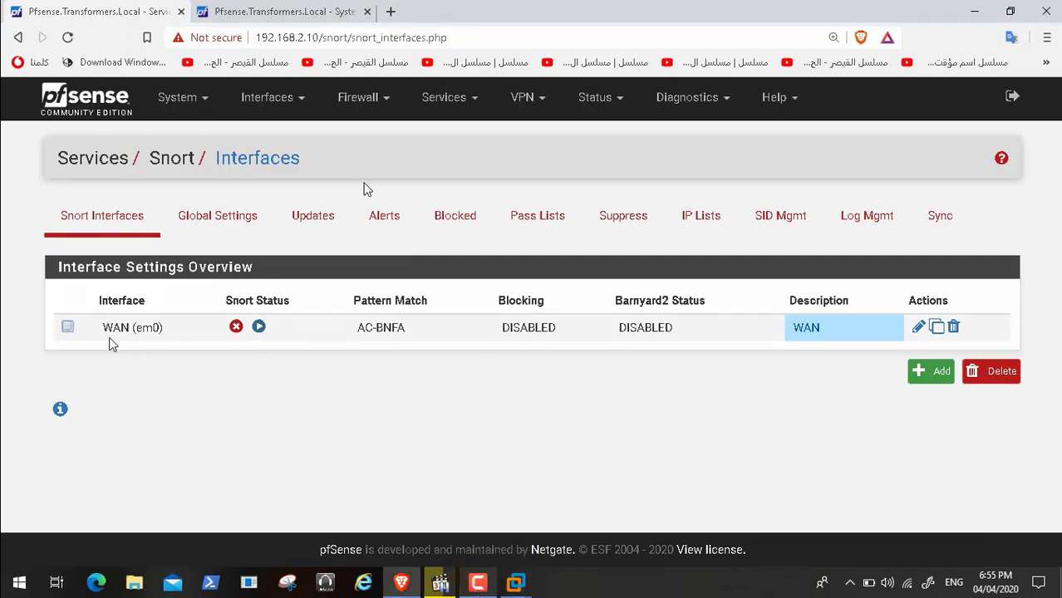
{"action": "left_click", "coordinate": [68, 328]}
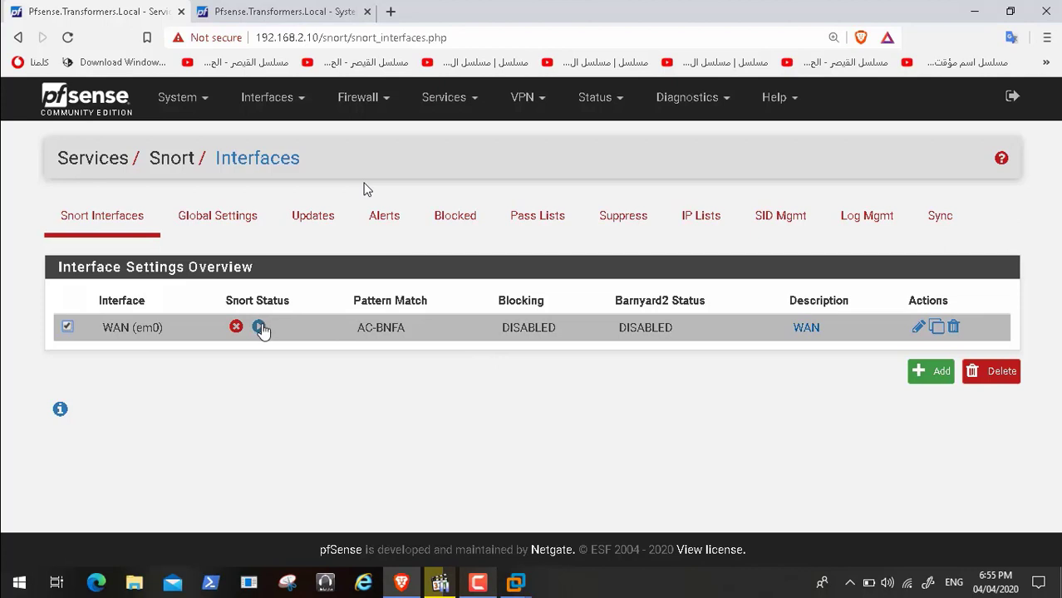
{"action": "left_click", "coordinate": [259, 328]}
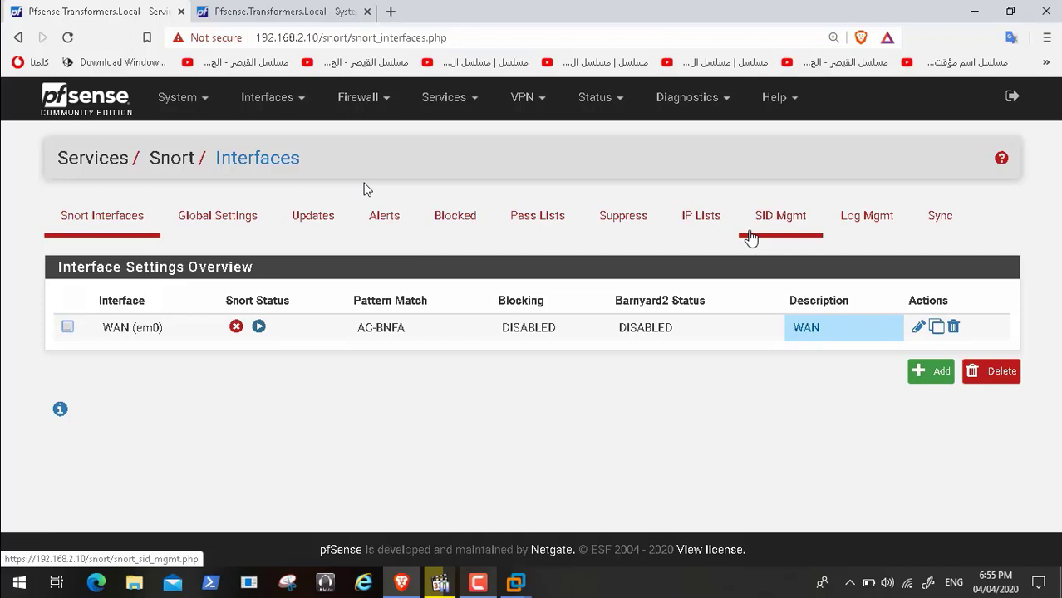
{"action": "left_click", "coordinate": [884, 228]}
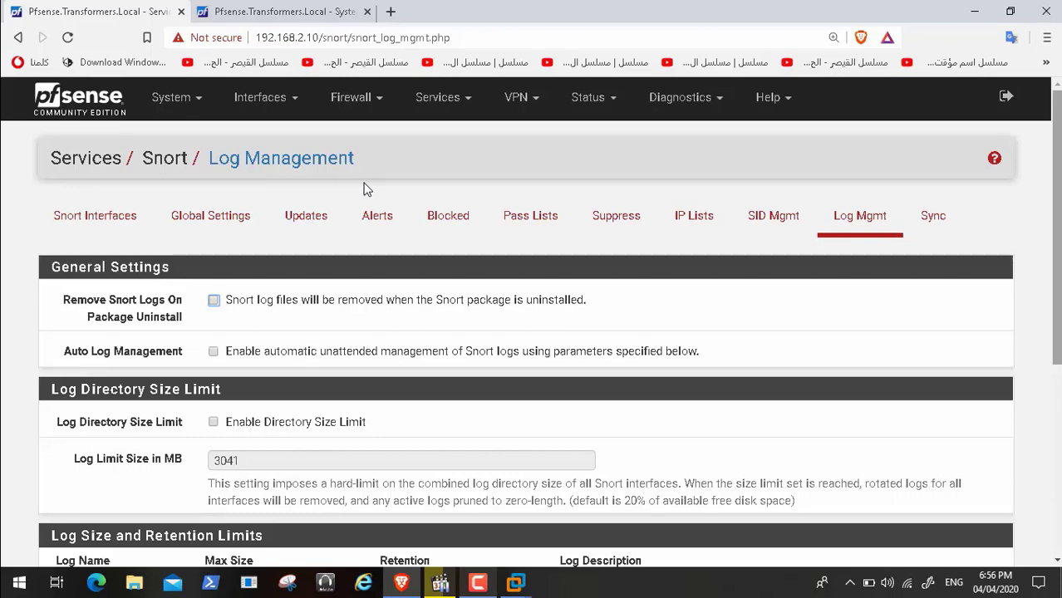
{"action": "scroll", "coordinate": [363, 190], "scroll_direction": "down", "scroll_amount": 4}
{"action": "scroll", "coordinate": [363, 189], "scroll_direction": "up", "scroll_amount": 4}
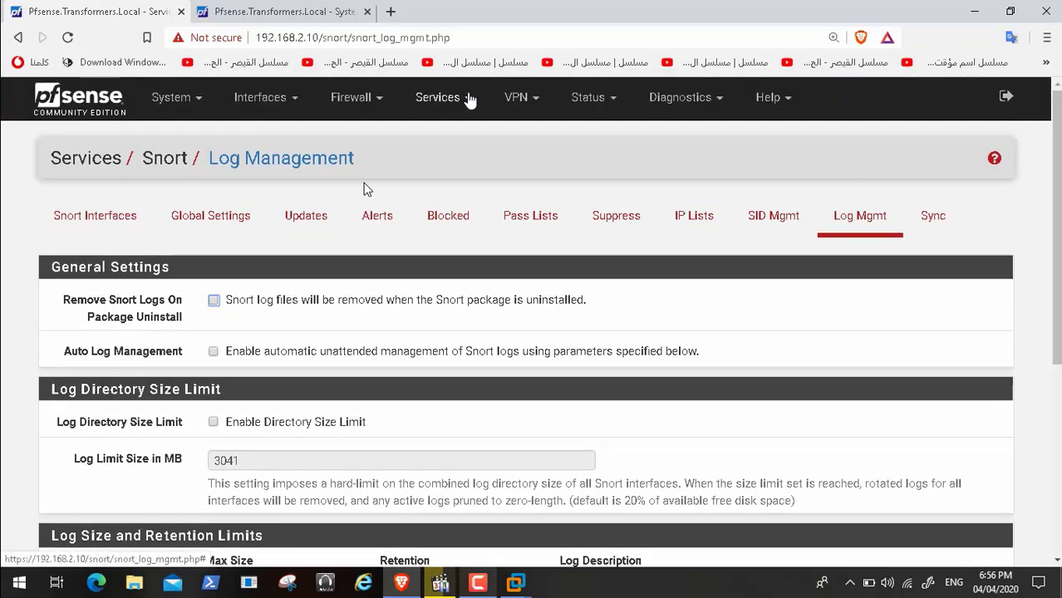
{"action": "left_click", "coordinate": [438, 97]}
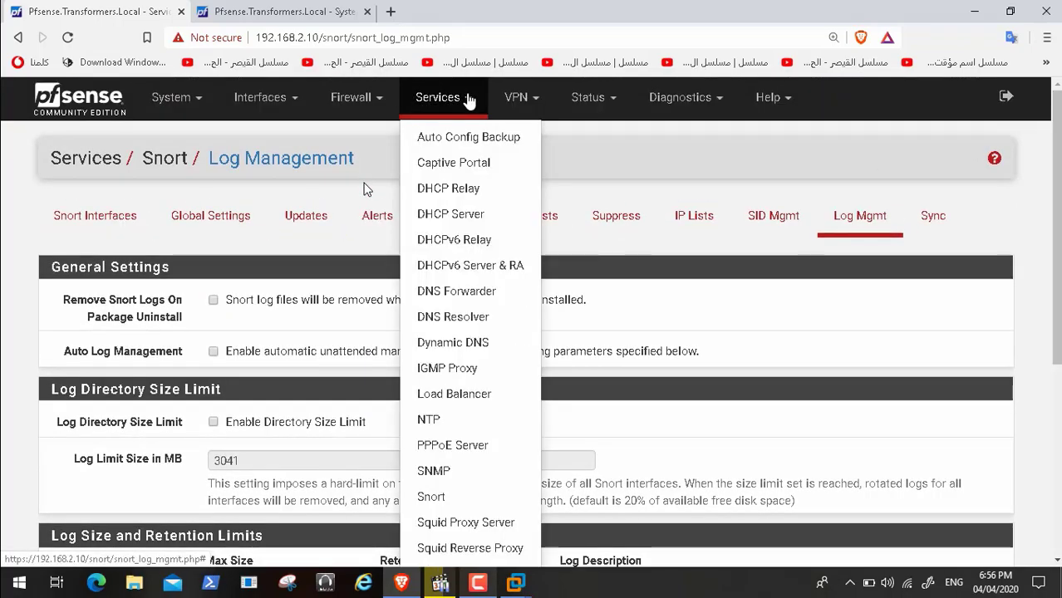
{"action": "left_click", "coordinate": [433, 497]}
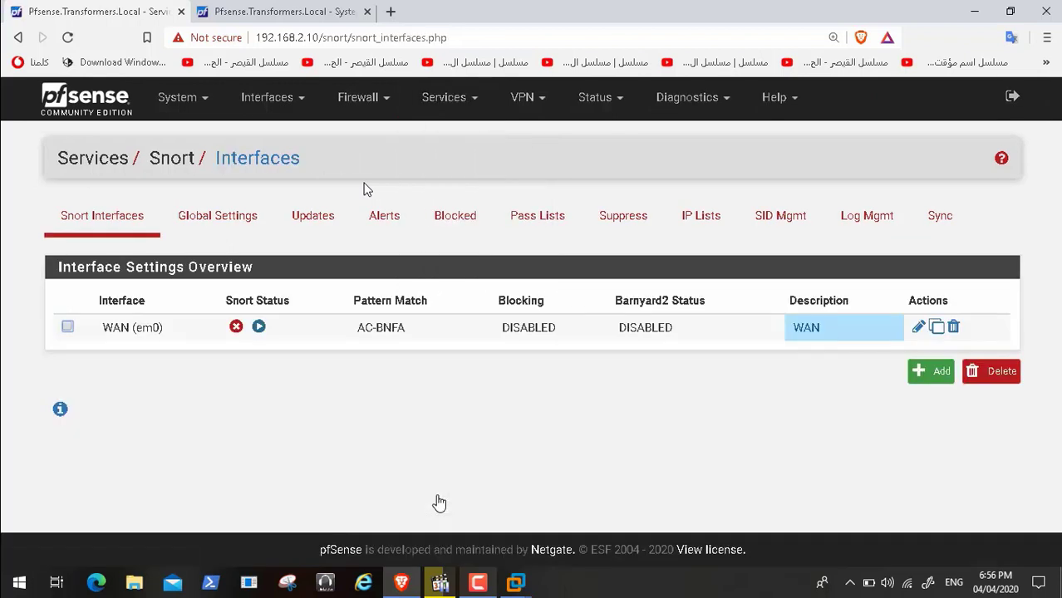
- Start Snort on WAN again and view the still-empty WAN (em0) alert log
{"action": "left_click", "coordinate": [68, 328]}
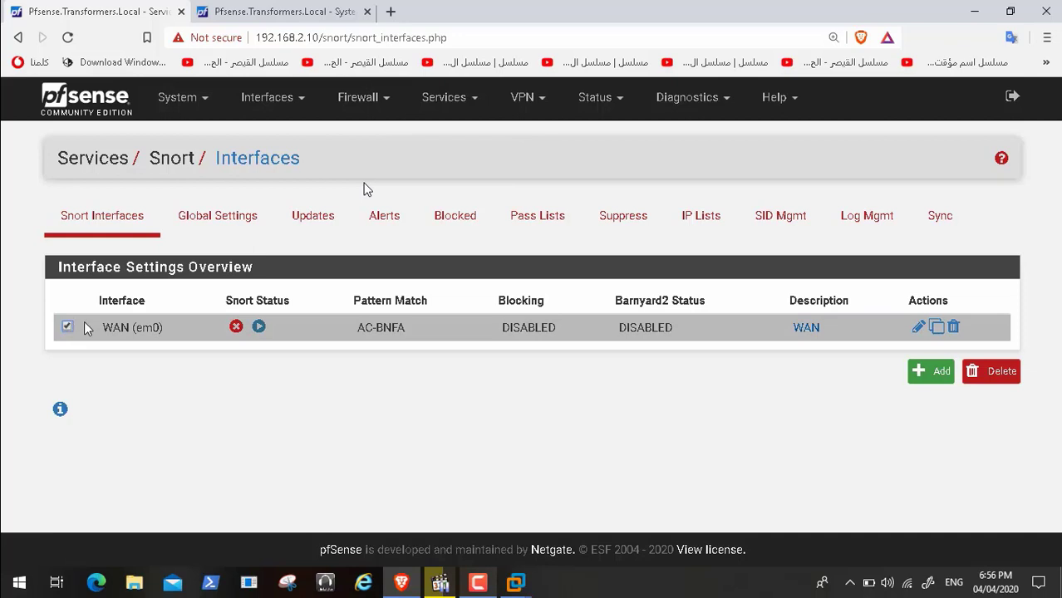
{"action": "left_click", "coordinate": [259, 328]}
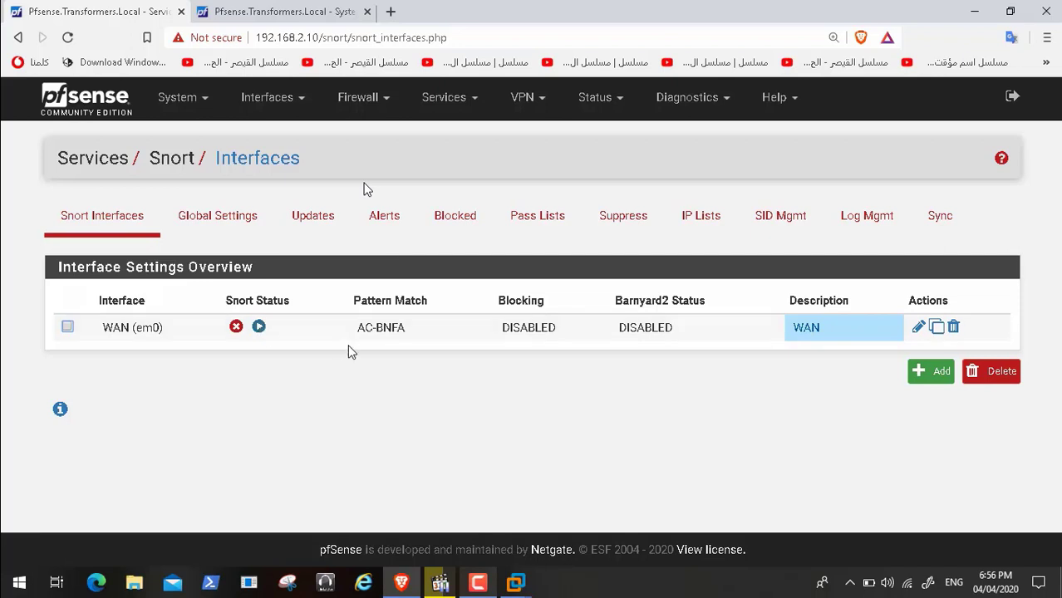
{"action": "left_click", "coordinate": [386, 219]}
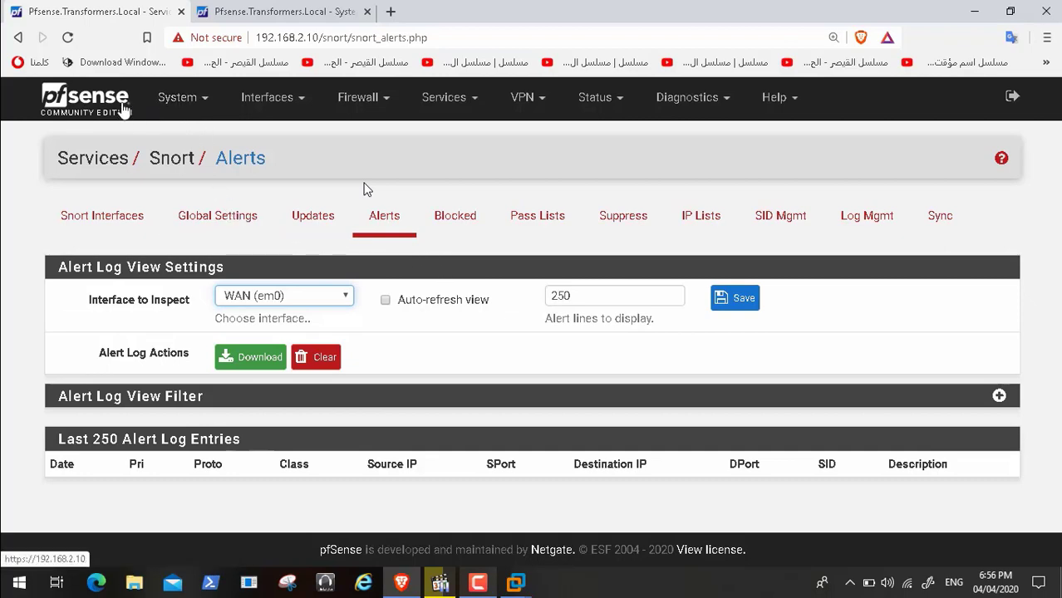
- Review the installed packages: snort 3.2.9.10_3, squid, squidGuard and pfBlockerNG-devel
{"action": "left_click", "coordinate": [263, 8]}
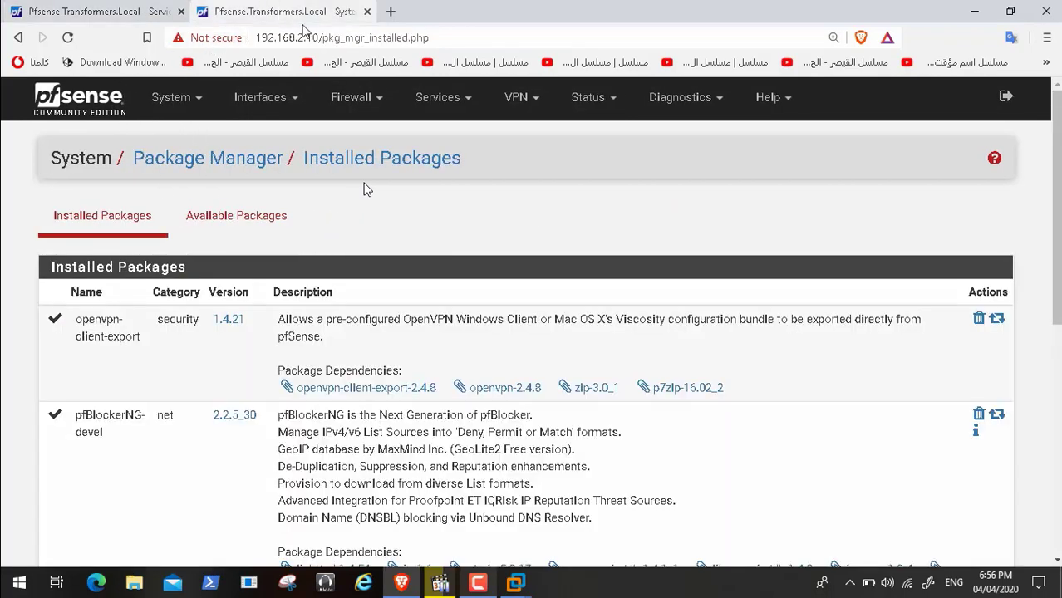
{"action": "scroll", "coordinate": [367, 190], "scroll_direction": "down", "scroll_amount": 3}
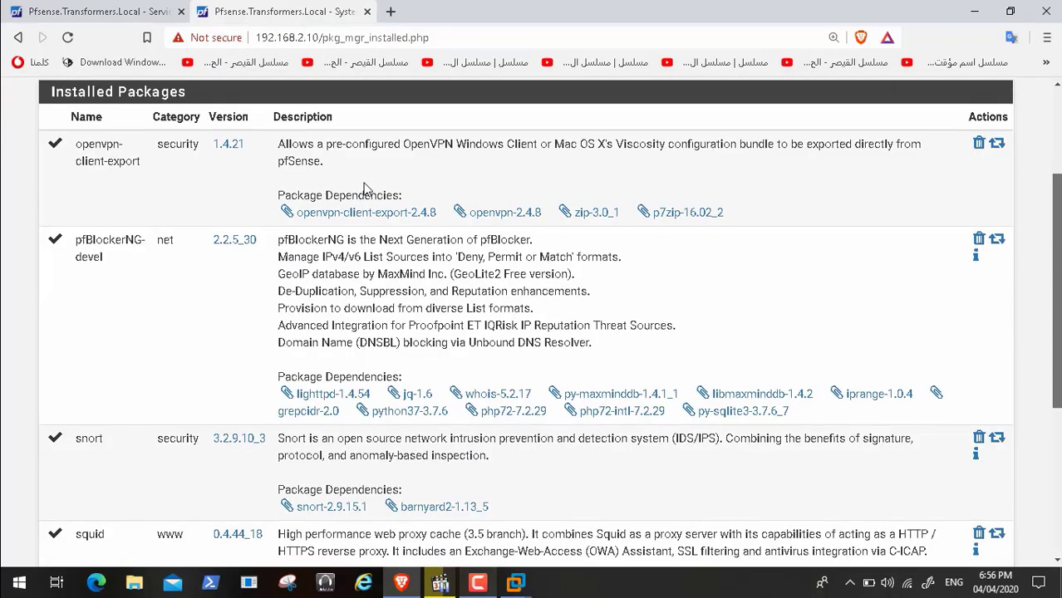
{"action": "scroll", "coordinate": [363, 190], "scroll_direction": "down", "scroll_amount": 1}
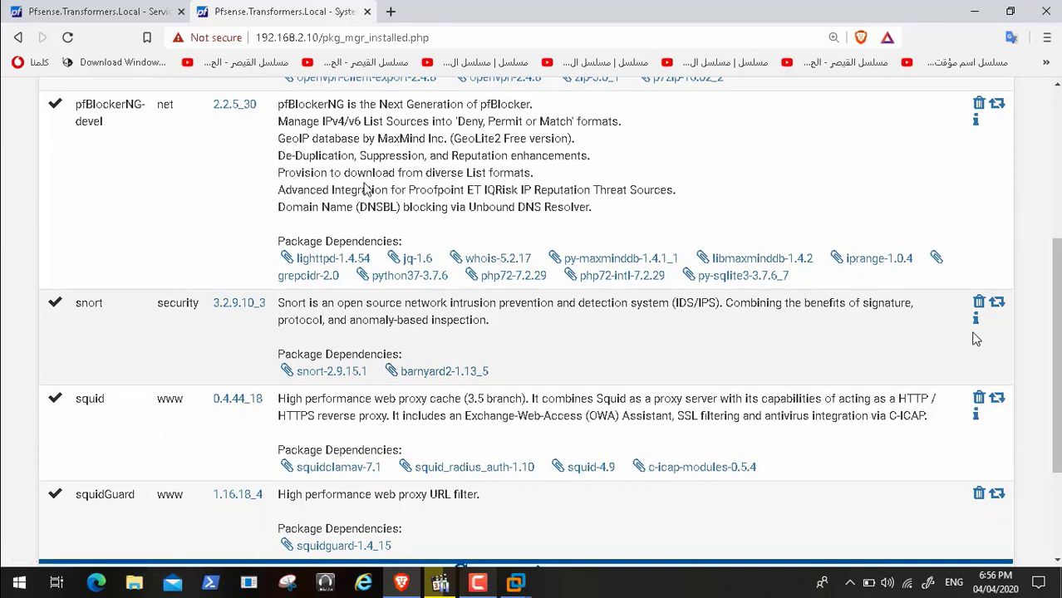
{"action": "left_click_drag", "start_coordinate": [1052, 332], "coordinate": [1059, 406]}
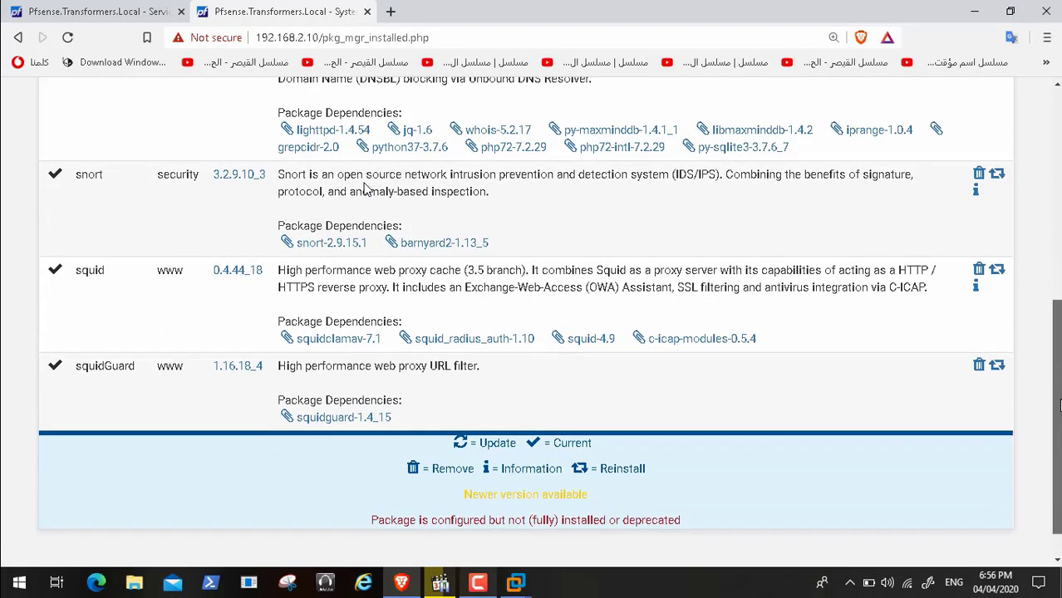
{"action": "scroll", "coordinate": [366, 190], "scroll_direction": "down", "scroll_amount": 1}
{"action": "scroll", "coordinate": [366, 189], "scroll_direction": "up", "scroll_amount": 6}
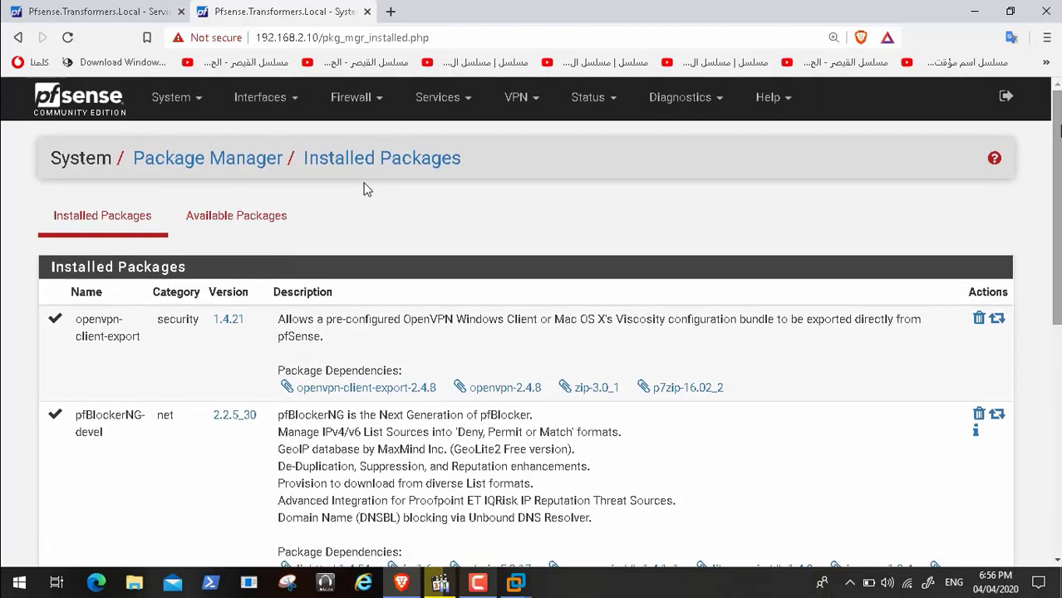
- Close the package list and start the stopped squid service from the dashboard's Services Status
{"action": "left_click", "coordinate": [367, 12]}
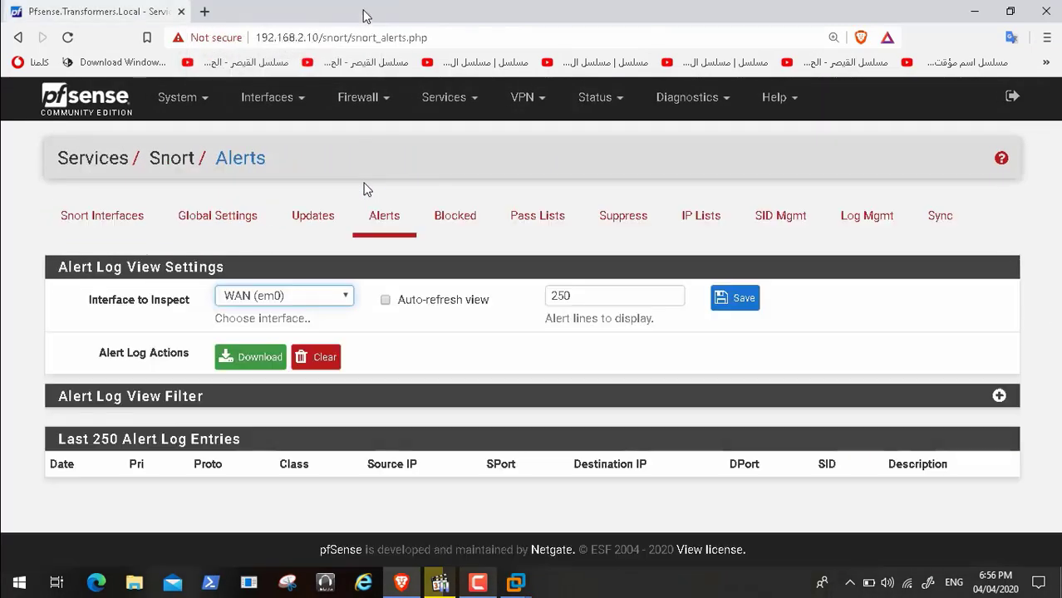
{"action": "left_click", "coordinate": [82, 99]}
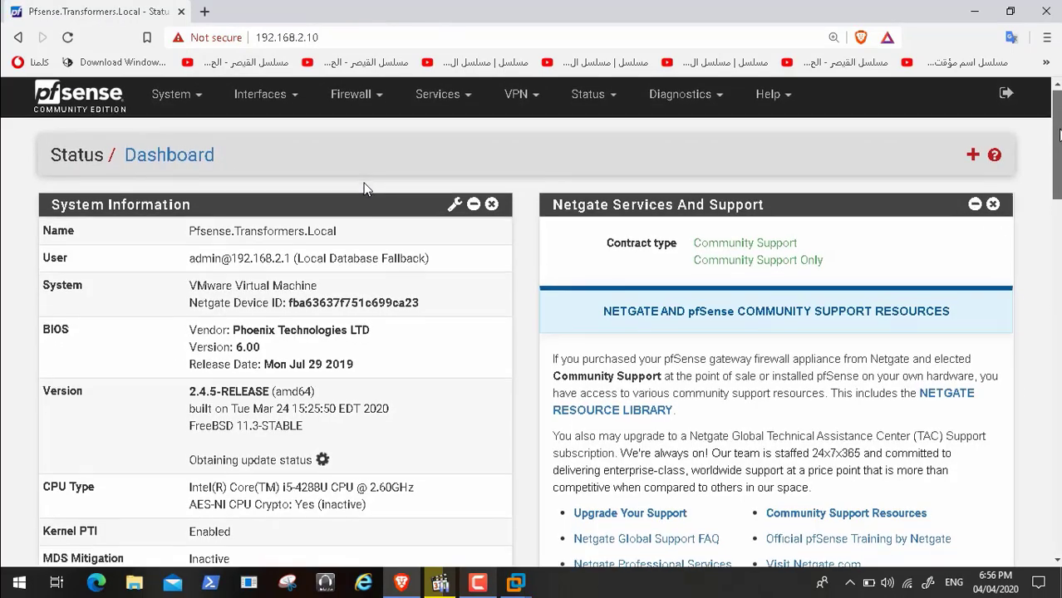
{"action": "scroll", "coordinate": [367, 189], "scroll_direction": "down", "scroll_amount": 4}
{"action": "scroll", "coordinate": [366, 190], "scroll_direction": "down", "scroll_amount": 8}
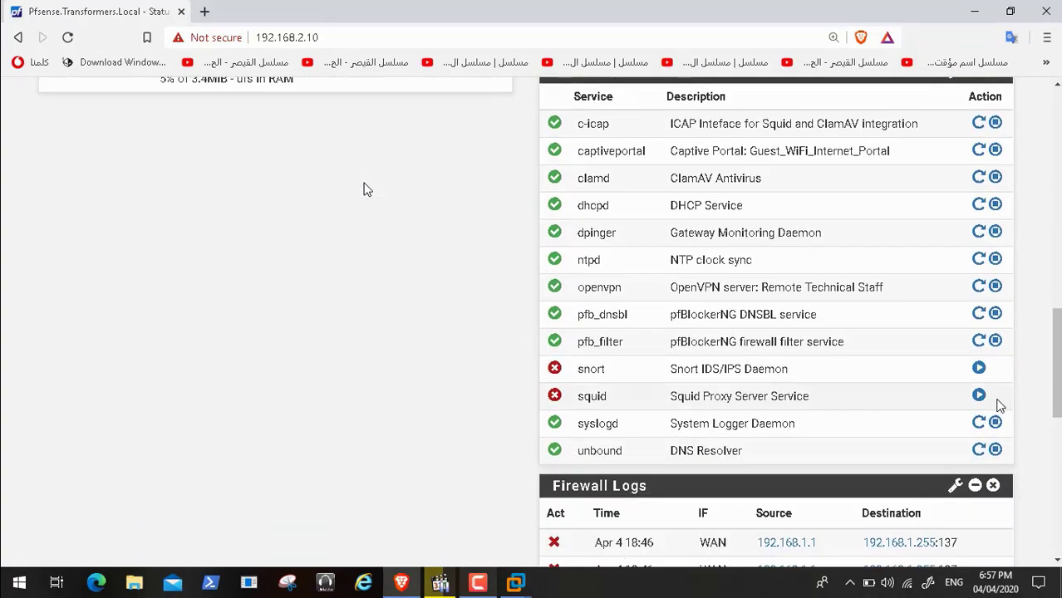
{"action": "left_click", "coordinate": [979, 399]}
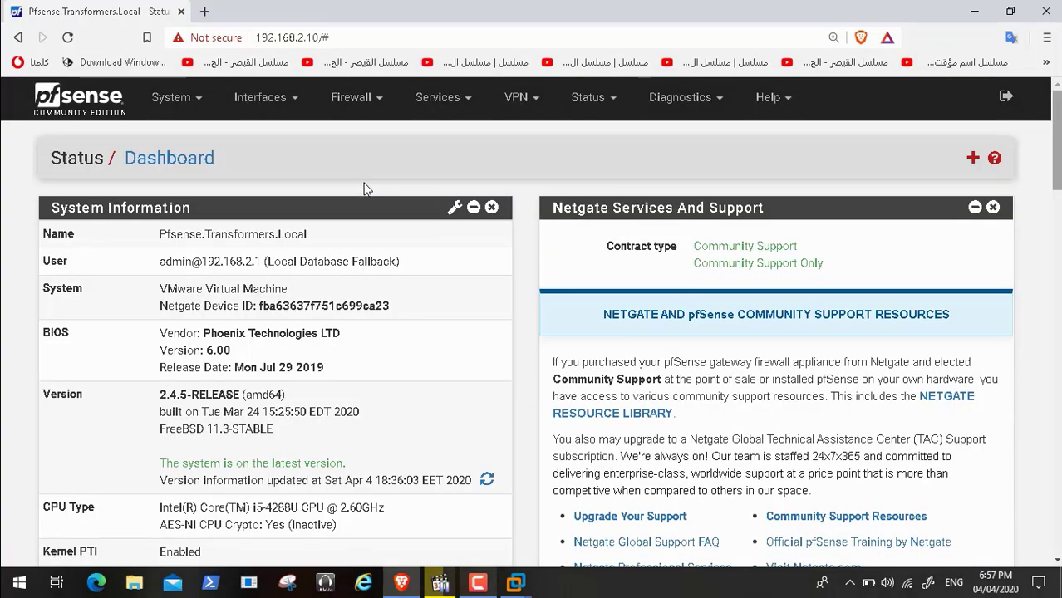
- Start the stopped Snort IDS/IPS service and look over the rest of the dashboard
{"action": "scroll", "coordinate": [366, 189], "scroll_direction": "down", "scroll_amount": 12}
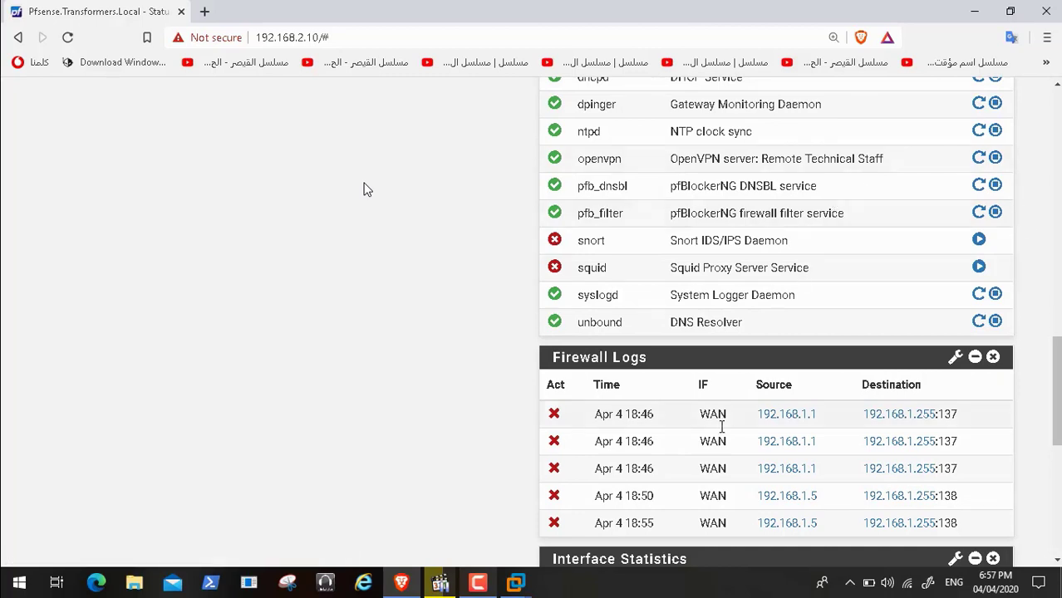
{"action": "left_click", "coordinate": [978, 241]}
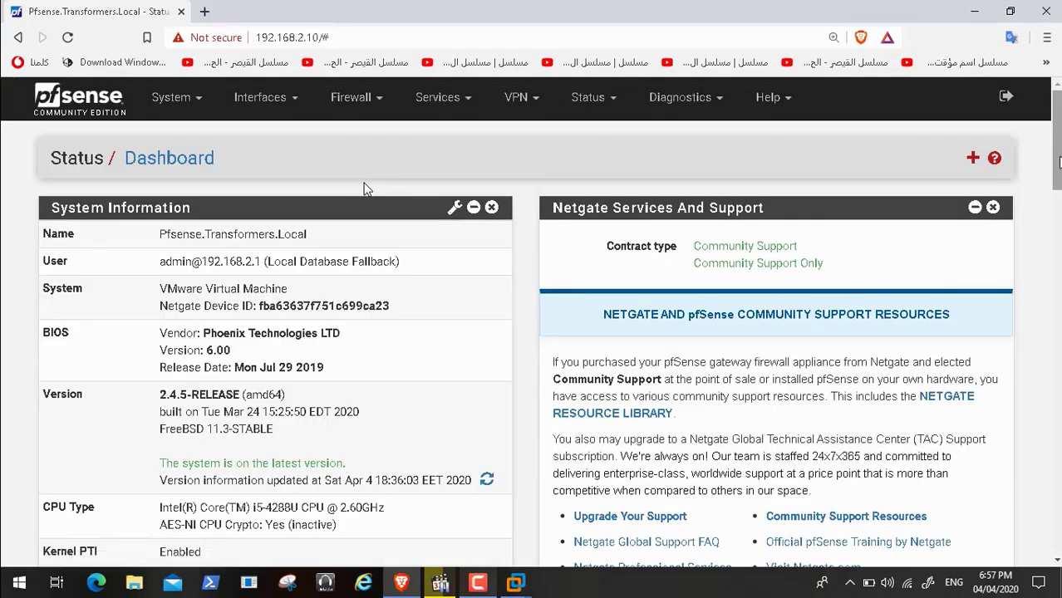
{"action": "scroll", "coordinate": [368, 189], "scroll_direction": "down", "scroll_amount": 18}
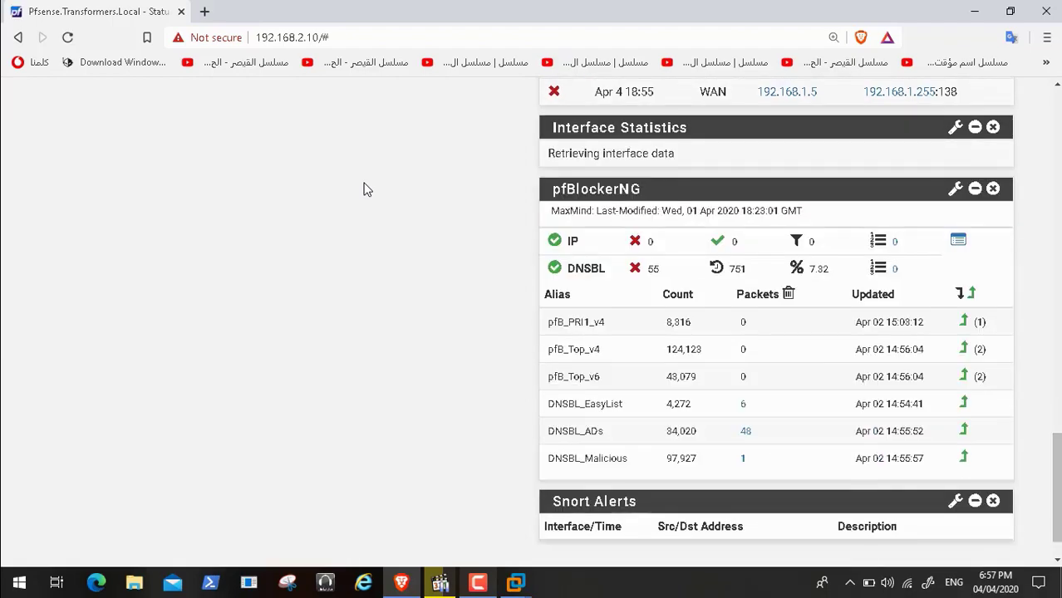
{"action": "left_click_drag", "start_coordinate": [1056, 504], "coordinate": [1057, 154]}
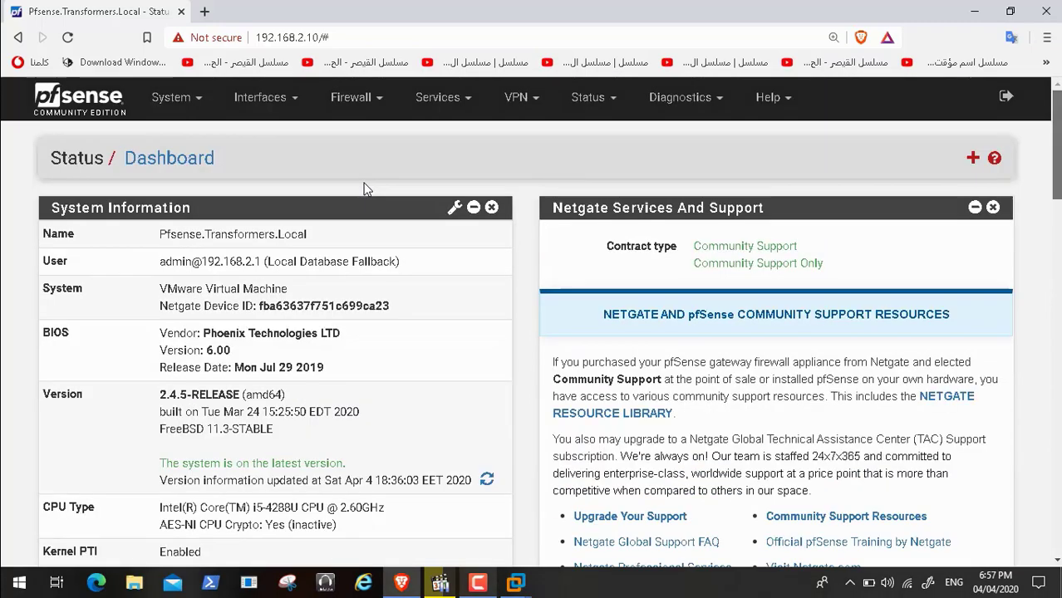
- Go to Diagnostics > Reboot, briefly bringing up then minimizing the Pfsense VM console
{"action": "left_click", "coordinate": [724, 102]}
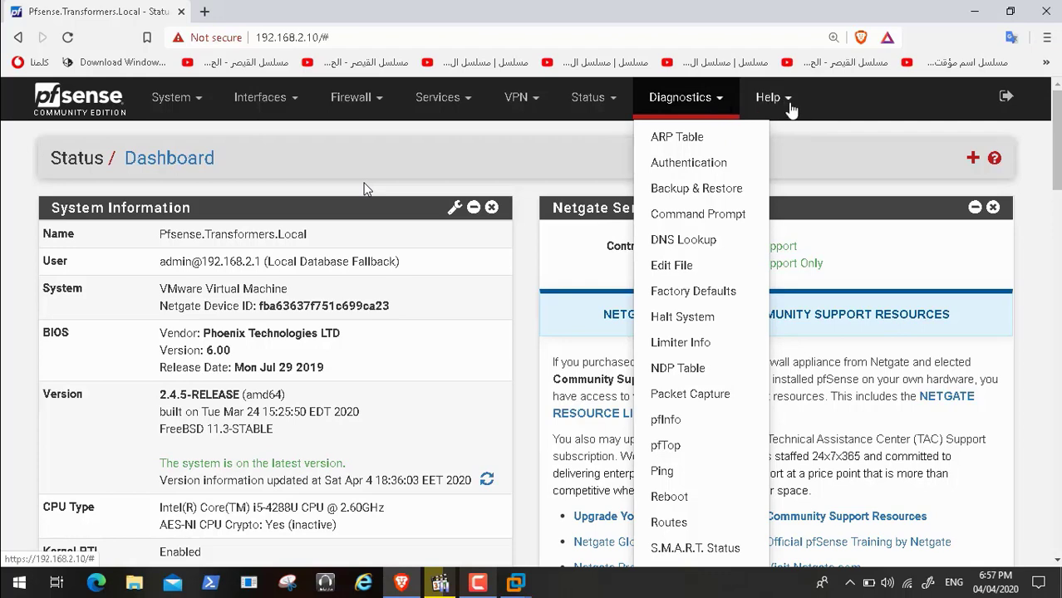
{"action": "left_click", "coordinate": [675, 497]}
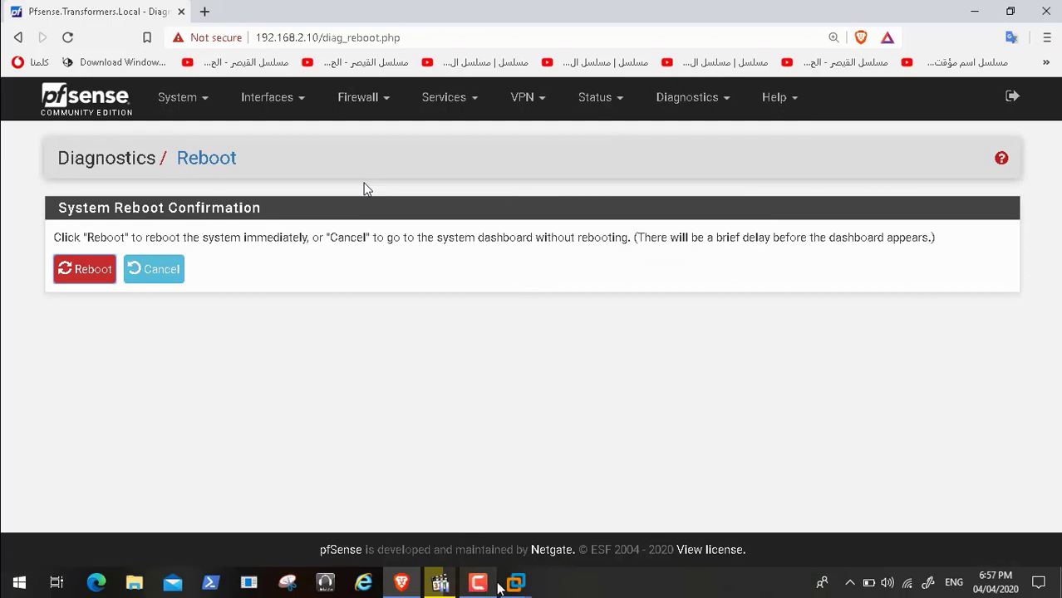
{"action": "mouse_move", "coordinate": [513, 585]}
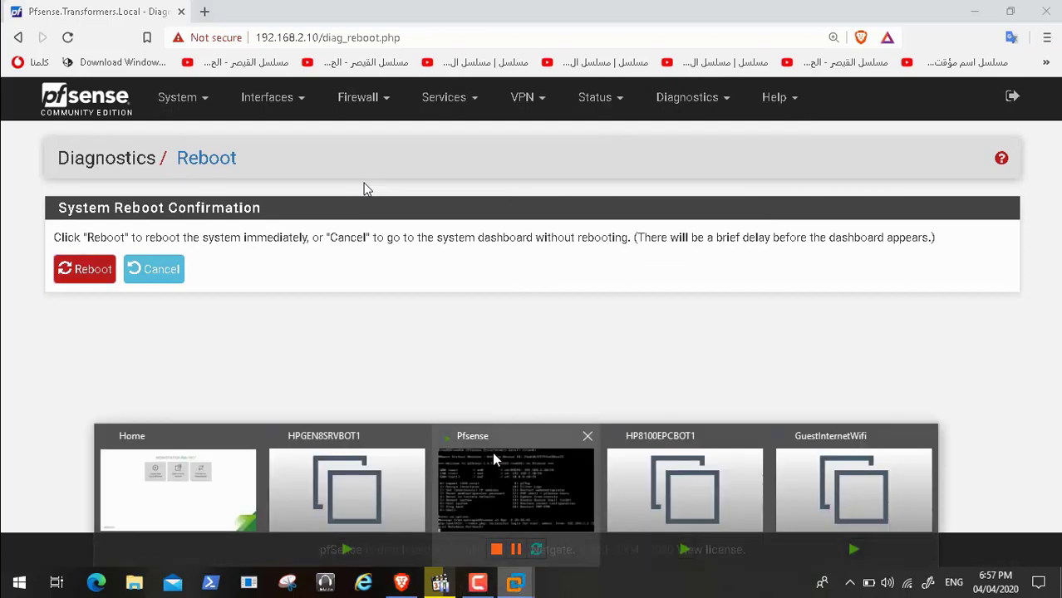
{"action": "left_click", "coordinate": [525, 490]}
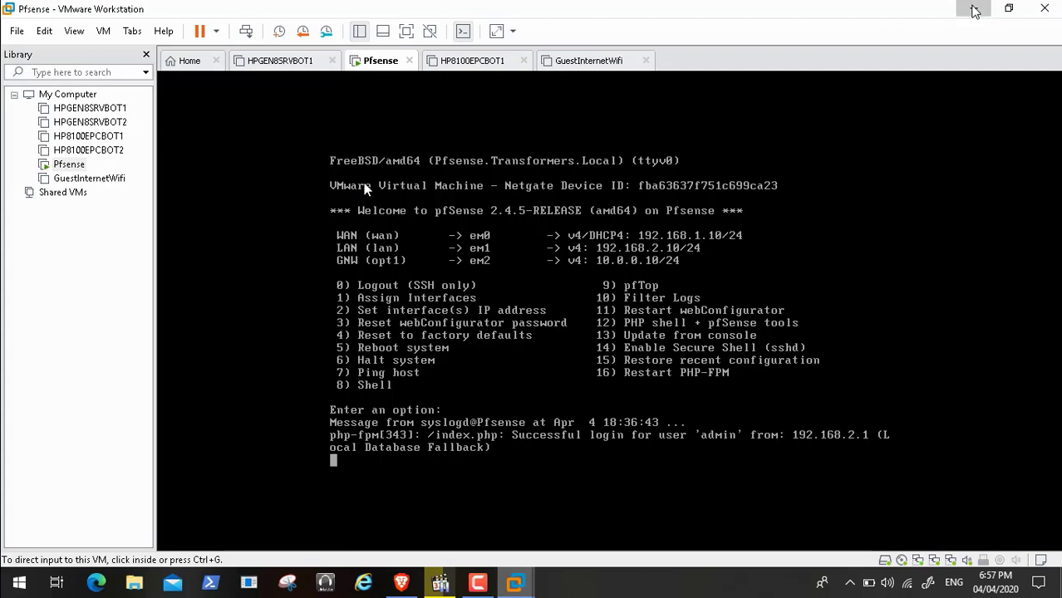
{"action": "left_click", "coordinate": [974, 9]}
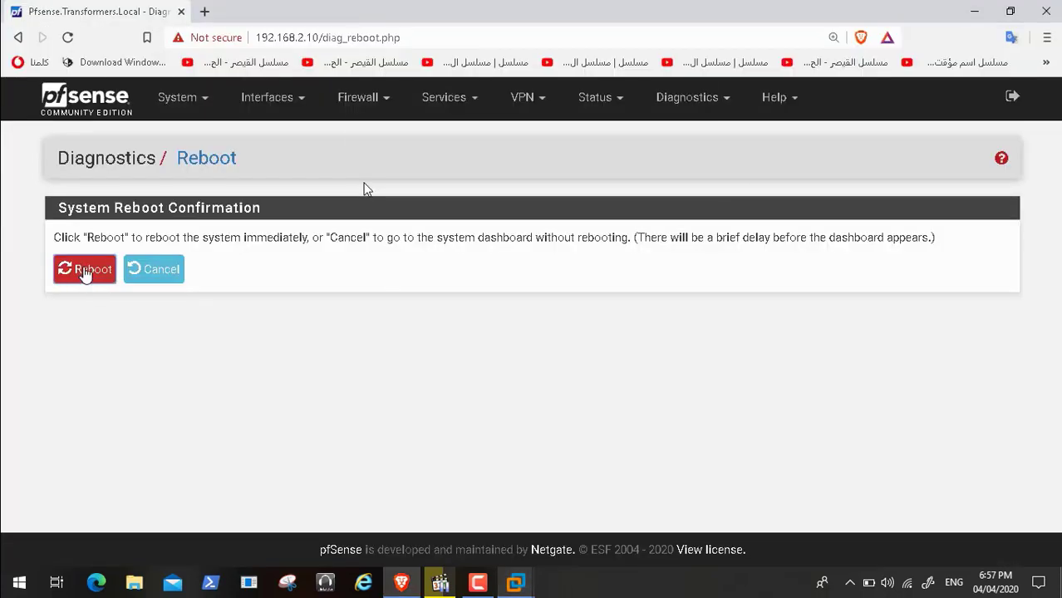
- Confirm the pfSense reboot and follow the shutdown in the VM console
{"action": "left_click", "coordinate": [84, 271]}
{"action": "left_click", "coordinate": [613, 126]}
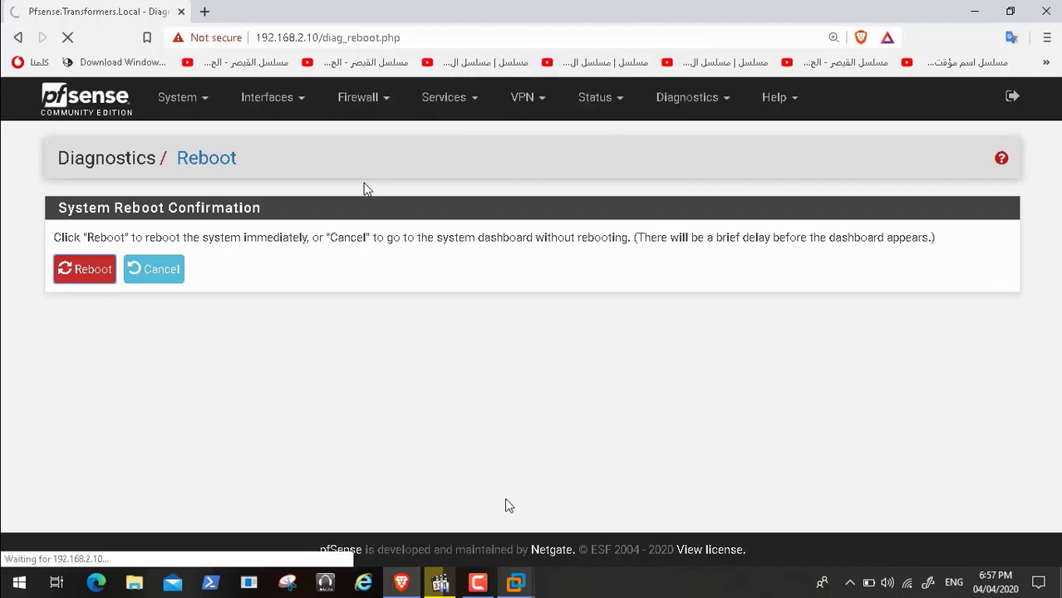
{"action": "mouse_move", "coordinate": [515, 583]}
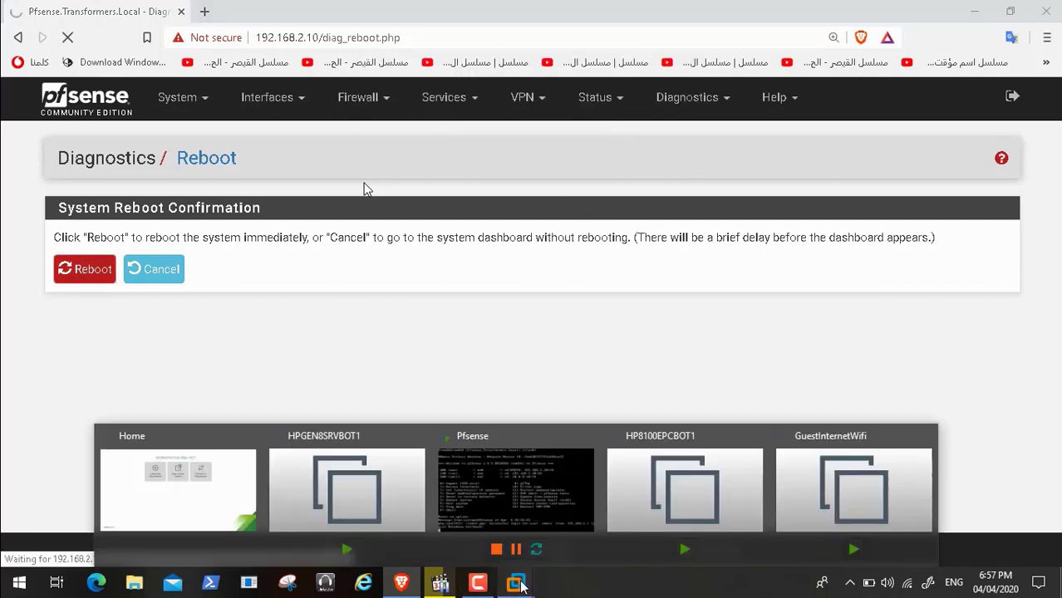
{"action": "left_click", "coordinate": [491, 482]}
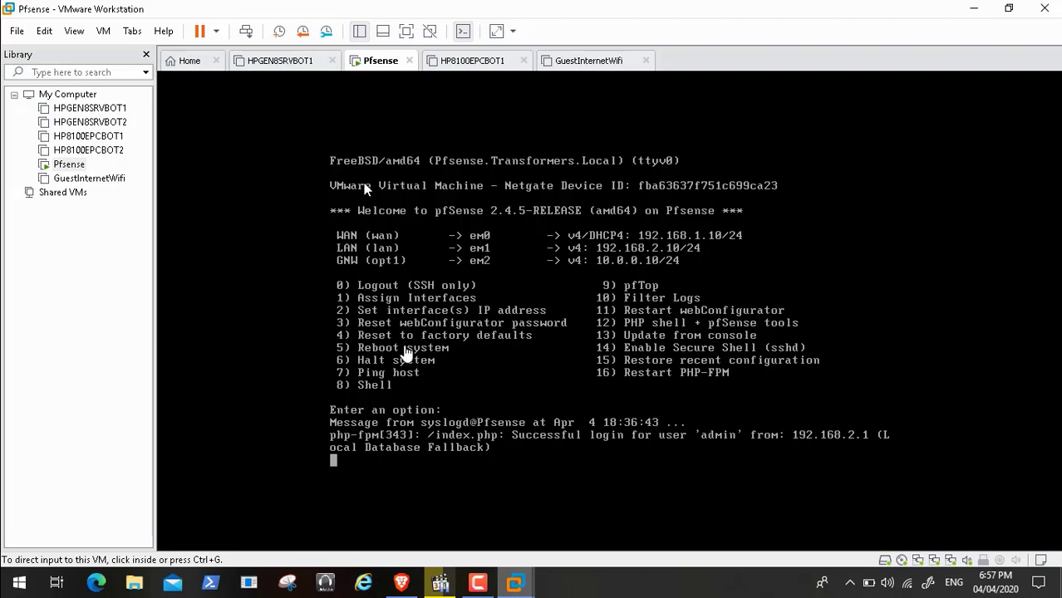
{"action": "left_click", "coordinate": [407, 348]}
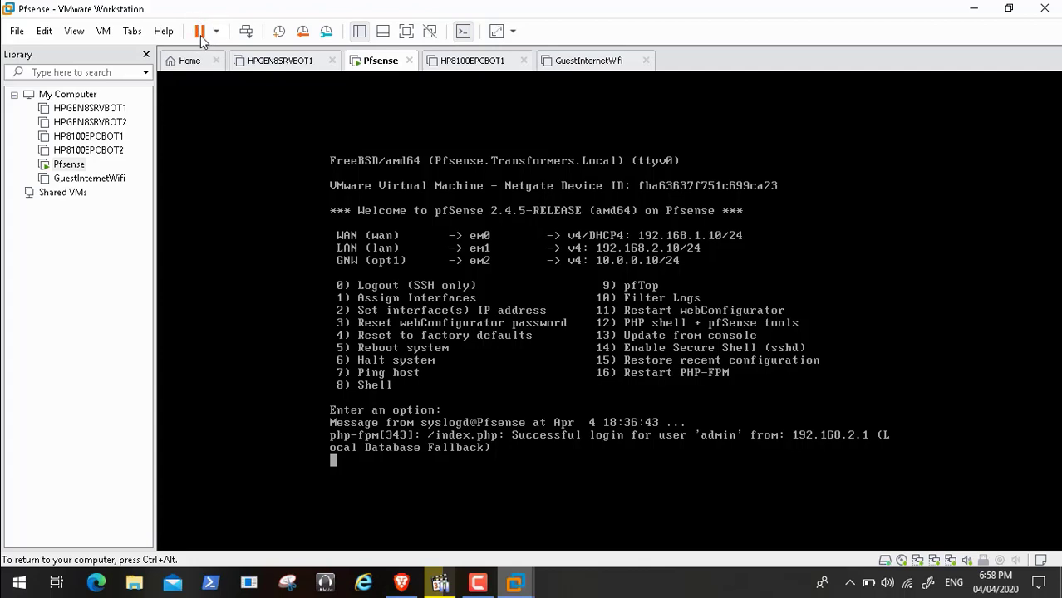
{"action": "key", "text": "ctrl+alt"}
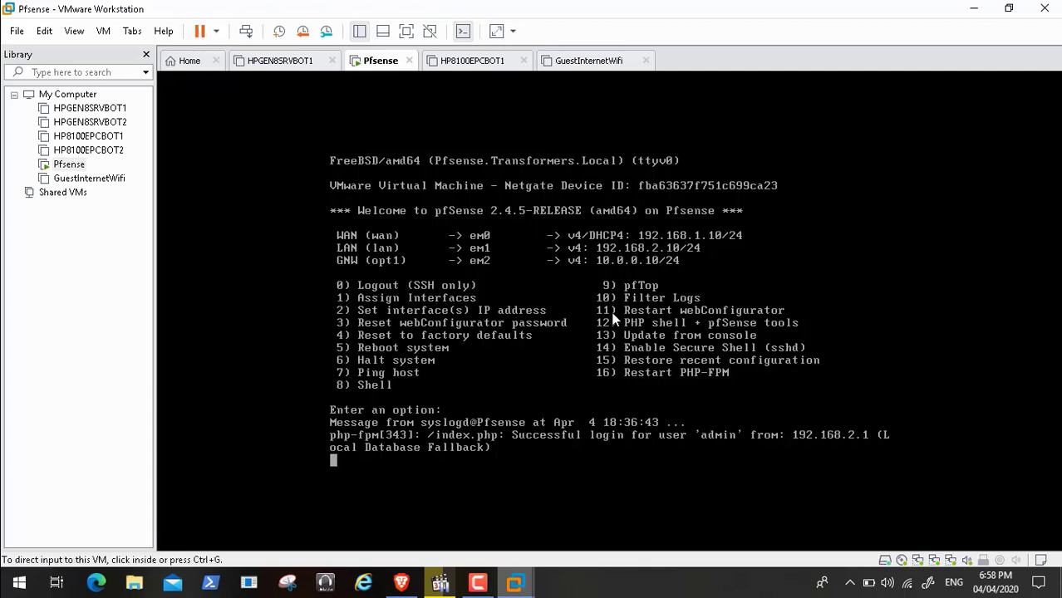
- Wait while the VM boots and starts squid3, squidGuard and OpenVPN Client Export
{"action": "left_click", "coordinate": [480, 586]}
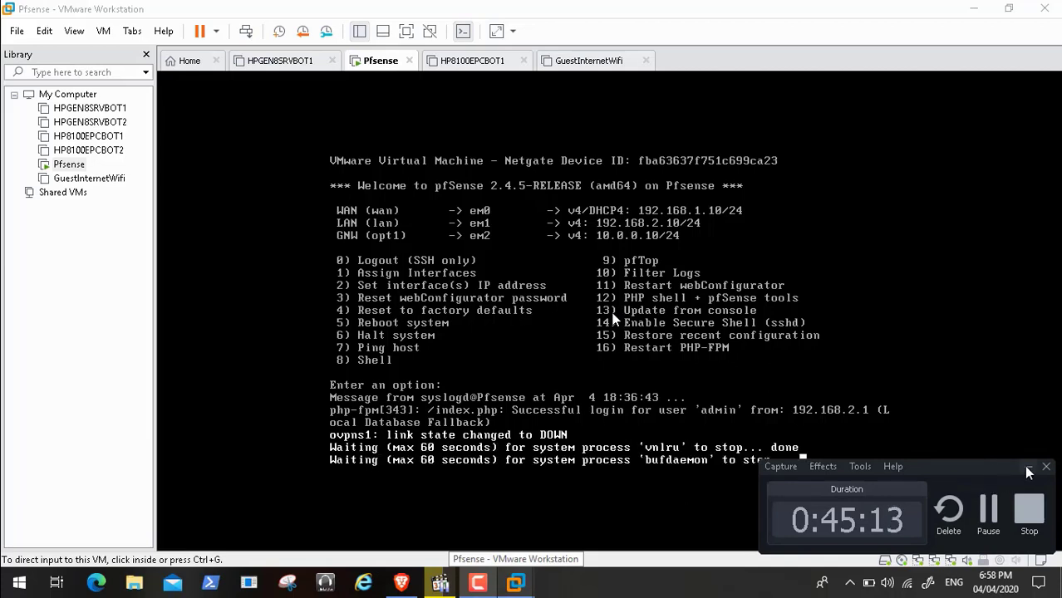
{"action": "left_click", "coordinate": [1028, 470]}
{"action": "mouse_move", "coordinate": [841, 571]}
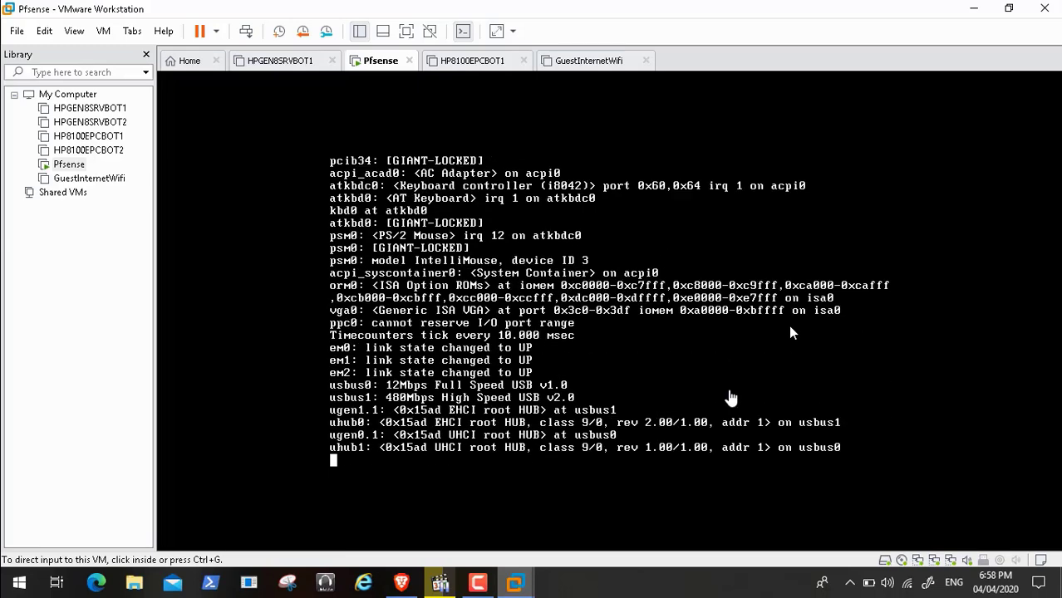
{"action": "mouse_move", "coordinate": [834, 589]}
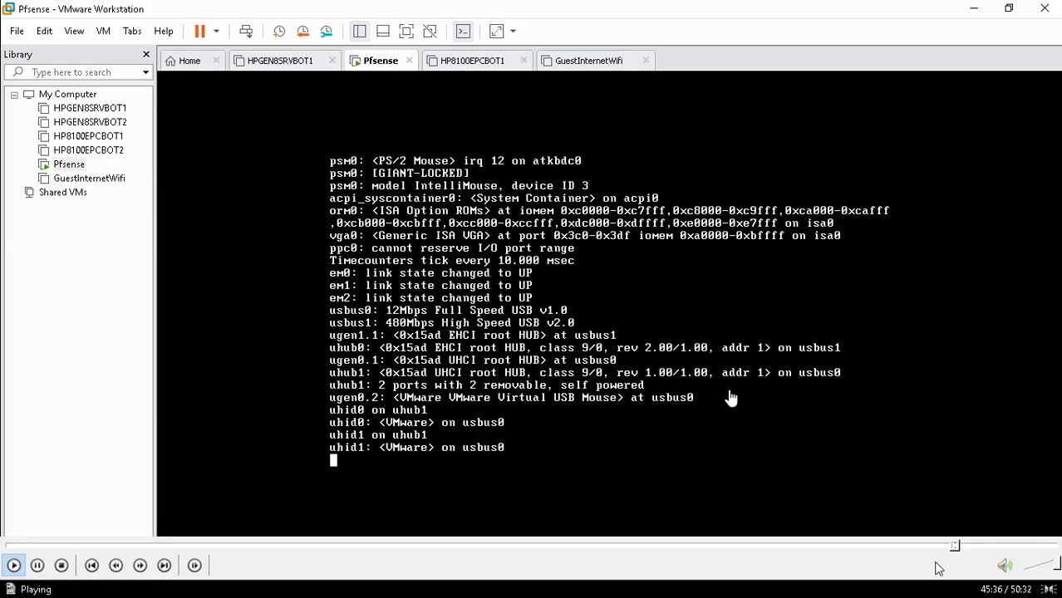
{"action": "left_click", "coordinate": [962, 551]}
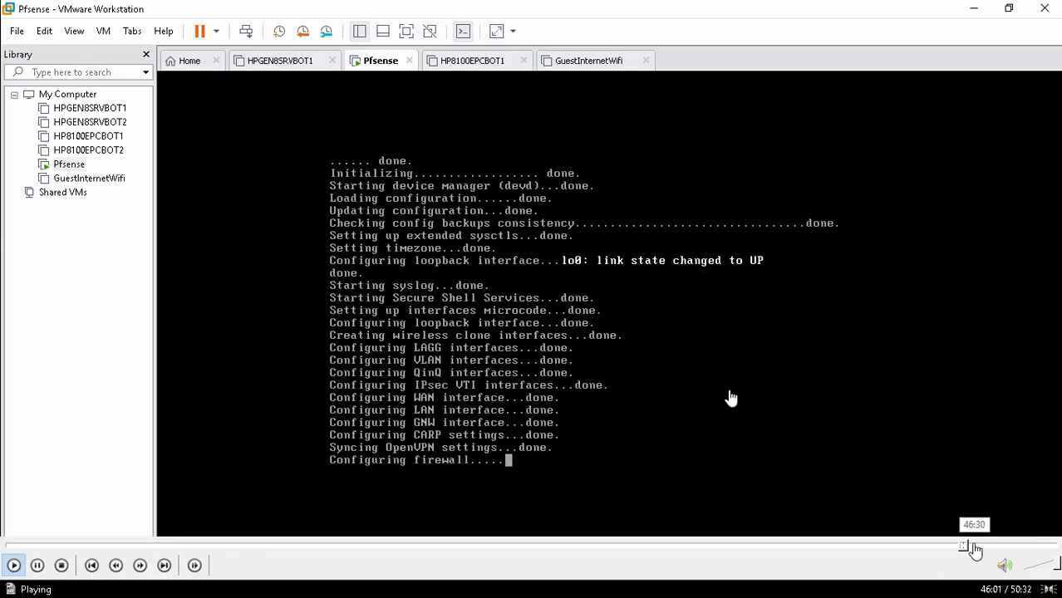
{"action": "left_click", "coordinate": [972, 550]}
{"action": "left_click", "coordinate": [982, 551]}
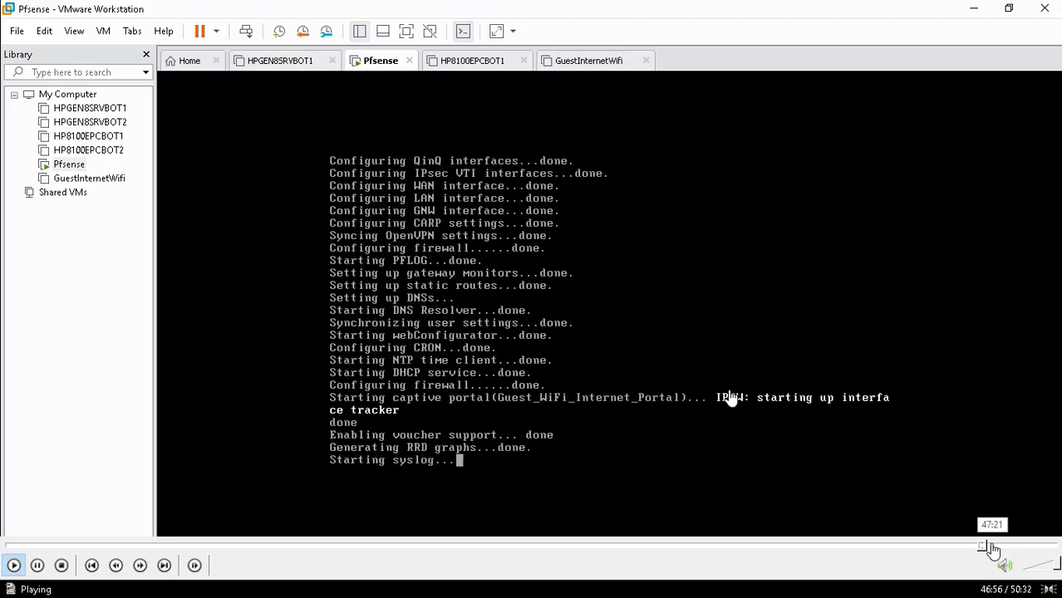
{"action": "left_click", "coordinate": [992, 550]}
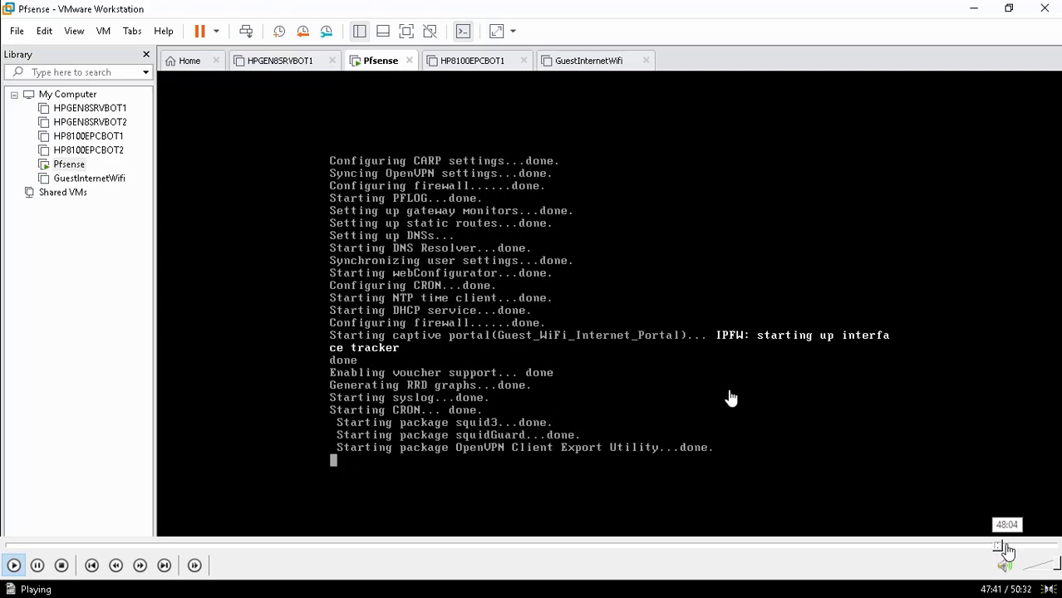
{"action": "left_click", "coordinate": [1007, 551]}
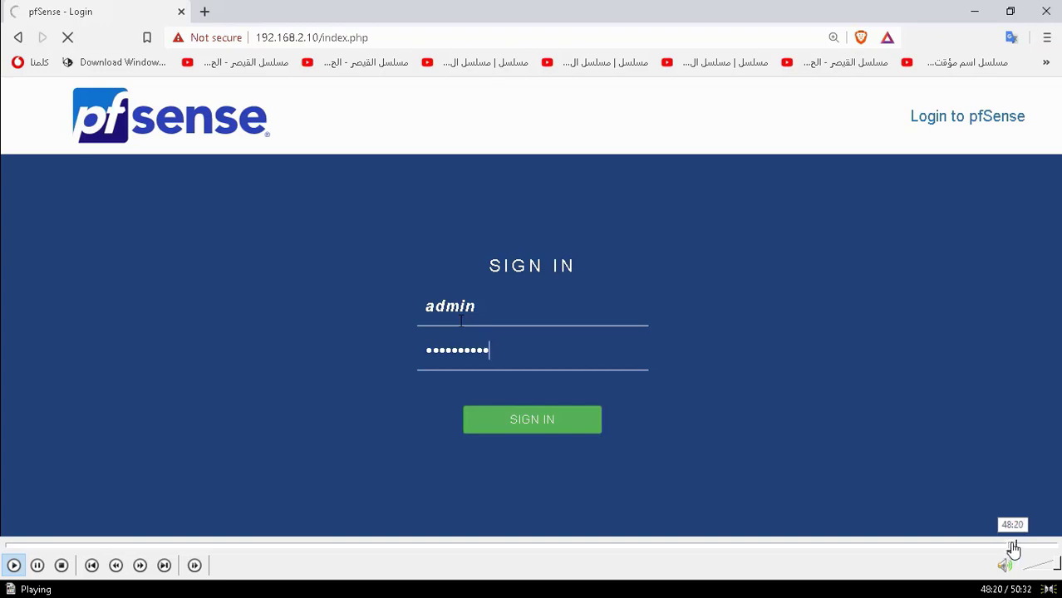
- Sign back in as admin, scroll to Services Status, and start the stopped squid service
{"action": "left_click", "coordinate": [1024, 548]}
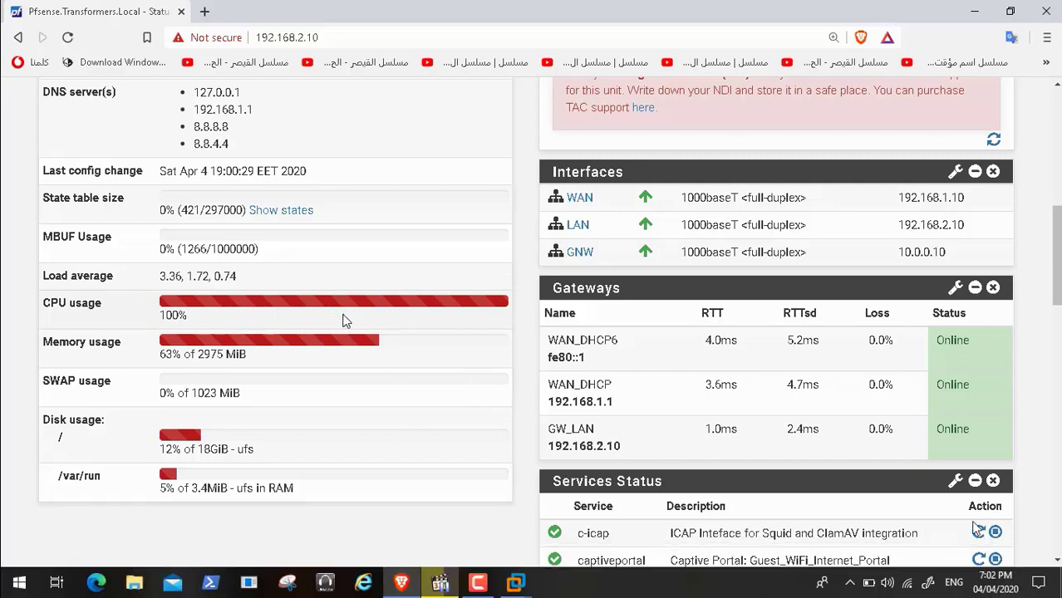
{"action": "mouse_move", "coordinate": [1028, 551]}
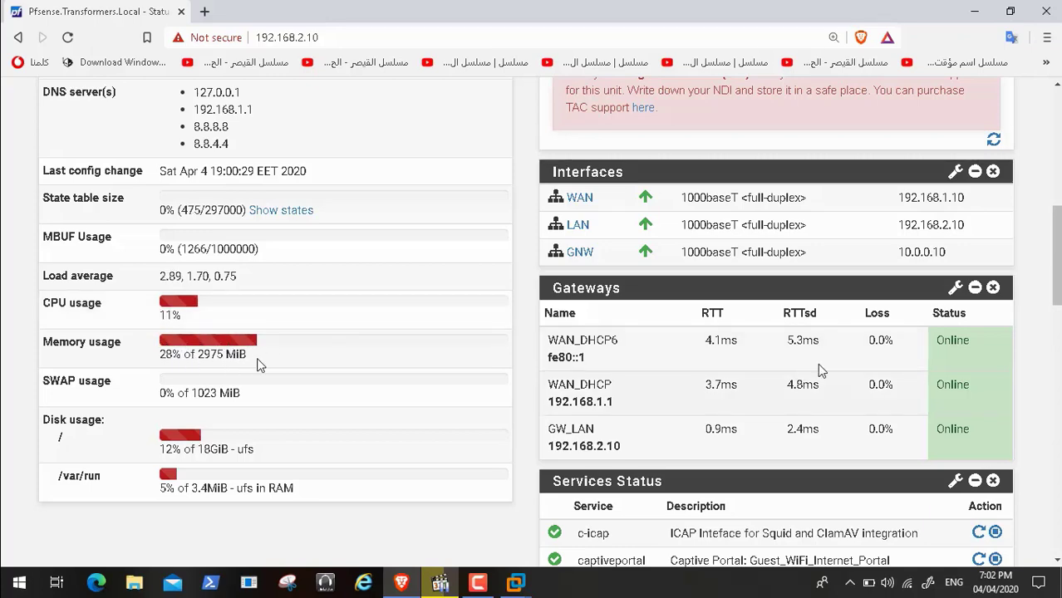
{"action": "left_click_drag", "start_coordinate": [1058, 246], "coordinate": [1057, 337]}
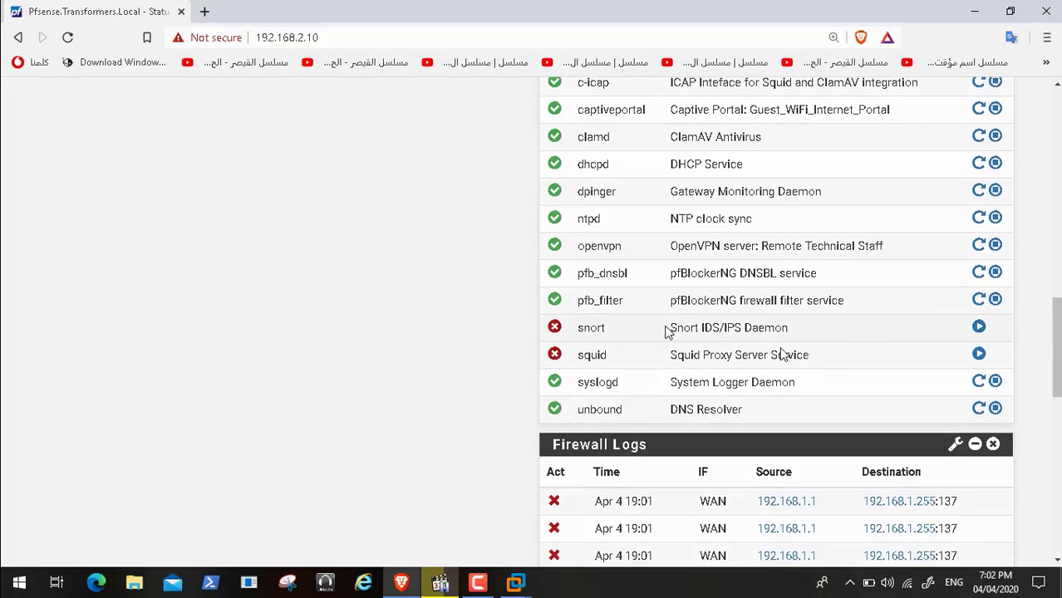
{"action": "scroll", "coordinate": [955, 448], "scroll_direction": "down", "scroll_amount": 2}
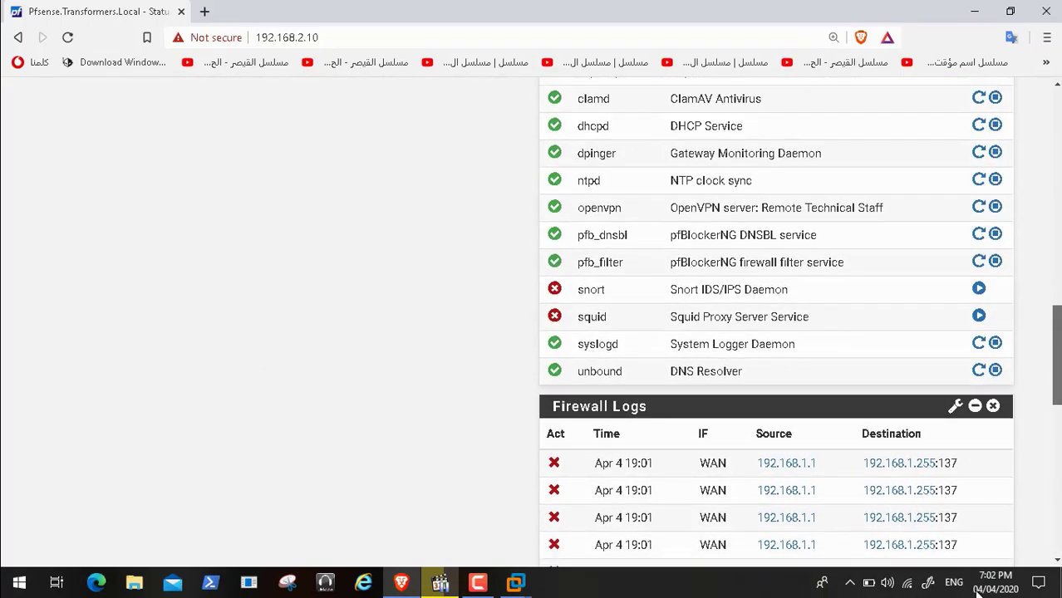
{"action": "scroll", "coordinate": [978, 469], "scroll_direction": "down", "scroll_amount": 1}
{"action": "scroll", "coordinate": [977, 470], "scroll_direction": "up", "scroll_amount": 2}
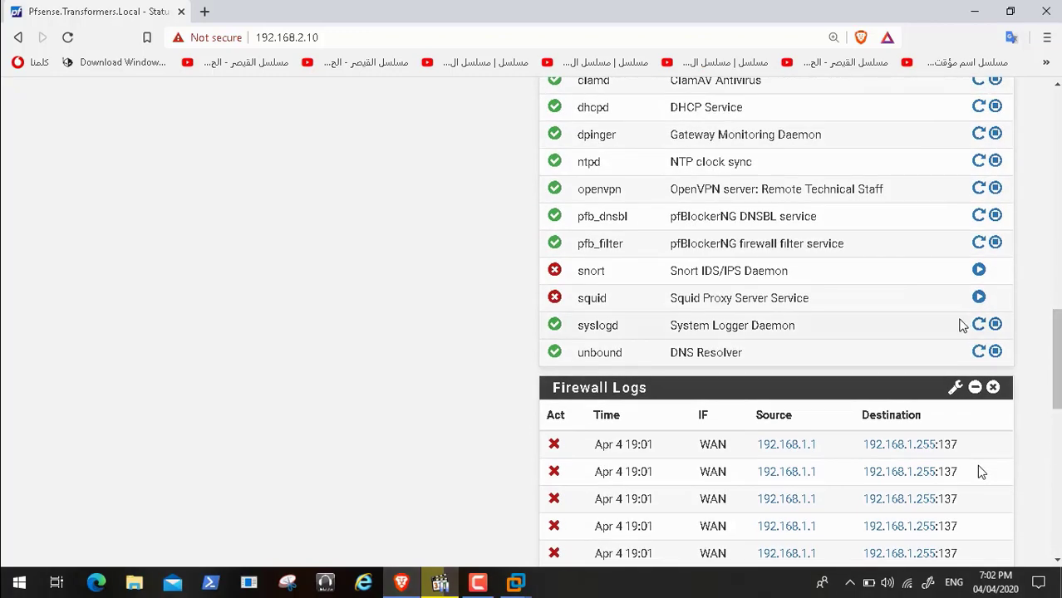
{"action": "left_click", "coordinate": [978, 297]}
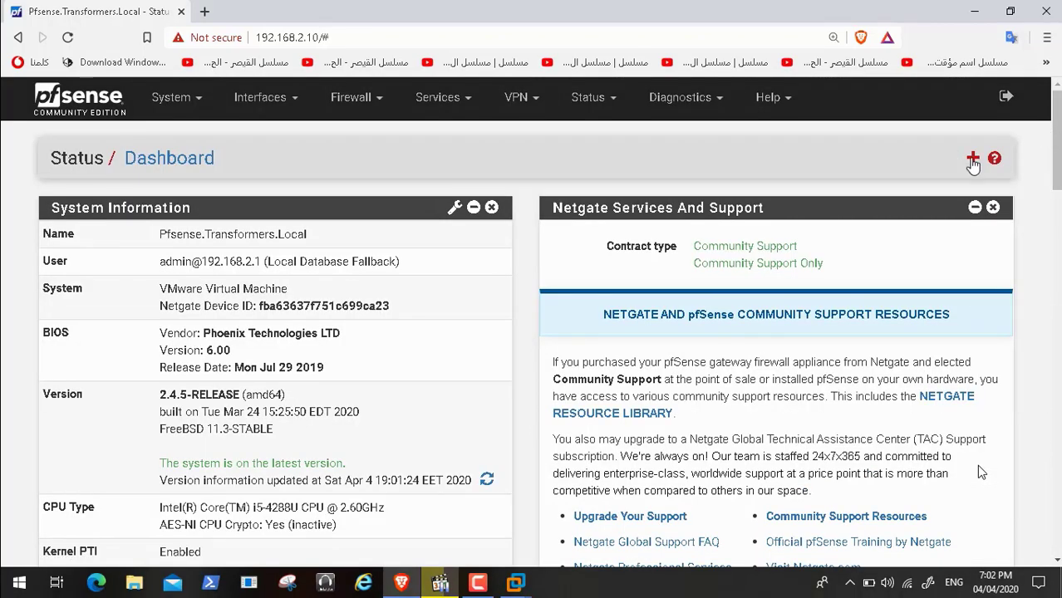
- Show the Available Widgets list from the Status / Dashboard header
{"action": "left_click", "coordinate": [972, 158]}
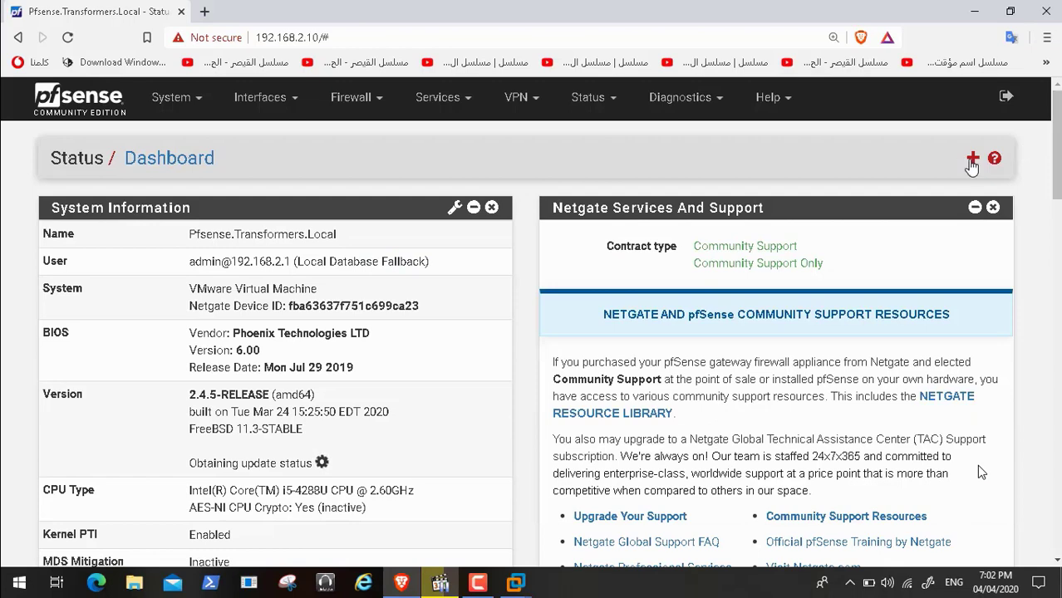
{"action": "left_click", "coordinate": [972, 160]}
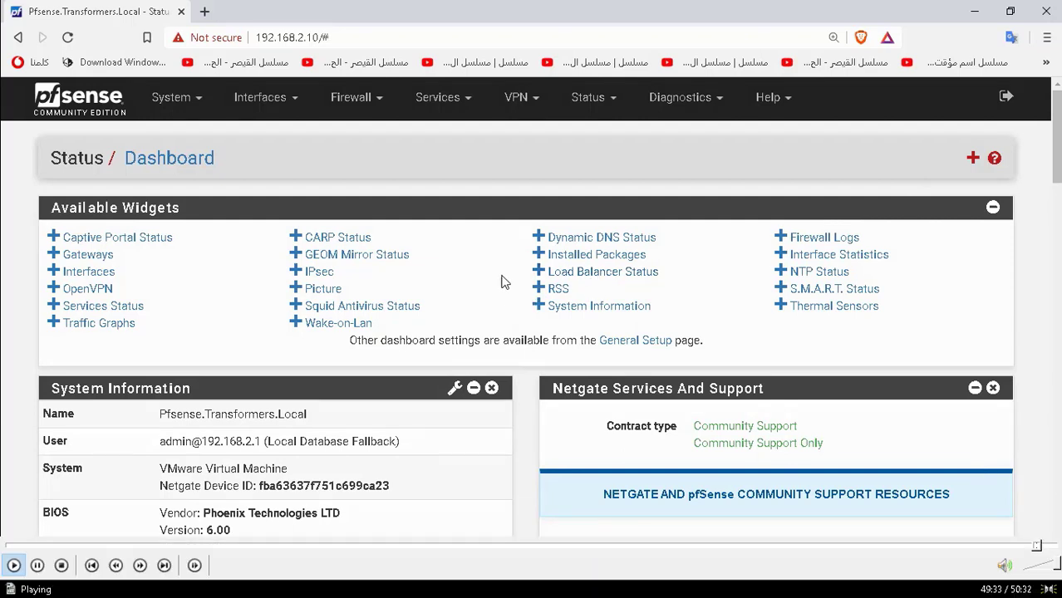
{"action": "left_click", "coordinate": [38, 567]}
{"action": "double_click", "coordinate": [221, 449]}
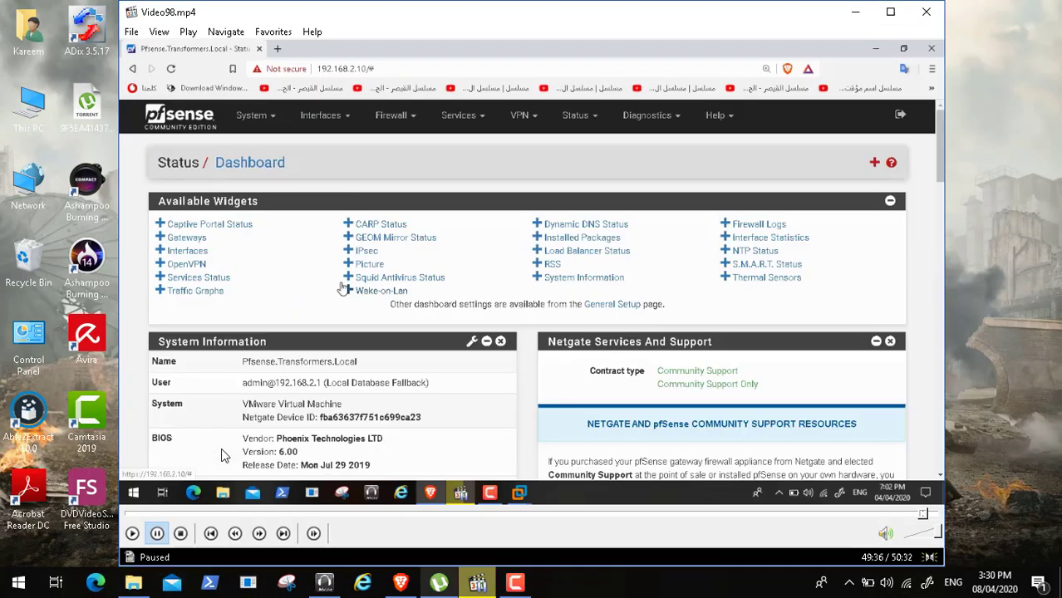
{"action": "left_click", "coordinate": [515, 584]}
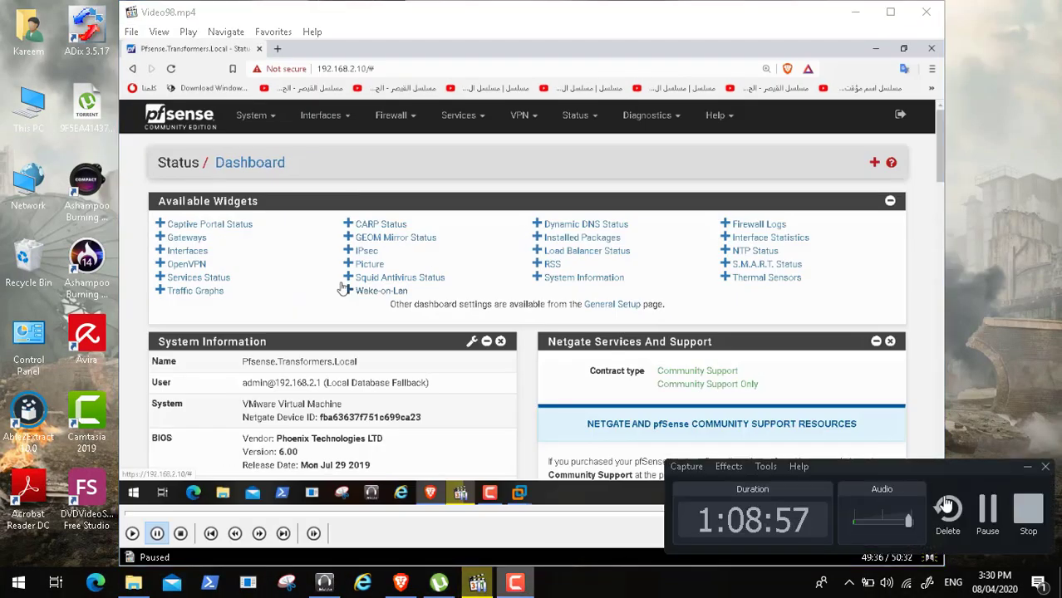
{"action": "left_click", "coordinate": [993, 513]}
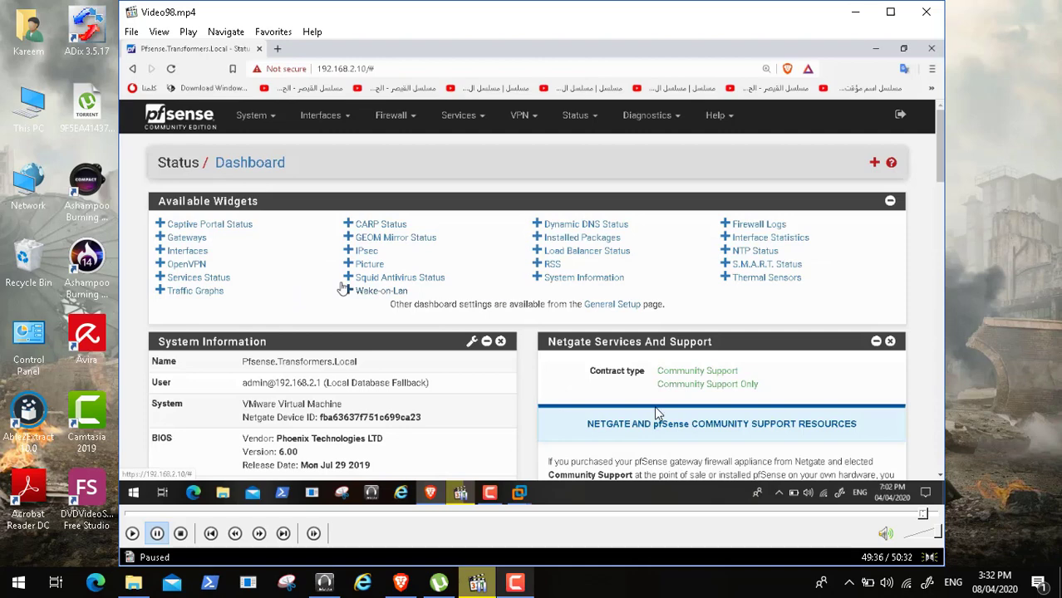
- Add the Squid Antivirus Status widget to the dashboard
{"action": "left_click", "coordinate": [132, 539]}
{"action": "double_click", "coordinate": [303, 348]}
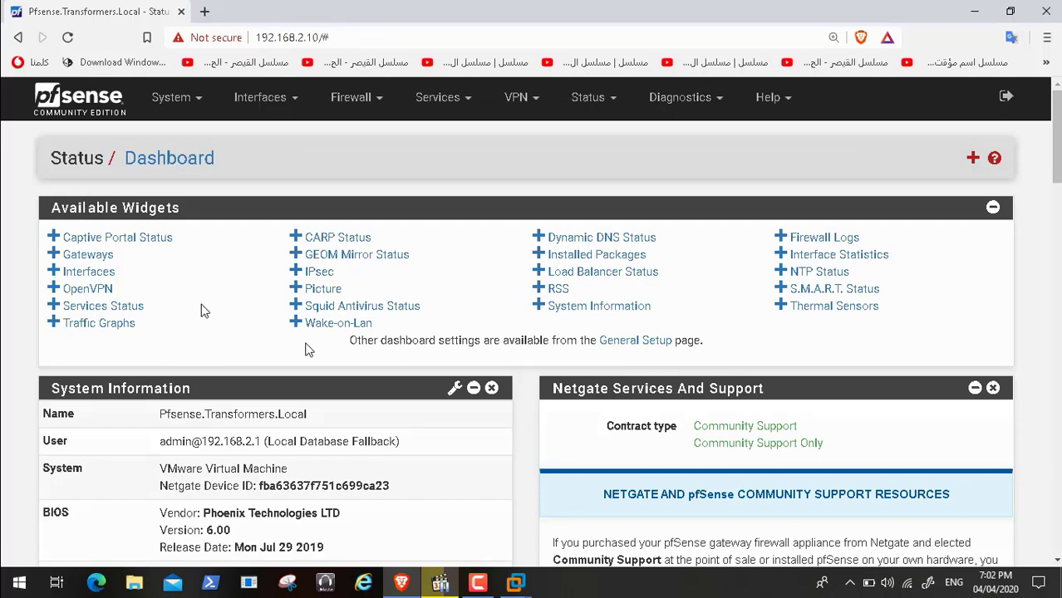
{"action": "left_click", "coordinate": [297, 307]}
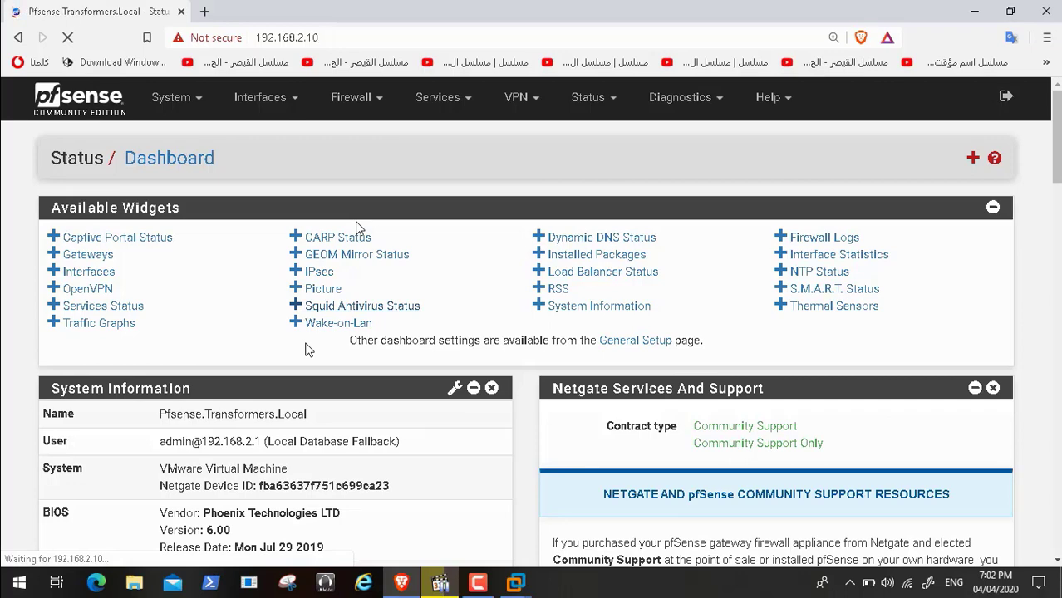
- Reopen the Available Widgets list, then leave the dashboard for the Windows desktop
{"action": "left_click", "coordinate": [973, 159]}
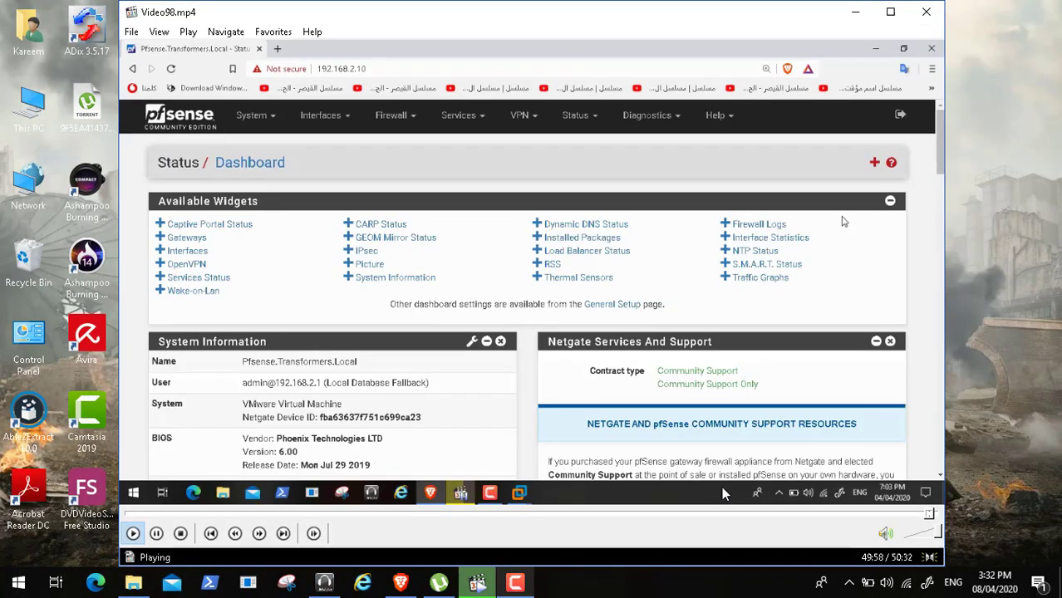
{"action": "left_click", "coordinate": [935, 514]}
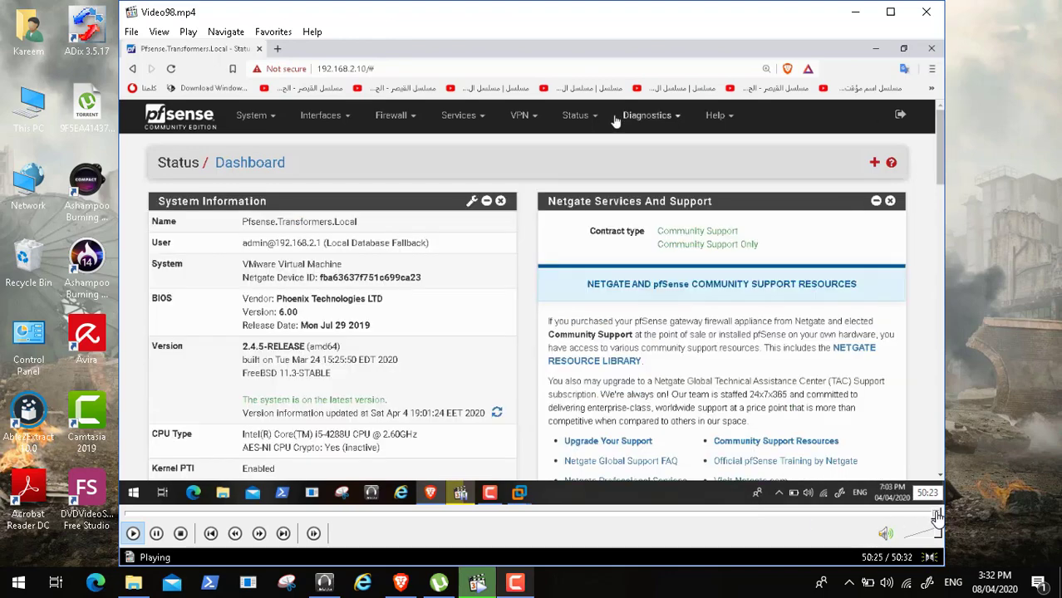
{"action": "left_click", "coordinate": [924, 11]}
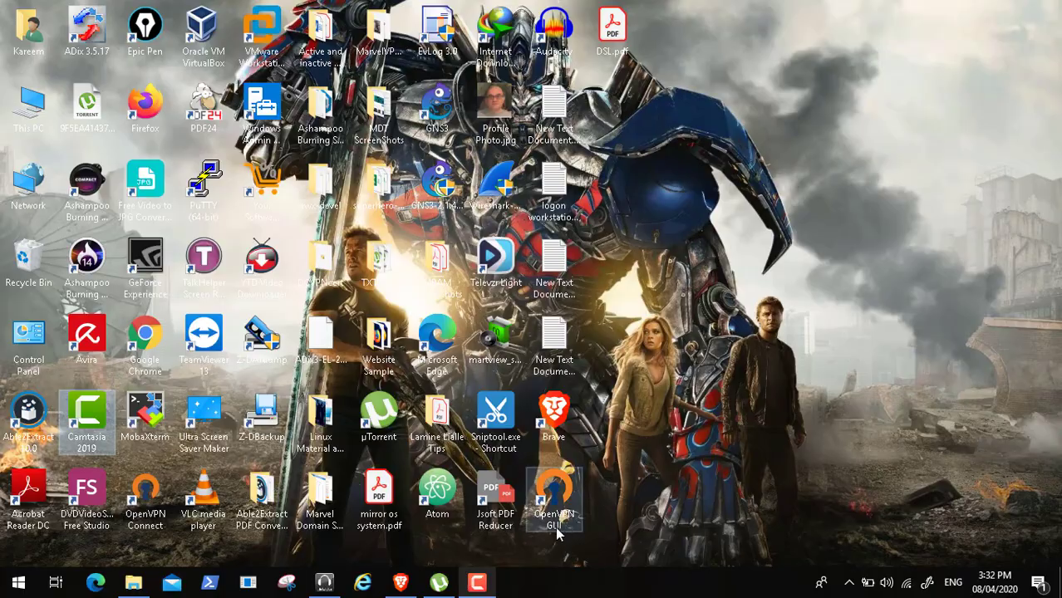